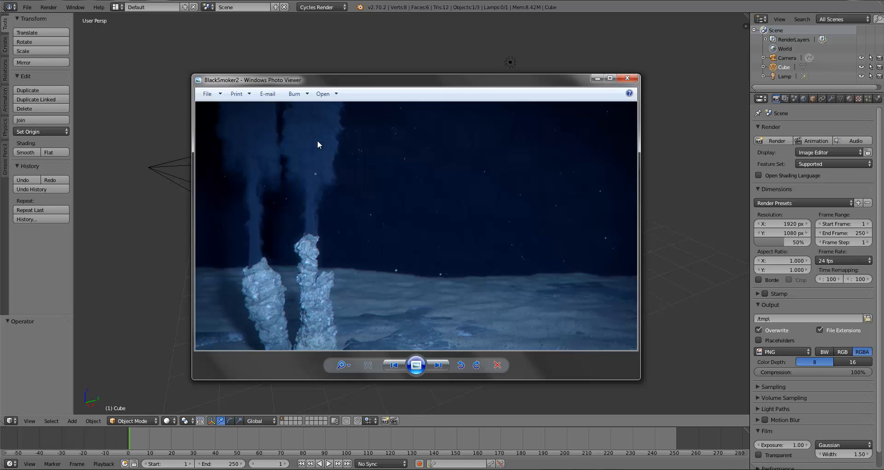
- Close the BlackSmoker2 reference image and delete the lamp from the scene
{"action": "left_click_drag", "start_coordinate": [396, 84], "coordinate": [396, 83]}
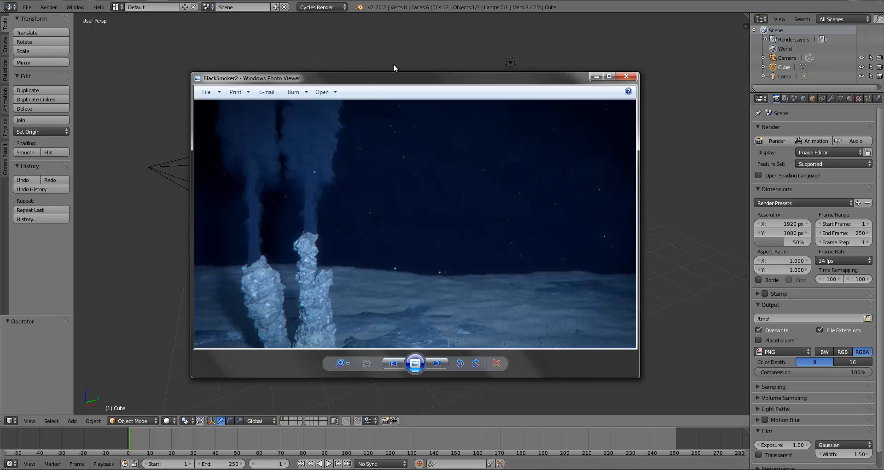
{"action": "left_click", "coordinate": [626, 77]}
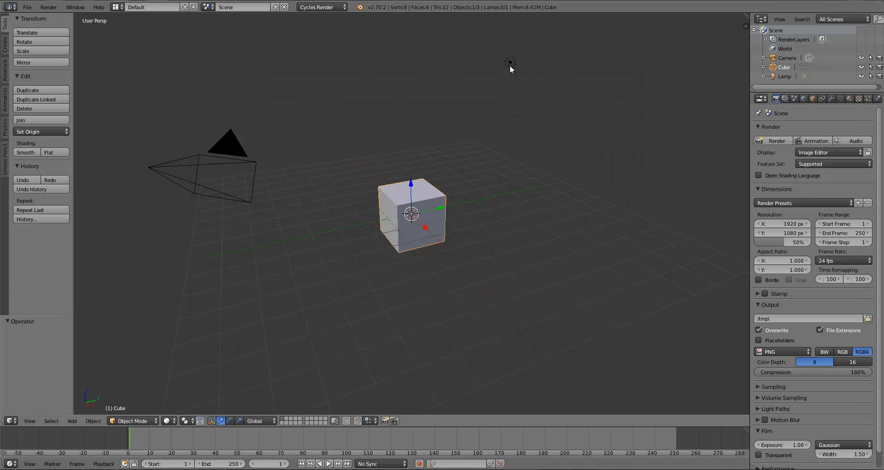
{"action": "right_click", "coordinate": [510, 65]}
{"action": "key", "text": "x"}
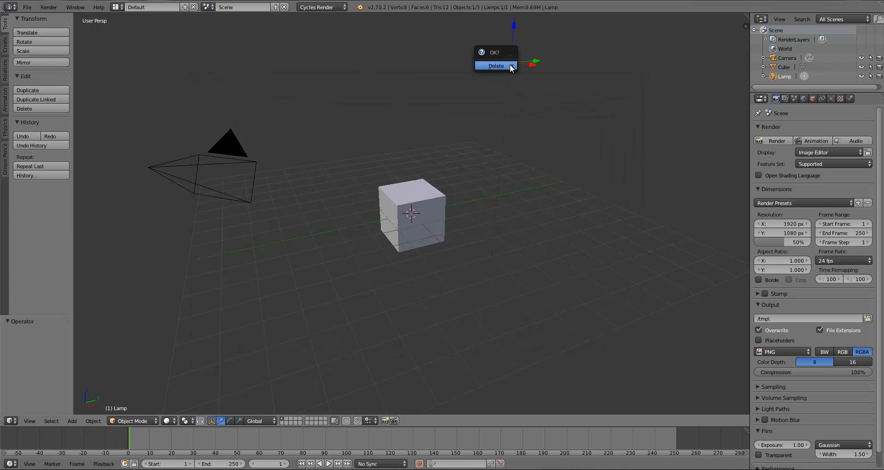
{"action": "left_click", "coordinate": [510, 65]}
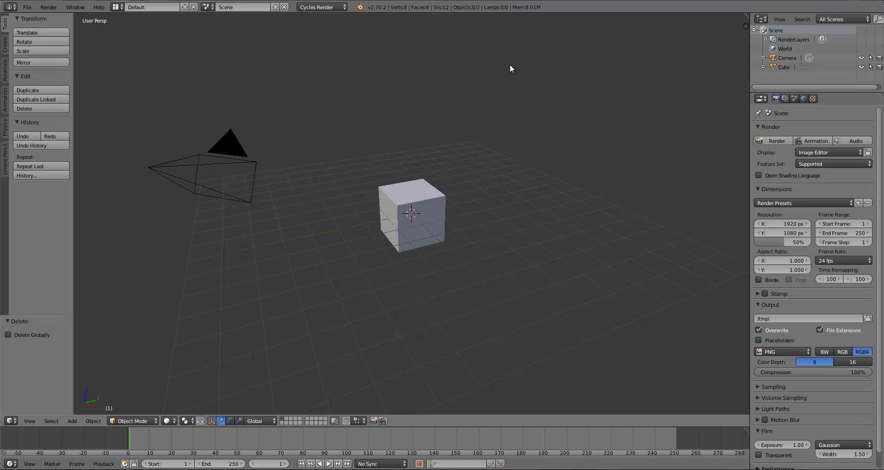
- Select the cube in front view and enter Edit Mode
{"action": "key", "text": "KP_1"}
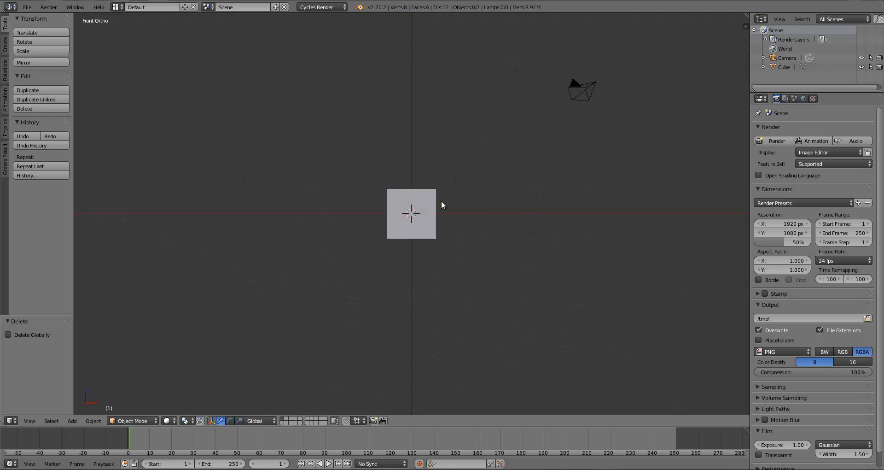
{"action": "right_click", "coordinate": [403, 211]}
{"action": "scroll", "coordinate": [440, 241], "scroll_direction": "up", "scroll_amount": 5}
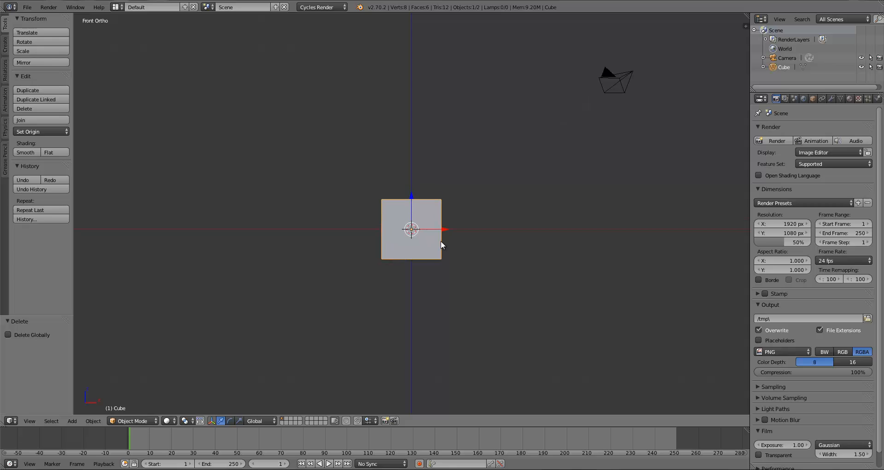
{"action": "middle_click_drag", "start_coordinate": [454, 283], "coordinate": [450, 264], "text": "shift"}
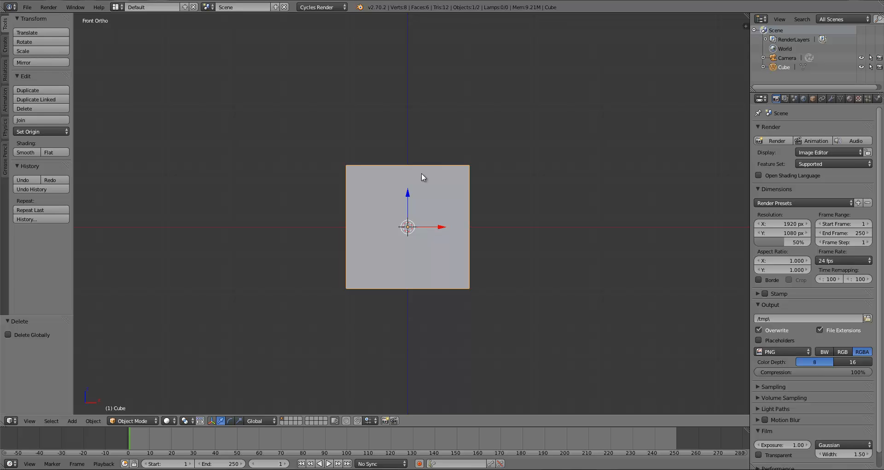
{"action": "key", "text": "Tab"}
- Search the add-ons in User Preferences for "screen", enable Screencast Keys, and close the preferences
{"action": "key", "text": "ctrl+alt+u"}
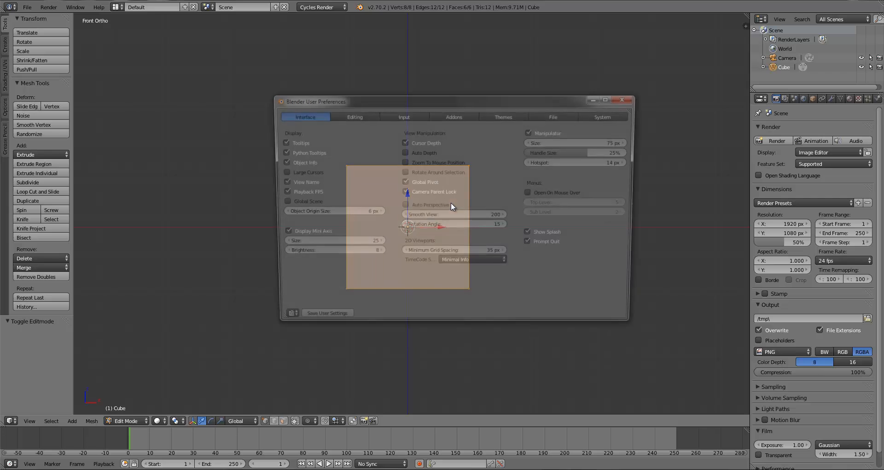
{"action": "left_click", "coordinate": [462, 113]}
{"action": "left_click_drag", "start_coordinate": [462, 97], "coordinate": [460, 89]}
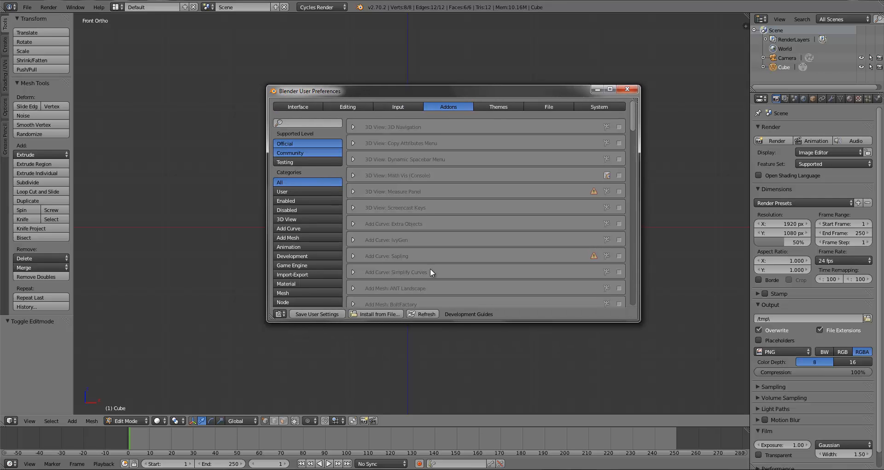
{"action": "left_click", "coordinate": [310, 122]}
{"action": "type", "text": "screen"}
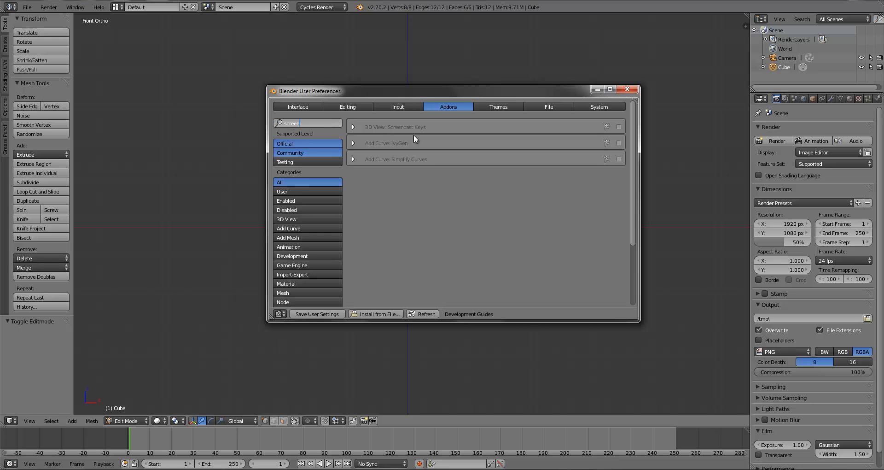
{"action": "left_click", "coordinate": [627, 90]}
- Start the Screencast Keys display in the 3D view
{"action": "key", "text": "n"}
{"action": "scroll", "coordinate": [713, 341], "scroll_direction": "down", "scroll_amount": 5}
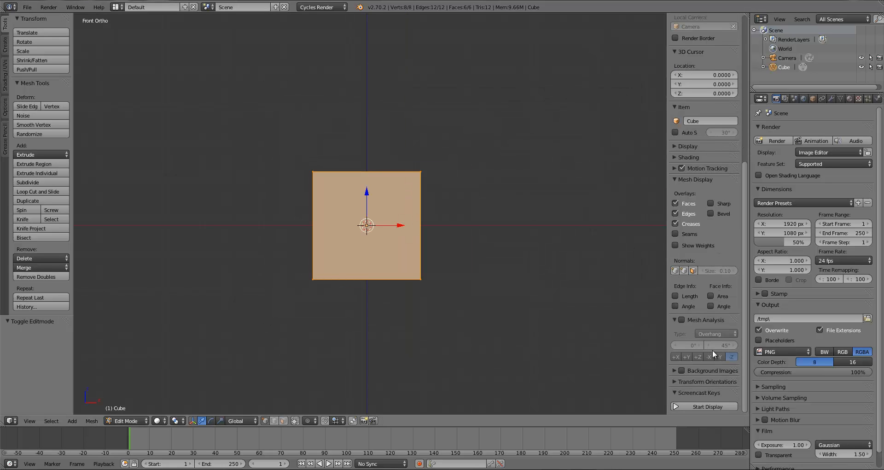
{"action": "left_click", "coordinate": [686, 406]}
{"action": "key", "text": "n"}
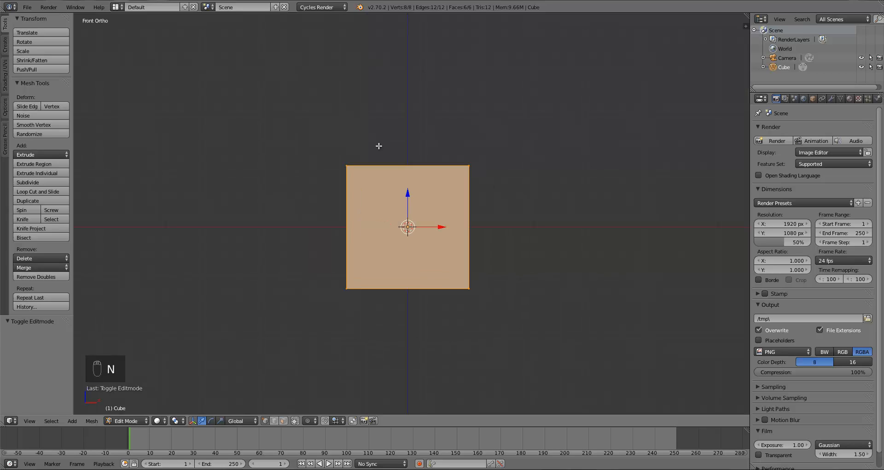
- Deselect all of the cube's geometry and add one centred vertical loop cut running along the Y direction
{"action": "key", "text": "a"}
{"action": "scroll", "coordinate": [377, 178], "scroll_direction": "down", "scroll_amount": 3}
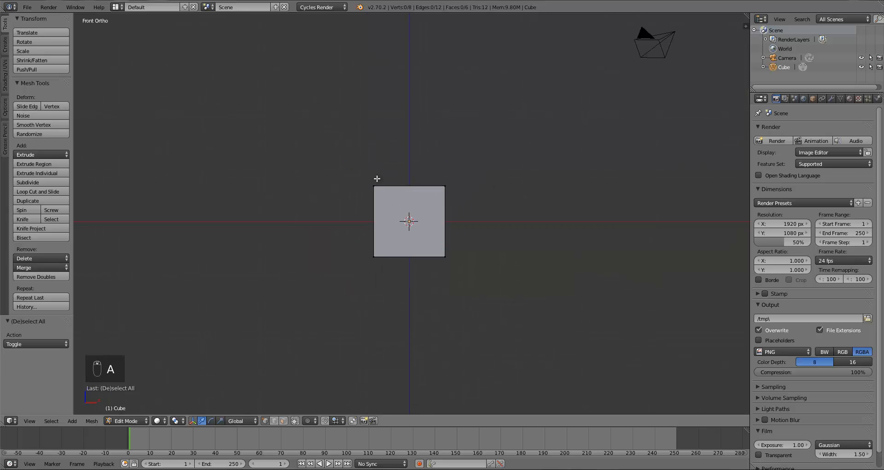
{"action": "key", "text": "b"}
{"action": "left_click_drag", "start_coordinate": [342, 157], "coordinate": [382, 134]}
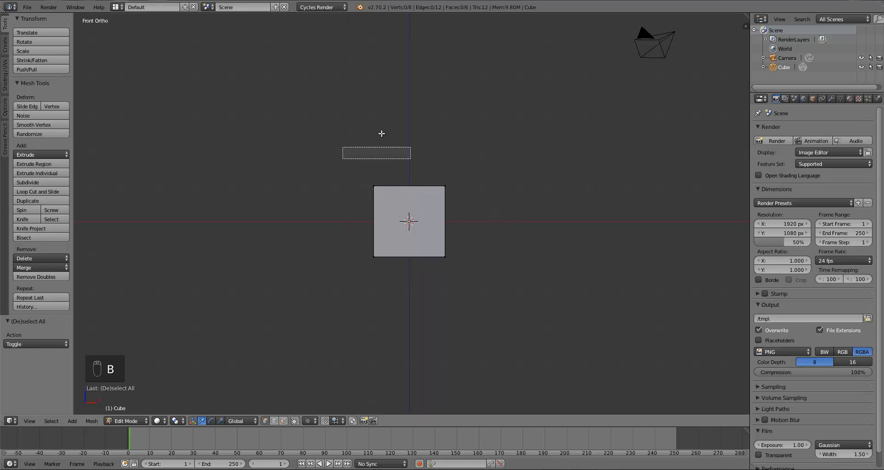
{"action": "middle_click_drag", "start_coordinate": [381, 133], "coordinate": [381, 236]}
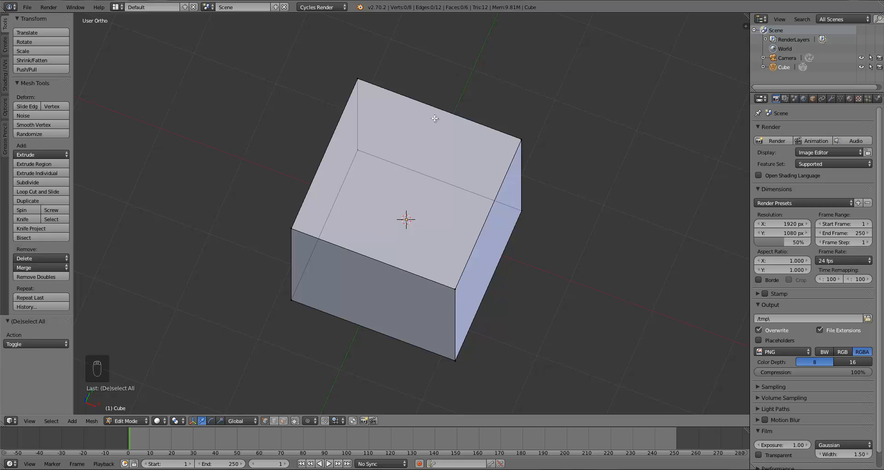
{"action": "key", "text": "ctrl+r"}
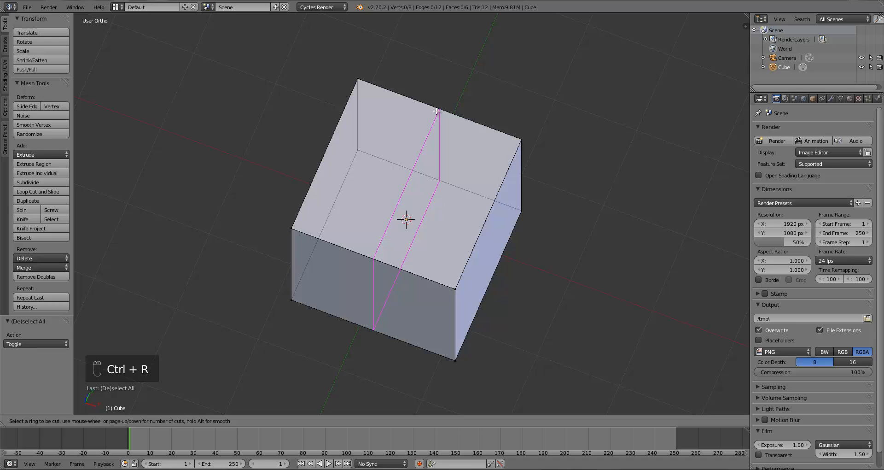
{"action": "left_click", "coordinate": [436, 111]}
{"action": "right_click", "coordinate": [436, 111]}
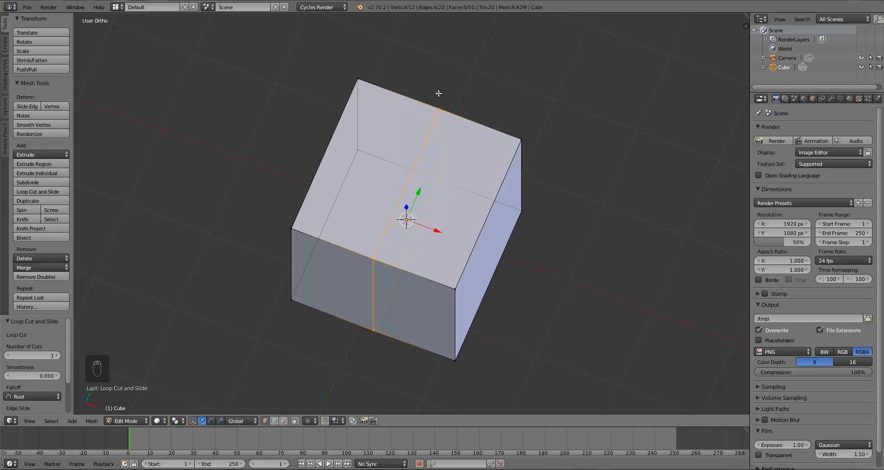
- Add a second centred vertical loop cut perpendicular to the first, dividing the cube's top into four squares
{"action": "key", "text": "ctrl+r"}
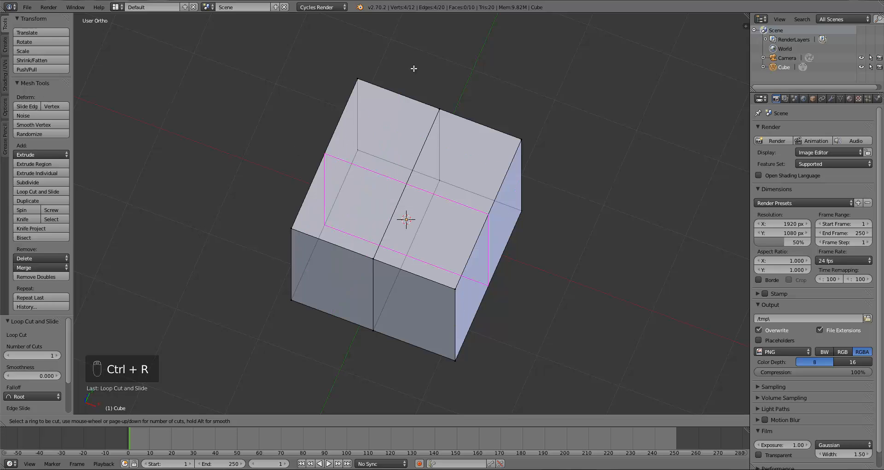
{"action": "left_click", "coordinate": [311, 151]}
{"action": "right_click", "coordinate": [310, 151]}
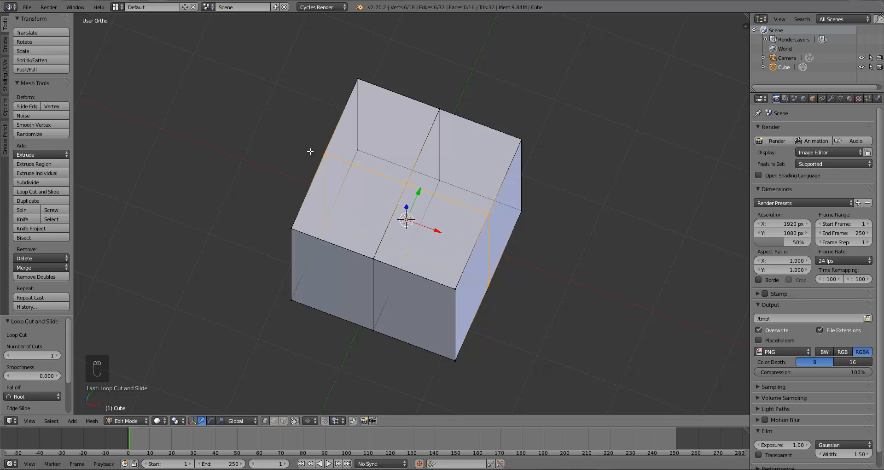
- In top view, select only the vertices at the cube's four outer corners, including those underneath
{"action": "key", "text": "KP_7"}
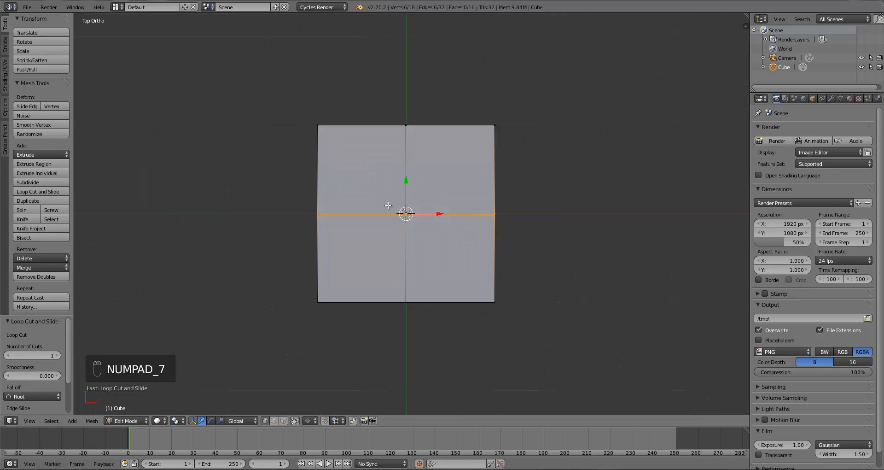
{"action": "key", "text": "a"}
{"action": "key", "text": "a"}
{"action": "key", "text": "b"}
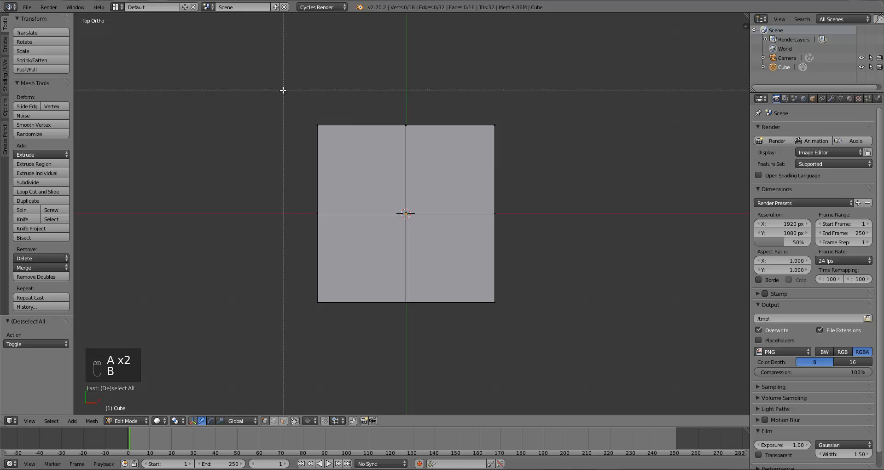
{"action": "left_click_drag", "start_coordinate": [282, 90], "coordinate": [357, 166]}
{"action": "key", "text": "b"}
{"action": "left_click_drag", "start_coordinate": [469, 114], "coordinate": [528, 176]}
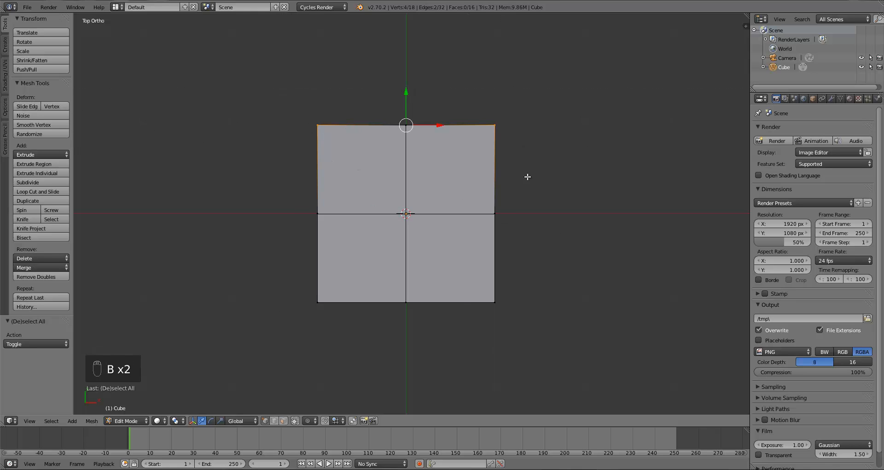
{"action": "key", "text": "b"}
{"action": "left_click_drag", "start_coordinate": [480, 282], "coordinate": [532, 324]}
{"action": "key", "text": "b"}
{"action": "left_click_drag", "start_coordinate": [280, 268], "coordinate": [333, 320]}
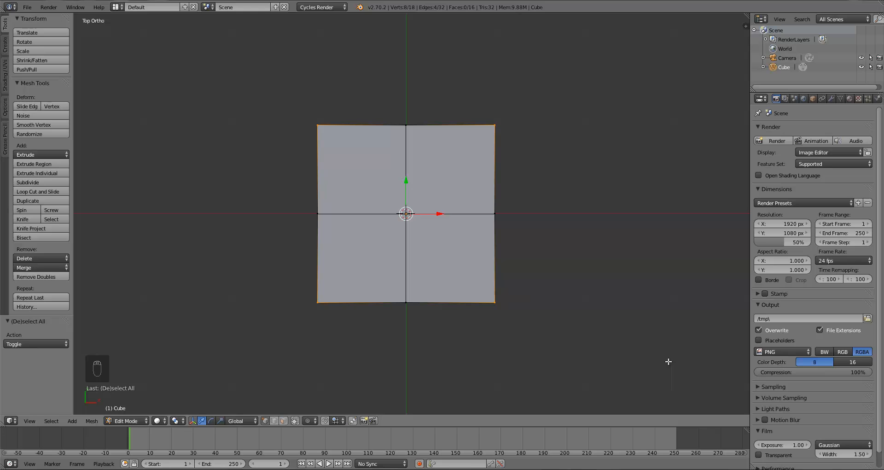
{"action": "middle_click_drag", "start_coordinate": [628, 368], "coordinate": [590, 322]}
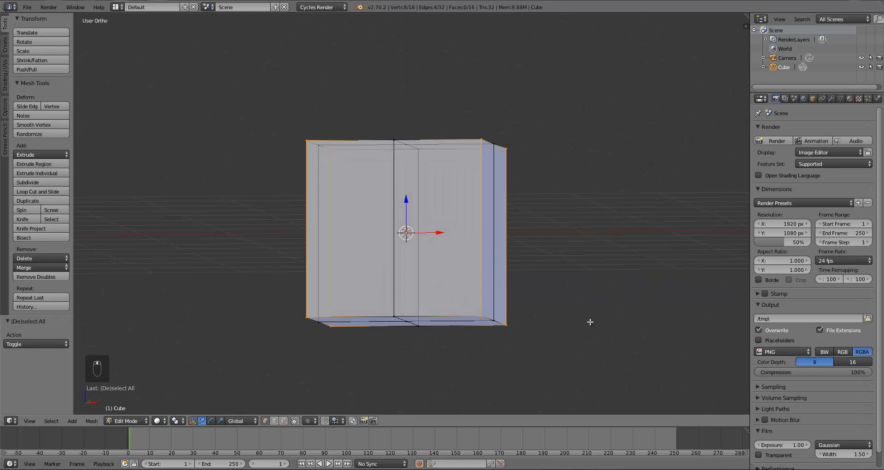
{"action": "key", "text": "s"}
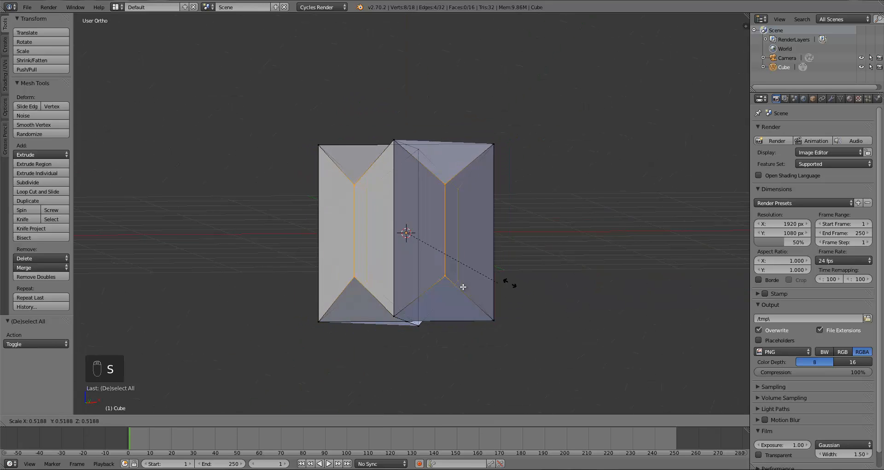
{"action": "right_click", "coordinate": [504, 289]}
- Scale the corner vertices inward with the Z axis locked until the top outline forms an octagon, then deselect everything
{"action": "key", "text": "KP_7"}
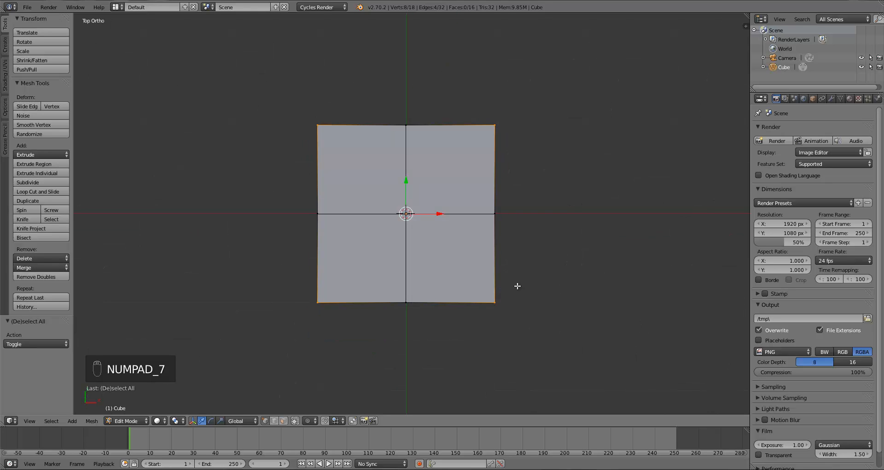
{"action": "key", "text": "s"}
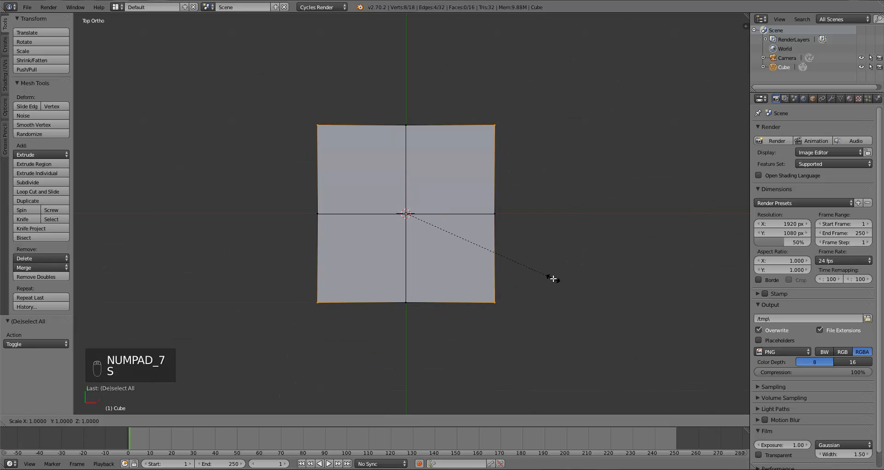
{"action": "key", "text": "shift+z"}
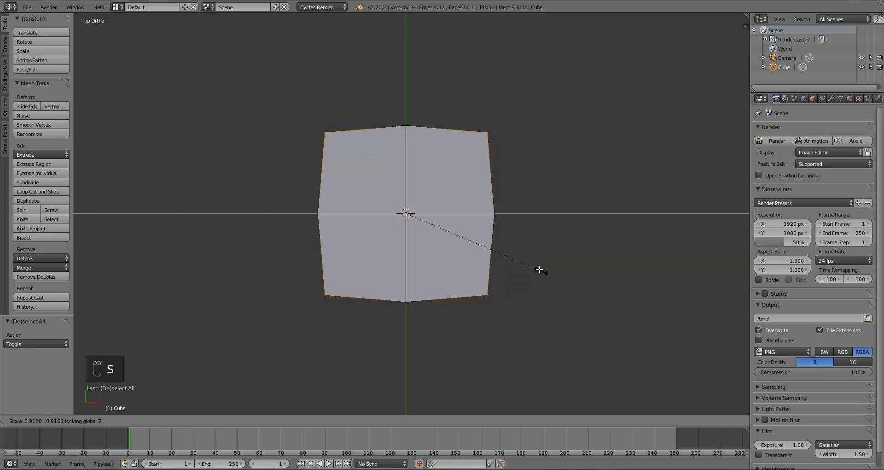
{"action": "left_click", "coordinate": [515, 250]}
{"action": "key", "text": "a"}
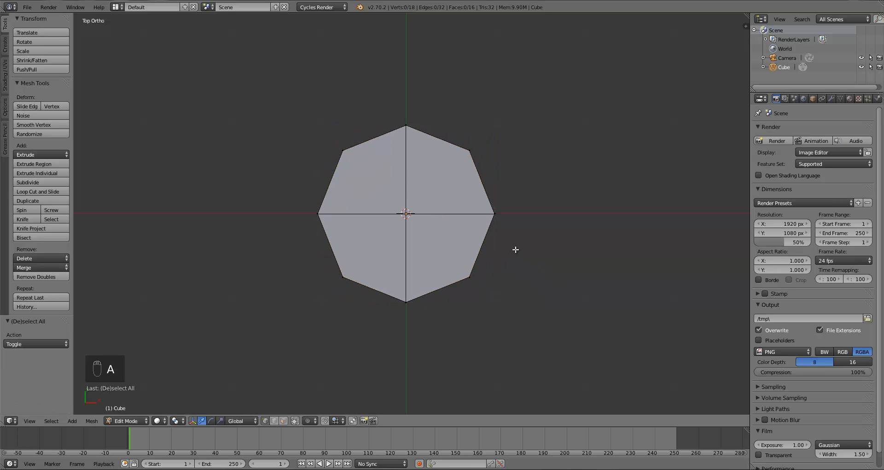
- In front view, select all the vertices along the top of the octagonal column
{"action": "key", "text": "Tab"}
{"action": "key", "text": "KP_1"}
{"action": "key", "text": "Tab"}
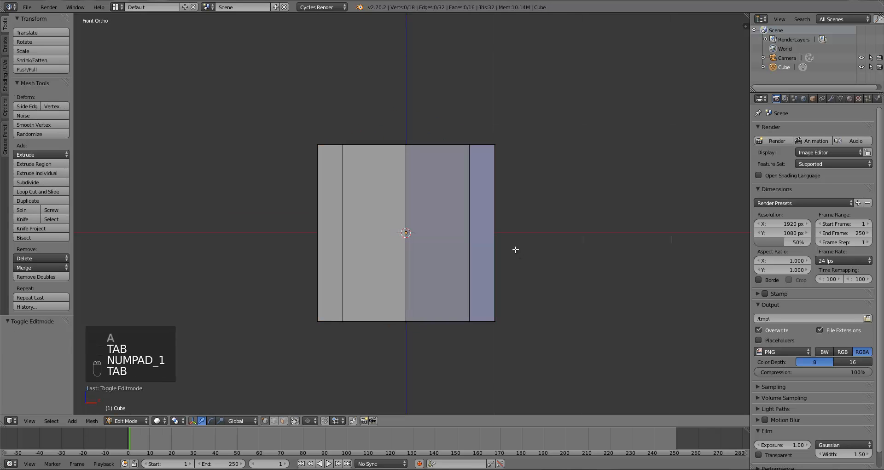
{"action": "middle_click_drag", "start_coordinate": [447, 231], "coordinate": [429, 277]}
{"action": "key", "text": "KP_1"}
{"action": "key", "text": "b"}
{"action": "left_click_drag", "start_coordinate": [284, 161], "coordinate": [529, 264]}
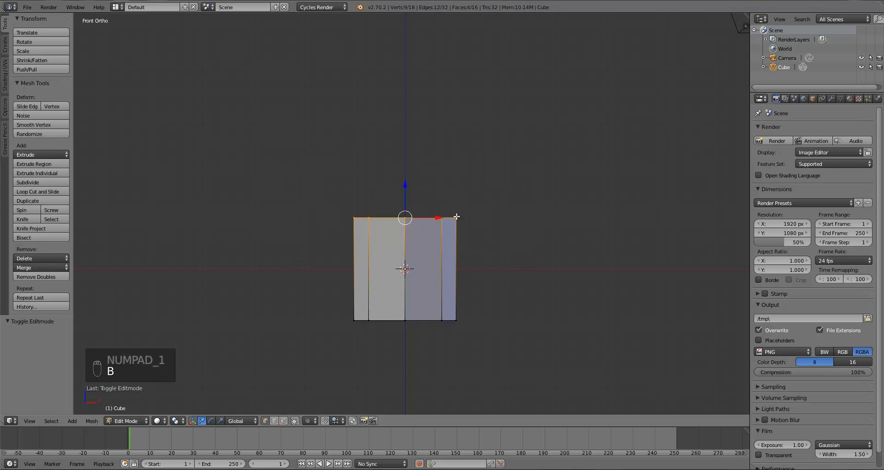
{"action": "key", "text": "g"}
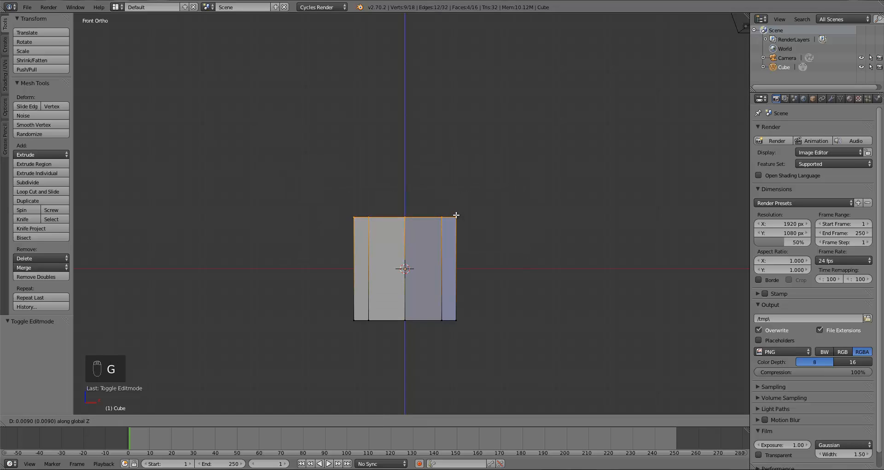
{"action": "right_click", "coordinate": [451, 221]}
{"action": "middle_click_drag", "start_coordinate": [452, 222], "coordinate": [435, 227]}
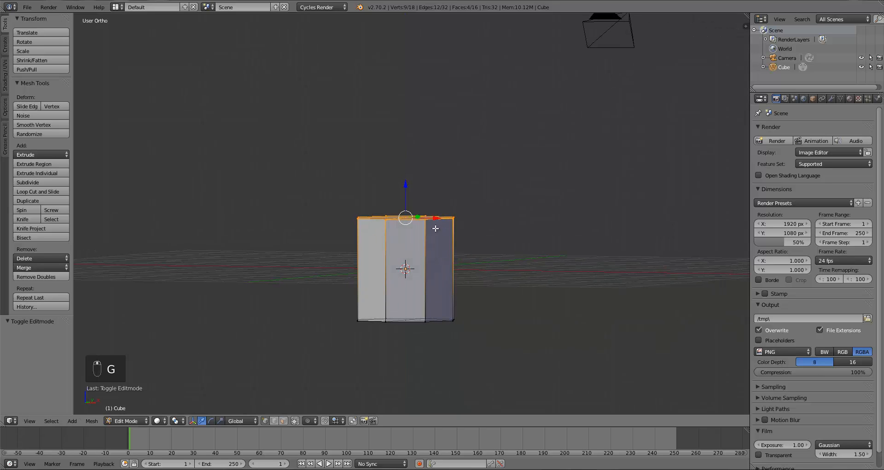
{"action": "key", "text": "g"}
{"action": "key", "text": "z"}
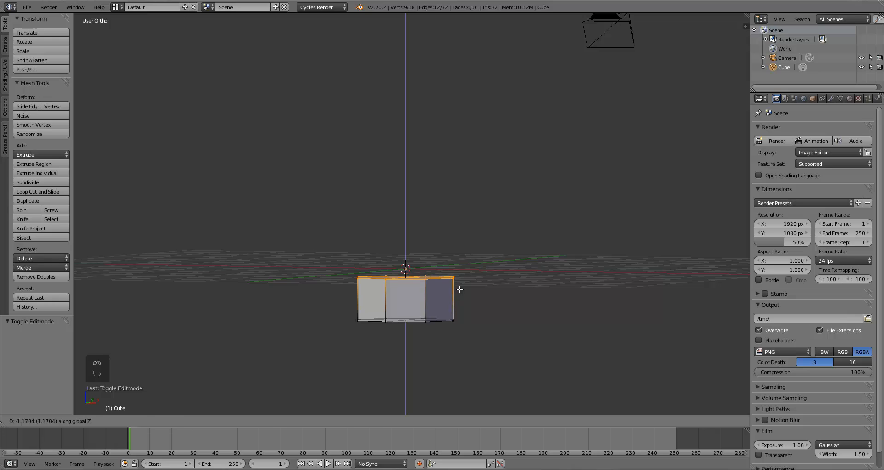
{"action": "right_click", "coordinate": [459, 289]}
{"action": "key", "text": "KP_1"}
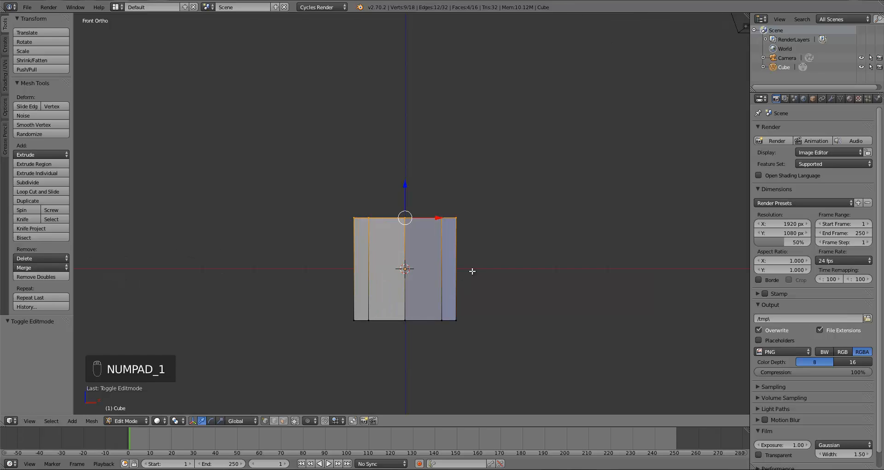
- Extrude the column's top upward into a second segment shifted toward negative X, and rotate its end about 4.7°
{"action": "key", "text": "e"}
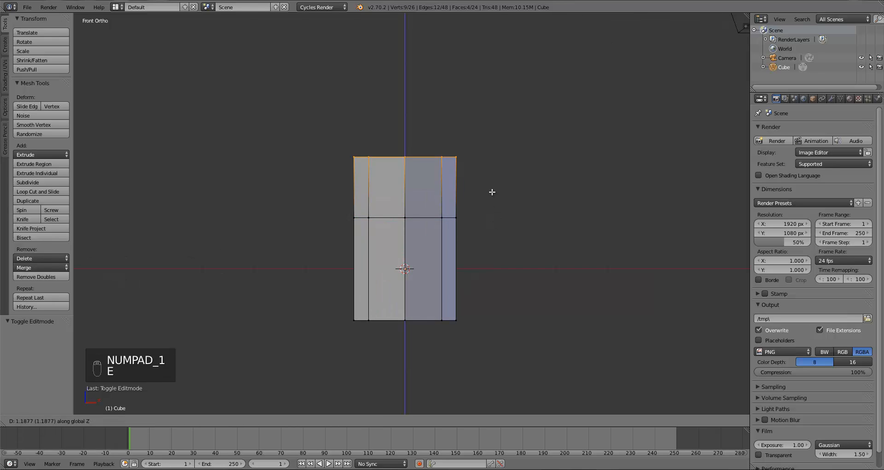
{"action": "left_click", "coordinate": [489, 170]}
{"action": "key", "text": "g"}
{"action": "left_click", "coordinate": [480, 153]}
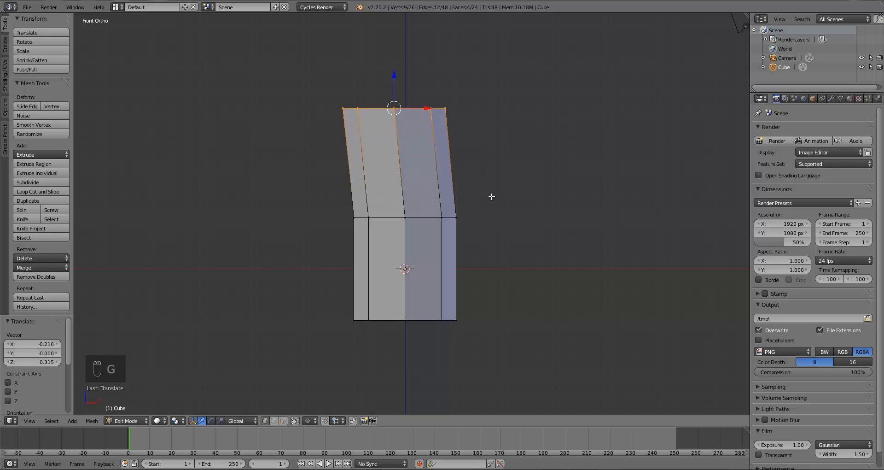
{"action": "key", "text": "r"}
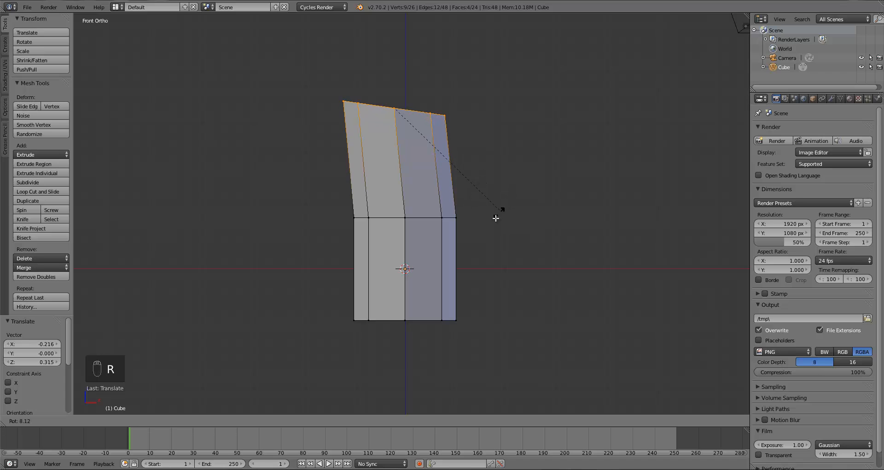
{"action": "left_click", "coordinate": [496, 193]}
- Switch to face selection, deselect everything, and select a single quarter face on the column's tilted top
{"action": "middle_click_drag", "start_coordinate": [470, 170], "coordinate": [401, 245], "text": "shift"}
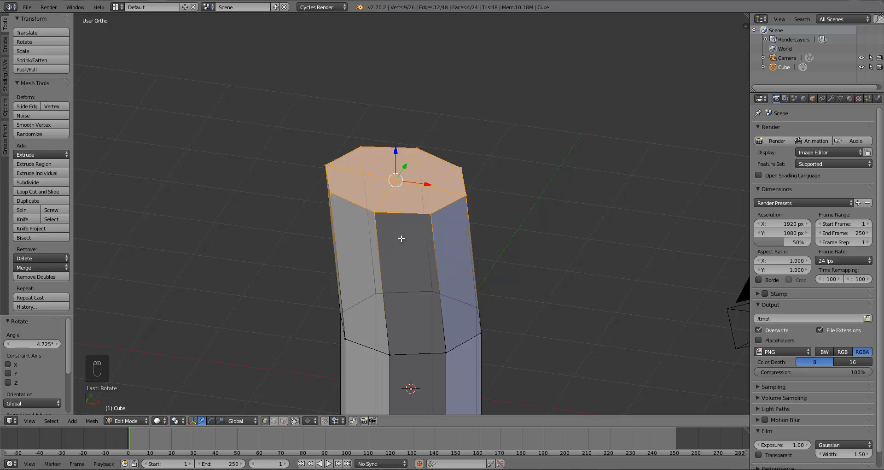
{"action": "key", "text": "ctrl+Tab"}
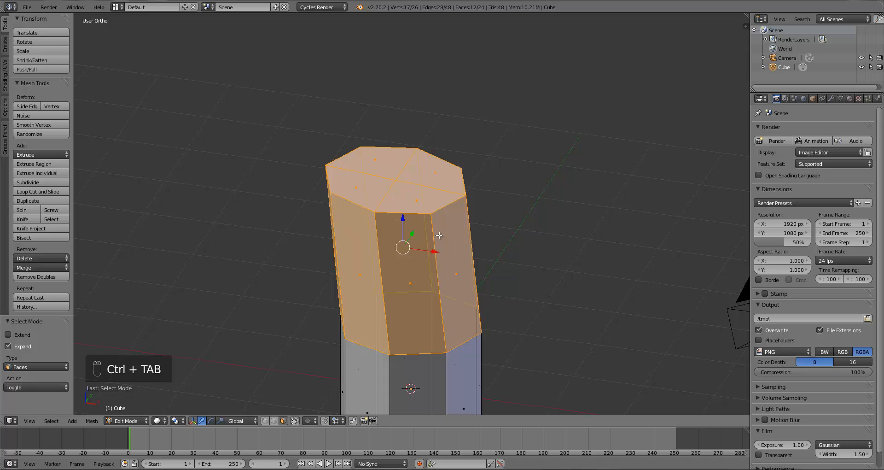
{"action": "key", "text": "ctrl+Tab"}
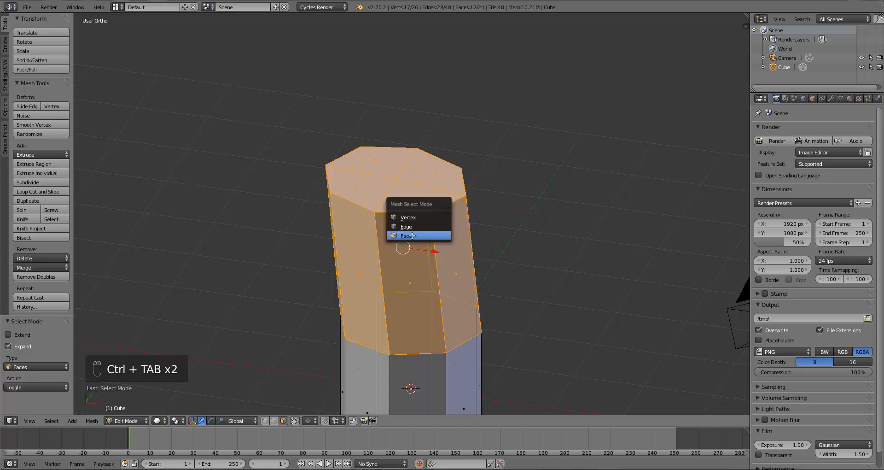
{"action": "left_click", "coordinate": [421, 235]}
{"action": "key", "text": "a"}
{"action": "right_click", "coordinate": [417, 201]}
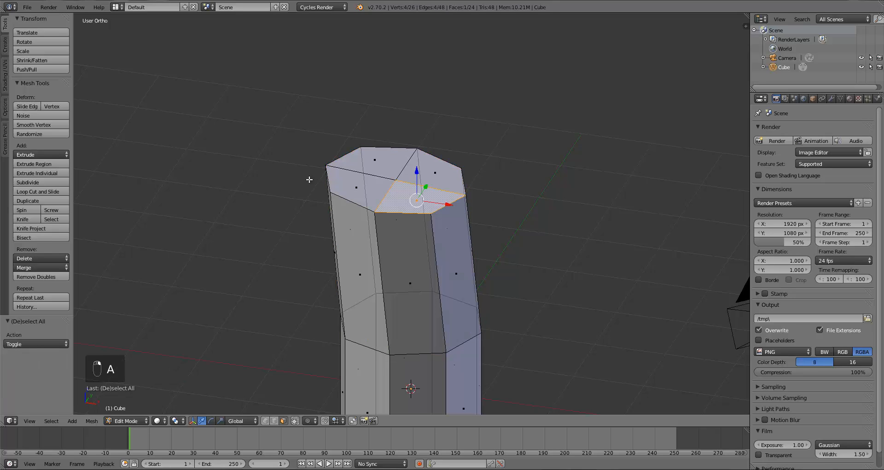
- Examine how the column's top is divided by selecting its quarter faces one at a time
{"action": "right_click", "coordinate": [352, 188]}
{"action": "right_click", "coordinate": [352, 187]}
{"action": "right_click", "coordinate": [354, 187]}
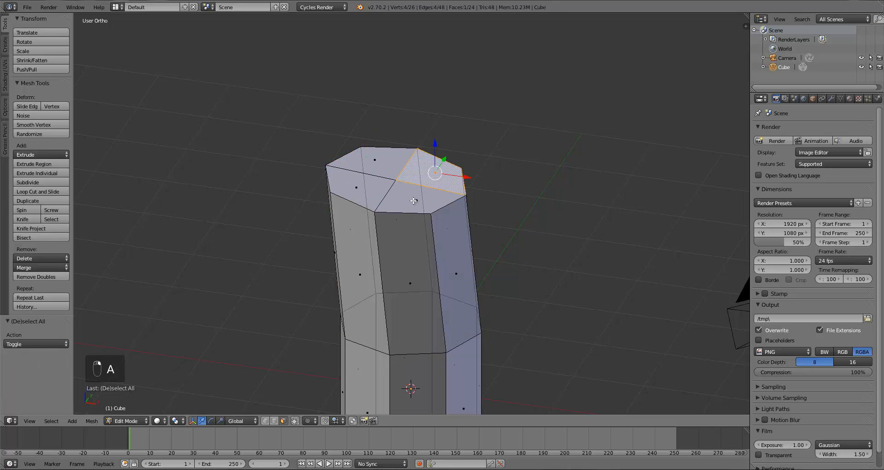
{"action": "right_click", "coordinate": [355, 187]}
{"action": "right_click", "coordinate": [356, 187]}
{"action": "right_click", "coordinate": [358, 186]}
{"action": "right_click", "coordinate": [361, 187]}
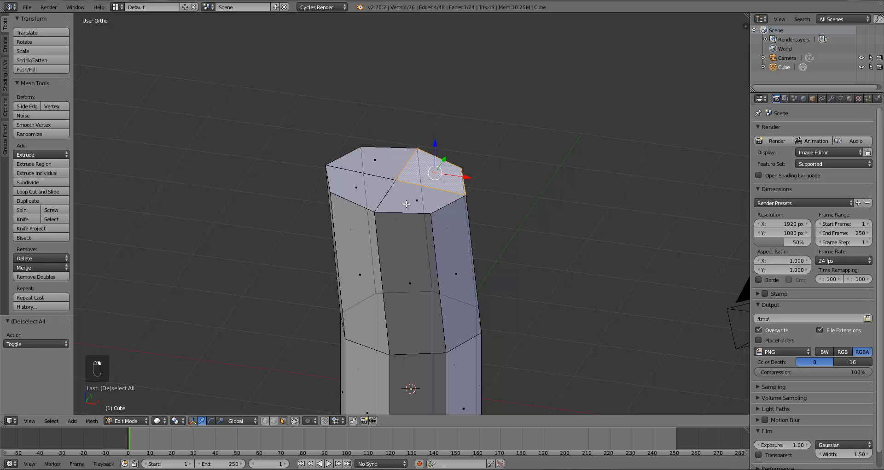
{"action": "right_click", "coordinate": [363, 186]}
{"action": "right_click", "coordinate": [364, 186]}
{"action": "right_click", "coordinate": [373, 164]}
{"action": "right_click", "coordinate": [435, 171]}
{"action": "right_click", "coordinate": [416, 196]}
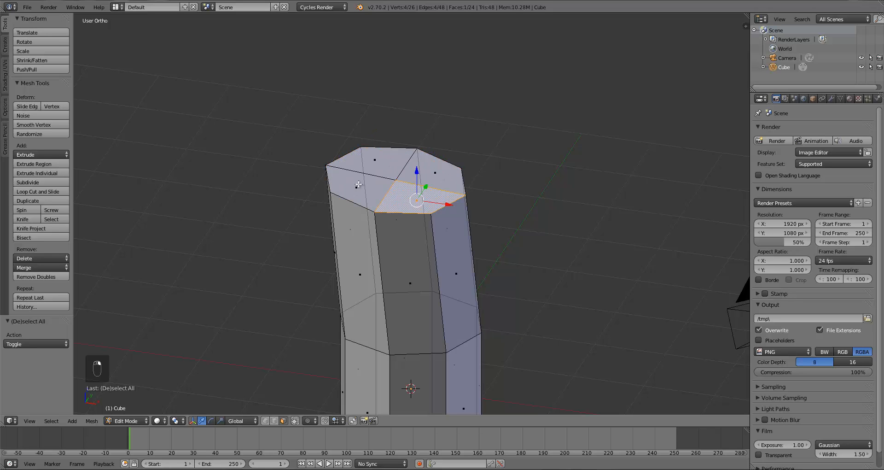
{"action": "right_click", "coordinate": [360, 184]}
{"action": "right_click", "coordinate": [382, 165]}
- Select the two adjacent quarter faces on the positive X half of the column's top
{"action": "right_click", "coordinate": [448, 171]}
{"action": "key", "text": "KP_1"}
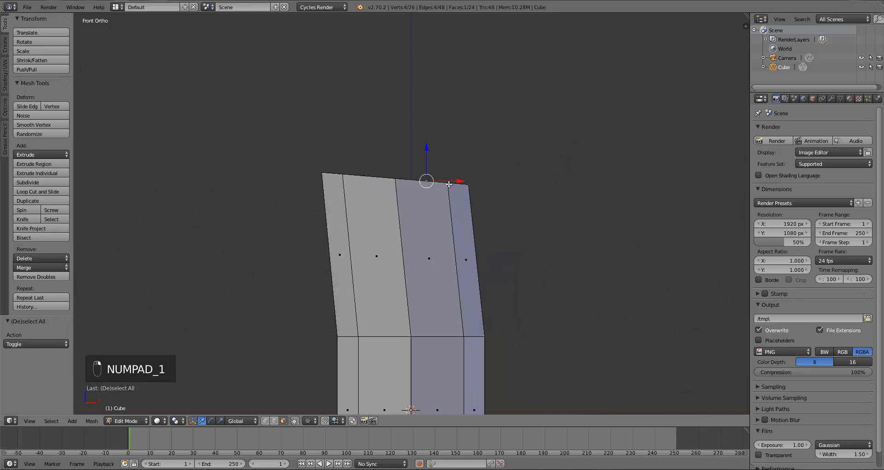
{"action": "middle_click_drag", "start_coordinate": [449, 184], "coordinate": [415, 274]}
{"action": "middle_click_drag", "start_coordinate": [443, 182], "coordinate": [440, 192]}
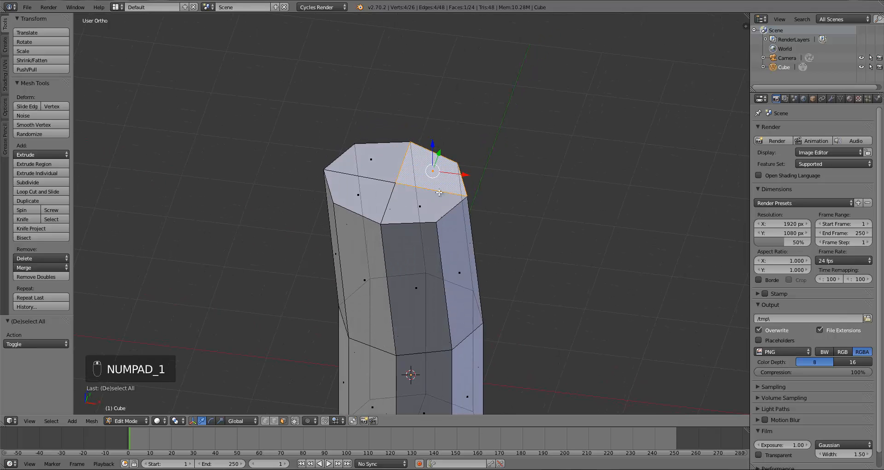
{"action": "right_click", "coordinate": [416, 208], "text": "shift"}
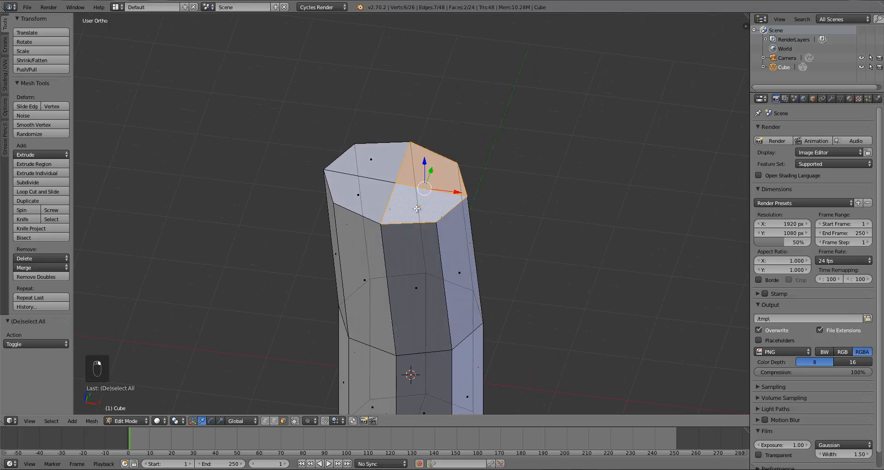
- In front view, extrude the two selected top faces upward by about 0.85 units
{"action": "key", "text": "KP_1"}
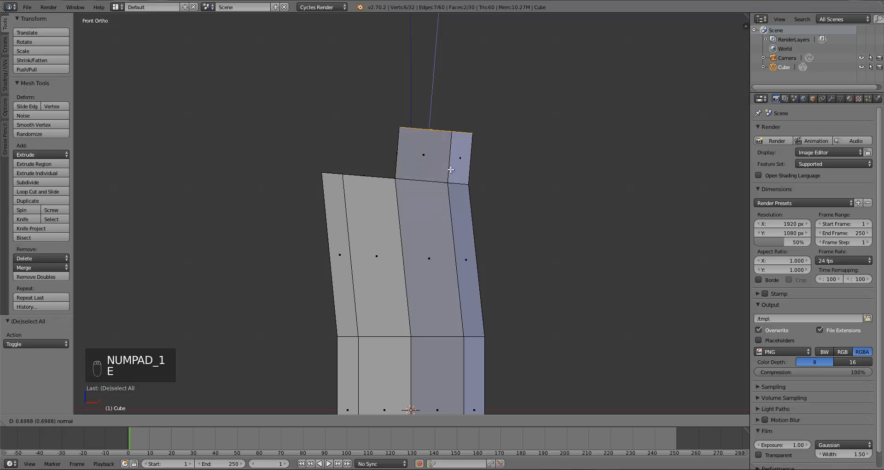
{"action": "left_click", "coordinate": [451, 156]}
{"action": "key", "text": "g"}
{"action": "key", "text": "g"}
{"action": "right_click", "coordinate": [495, 92]}
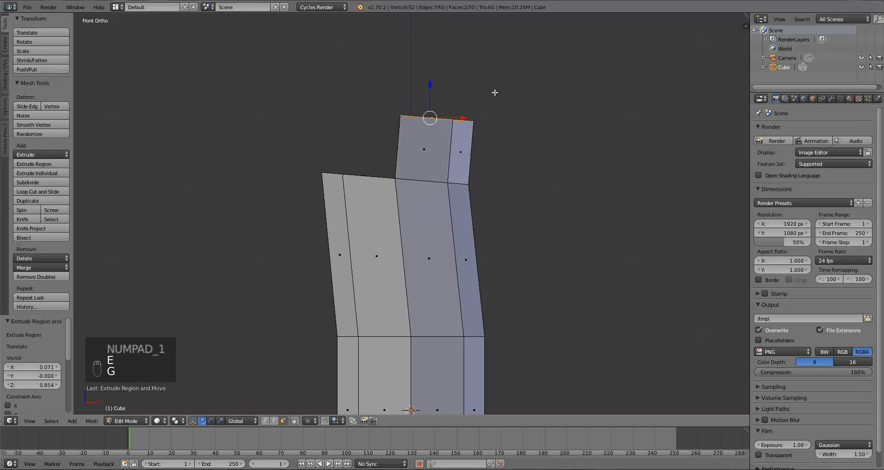
- Shift the extruded end toward positive X and rotate it about 18.8° so the branch leans outward
{"action": "key", "text": "g"}
{"action": "left_click", "coordinate": [462, 136]}
{"action": "key", "text": "r"}
{"action": "left_click", "coordinate": [482, 154]}
{"action": "key", "text": "g"}
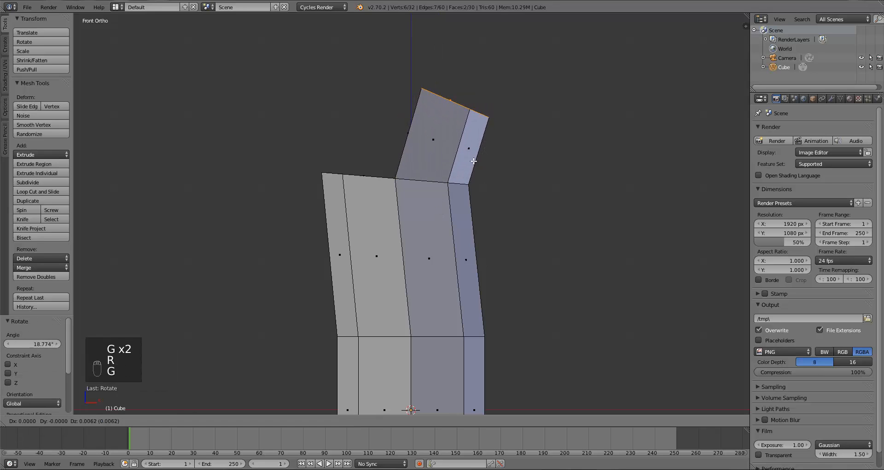
{"action": "left_click", "coordinate": [478, 164]}
- Switch to vertex selection and select the two outer vertices on the inner edge of the new branch's end
{"action": "middle_click_drag", "start_coordinate": [484, 166], "coordinate": [385, 252]}
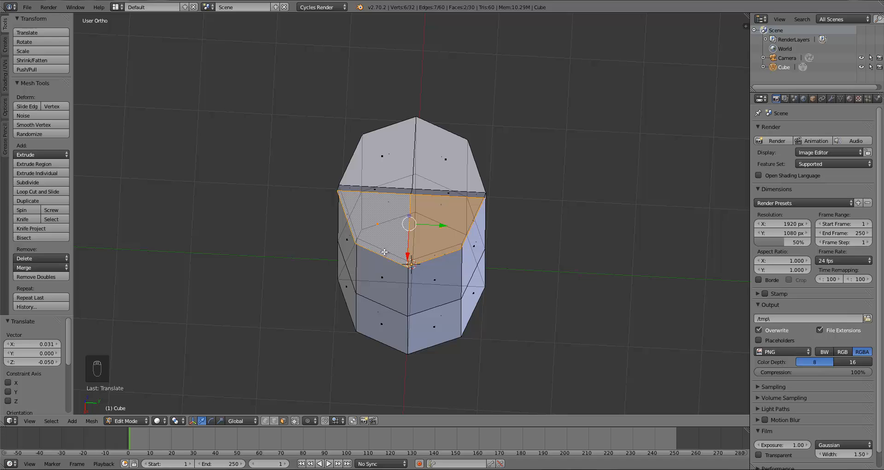
{"action": "key", "text": "ctrl+Tab"}
{"action": "key", "text": "ctrl+1"}
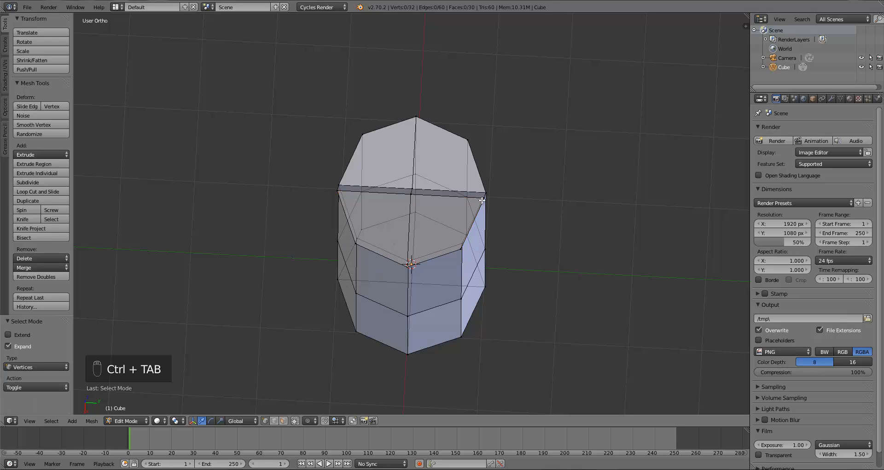
{"action": "right_click", "coordinate": [337, 193], "text": "shift"}
{"action": "middle_click_drag", "start_coordinate": [528, 247], "coordinate": [537, 237]}
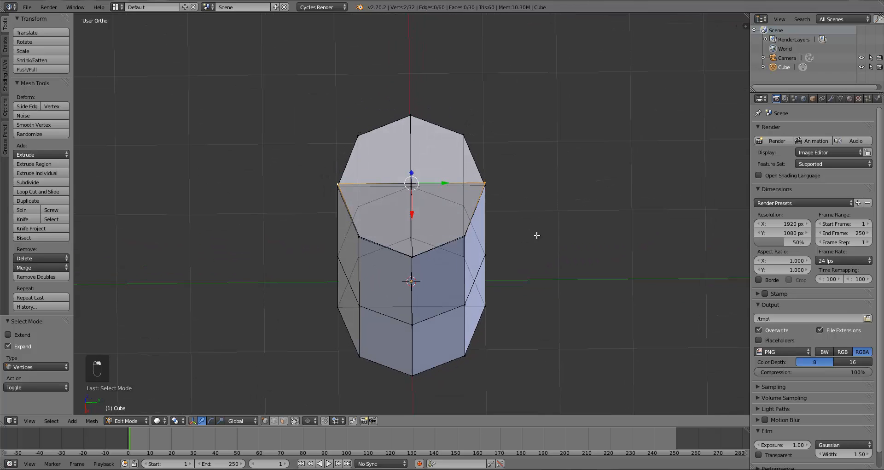
- Scale the two vertices to 0.57, move them outward and rescale by 1.144 to form a hexagonal branch end, then leave Edit Mode
{"action": "key", "text": "s"}
{"action": "left_click", "coordinate": [482, 223]}
{"action": "middle_click_drag", "start_coordinate": [484, 231], "coordinate": [485, 237]}
{"action": "key", "text": "g"}
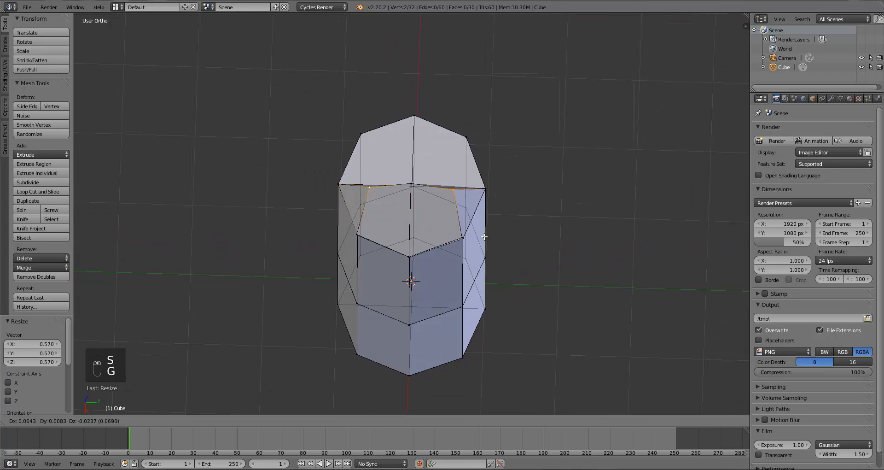
{"action": "left_click", "coordinate": [483, 244]}
{"action": "key", "text": "s"}
{"action": "left_click", "coordinate": [497, 245]}
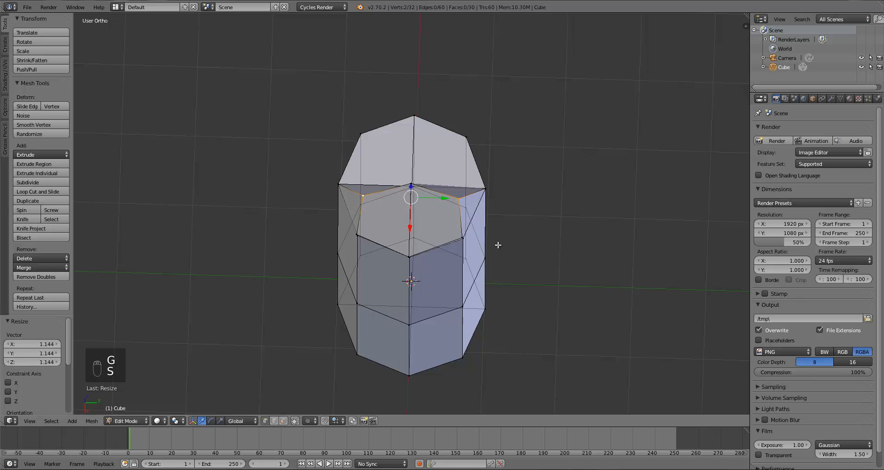
{"action": "key", "text": "g"}
{"action": "left_click", "coordinate": [498, 246]}
{"action": "key", "text": "a"}
{"action": "key", "text": "Tab"}
- Back in Edit Mode with face selection, select the two remaining top faces on the column's negative X half
{"action": "middle_click_drag", "start_coordinate": [450, 279], "coordinate": [460, 265]}
{"action": "scroll", "coordinate": [523, 244], "scroll_direction": "down", "scroll_amount": 3}
{"action": "key", "text": "KP_1"}
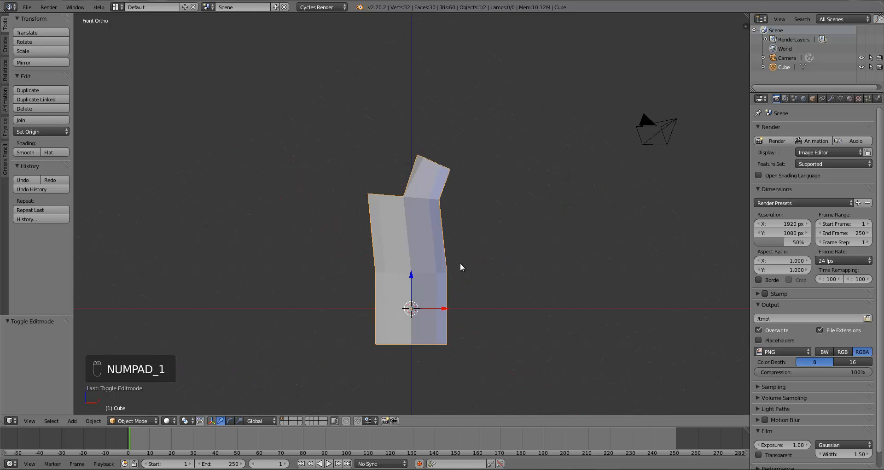
{"action": "key", "text": "Tab"}
{"action": "middle_click_drag", "start_coordinate": [419, 206], "coordinate": [443, 273]}
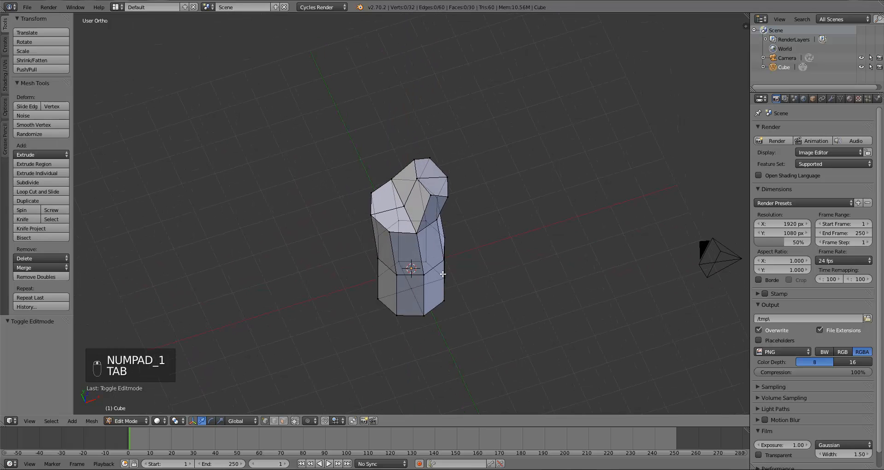
{"action": "key", "text": "ctrl+Tab"}
{"action": "right_click", "coordinate": [395, 224]}
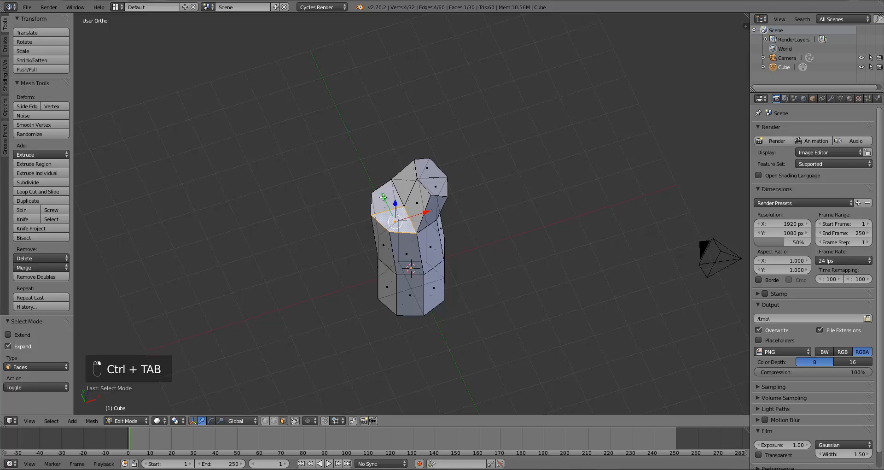
- In front view, extrude the two faces into a second branch leaning toward negative X, with its end rotated outward
{"action": "key", "text": "KP_1"}
{"action": "key", "text": "e"}
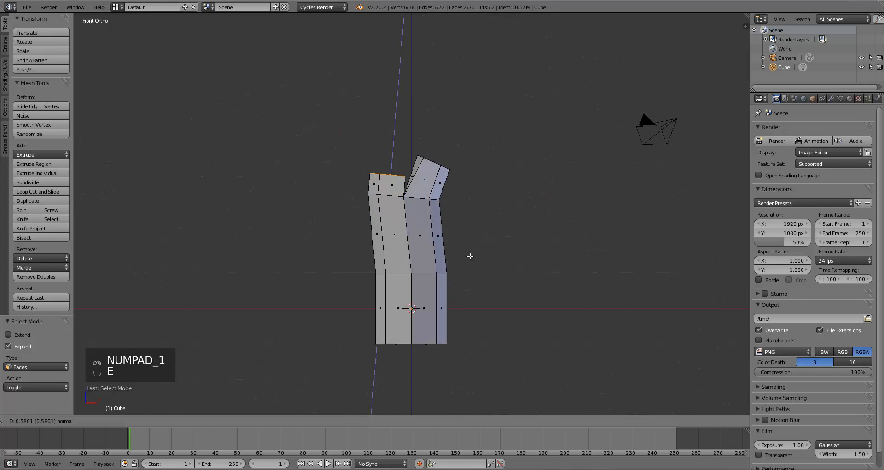
{"action": "left_click", "coordinate": [461, 223]}
{"action": "key", "text": "g"}
{"action": "left_click", "coordinate": [442, 244]}
{"action": "key", "text": "r"}
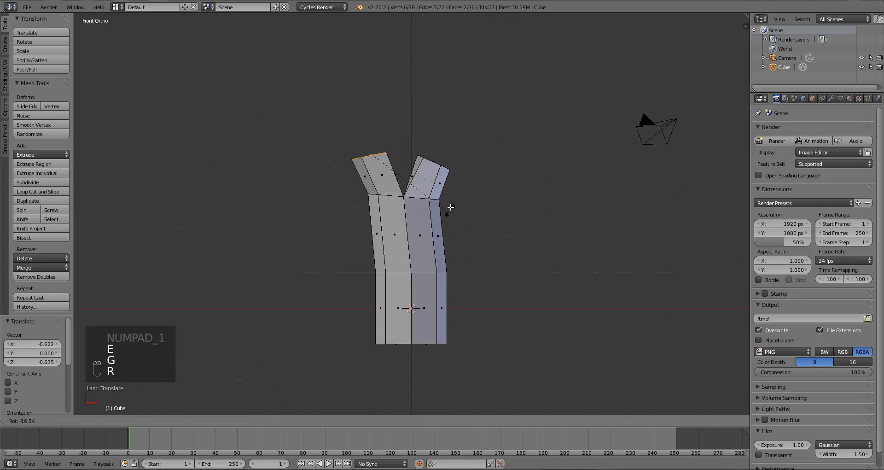
{"action": "key", "text": "g"}
{"action": "left_click", "coordinate": [455, 201]}
- Switch to vertex selection and select the two outer vertices on the inner edge of the second branch's end
{"action": "key", "text": "ctrl+Tab"}
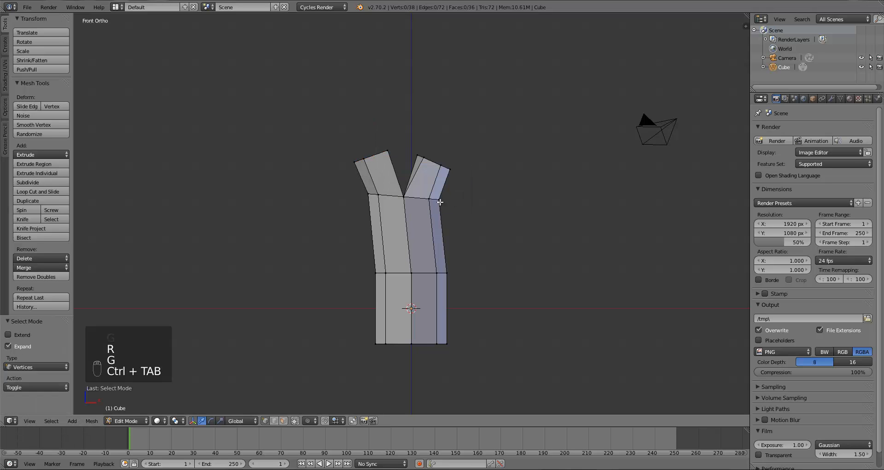
{"action": "middle_click_drag", "start_coordinate": [441, 201], "coordinate": [478, 270]}
{"action": "right_click", "coordinate": [443, 224]}
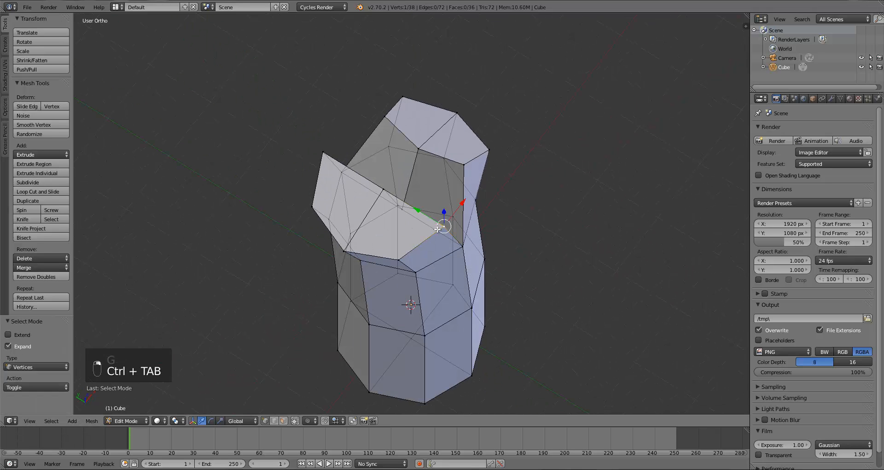
{"action": "right_click", "coordinate": [319, 148], "text": "shift"}
{"action": "middle_click_drag", "start_coordinate": [383, 191], "coordinate": [434, 200]}
{"action": "middle_click_drag", "start_coordinate": [610, 308], "coordinate": [558, 310]}
- Scale the two vertices to 0.611, adjust their spacing and move them toward negative X for a hexagonal end, then leave Edit Mode
{"action": "key", "text": "s"}
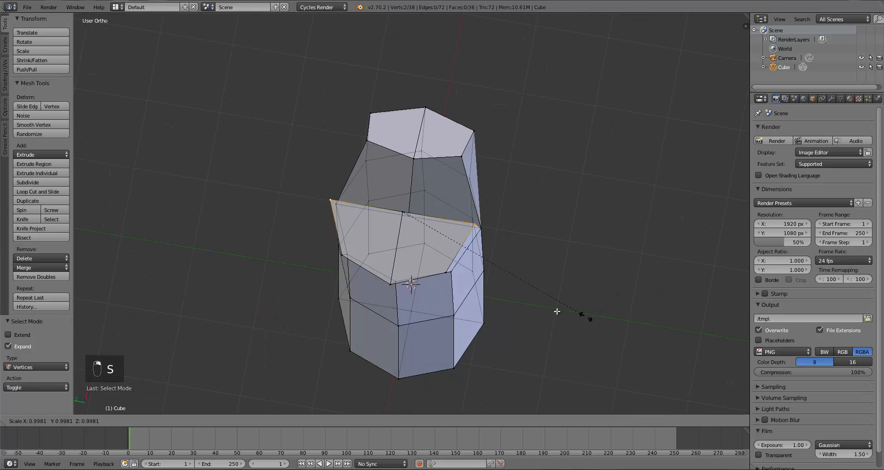
{"action": "left_click", "coordinate": [511, 278]}
{"action": "key", "text": "s"}
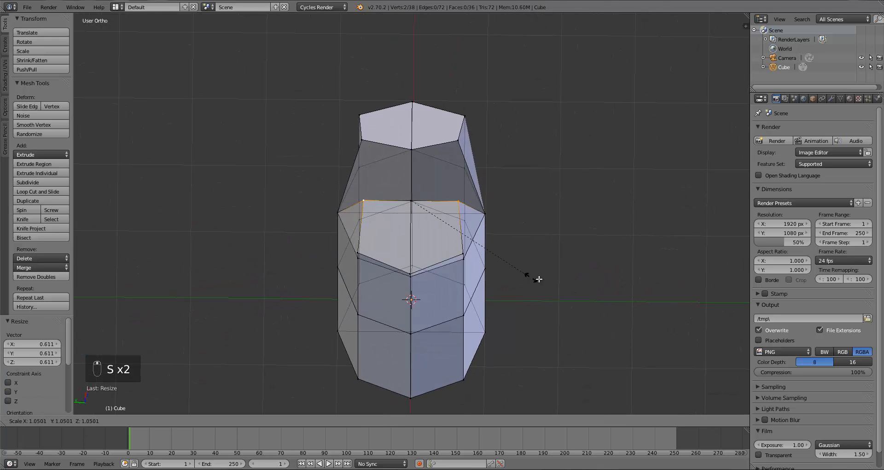
{"action": "left_click", "coordinate": [537, 282]}
{"action": "key", "text": "g"}
{"action": "left_click", "coordinate": [541, 297]}
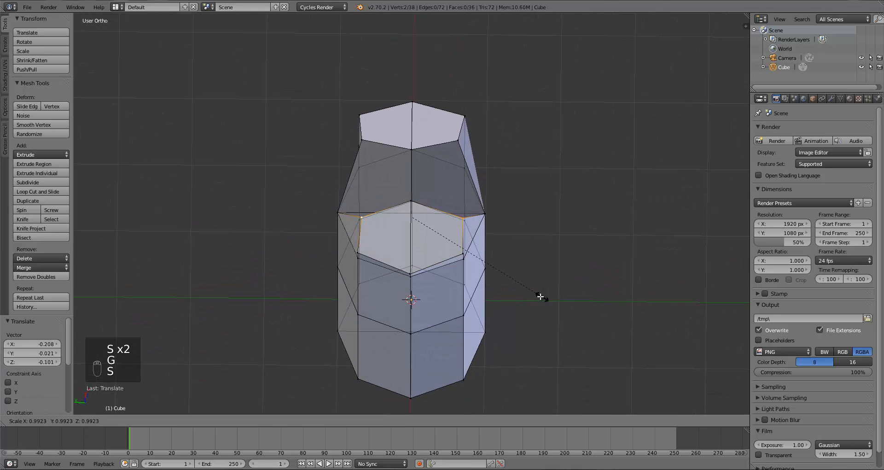
{"action": "key", "text": "a"}
{"action": "key", "text": "Tab"}
- In front view, re-enter Edit Mode and box-select all end vertices of the branch leaning toward negative X
{"action": "middle_click_drag", "start_coordinate": [525, 321], "coordinate": [422, 290]}
{"action": "scroll", "coordinate": [421, 289], "scroll_direction": "down", "scroll_amount": 3}
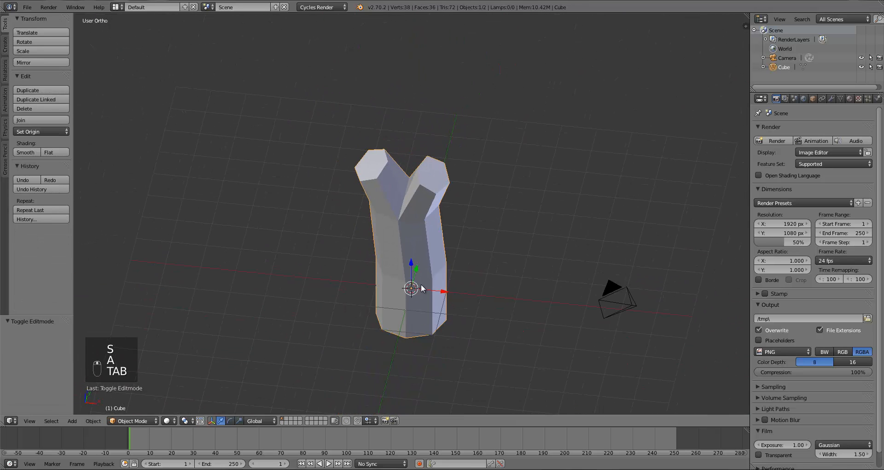
{"action": "key", "text": "KP_1"}
{"action": "key", "text": "Tab"}
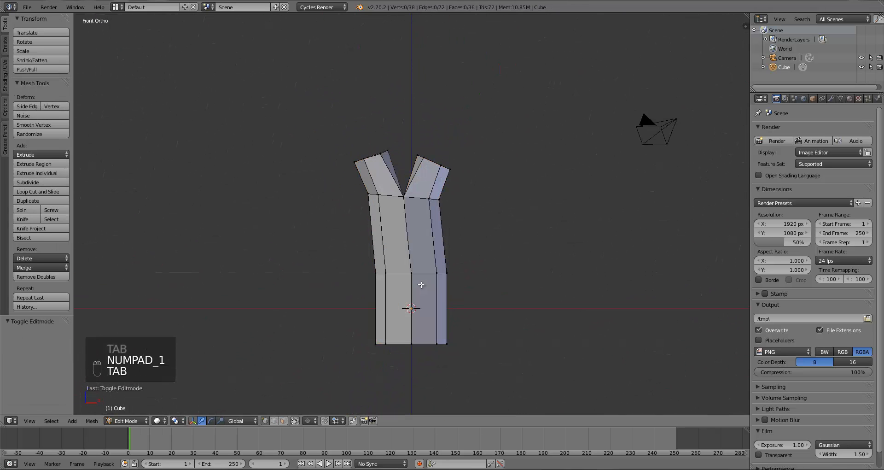
{"action": "key", "text": "b"}
{"action": "key", "text": "b"}
{"action": "left_click_drag", "start_coordinate": [303, 103], "coordinate": [390, 172]}
- Extrude the end of the branch leaning toward negative X upward, rotate the new end 18.411° to level it and adjust its position
{"action": "key", "text": "e"}
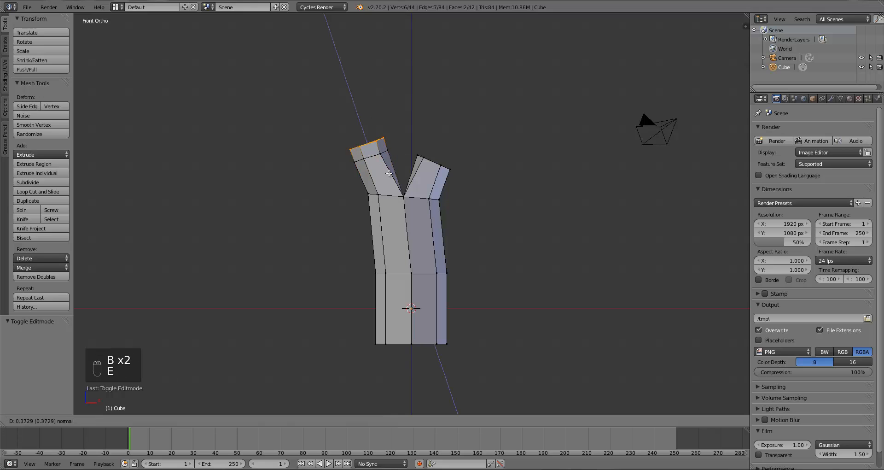
{"action": "left_click", "coordinate": [389, 159]}
{"action": "key", "text": "g"}
{"action": "left_click", "coordinate": [391, 165]}
{"action": "key", "text": "r"}
{"action": "left_click", "coordinate": [378, 175]}
{"action": "key", "text": "g"}
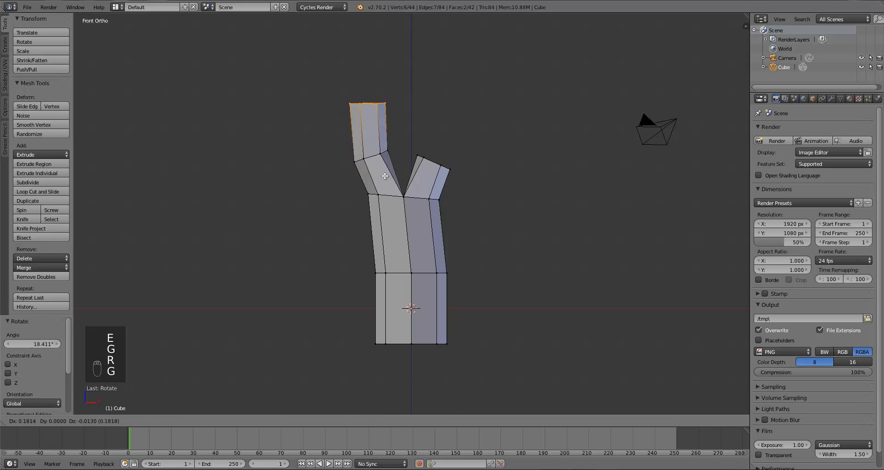
{"action": "left_click", "coordinate": [385, 178]}
- Extrude the leveled branch end another 1.024 along Z and scale the new end up into a flared tip
{"action": "key", "text": "e"}
{"action": "left_click", "coordinate": [387, 148]}
{"action": "key", "text": "s"}
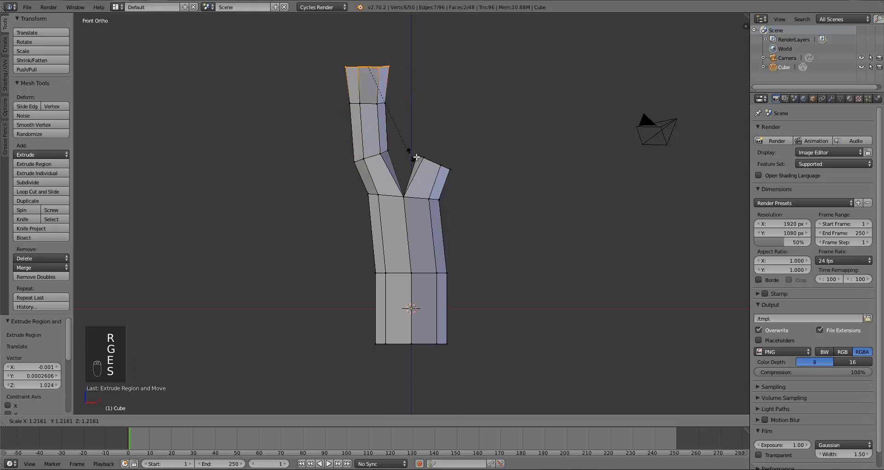
{"action": "left_click", "coordinate": [419, 159]}
- Box-select the end vertices of the branch leaning toward positive X and scale them up slightly, then clear the selection
{"action": "key", "text": "a"}
{"action": "key", "text": "b"}
{"action": "left_click_drag", "start_coordinate": [405, 142], "coordinate": [479, 192]}
{"action": "key", "text": "s"}
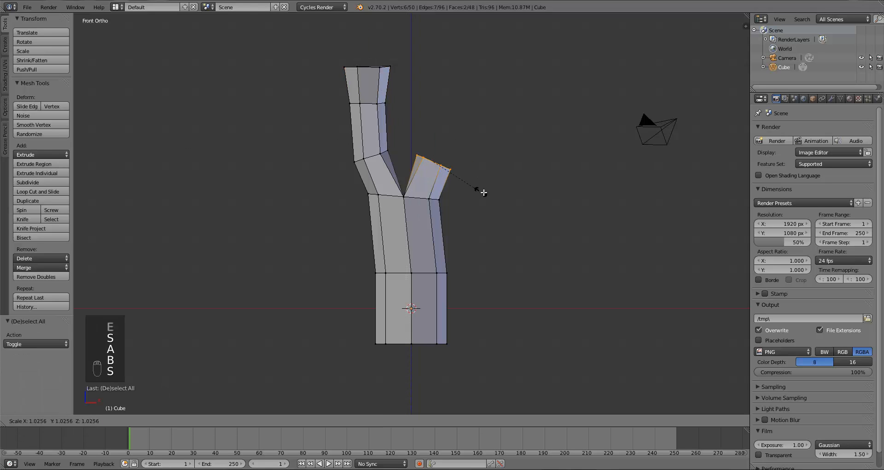
{"action": "left_click", "coordinate": [497, 256]}
{"action": "key", "text": "a"}
- In front view, select the vertex ring at the taller branch's lower bend and widen it along X
{"action": "scroll", "coordinate": [460, 269], "scroll_direction": "down", "scroll_amount": 2}
{"action": "scroll", "coordinate": [462, 268], "scroll_direction": "up", "scroll_amount": 4}
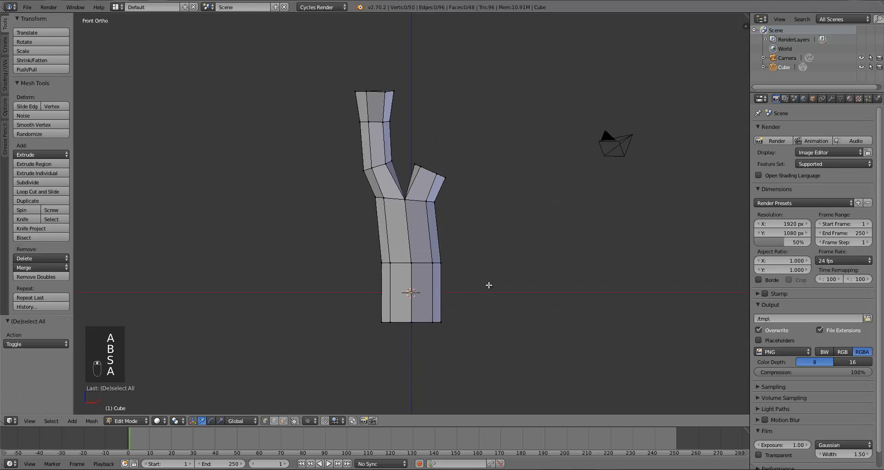
{"action": "middle_click_drag", "start_coordinate": [526, 254], "coordinate": [446, 256]}
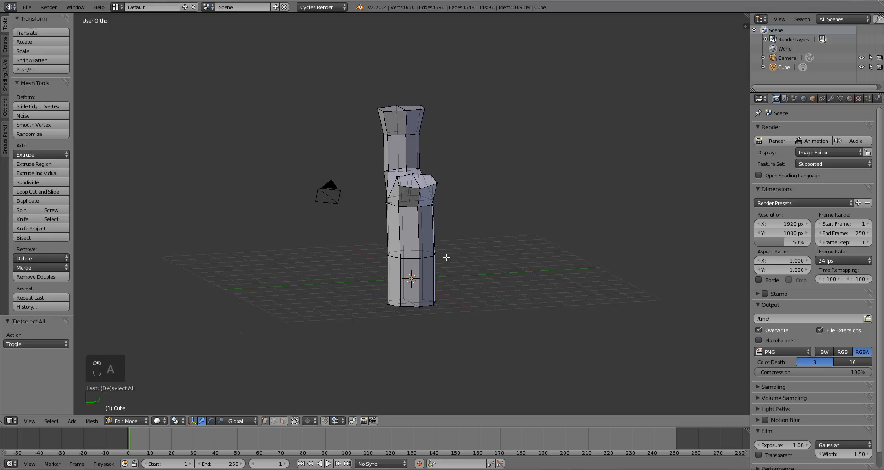
{"action": "key", "text": "KP_3"}
{"action": "key", "text": "KP_1"}
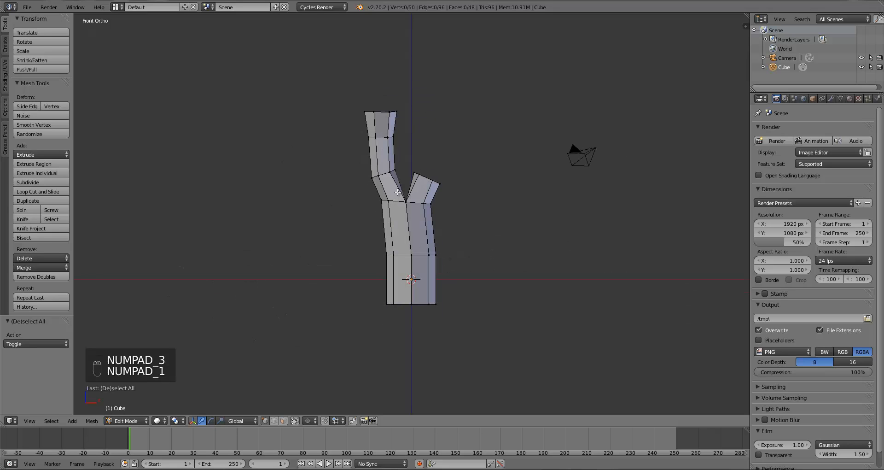
{"action": "scroll", "coordinate": [397, 191], "scroll_direction": "up", "scroll_amount": 5}
{"action": "key", "text": "b"}
{"action": "left_click_drag", "start_coordinate": [274, 74], "coordinate": [395, 148]}
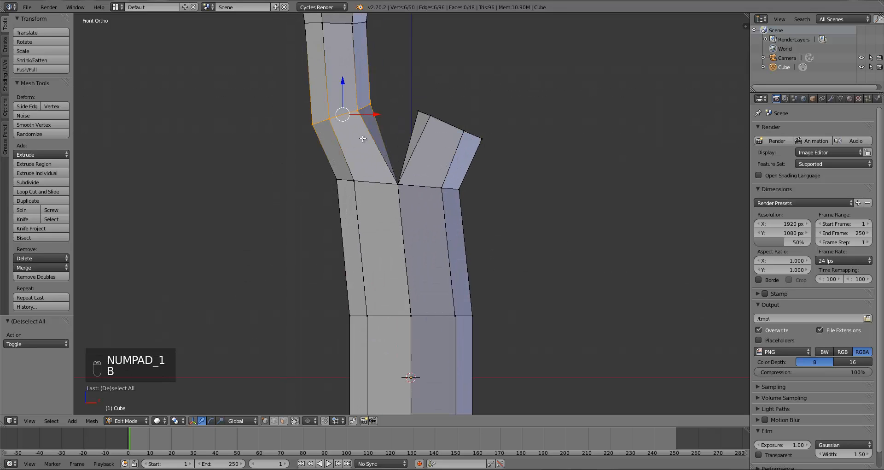
{"action": "key", "text": "a"}
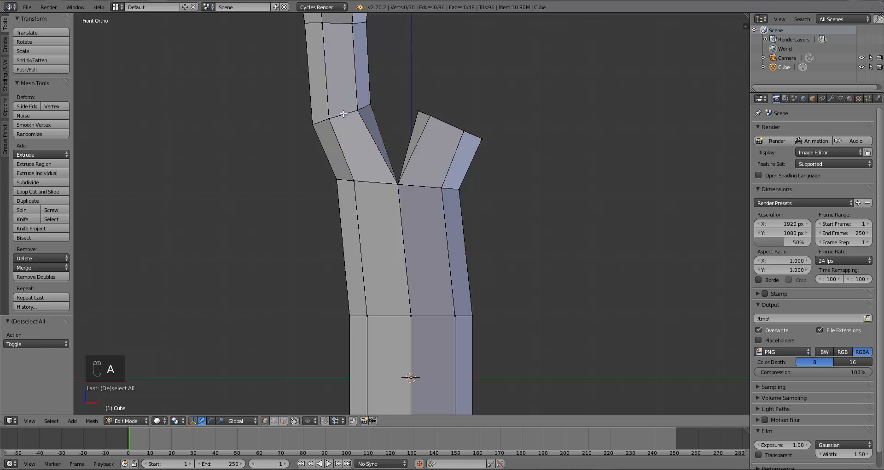
{"action": "right_click", "coordinate": [343, 113], "text": "alt"}
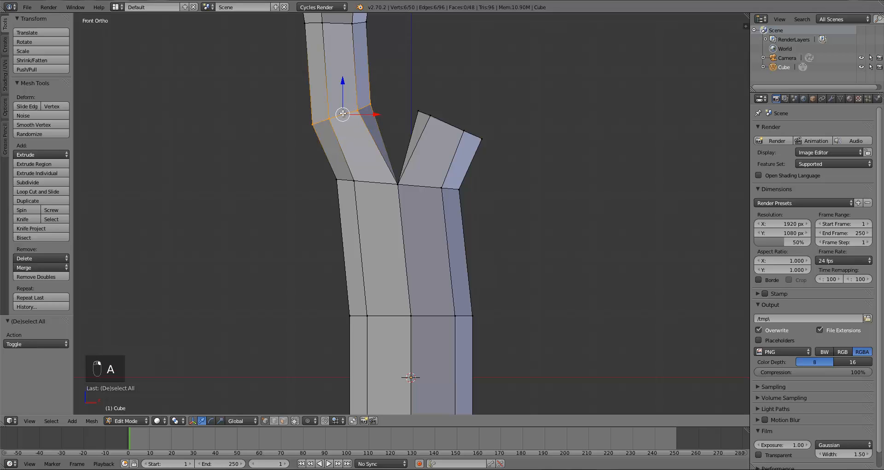
{"action": "key", "text": "s"}
{"action": "key", "text": "x"}
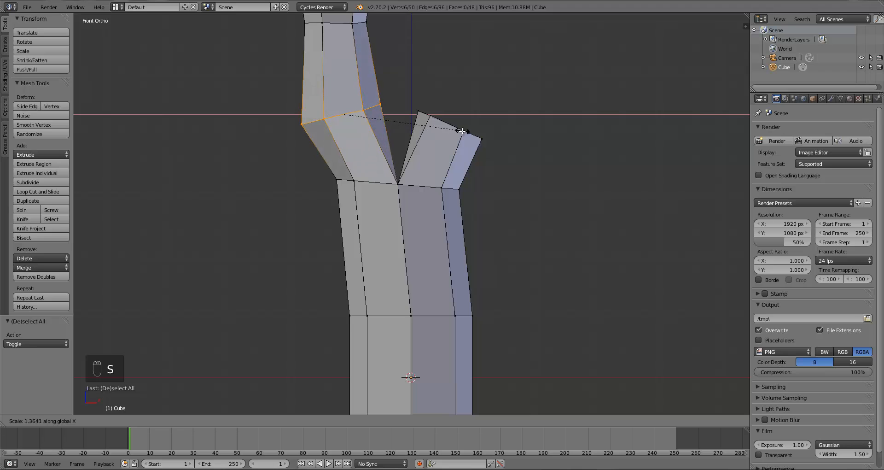
{"action": "left_click", "coordinate": [445, 131]}
- Select the edge loop at the base of the taller branch and scale it about 1.28 along X
{"action": "key", "text": "a"}
{"action": "right_click", "coordinate": [371, 184], "text": "alt"}
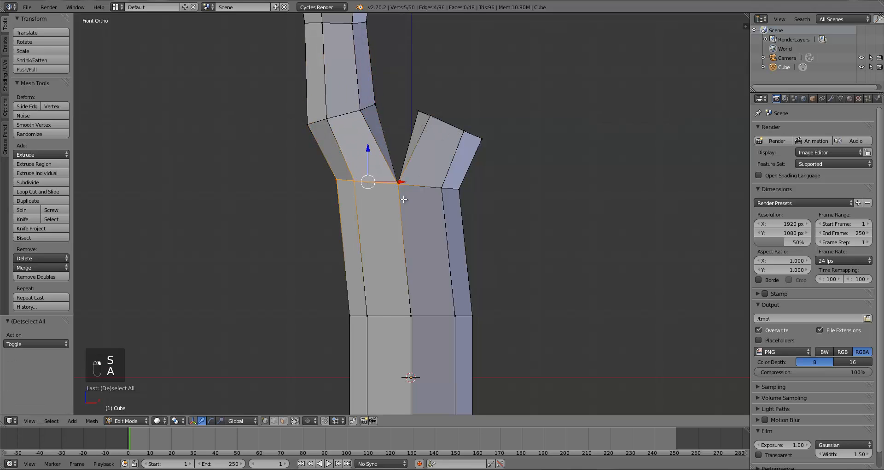
{"action": "middle_click_drag", "start_coordinate": [418, 236], "coordinate": [396, 192]}
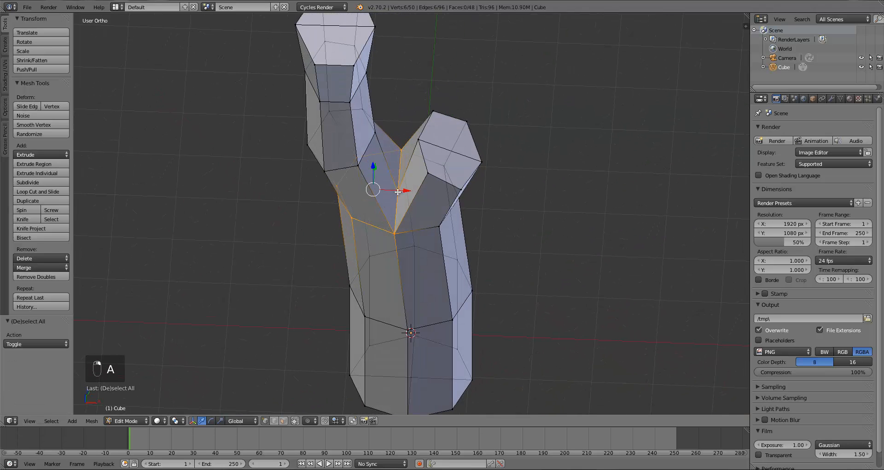
{"action": "key", "text": "KP_1"}
{"action": "key", "text": "s"}
{"action": "key", "text": "x"}
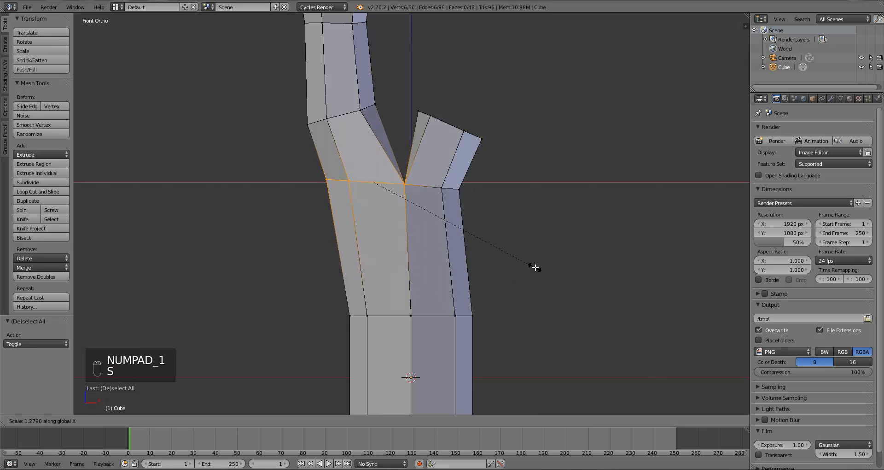
{"action": "left_click", "coordinate": [536, 267]}
- Box-select the vertices at the base of the shorter branch and widen them along X
{"action": "key", "text": "a"}
{"action": "key", "text": "b"}
{"action": "left_click_drag", "start_coordinate": [387, 167], "coordinate": [466, 220]}
{"action": "key", "text": "s"}
{"action": "key", "text": "x"}
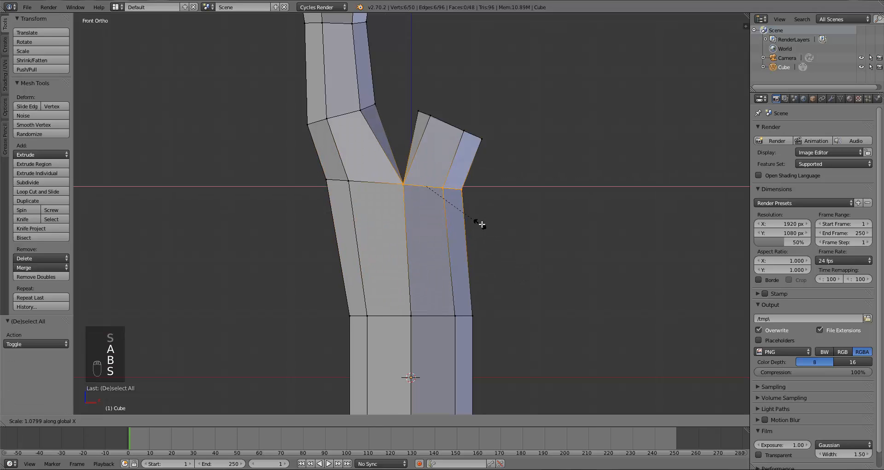
{"action": "left_click", "coordinate": [497, 226]}
- Box-select the shorter branch's end vertices and scale them along X by 1.241, followed by a further 1.017
{"action": "key", "text": "a"}
{"action": "key", "text": "b"}
{"action": "left_click_drag", "start_coordinate": [395, 92], "coordinate": [511, 156]}
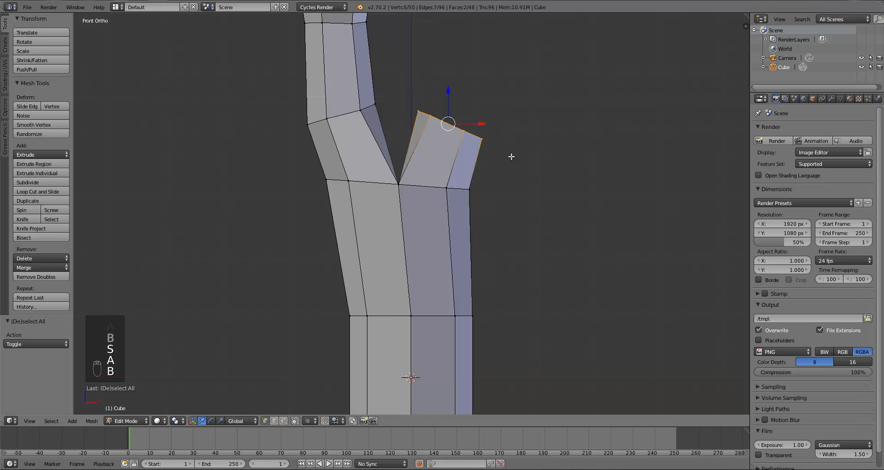
{"action": "key", "text": "s"}
{"action": "key", "text": "x"}
{"action": "left_click", "coordinate": [555, 226]}
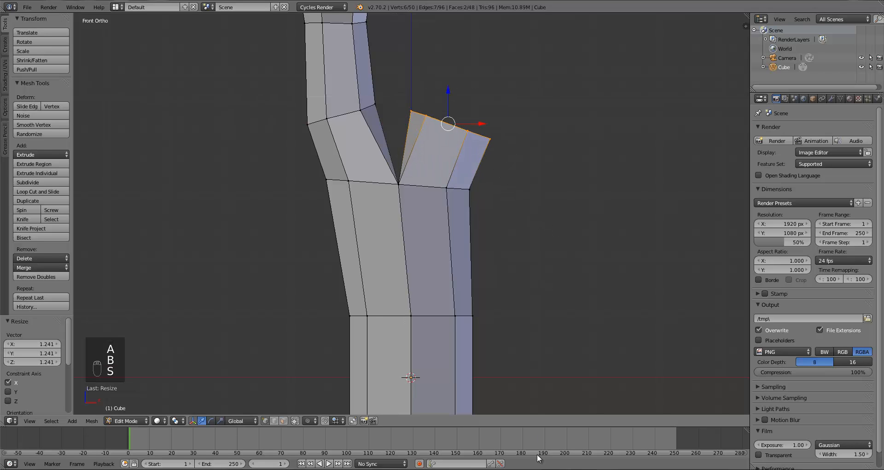
{"action": "key", "text": "s"}
{"action": "key", "text": "x"}
{"action": "left_click", "coordinate": [563, 206]}
{"action": "middle_click_drag", "start_coordinate": [562, 207], "coordinate": [477, 223]}
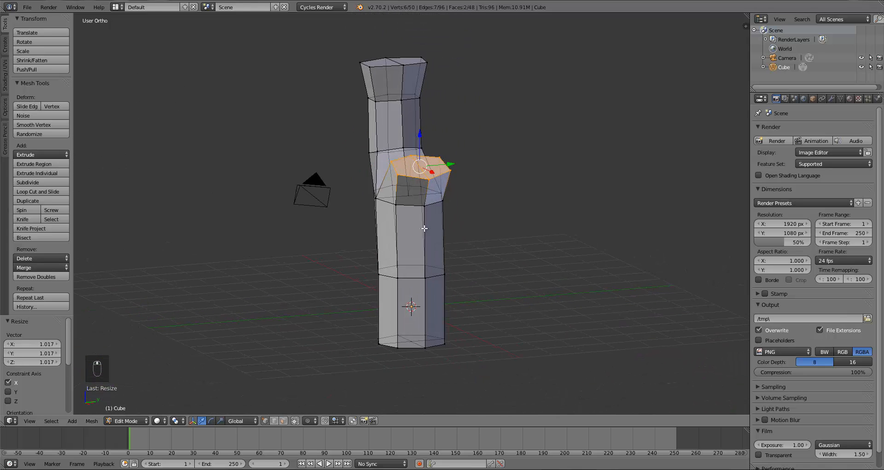
{"action": "middle_click_drag", "start_coordinate": [424, 227], "coordinate": [483, 223]}
{"action": "key", "text": "KP_1"}
{"action": "key", "text": "a"}
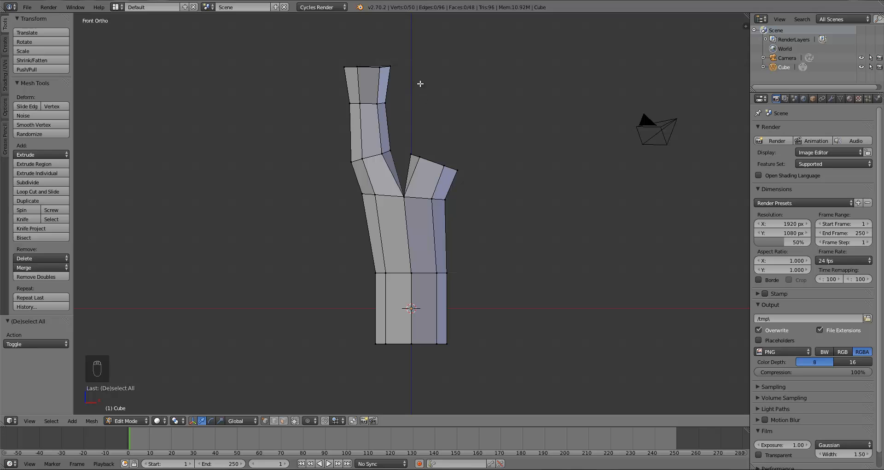
- In front view, box-select the vertex ring just below the taller branch's tip and widen it along X
{"action": "middle_click_drag", "start_coordinate": [450, 259], "coordinate": [472, 276]}
{"action": "key", "text": "KP_1"}
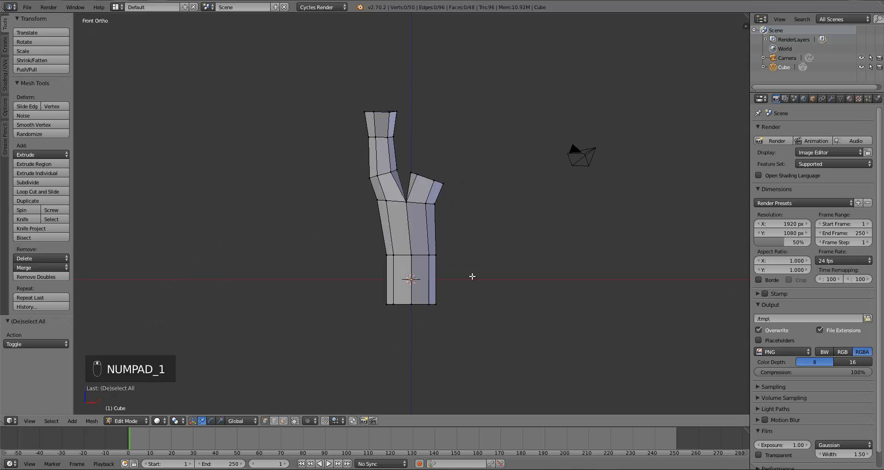
{"action": "key", "text": "b"}
{"action": "left_click_drag", "start_coordinate": [360, 130], "coordinate": [415, 146]}
{"action": "key", "text": "s"}
{"action": "key", "text": "x"}
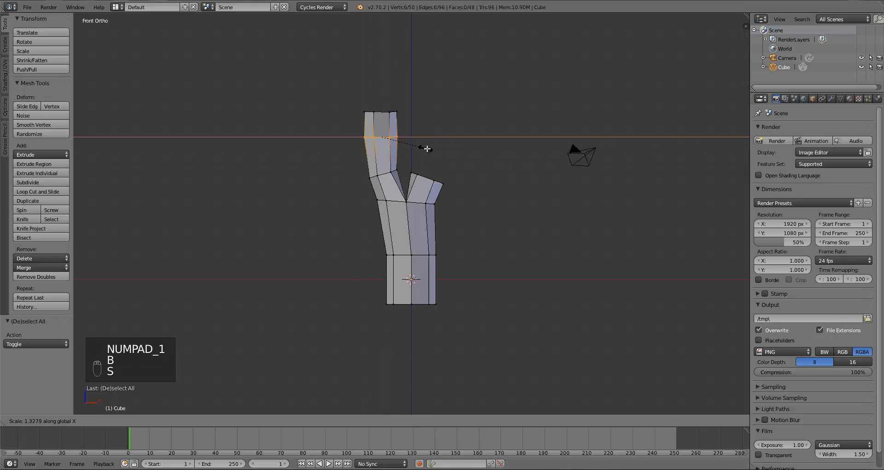
{"action": "left_click", "coordinate": [420, 147]}
- Box-select the vertex ring at the taller branch's lower bend and scale it 1.118 along X
{"action": "key", "text": "a"}
{"action": "key", "text": "b"}
{"action": "left_click_drag", "start_coordinate": [352, 158], "coordinate": [412, 187]}
{"action": "key", "text": "s"}
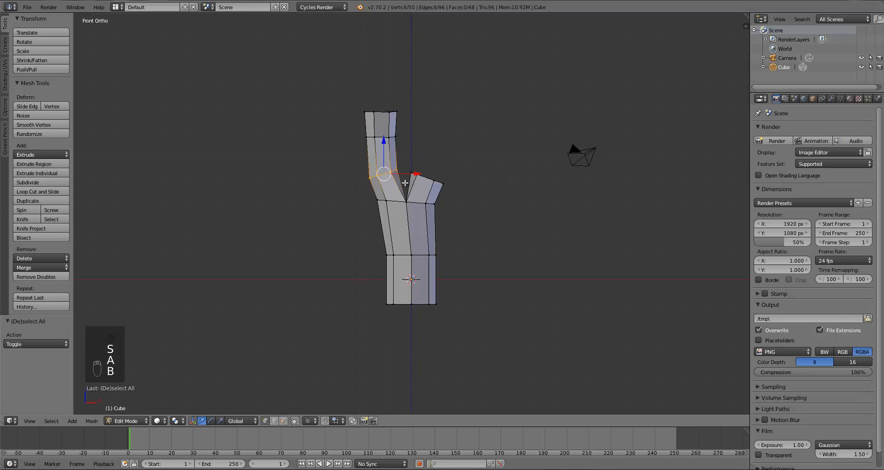
{"action": "key", "text": "x"}
{"action": "left_click", "coordinate": [409, 182]}
{"action": "key", "text": "KP_3"}
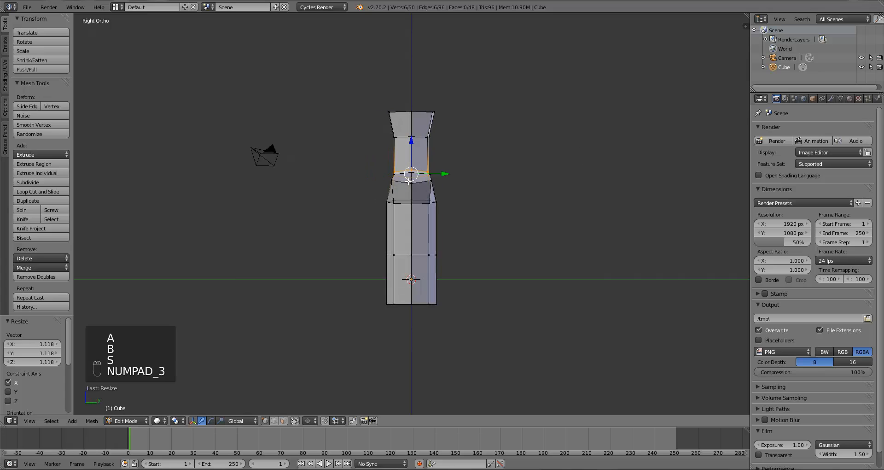
- In front view, reselect the ring just below the taller branch's tip and scale it along X by about 1.06
{"action": "key", "text": "KP_1"}
{"action": "key", "text": "a"}
{"action": "key", "text": "a"}
{"action": "key", "text": "b"}
{"action": "left_click_drag", "start_coordinate": [364, 127], "coordinate": [414, 146]}
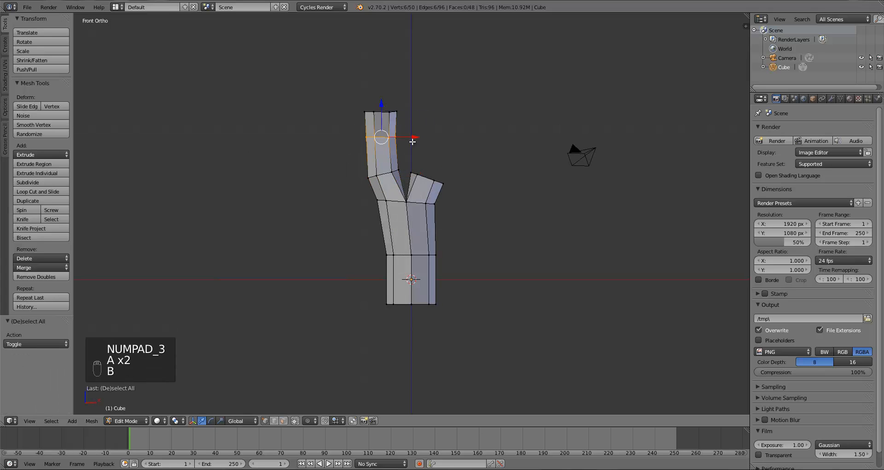
{"action": "key", "text": "KP_3"}
{"action": "key", "text": "KP_1"}
{"action": "key", "text": "s"}
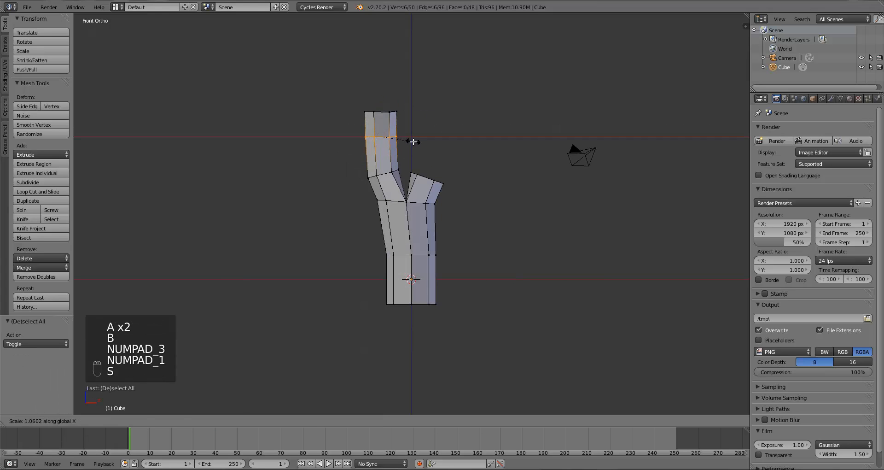
{"action": "left_click", "coordinate": [414, 141]}
- Box-select the taller branch's top vertices and widen them along X into a stronger flare
{"action": "key", "text": "a"}
{"action": "key", "text": "b"}
{"action": "key", "text": "KP_3"}
{"action": "key", "text": "KP_1"}
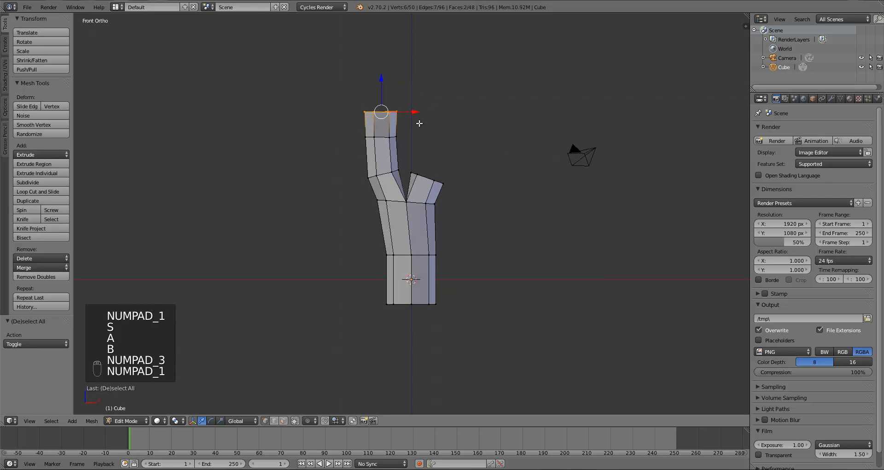
{"action": "key", "text": "s"}
{"action": "key", "text": "x"}
{"action": "left_click", "coordinate": [438, 129]}
{"action": "key", "text": "a"}
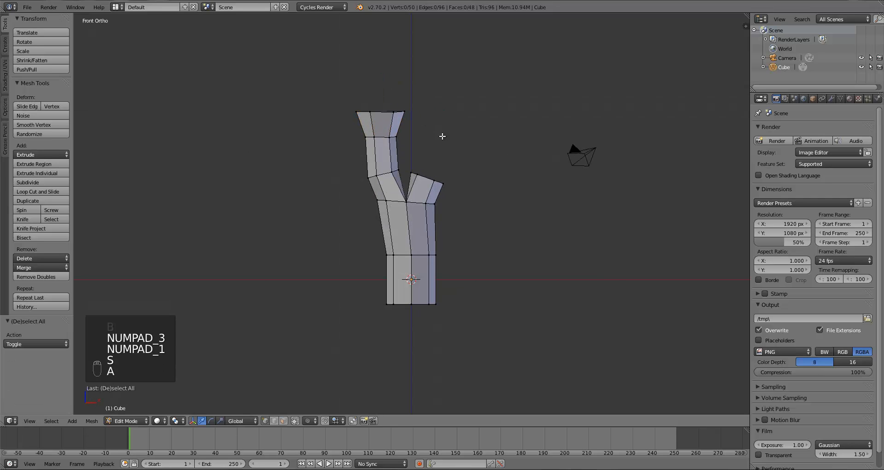
- Leave Edit Mode and apply smooth shading to the chimney
{"action": "key", "text": "Tab"}
{"action": "scroll", "coordinate": [465, 230], "scroll_direction": "down", "scroll_amount": 2}
{"action": "scroll", "coordinate": [463, 239], "scroll_direction": "up", "scroll_amount": 4}
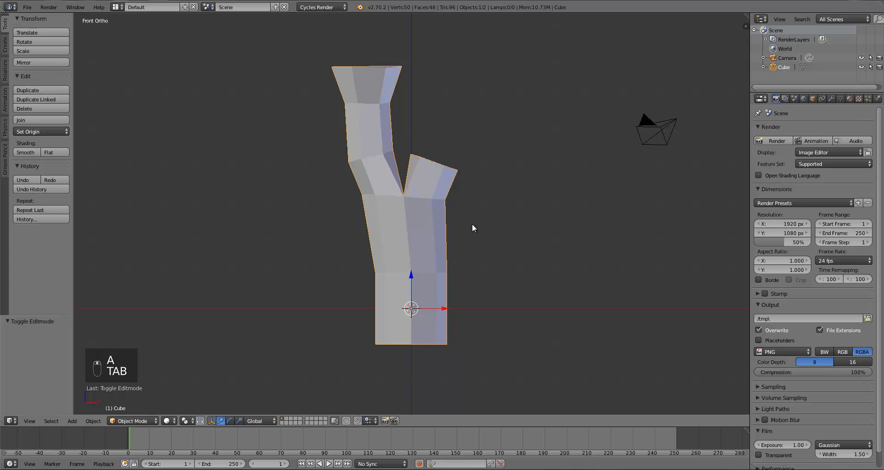
{"action": "scroll", "coordinate": [472, 226], "scroll_direction": "down", "scroll_amount": 5}
{"action": "middle_click_drag", "start_coordinate": [465, 192], "coordinate": [407, 242]}
{"action": "key", "text": "KP_1"}
{"action": "scroll", "coordinate": [320, 235], "scroll_direction": "up", "scroll_amount": 3}
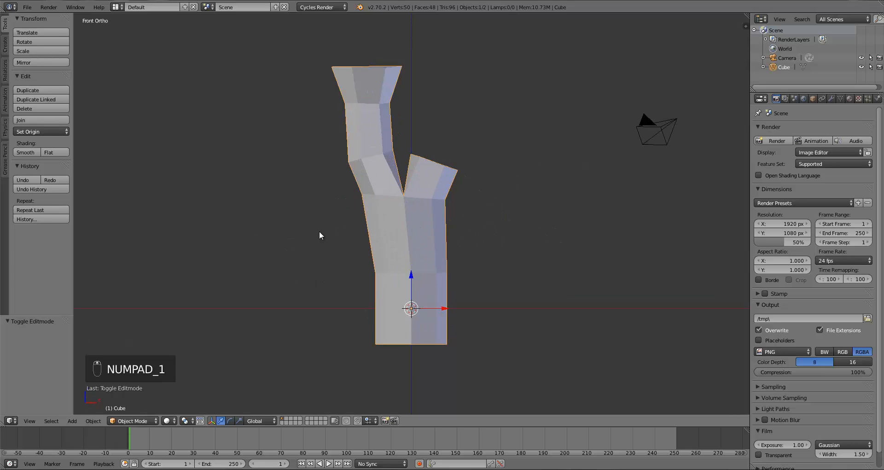
{"action": "left_click", "coordinate": [29, 151]}
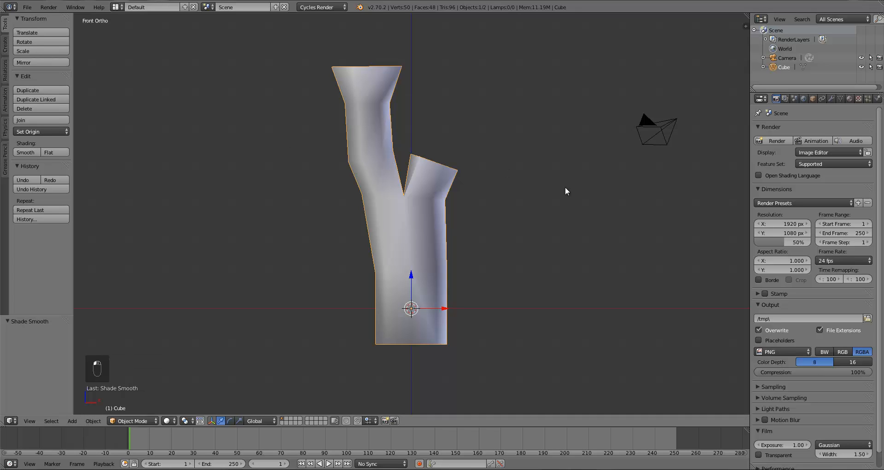
- Add a Multiresolution modifier to the chimney, enable Optimal Display and subdivide it to level 3
{"action": "left_click", "coordinate": [830, 99]}
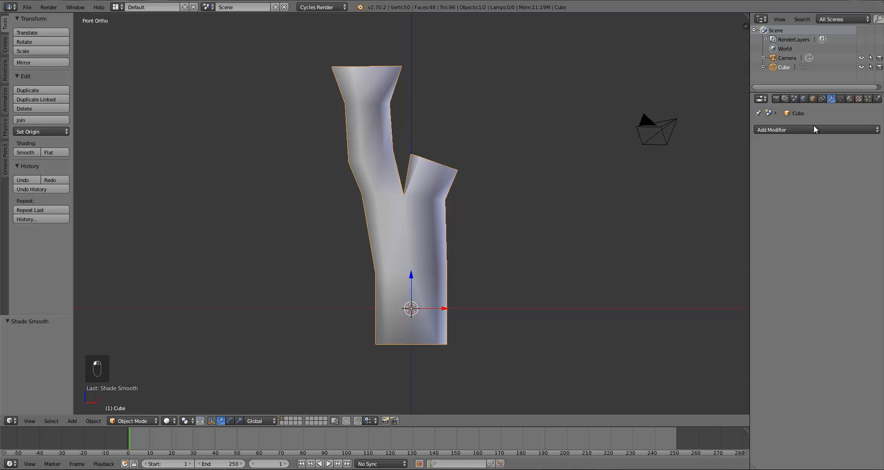
{"action": "left_click", "coordinate": [799, 130]}
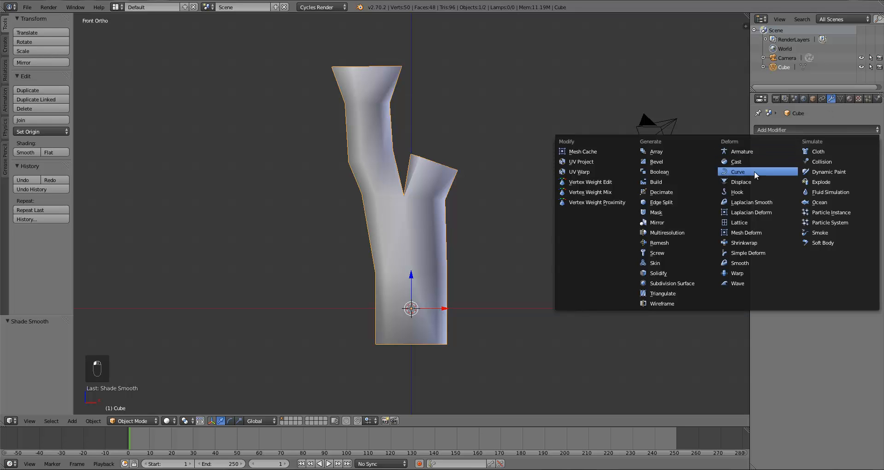
{"action": "left_click", "coordinate": [682, 233]}
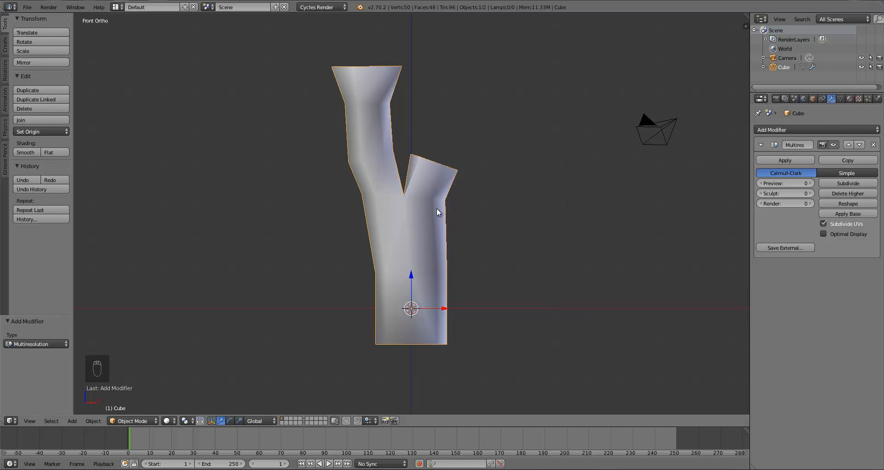
{"action": "left_click", "coordinate": [823, 234]}
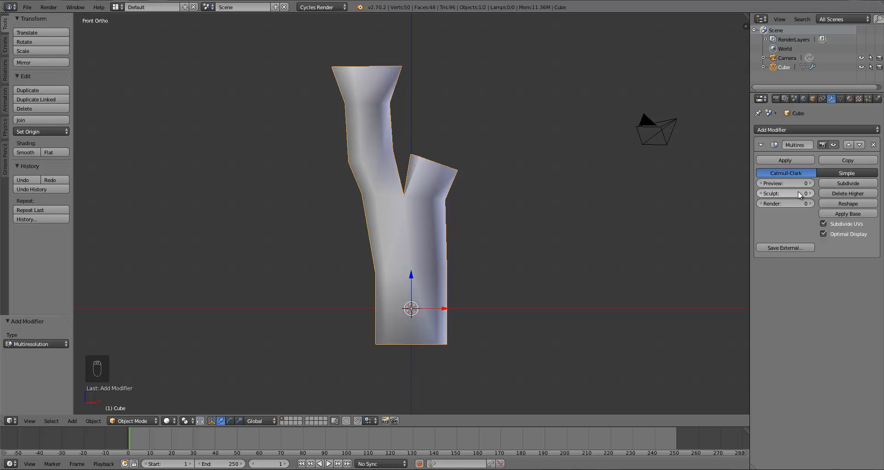
{"action": "left_click", "coordinate": [844, 183]}
{"action": "left_click", "coordinate": [843, 183]}
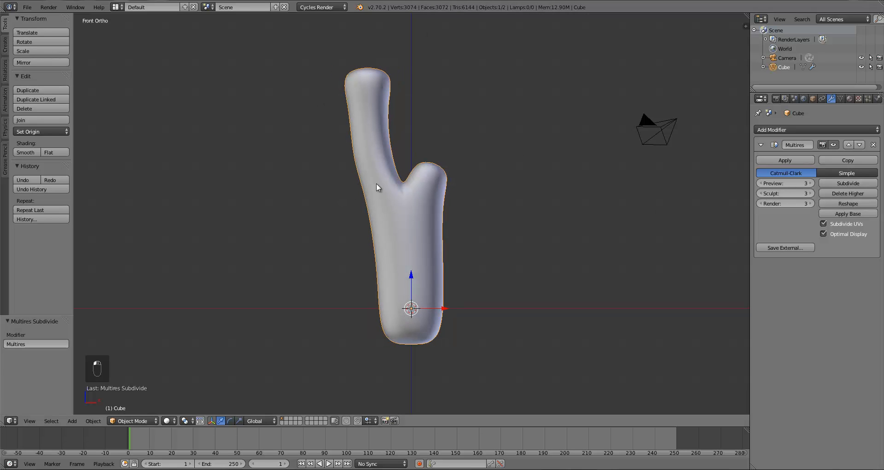
- Add a loop cut around the chimney's base, slid down to just above its lower edge, and return to Object Mode
{"action": "middle_click_drag", "start_coordinate": [377, 184], "coordinate": [292, 217]}
{"action": "key", "text": "KP_1"}
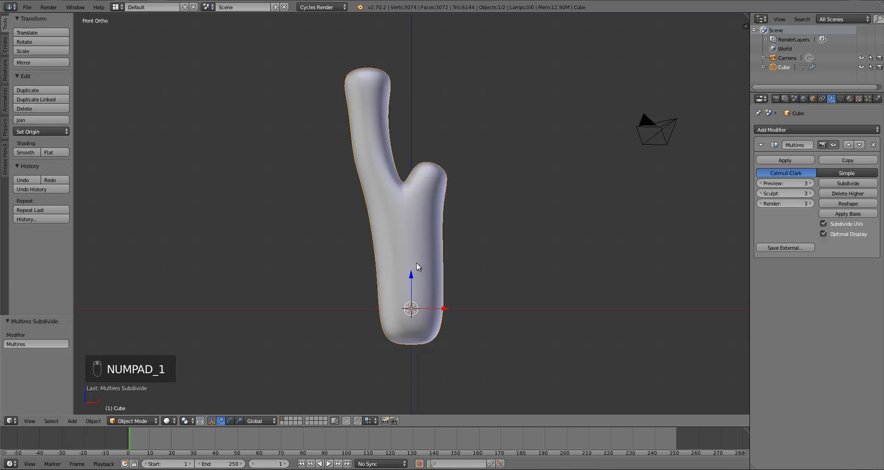
{"action": "key", "text": "Tab"}
{"action": "key", "text": "ctrl+r"}
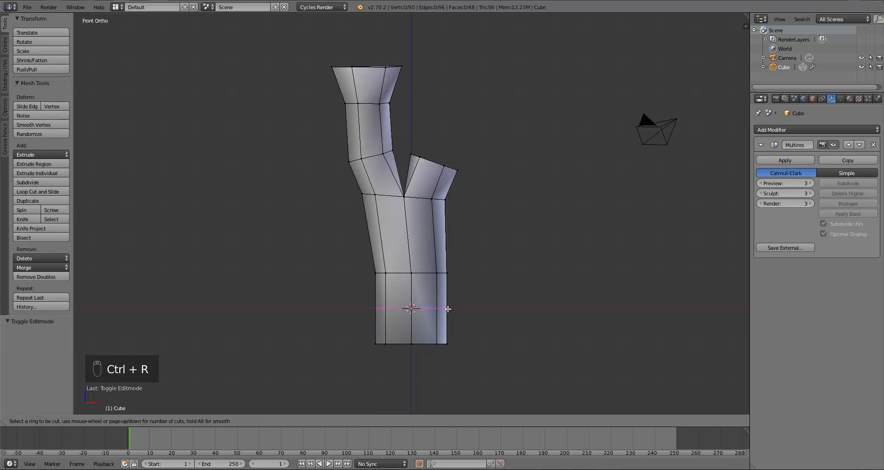
{"action": "left_click", "coordinate": [446, 308]}
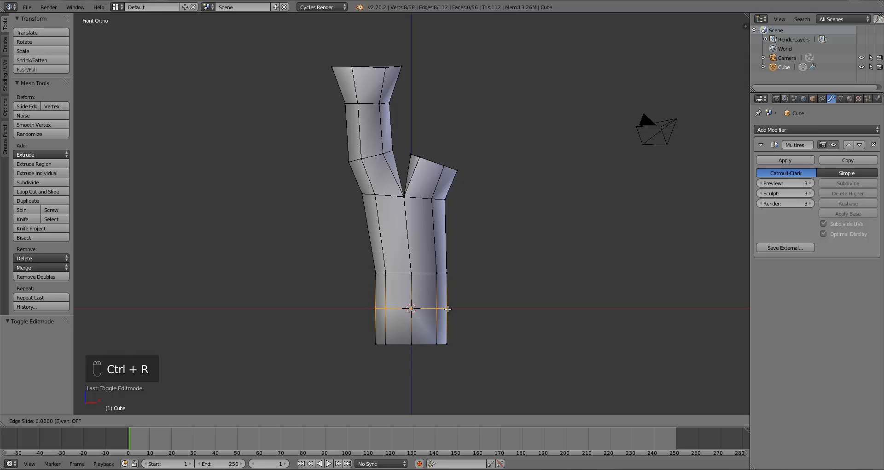
{"action": "left_click", "coordinate": [449, 340]}
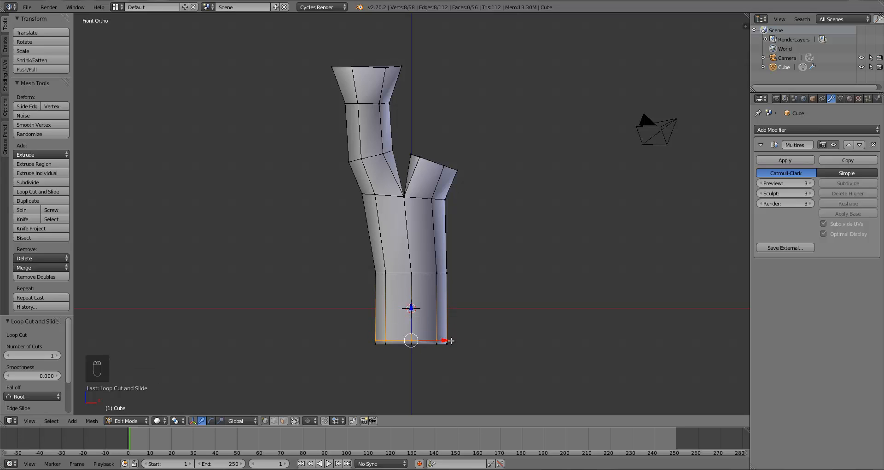
{"action": "key", "text": "Tab"}
{"action": "middle_click_drag", "start_coordinate": [483, 278], "coordinate": [459, 299]}
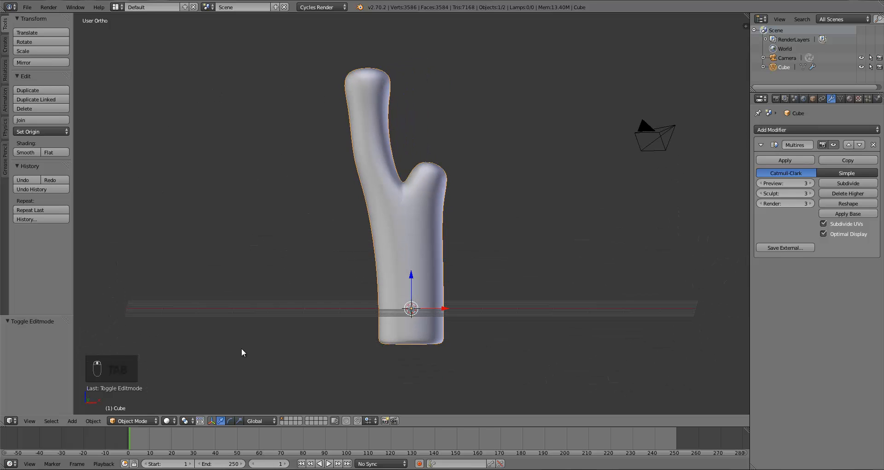
{"action": "key", "text": "KP_1"}
- Box-select the shorter branch's top vertices, scale them along Y, and leave Edit Mode
{"action": "middle_click_drag", "start_coordinate": [625, 258], "coordinate": [464, 197]}
{"action": "key", "text": "Tab"}
{"action": "key", "text": "a"}
{"action": "key", "text": "a"}
{"action": "key", "text": "ctrl+Tab"}
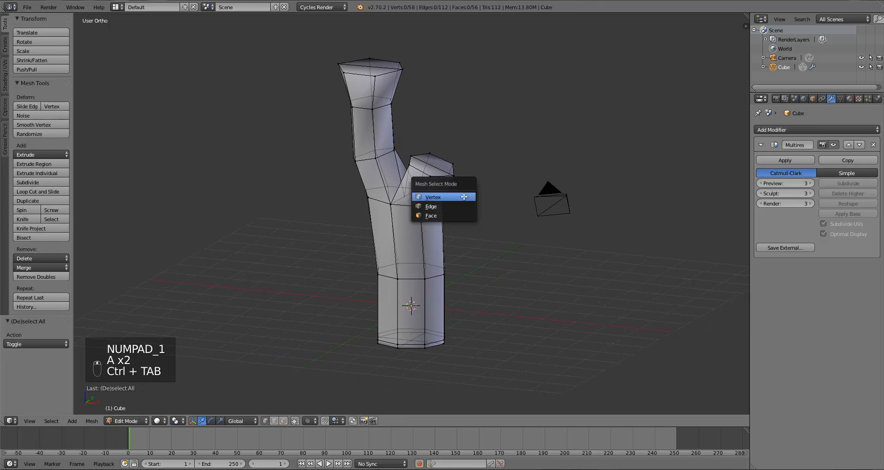
{"action": "key", "text": "KP_1"}
{"action": "key", "text": "b"}
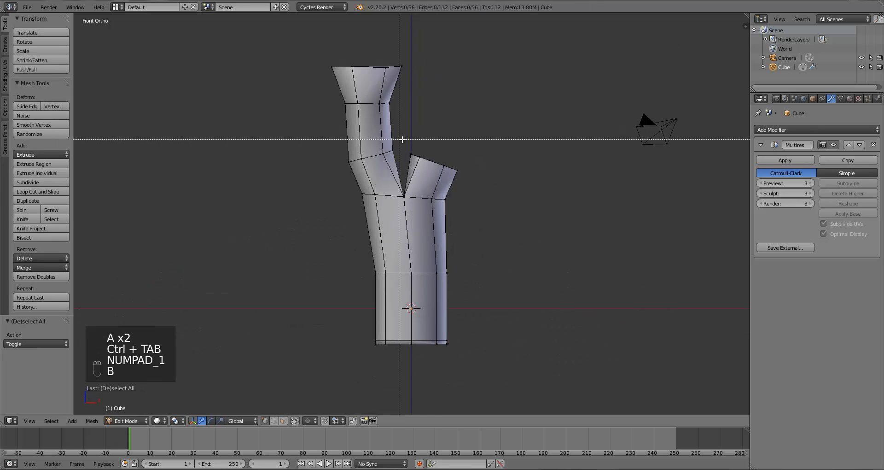
{"action": "left_click_drag", "start_coordinate": [402, 138], "coordinate": [468, 177]}
{"action": "middle_click_drag", "start_coordinate": [479, 223], "coordinate": [477, 253]}
{"action": "key", "text": "s"}
{"action": "key", "text": "y"}
{"action": "left_click", "coordinate": [497, 258]}
{"action": "key", "text": "a"}
{"action": "key", "text": "Tab"}
{"action": "key", "text": "KP_1"}
- Box-select the ring at the taller branch's lower bend and widen it slightly along X
{"action": "key", "text": "Tab"}
{"action": "key", "text": "b"}
{"action": "key", "text": "b"}
{"action": "left_click_drag", "start_coordinate": [326, 136], "coordinate": [397, 166]}
{"action": "key", "text": "s"}
{"action": "key", "text": "x"}
{"action": "left_click", "coordinate": [410, 172]}
{"action": "key", "text": "a"}
- Box-select the ring just below the taller branch's tip and scale it up slightly
{"action": "key", "text": "b"}
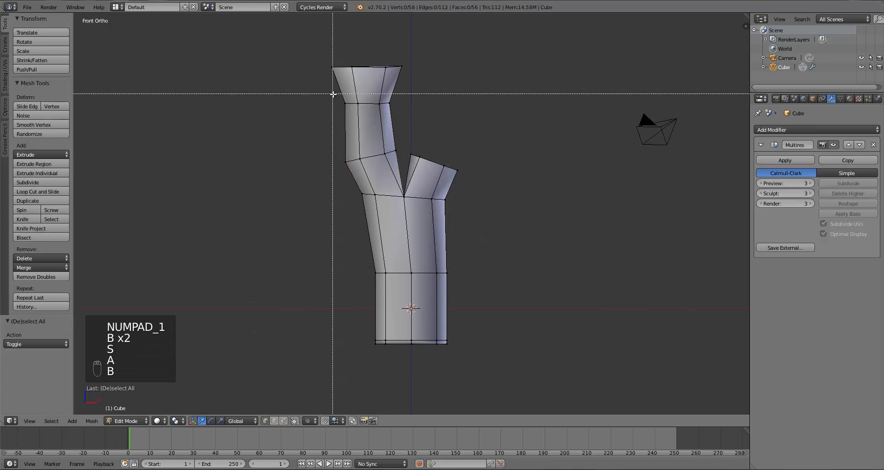
{"action": "left_click_drag", "start_coordinate": [331, 93], "coordinate": [415, 104]}
{"action": "key", "text": "s"}
{"action": "left_click", "coordinate": [424, 105]}
{"action": "key", "text": "a"}
- Box-select the taller branch's top vertices, scale them up, and return to Object Mode in front view
{"action": "key", "text": "b"}
{"action": "left_click_drag", "start_coordinate": [309, 47], "coordinate": [460, 79]}
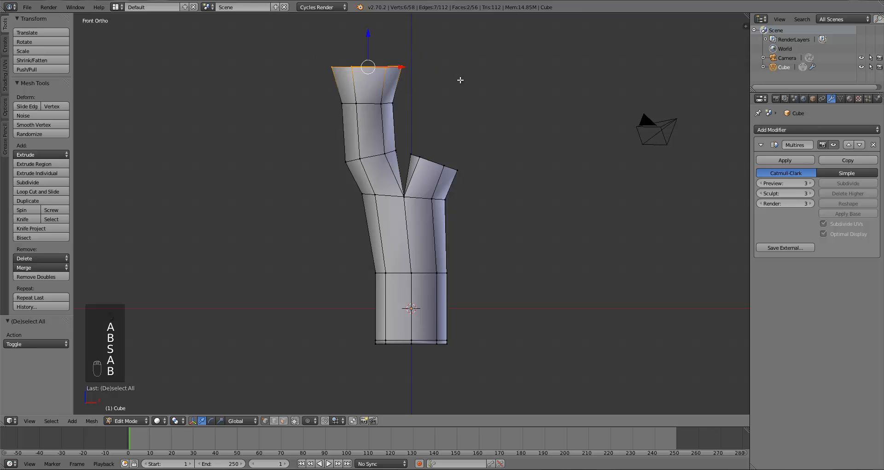
{"action": "key", "text": "s"}
{"action": "left_click", "coordinate": [474, 79]}
{"action": "key", "text": "a"}
{"action": "key", "text": "Tab"}
{"action": "mouse_move", "coordinate": [471, 237]}
{"action": "middle_mouse_down"}
{"action": "mouse_move", "coordinate": [345, 243]}
{"action": "mouse_move", "coordinate": [474, 239]}
{"action": "middle_mouse_up"}
{"action": "key", "text": "KP_1"}
- Switch the chimney to Sculpt Mode and choose the Blob brush
{"action": "scroll", "coordinate": [469, 251], "scroll_direction": "down", "scroll_amount": 5}
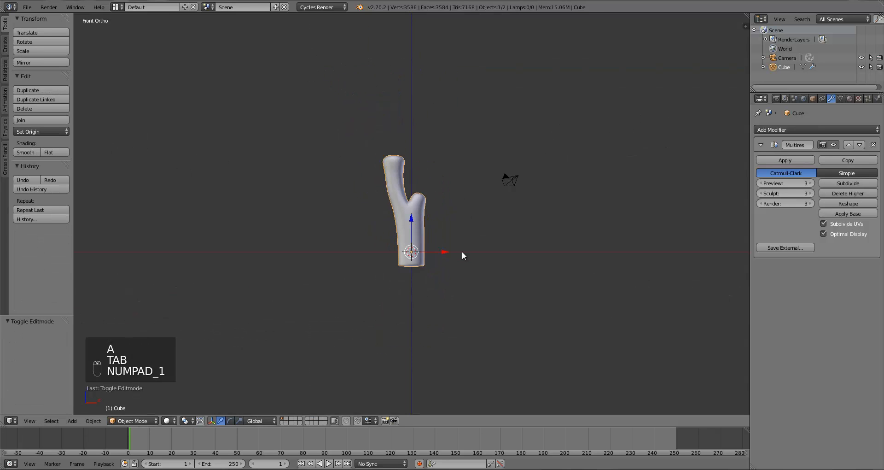
{"action": "scroll", "coordinate": [429, 258], "scroll_direction": "up", "scroll_amount": 2}
{"action": "scroll", "coordinate": [429, 258], "scroll_direction": "up", "scroll_amount": 1}
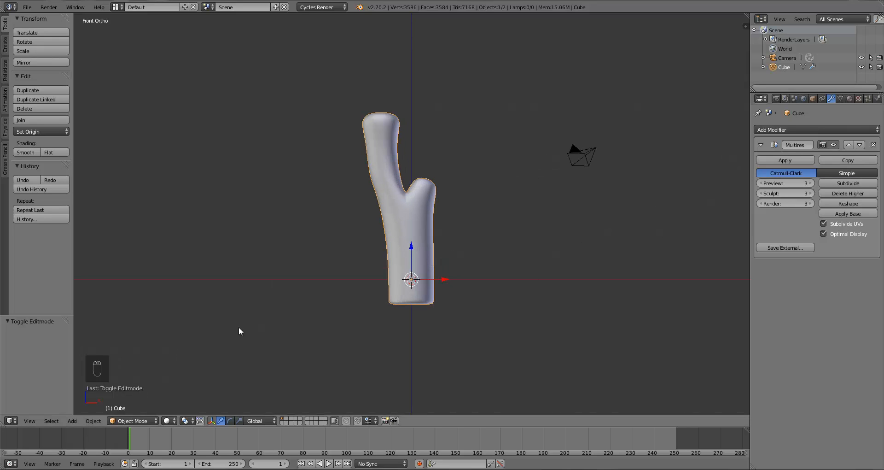
{"action": "left_click", "coordinate": [141, 421]}
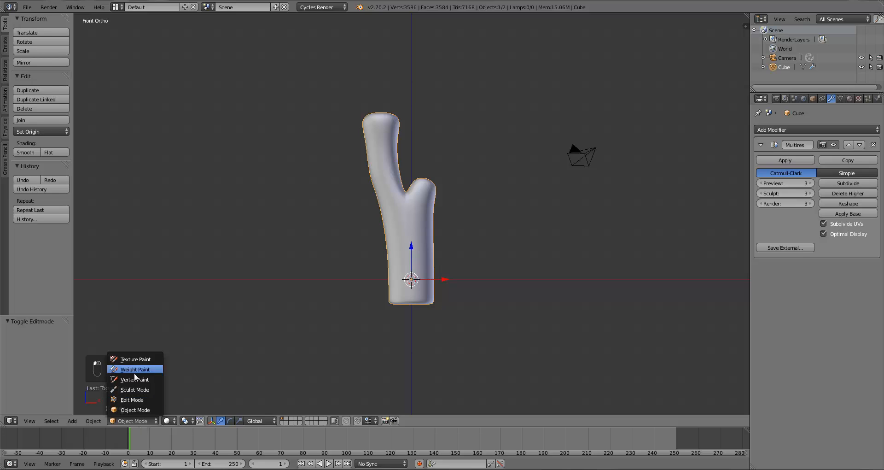
{"action": "left_click", "coordinate": [134, 389]}
{"action": "scroll", "coordinate": [384, 289], "scroll_direction": "up", "scroll_amount": 3}
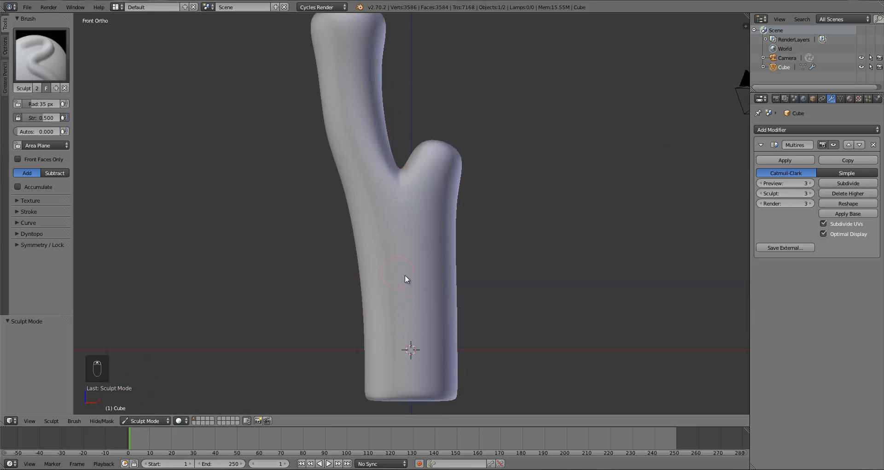
{"action": "middle_click_drag", "start_coordinate": [418, 276], "coordinate": [417, 279], "text": "shift"}
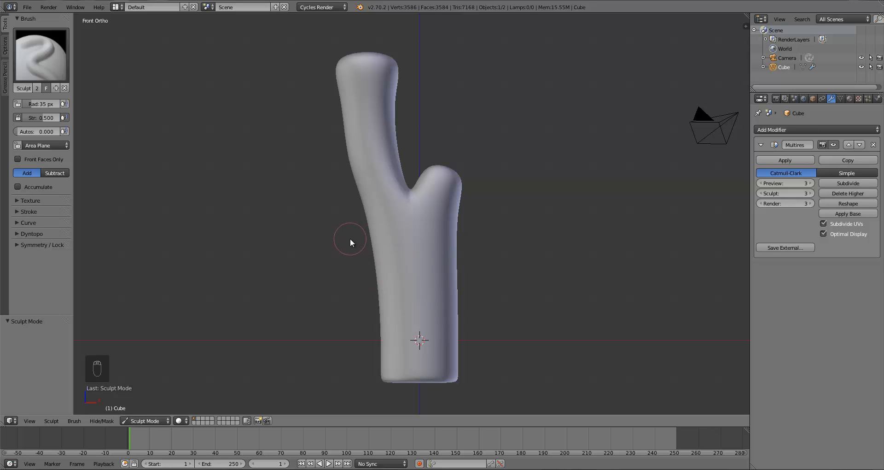
{"action": "left_click", "coordinate": [20, 59]}
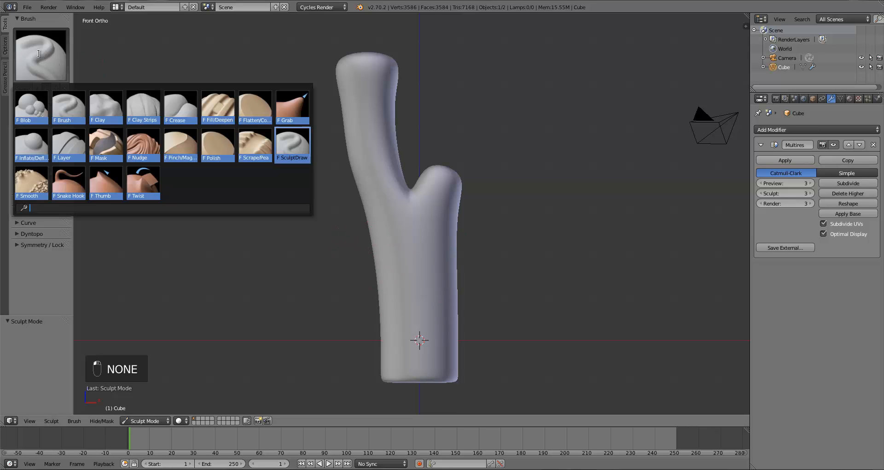
{"action": "left_click", "coordinate": [28, 104]}
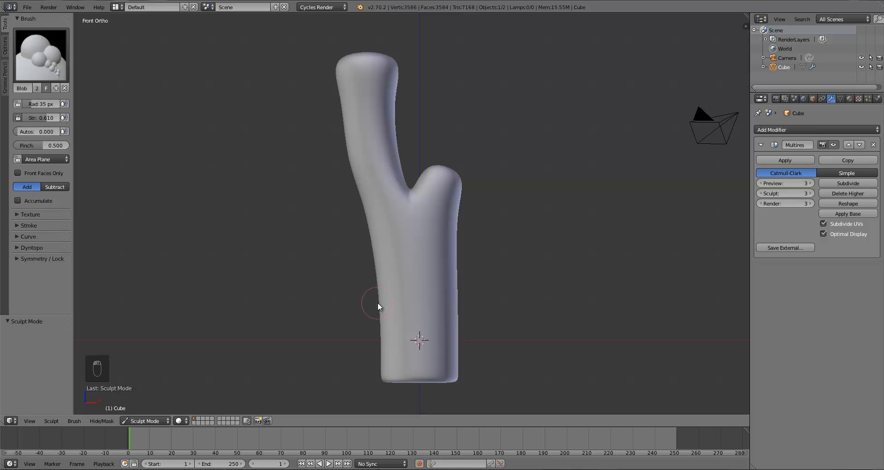
- Sculpt rounded lumps around the chimney's base with the Blob brush, enlarging its radius to 51 px
{"action": "middle_click_drag", "start_coordinate": [376, 302], "coordinate": [408, 278], "text": "shift"}
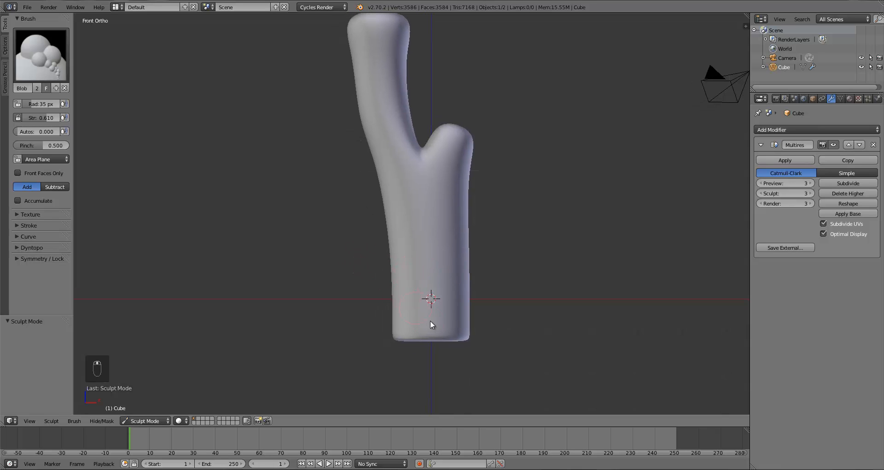
{"action": "middle_click_drag", "start_coordinate": [434, 317], "coordinate": [431, 333]}
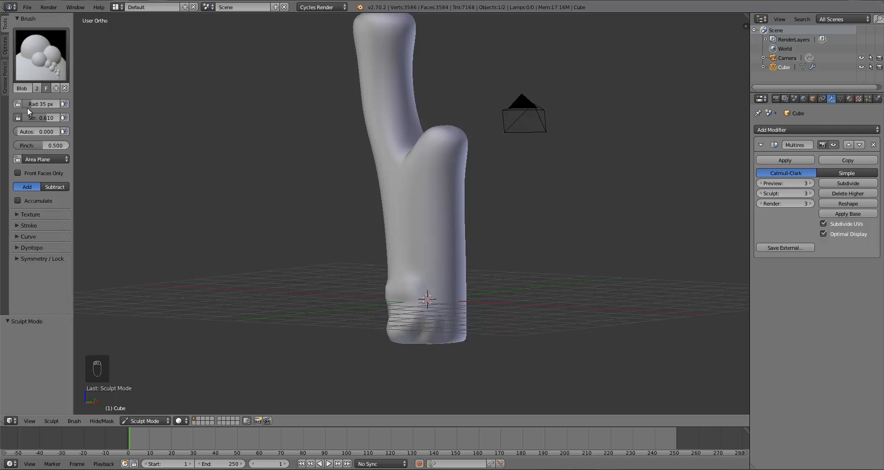
{"action": "middle_click_drag", "start_coordinate": [415, 284], "coordinate": [426, 328]}
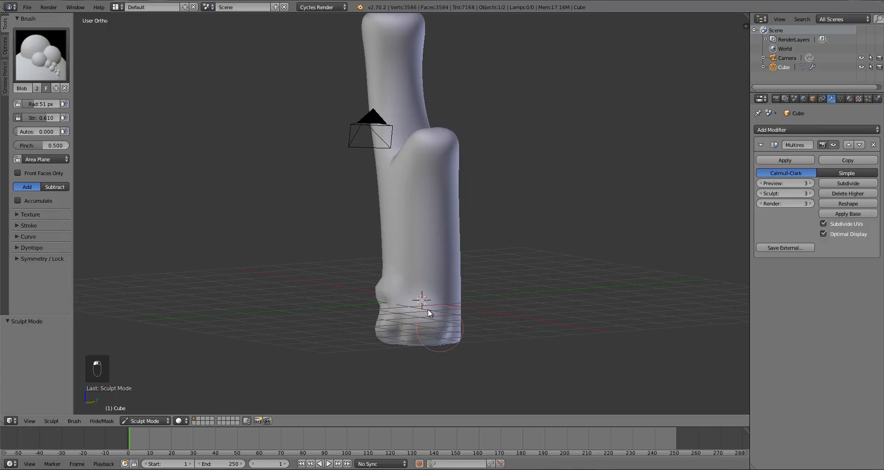
{"action": "mouse_move", "coordinate": [442, 268]}
{"action": "middle_mouse_down"}
{"action": "mouse_move", "coordinate": [398, 279]}
{"action": "mouse_move", "coordinate": [430, 308]}
{"action": "mouse_move", "coordinate": [377, 334]}
{"action": "mouse_move", "coordinate": [395, 279]}
{"action": "mouse_move", "coordinate": [396, 321]}
{"action": "mouse_move", "coordinate": [365, 330]}
{"action": "mouse_move", "coordinate": [381, 258]}
{"action": "mouse_move", "coordinate": [420, 318]}
{"action": "middle_mouse_up"}
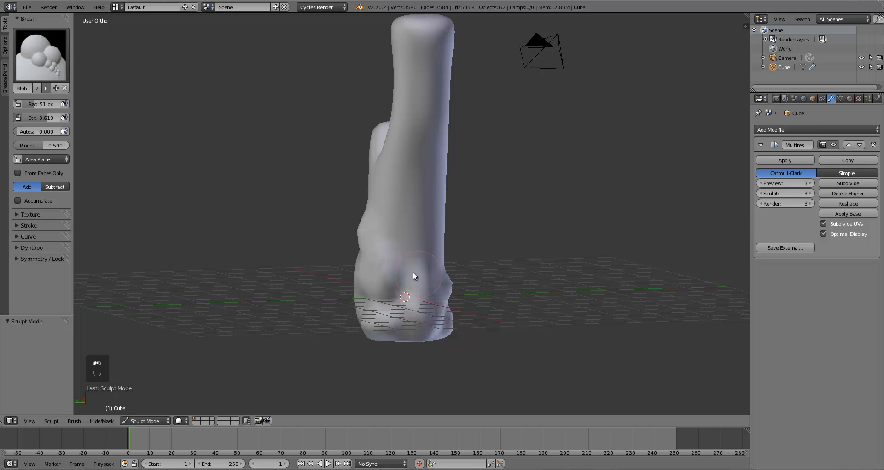
{"action": "mouse_move", "coordinate": [413, 272]}
{"action": "middle_mouse_down"}
{"action": "mouse_move", "coordinate": [358, 303]}
{"action": "mouse_move", "coordinate": [429, 266]}
{"action": "middle_mouse_up"}
{"action": "left_click_drag", "start_coordinate": [430, 266], "coordinate": [384, 257]}
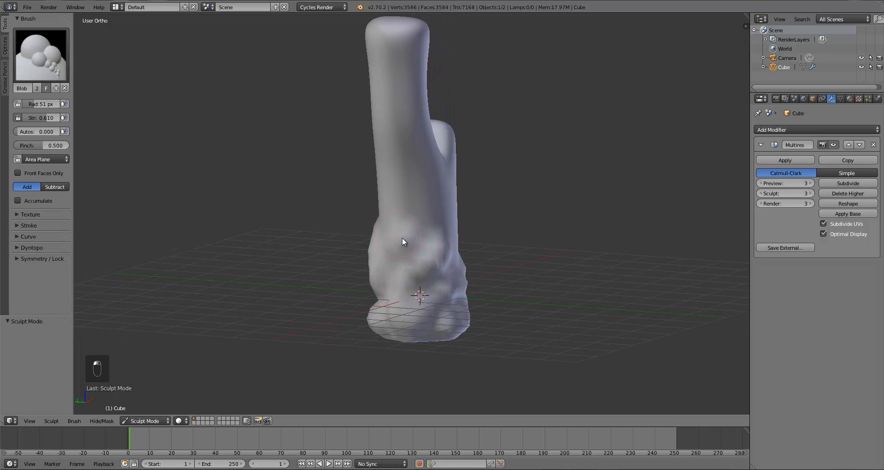
- Continue the Blob lumps up around the lower and middle trunk on all sides
{"action": "middle_click_drag", "start_coordinate": [402, 238], "coordinate": [372, 271]}
{"action": "left_click_drag", "start_coordinate": [454, 259], "coordinate": [457, 254]}
{"action": "middle_click_drag", "start_coordinate": [457, 254], "coordinate": [368, 274]}
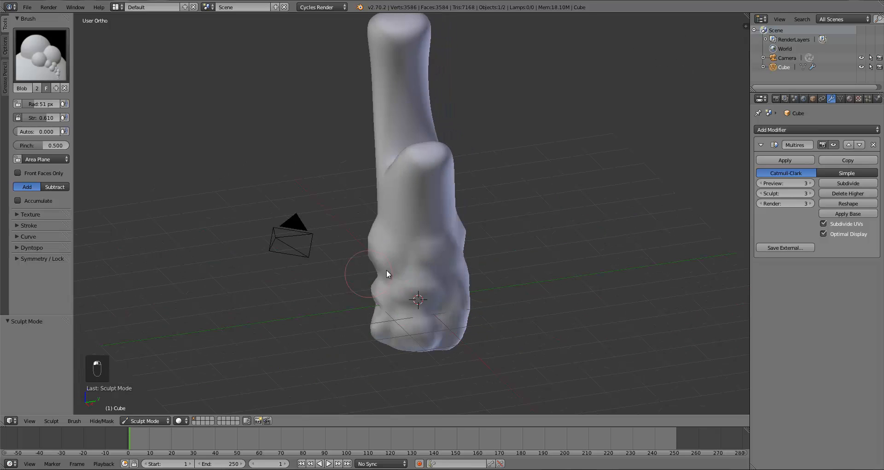
{"action": "left_click_drag", "start_coordinate": [410, 248], "coordinate": [448, 211]}
{"action": "middle_click_drag", "start_coordinate": [421, 246], "coordinate": [405, 214]}
{"action": "left_click_drag", "start_coordinate": [405, 214], "coordinate": [396, 217]}
{"action": "middle_click_drag", "start_coordinate": [431, 248], "coordinate": [400, 233]}
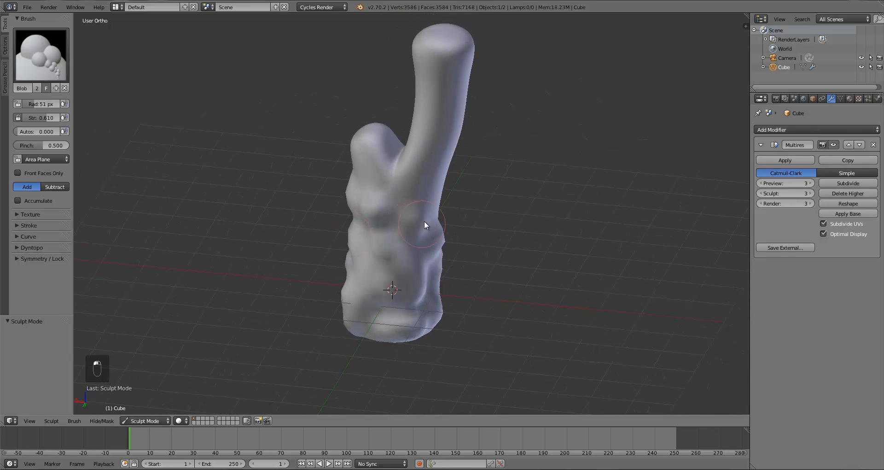
- Sculpt Blob lumps over the upper trunk, the shorter branch and the fork between the branches
{"action": "mouse_move", "coordinate": [424, 220]}
{"action": "left_mouse_down"}
{"action": "mouse_move", "coordinate": [415, 199]}
{"action": "mouse_move", "coordinate": [438, 215]}
{"action": "left_mouse_up"}
{"action": "mouse_move", "coordinate": [438, 216]}
{"action": "middle_mouse_down"}
{"action": "mouse_move", "coordinate": [419, 217]}
{"action": "mouse_move", "coordinate": [429, 217]}
{"action": "middle_mouse_up"}
{"action": "left_click_drag", "start_coordinate": [428, 216], "coordinate": [453, 200]}
{"action": "mouse_move", "coordinate": [453, 200]}
{"action": "middle_mouse_down"}
{"action": "mouse_move", "coordinate": [392, 219]}
{"action": "mouse_move", "coordinate": [438, 218]}
{"action": "middle_mouse_up"}
{"action": "mouse_move", "coordinate": [428, 161]}
{"action": "middle_mouse_down"}
{"action": "mouse_move", "coordinate": [379, 207]}
{"action": "mouse_move", "coordinate": [444, 198]}
{"action": "middle_mouse_up"}
{"action": "left_click_drag", "start_coordinate": [444, 197], "coordinate": [455, 205]}
{"action": "mouse_move", "coordinate": [455, 205]}
{"action": "middle_mouse_down"}
{"action": "mouse_move", "coordinate": [400, 201]}
{"action": "mouse_move", "coordinate": [381, 237]}
{"action": "mouse_move", "coordinate": [395, 203]}
{"action": "mouse_move", "coordinate": [419, 187]}
{"action": "middle_mouse_up"}
{"action": "left_click_drag", "start_coordinate": [410, 160], "coordinate": [433, 158]}
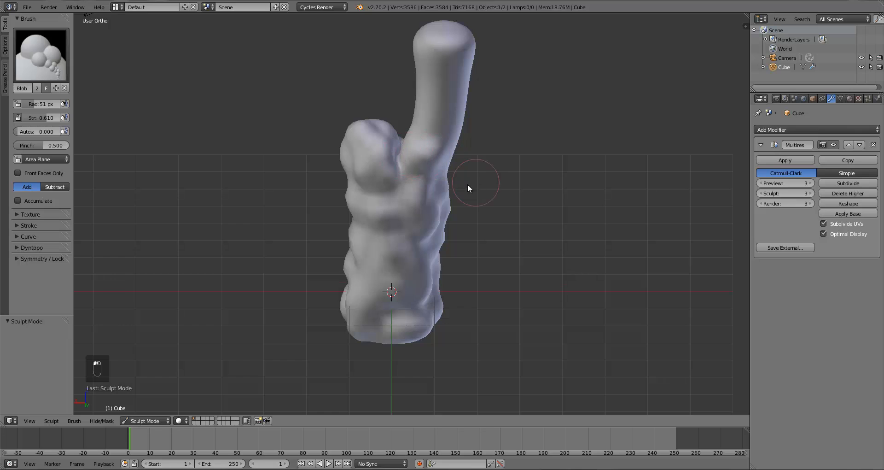
- Build up Blob lumps around the lower and middle part of the taller branch
{"action": "mouse_move", "coordinate": [468, 184]}
{"action": "middle_mouse_down"}
{"action": "mouse_move", "coordinate": [410, 172]}
{"action": "mouse_move", "coordinate": [388, 155]}
{"action": "middle_mouse_up"}
{"action": "left_click_drag", "start_coordinate": [388, 155], "coordinate": [441, 143]}
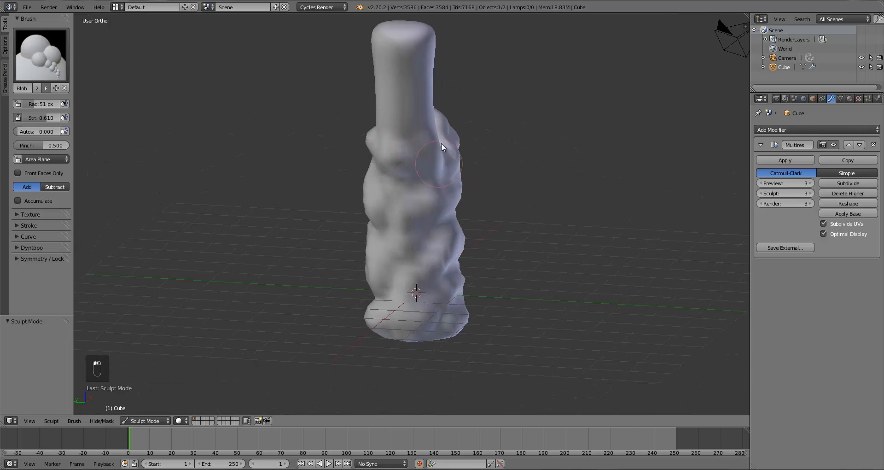
{"action": "mouse_move", "coordinate": [377, 115]}
{"action": "middle_mouse_down"}
{"action": "mouse_move", "coordinate": [383, 184]}
{"action": "mouse_move", "coordinate": [390, 117]}
{"action": "mouse_move", "coordinate": [341, 155]}
{"action": "mouse_move", "coordinate": [398, 99]}
{"action": "middle_mouse_up"}
{"action": "middle_click_drag", "start_coordinate": [437, 136], "coordinate": [463, 114]}
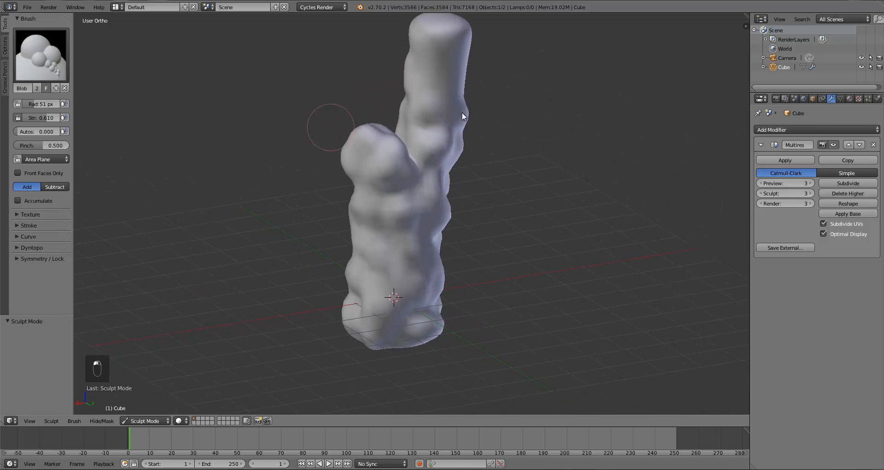
{"action": "mouse_move", "coordinate": [463, 112]}
{"action": "left_mouse_down"}
{"action": "mouse_move", "coordinate": [429, 81]}
{"action": "mouse_move", "coordinate": [468, 115]}
{"action": "left_mouse_up"}
{"action": "middle_click_drag", "start_coordinate": [471, 143], "coordinate": [405, 110]}
{"action": "mouse_move", "coordinate": [405, 103]}
{"action": "left_mouse_down"}
{"action": "mouse_move", "coordinate": [428, 70]}
{"action": "mouse_move", "coordinate": [466, 104]}
{"action": "left_mouse_up"}
- Cover the taller branch's upper section and tip with Blob lumps from all sides
{"action": "middle_click_drag", "start_coordinate": [466, 104], "coordinate": [392, 47]}
{"action": "left_click_drag", "start_coordinate": [391, 48], "coordinate": [374, 71]}
{"action": "mouse_move", "coordinate": [374, 71]}
{"action": "middle_mouse_down"}
{"action": "mouse_move", "coordinate": [341, 140]}
{"action": "mouse_move", "coordinate": [295, 149]}
{"action": "middle_mouse_up"}
{"action": "middle_click_drag", "start_coordinate": [429, 97], "coordinate": [207, 120]}
{"action": "middle_click_drag", "start_coordinate": [474, 151], "coordinate": [391, 179]}
{"action": "mouse_move", "coordinate": [391, 179]}
{"action": "left_mouse_down"}
{"action": "mouse_move", "coordinate": [434, 97]}
{"action": "mouse_move", "coordinate": [511, 126]}
{"action": "left_mouse_up"}
{"action": "middle_click_drag", "start_coordinate": [511, 126], "coordinate": [410, 122]}
{"action": "left_click_drag", "start_coordinate": [434, 74], "coordinate": [457, 64]}
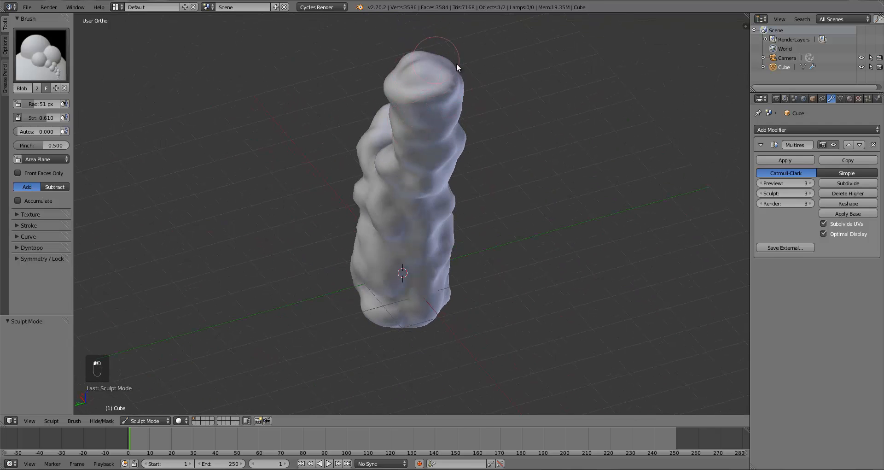
{"action": "mouse_move", "coordinate": [457, 64]}
{"action": "middle_mouse_down"}
{"action": "mouse_move", "coordinate": [404, 113]}
{"action": "mouse_move", "coordinate": [400, 92]}
{"action": "middle_mouse_up"}
{"action": "mouse_move", "coordinate": [398, 53]}
{"action": "middle_mouse_down"}
{"action": "mouse_move", "coordinate": [493, 269]}
{"action": "mouse_move", "coordinate": [400, 273]}
{"action": "middle_mouse_up"}
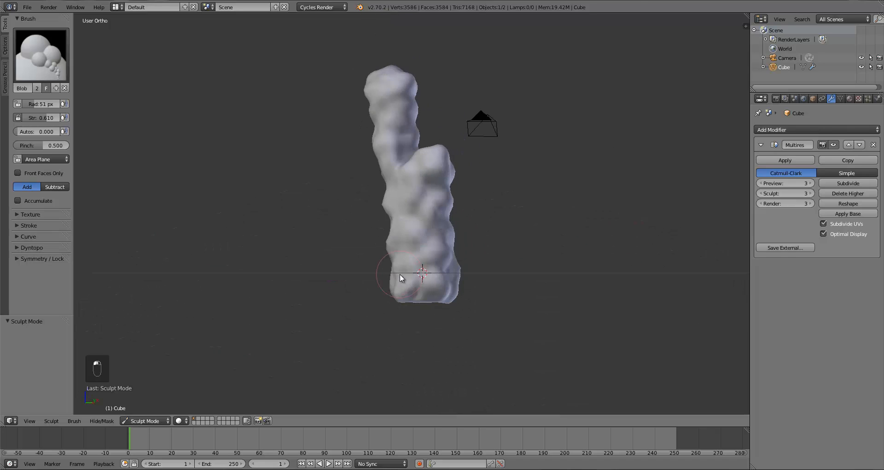
- Subdivide the chimney's Multiresolution modifier once more, with the preview at level 4
{"action": "key", "text": "KP_1"}
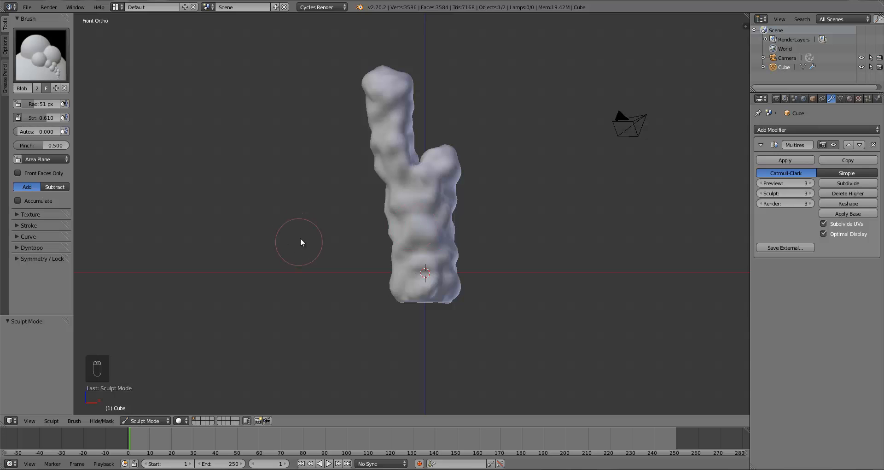
{"action": "middle_click_drag", "start_coordinate": [440, 223], "coordinate": [502, 229]}
{"action": "key", "text": "KP_1"}
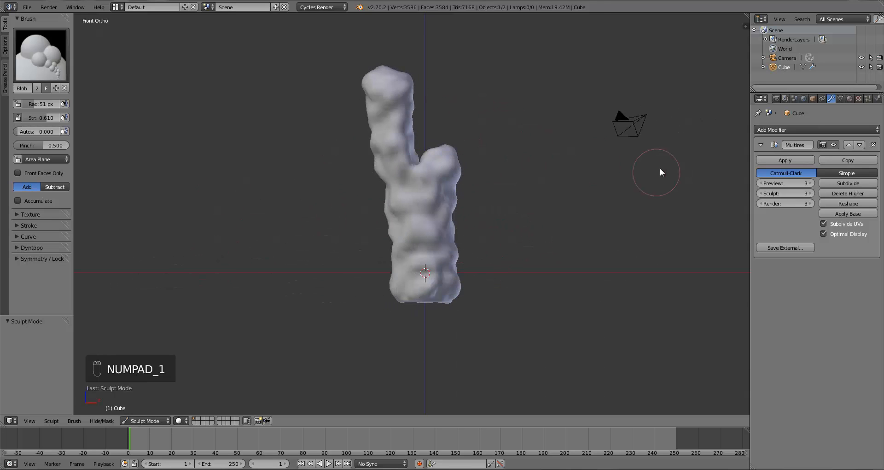
{"action": "left_click", "coordinate": [844, 183]}
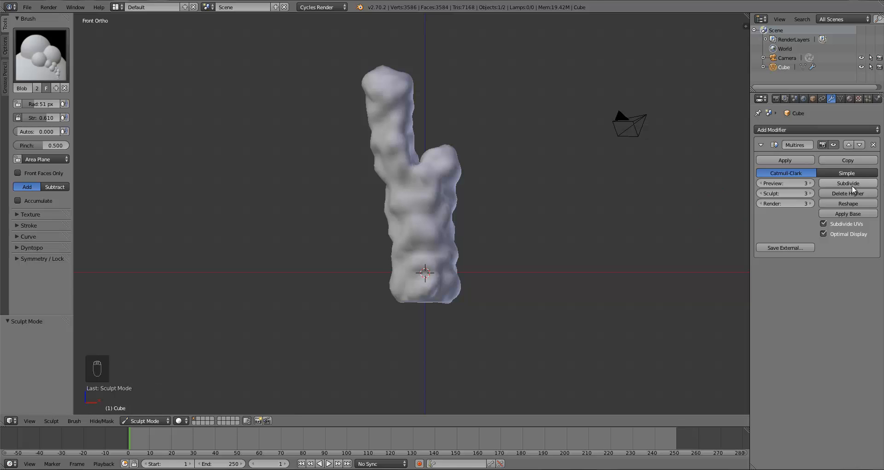
{"action": "left_click", "coordinate": [810, 183]}
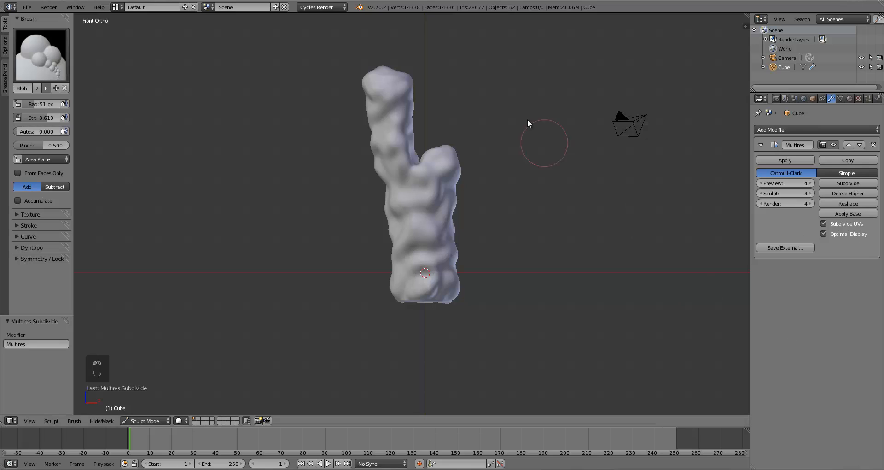
- Set the Blob brush radius to 35 px and sculpt smaller lumps around the lower and middle trunk
{"action": "scroll", "coordinate": [449, 249], "scroll_direction": "up", "scroll_amount": 3}
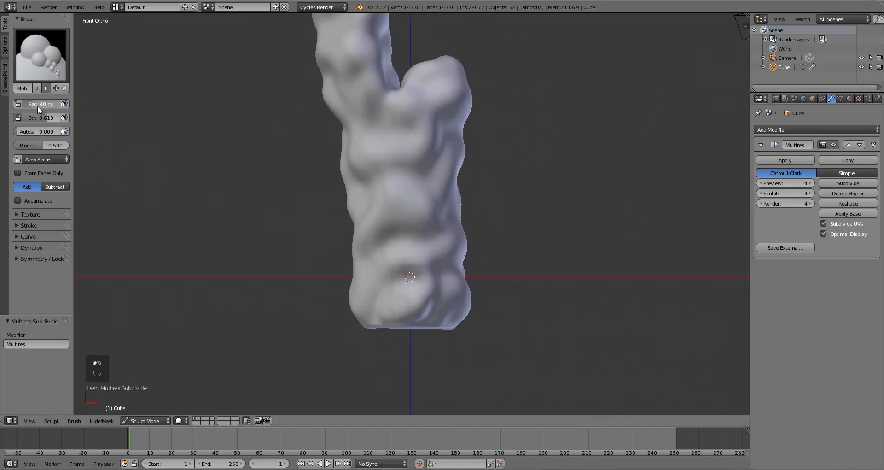
{"action": "scroll", "coordinate": [419, 260], "scroll_direction": "down", "scroll_amount": 2}
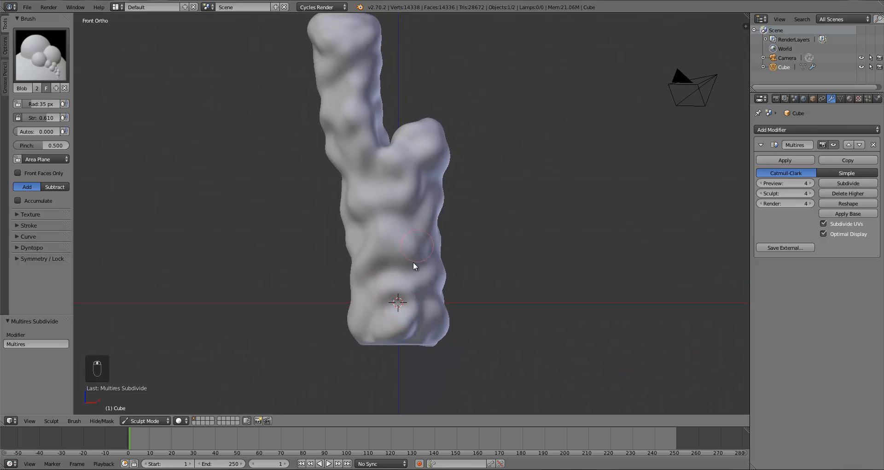
{"action": "middle_click_drag", "start_coordinate": [357, 279], "coordinate": [416, 274]}
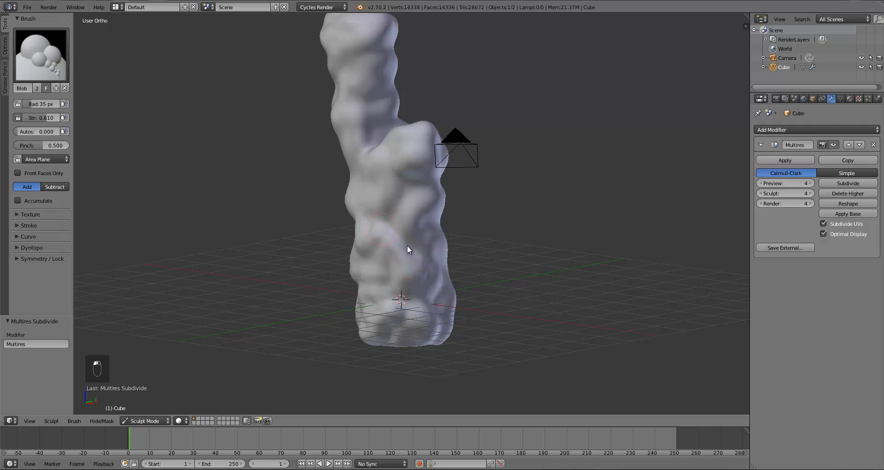
{"action": "middle_click_drag", "start_coordinate": [407, 245], "coordinate": [399, 319]}
{"action": "mouse_move", "coordinate": [432, 260]}
{"action": "middle_mouse_down"}
{"action": "mouse_move", "coordinate": [380, 278]}
{"action": "mouse_move", "coordinate": [442, 322]}
{"action": "middle_mouse_up"}
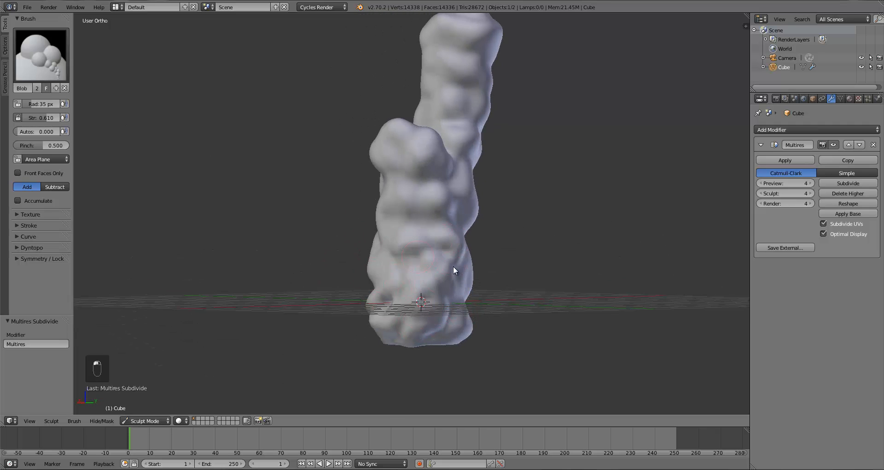
{"action": "middle_click_drag", "start_coordinate": [453, 266], "coordinate": [438, 271]}
{"action": "middle_click_drag", "start_coordinate": [396, 250], "coordinate": [405, 212]}
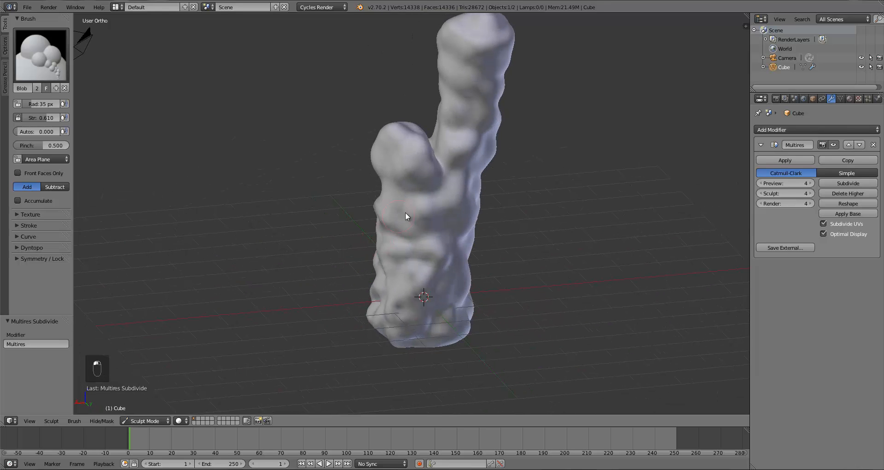
- Add small Blob lumps up the taller branch's outer side and over the front of the fork and upper trunk
{"action": "mouse_move", "coordinate": [417, 149]}
{"action": "middle_mouse_down"}
{"action": "mouse_move", "coordinate": [400, 218]}
{"action": "mouse_move", "coordinate": [405, 246]}
{"action": "middle_mouse_up"}
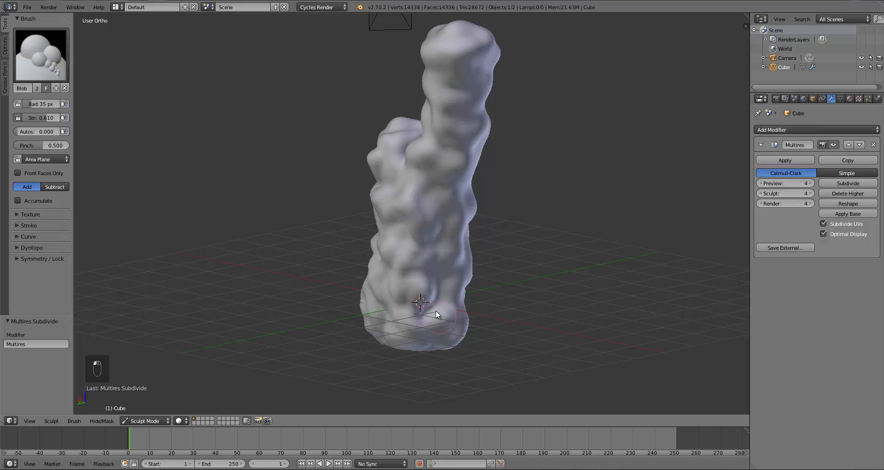
{"action": "middle_click_drag", "start_coordinate": [463, 242], "coordinate": [387, 286]}
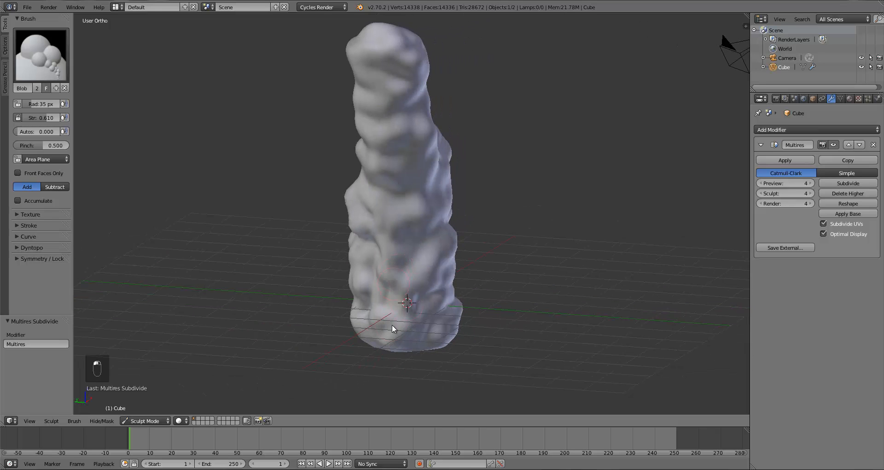
{"action": "mouse_move", "coordinate": [391, 325]}
{"action": "left_mouse_down"}
{"action": "mouse_move", "coordinate": [411, 241]}
{"action": "mouse_move", "coordinate": [372, 193]}
{"action": "mouse_move", "coordinate": [393, 129]}
{"action": "mouse_move", "coordinate": [383, 126]}
{"action": "left_mouse_up"}
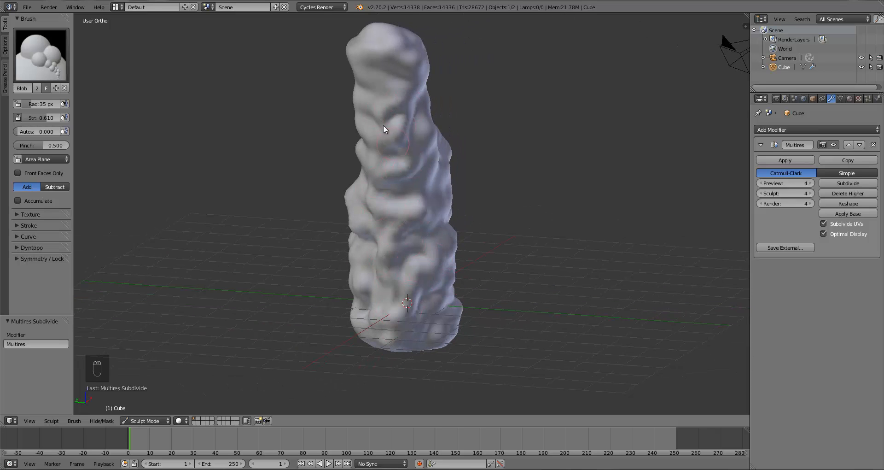
{"action": "middle_click_drag", "start_coordinate": [402, 105], "coordinate": [388, 180]}
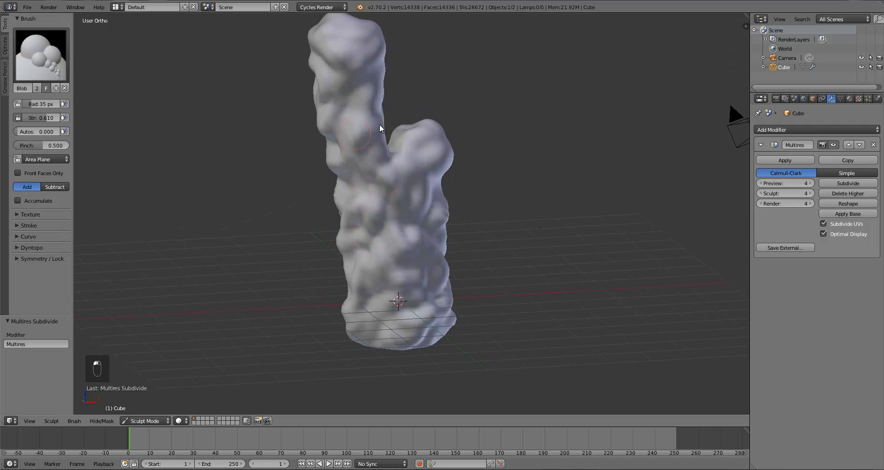
{"action": "left_click_drag", "start_coordinate": [401, 163], "coordinate": [391, 266]}
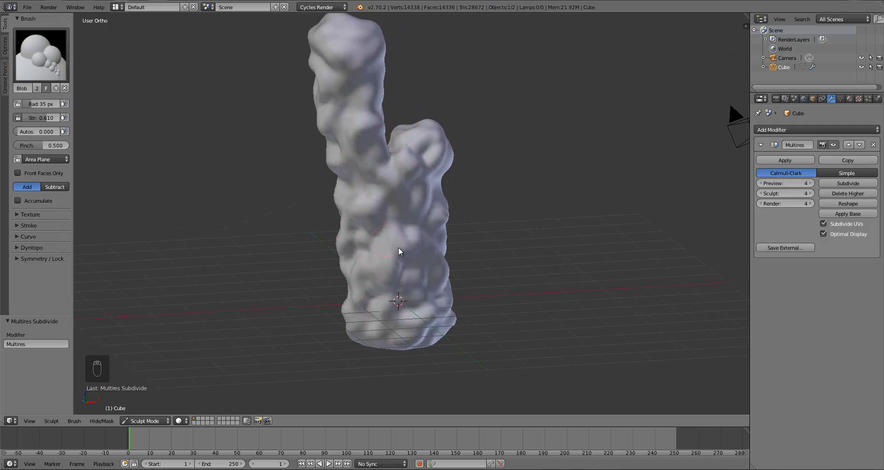
- Sculpt small Blob lumps over the shorter branch, the trunk below it and the taller branch's inner side
{"action": "middle_click_drag", "start_coordinate": [399, 247], "coordinate": [336, 280]}
{"action": "mouse_move", "coordinate": [391, 310]}
{"action": "left_mouse_down"}
{"action": "mouse_move", "coordinate": [398, 192]}
{"action": "mouse_move", "coordinate": [431, 240]}
{"action": "left_mouse_up"}
{"action": "middle_click_drag", "start_coordinate": [431, 240], "coordinate": [400, 234]}
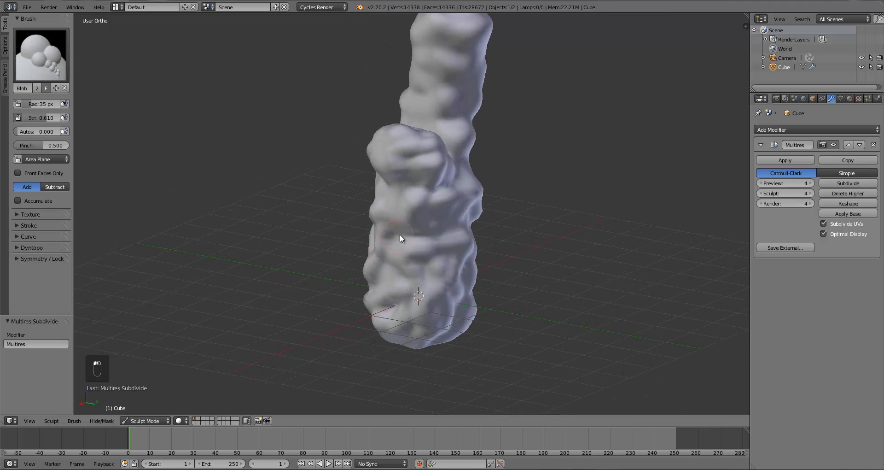
{"action": "mouse_move", "coordinate": [427, 213]}
{"action": "left_mouse_down"}
{"action": "mouse_move", "coordinate": [454, 134]}
{"action": "mouse_move", "coordinate": [433, 84]}
{"action": "mouse_move", "coordinate": [436, 32]}
{"action": "mouse_move", "coordinate": [438, 122]}
{"action": "mouse_move", "coordinate": [410, 37]}
{"action": "mouse_move", "coordinate": [462, 55]}
{"action": "mouse_move", "coordinate": [485, 26]}
{"action": "left_mouse_up"}
{"action": "middle_click_drag", "start_coordinate": [400, 118], "coordinate": [480, 143]}
{"action": "mouse_move", "coordinate": [385, 64]}
{"action": "left_mouse_down"}
{"action": "mouse_move", "coordinate": [362, 35]}
{"action": "mouse_move", "coordinate": [392, 62]}
{"action": "left_mouse_up"}
{"action": "middle_click_drag", "start_coordinate": [433, 269], "coordinate": [402, 245]}
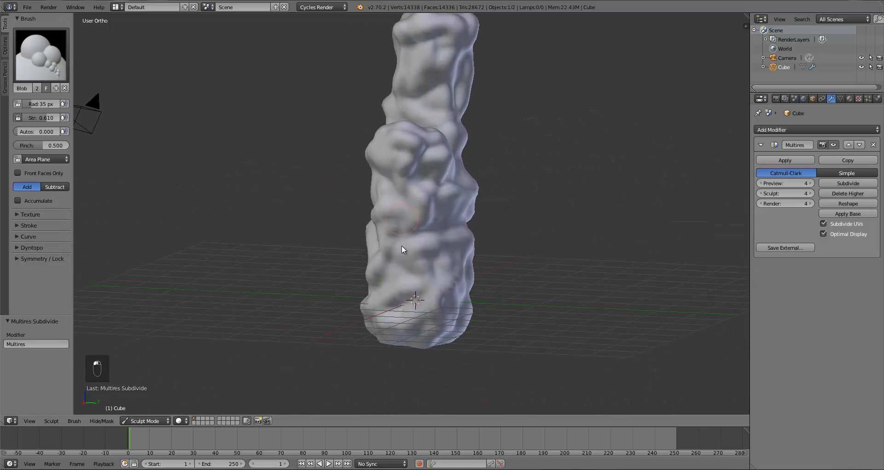
- Fill the remaining smooth areas on the trunk's side and back with small Blob lumps
{"action": "left_click_drag", "start_coordinate": [397, 253], "coordinate": [426, 298]}
{"action": "middle_click_drag", "start_coordinate": [426, 299], "coordinate": [370, 292]}
{"action": "middle_click_drag", "start_coordinate": [426, 233], "coordinate": [366, 249]}
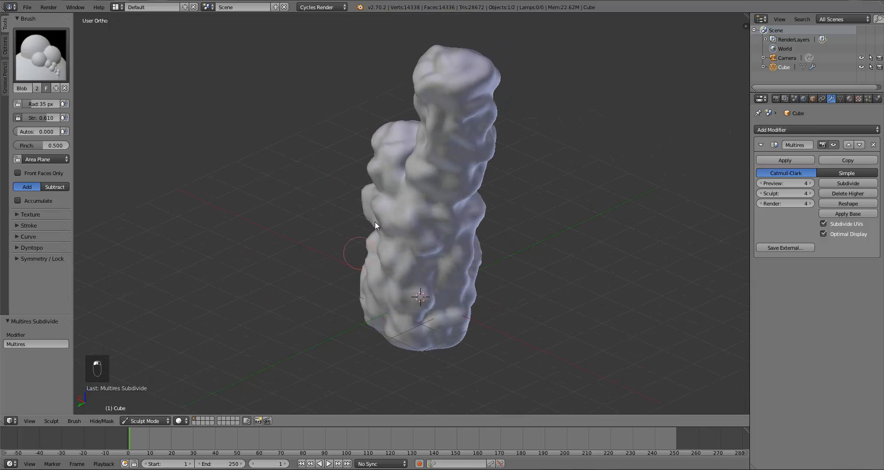
{"action": "middle_click_drag", "start_coordinate": [413, 268], "coordinate": [399, 171]}
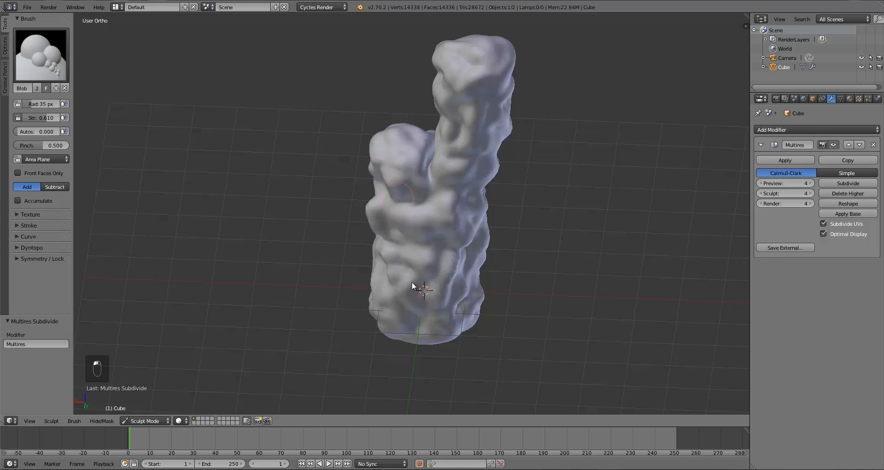
{"action": "middle_click_drag", "start_coordinate": [412, 284], "coordinate": [452, 249]}
- Return to the front view and subdivide the chimney's Multiresolution modifier to level 5
{"action": "key", "text": "KP_1"}
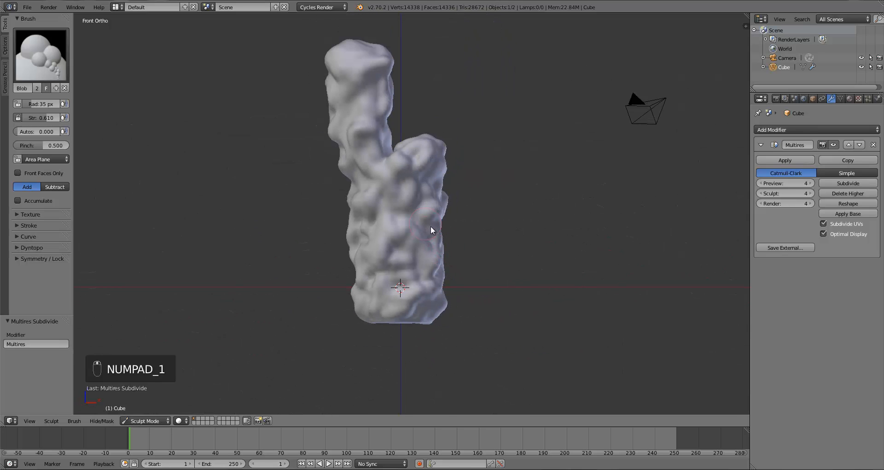
{"action": "middle_click_drag", "start_coordinate": [431, 226], "coordinate": [452, 240], "text": "shift"}
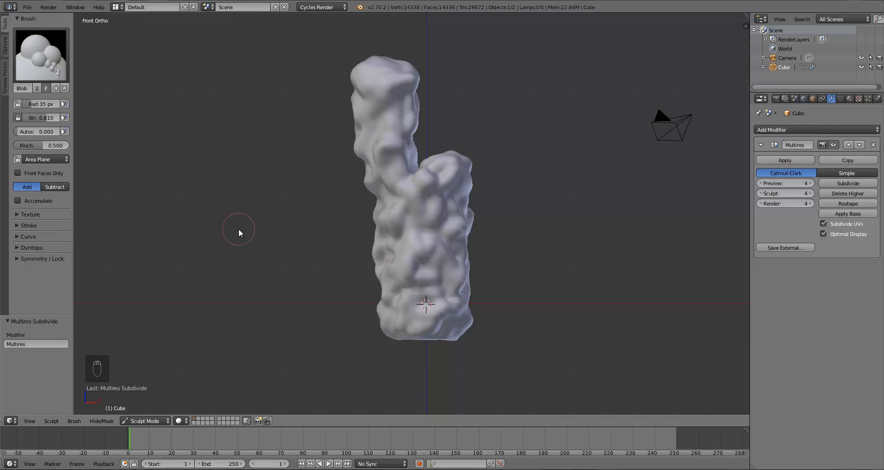
{"action": "left_click", "coordinate": [857, 184]}
{"action": "left_click", "coordinate": [812, 184]}
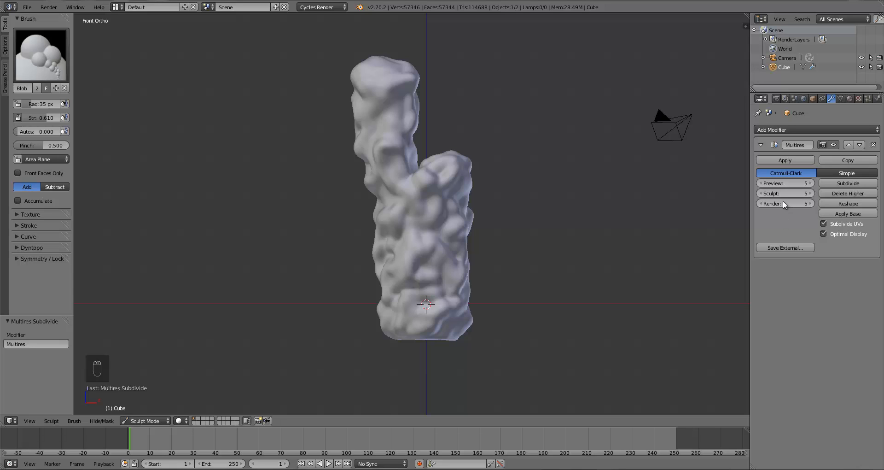
- Switch to the standard Brush in Subtract mode with radius 16 px and strength 0.555
{"action": "left_click", "coordinate": [45, 70]}
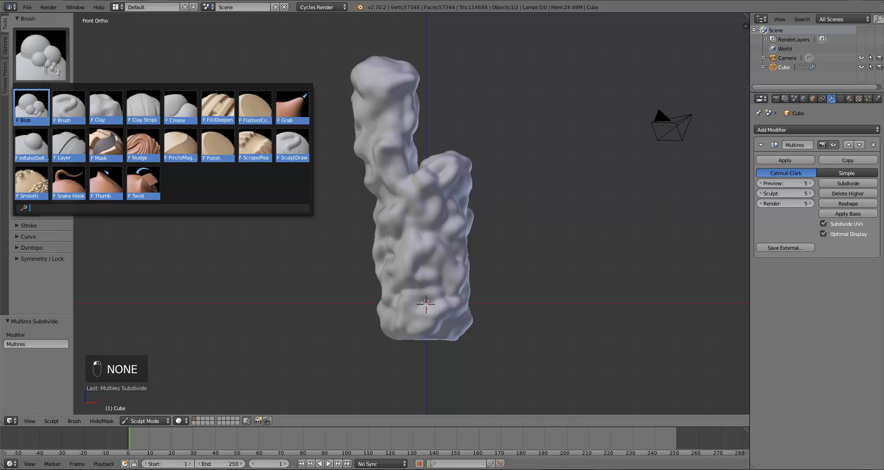
{"action": "left_click", "coordinate": [60, 109]}
{"action": "left_click", "coordinate": [60, 53]}
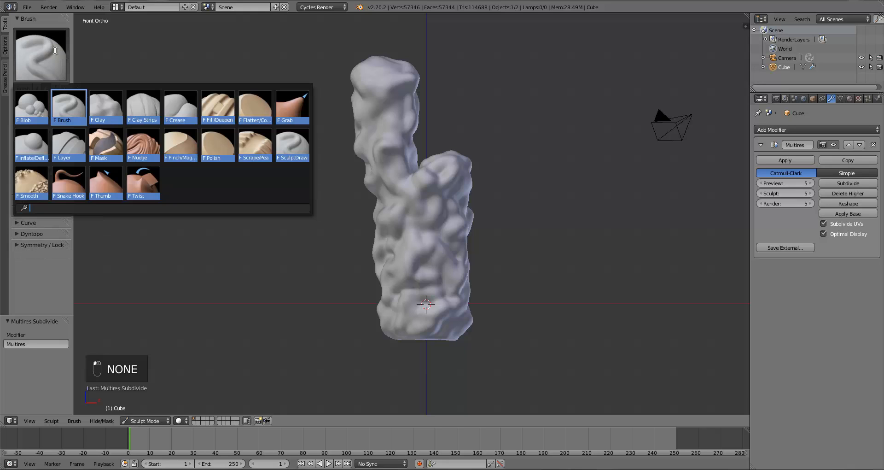
{"action": "left_click", "coordinate": [68, 102]}
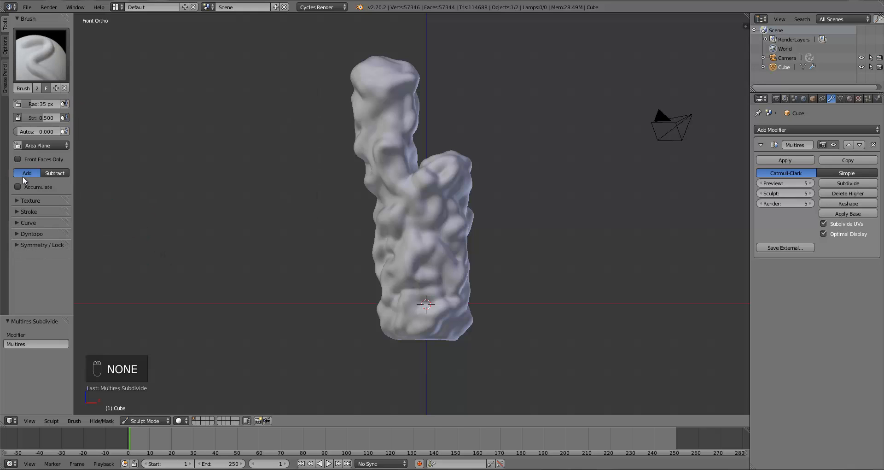
{"action": "left_click", "coordinate": [43, 174]}
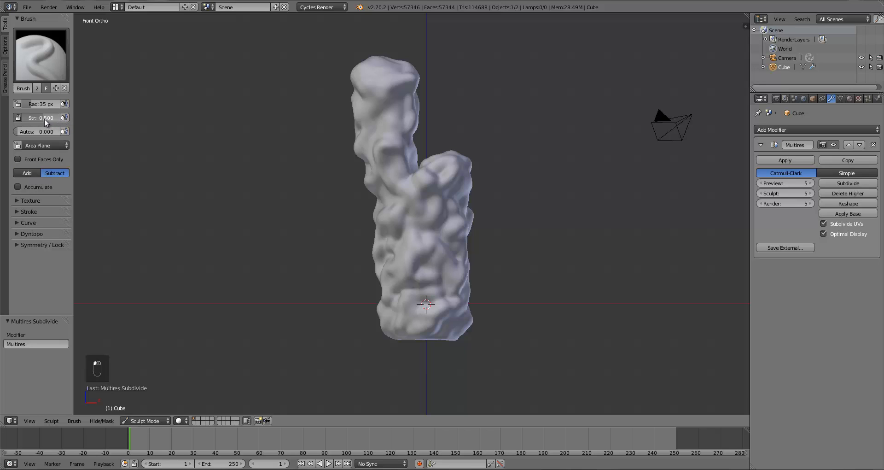
- Carve thin horizontal grooves around the base and lower half of the trunk from all sides
{"action": "scroll", "coordinate": [368, 273], "scroll_direction": "up", "scroll_amount": 1}
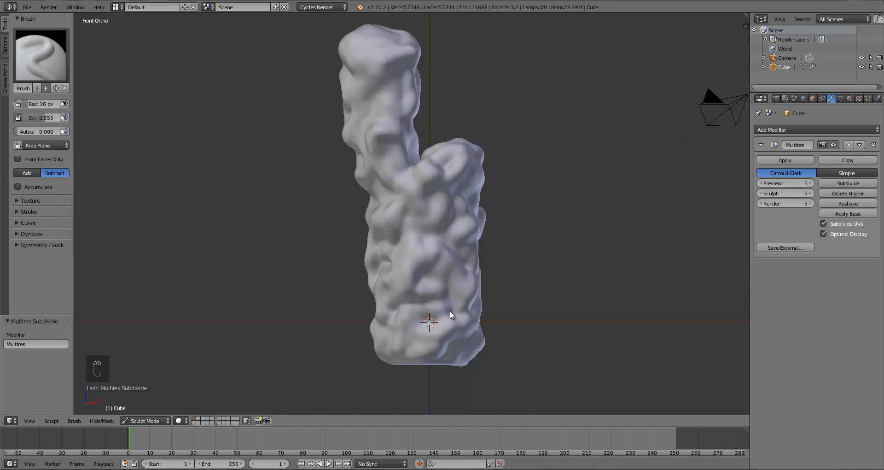
{"action": "mouse_move", "coordinate": [482, 341]}
{"action": "middle_mouse_down"}
{"action": "mouse_move", "coordinate": [479, 304]}
{"action": "mouse_move", "coordinate": [390, 330]}
{"action": "middle_mouse_up"}
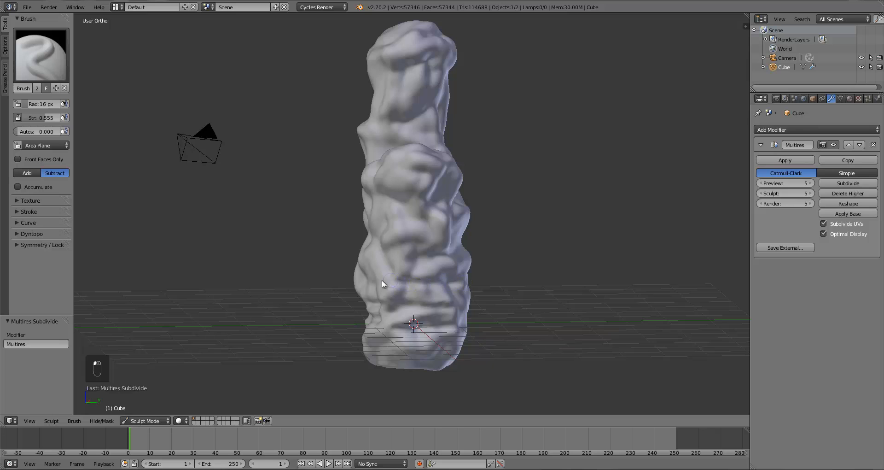
{"action": "middle_click_drag", "start_coordinate": [449, 284], "coordinate": [355, 288]}
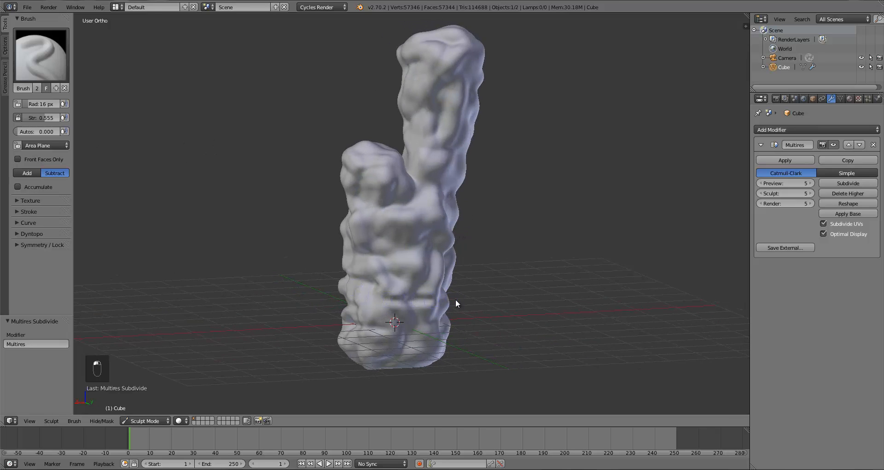
{"action": "middle_click_drag", "start_coordinate": [454, 300], "coordinate": [407, 298]}
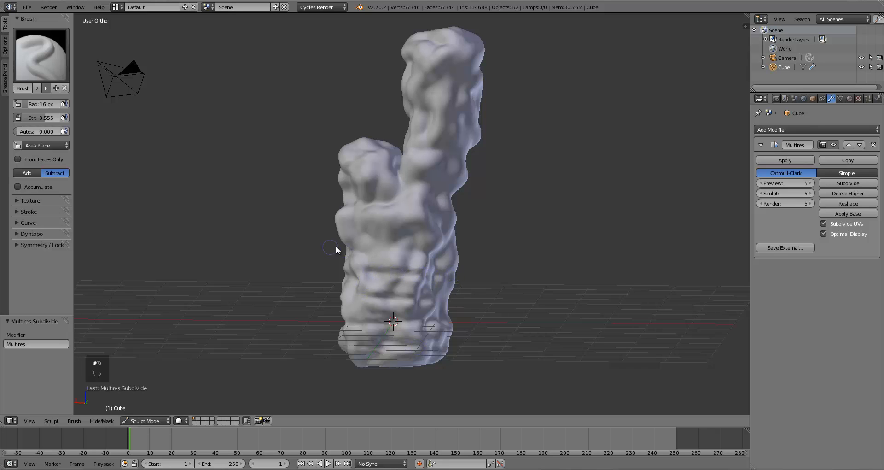
{"action": "mouse_move", "coordinate": [440, 252]}
{"action": "middle_mouse_down"}
{"action": "mouse_move", "coordinate": [332, 259]}
{"action": "mouse_move", "coordinate": [419, 275]}
{"action": "mouse_move", "coordinate": [408, 301]}
{"action": "mouse_move", "coordinate": [359, 345]}
{"action": "middle_mouse_up"}
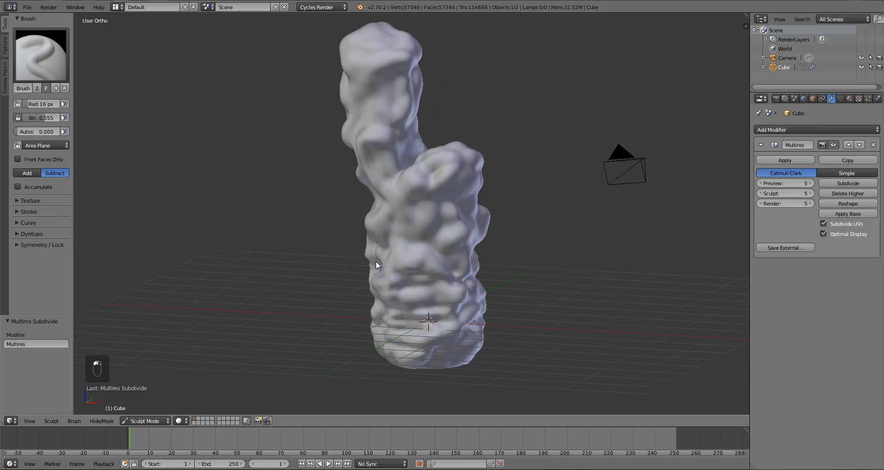
{"action": "middle_click_drag", "start_coordinate": [435, 280], "coordinate": [385, 297]}
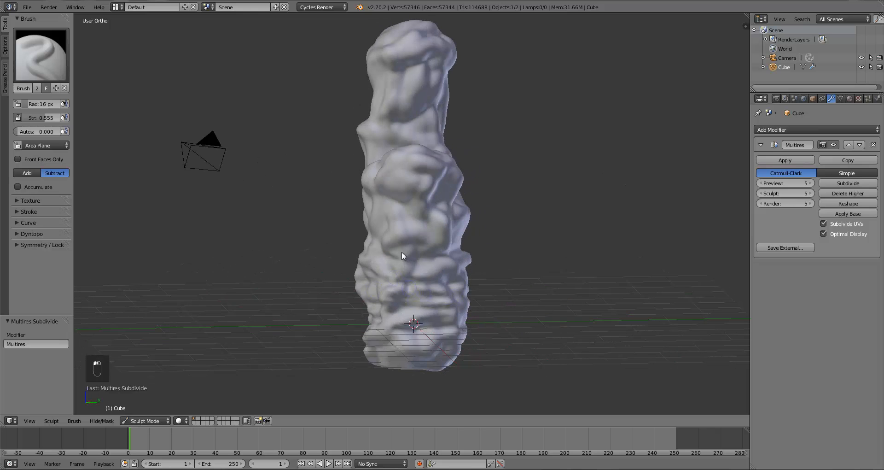
{"action": "middle_click_drag", "start_coordinate": [461, 257], "coordinate": [330, 274]}
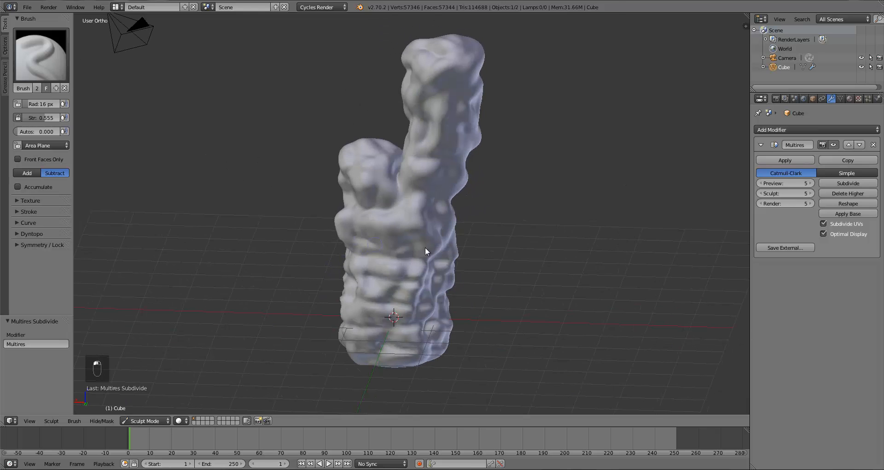
- Carve horizontal grooves around the upper trunk just below the fork
{"action": "left_click_drag", "start_coordinate": [355, 232], "coordinate": [402, 226]}
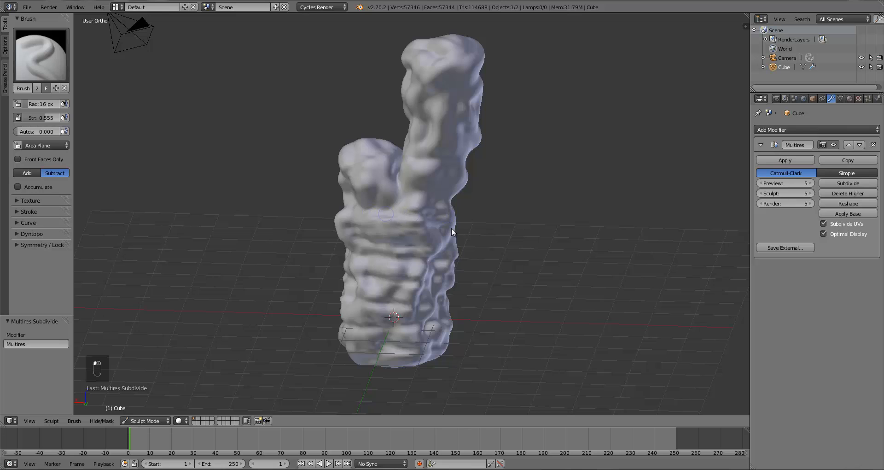
{"action": "mouse_move", "coordinate": [451, 228]}
{"action": "middle_mouse_down"}
{"action": "mouse_move", "coordinate": [366, 226]}
{"action": "mouse_move", "coordinate": [404, 241]}
{"action": "mouse_move", "coordinate": [386, 222]}
{"action": "middle_mouse_up"}
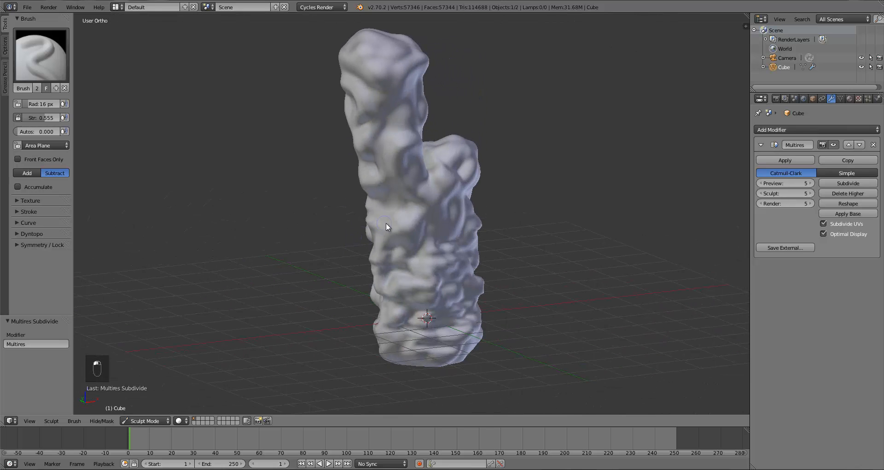
{"action": "left_click_drag", "start_coordinate": [386, 223], "coordinate": [449, 220]}
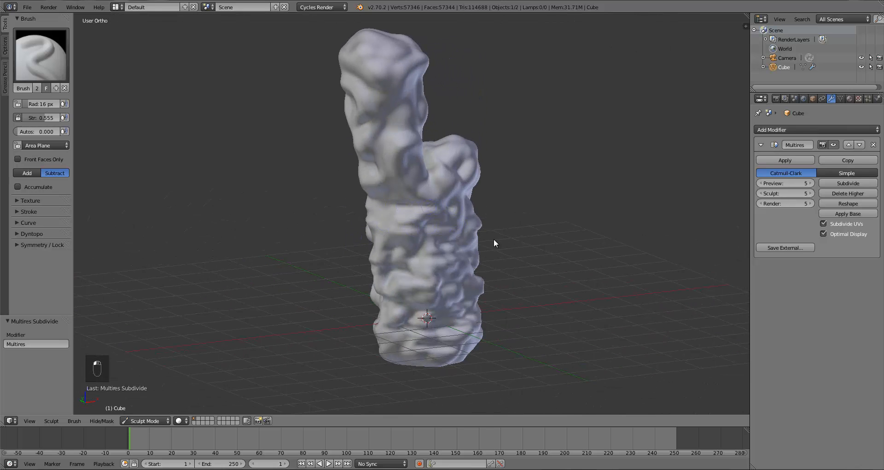
{"action": "middle_click_drag", "start_coordinate": [494, 240], "coordinate": [406, 244]}
{"action": "mouse_move", "coordinate": [458, 209]}
{"action": "middle_mouse_down"}
{"action": "mouse_move", "coordinate": [381, 221]}
{"action": "mouse_move", "coordinate": [390, 197]}
{"action": "mouse_move", "coordinate": [375, 170]}
{"action": "middle_mouse_up"}
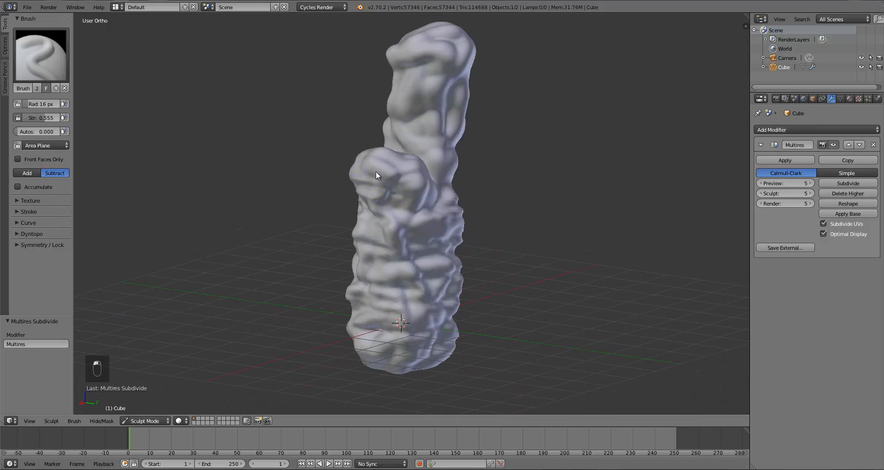
- Carve horizontal grooves around the short branch and the fork of the chimney from several sides
{"action": "middle_click_drag", "start_coordinate": [437, 198], "coordinate": [367, 221]}
{"action": "left_click_drag", "start_coordinate": [385, 200], "coordinate": [429, 201]}
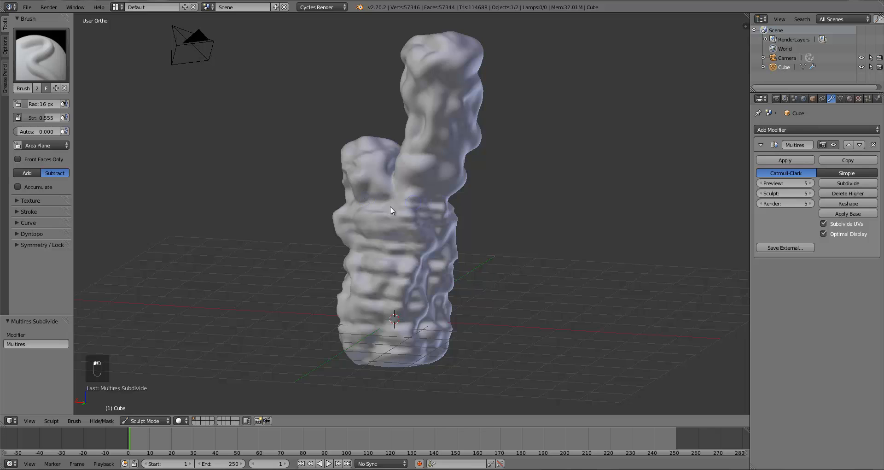
{"action": "mouse_move", "coordinate": [390, 207]}
{"action": "middle_mouse_down"}
{"action": "mouse_move", "coordinate": [422, 184]}
{"action": "mouse_move", "coordinate": [368, 184]}
{"action": "middle_mouse_up"}
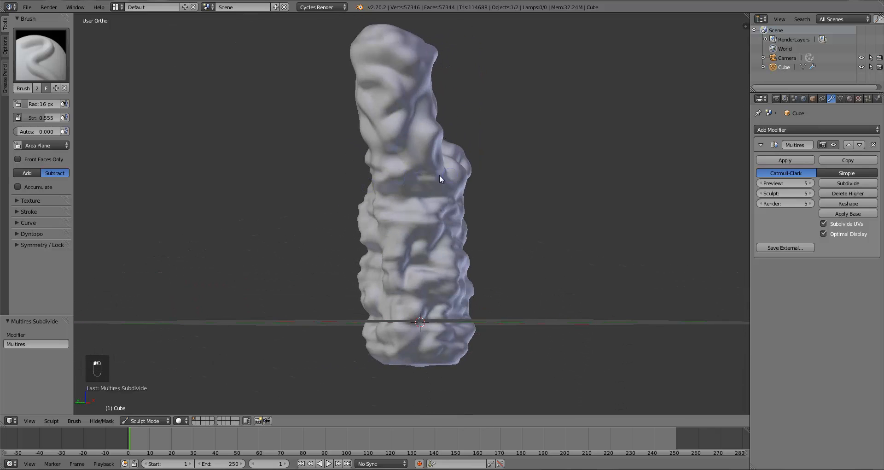
{"action": "mouse_move", "coordinate": [439, 175]}
{"action": "middle_mouse_down"}
{"action": "mouse_move", "coordinate": [398, 191]}
{"action": "mouse_move", "coordinate": [416, 169]}
{"action": "mouse_move", "coordinate": [367, 153]}
{"action": "middle_mouse_up"}
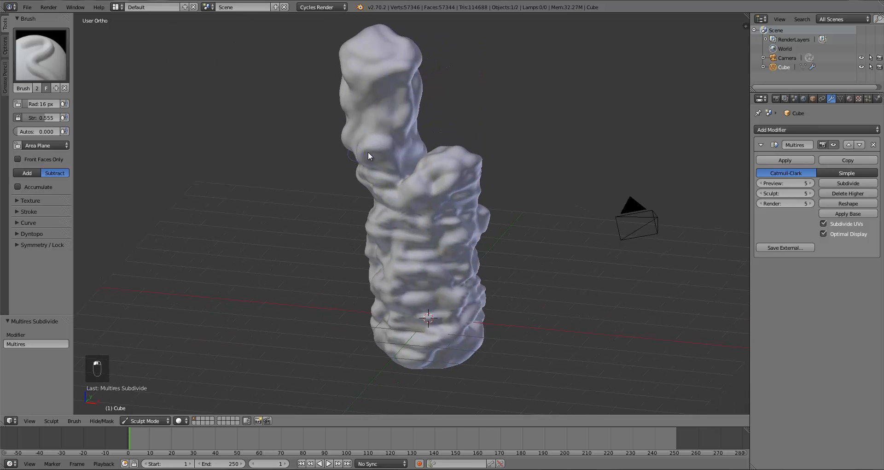
- Carve horizontal grooves around the tall branch, working up from the fork to just below its tip
{"action": "middle_click_drag", "start_coordinate": [452, 172], "coordinate": [391, 143]}
{"action": "mouse_move", "coordinate": [455, 132]}
{"action": "middle_mouse_down"}
{"action": "mouse_move", "coordinate": [418, 156]}
{"action": "mouse_move", "coordinate": [401, 116]}
{"action": "mouse_move", "coordinate": [414, 137]}
{"action": "middle_mouse_up"}
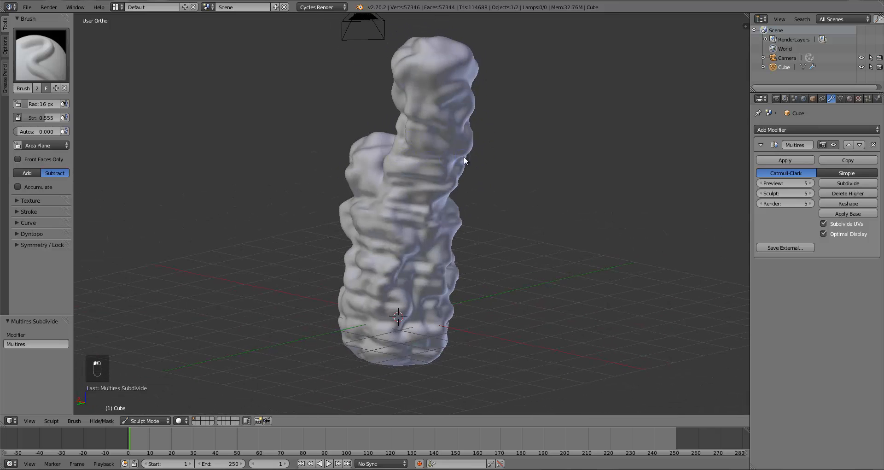
{"action": "middle_click_drag", "start_coordinate": [463, 156], "coordinate": [394, 136]}
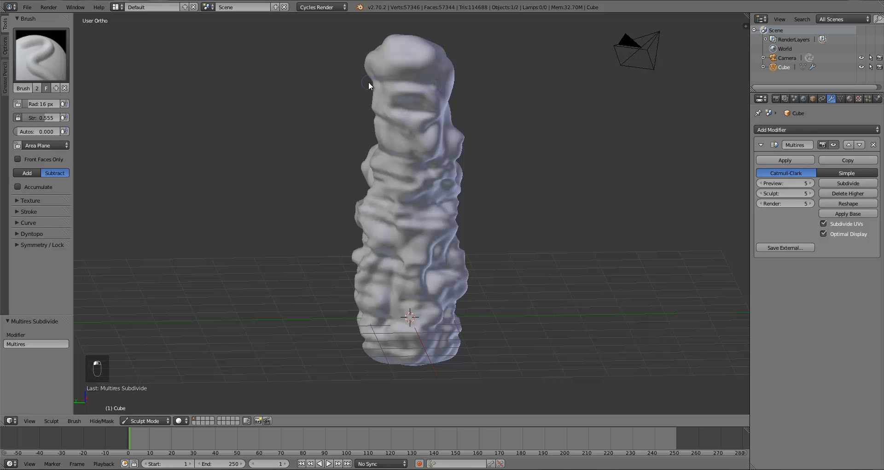
{"action": "middle_click_drag", "start_coordinate": [442, 114], "coordinate": [327, 108]}
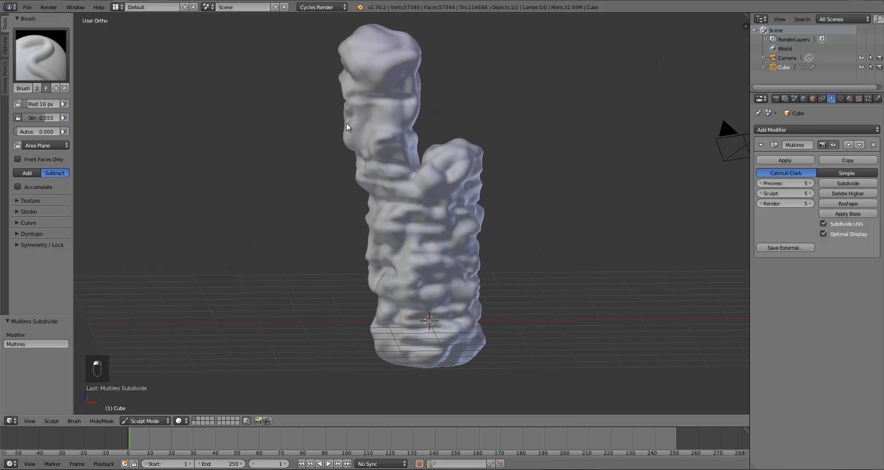
- Set the Brush radius to 46 px and sink a round vent opening into the tall branch's top
{"action": "mouse_move", "coordinate": [405, 124]}
{"action": "middle_mouse_down"}
{"action": "mouse_move", "coordinate": [332, 128]}
{"action": "mouse_move", "coordinate": [418, 104]}
{"action": "mouse_move", "coordinate": [499, 184]}
{"action": "mouse_move", "coordinate": [480, 168]}
{"action": "mouse_move", "coordinate": [409, 189]}
{"action": "mouse_move", "coordinate": [425, 218]}
{"action": "mouse_move", "coordinate": [359, 241]}
{"action": "middle_mouse_up"}
{"action": "scroll", "coordinate": [416, 234], "scroll_direction": "down", "scroll_amount": 3}
{"action": "middle_click_drag", "start_coordinate": [381, 248], "coordinate": [379, 275]}
{"action": "middle_click_drag", "start_coordinate": [340, 193], "coordinate": [368, 253]}
{"action": "scroll", "coordinate": [374, 207], "scroll_direction": "up", "scroll_amount": 3}
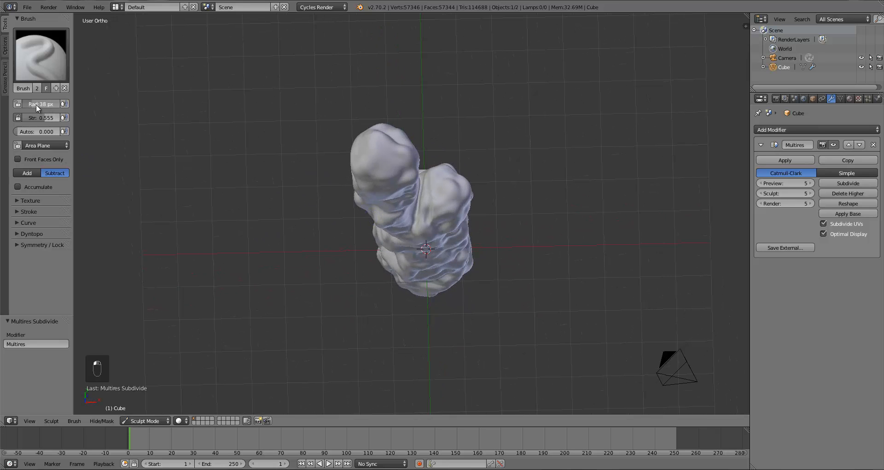
{"action": "middle_click_drag", "start_coordinate": [397, 161], "coordinate": [398, 176]}
{"action": "left_click_drag", "start_coordinate": [26, 103], "coordinate": [29, 103]}
{"action": "mouse_move", "coordinate": [381, 206]}
{"action": "middle_mouse_down"}
{"action": "mouse_move", "coordinate": [412, 195]}
{"action": "mouse_move", "coordinate": [366, 167]}
{"action": "middle_mouse_up"}
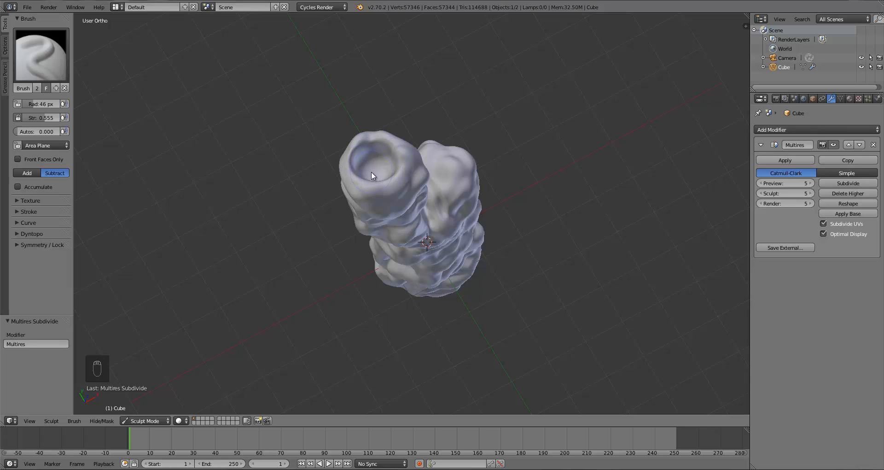
- Deepen the tall branch's opening and hollow a matching vent into the short branch's top
{"action": "mouse_move", "coordinate": [382, 172]}
{"action": "middle_mouse_down"}
{"action": "mouse_move", "coordinate": [355, 132]}
{"action": "mouse_move", "coordinate": [351, 180]}
{"action": "mouse_move", "coordinate": [386, 225]}
{"action": "mouse_move", "coordinate": [458, 250]}
{"action": "middle_mouse_up"}
{"action": "scroll", "coordinate": [437, 251], "scroll_direction": "up", "scroll_amount": 2}
{"action": "left_click_drag", "start_coordinate": [458, 195], "coordinate": [449, 199]}
{"action": "scroll", "coordinate": [449, 199], "scroll_direction": "down", "scroll_amount": 2}
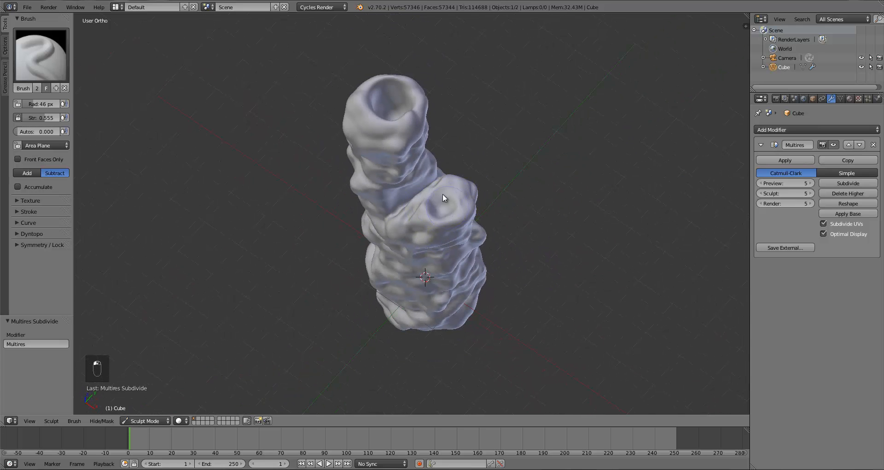
{"action": "scroll", "coordinate": [440, 212], "scroll_direction": "down", "scroll_amount": 2}
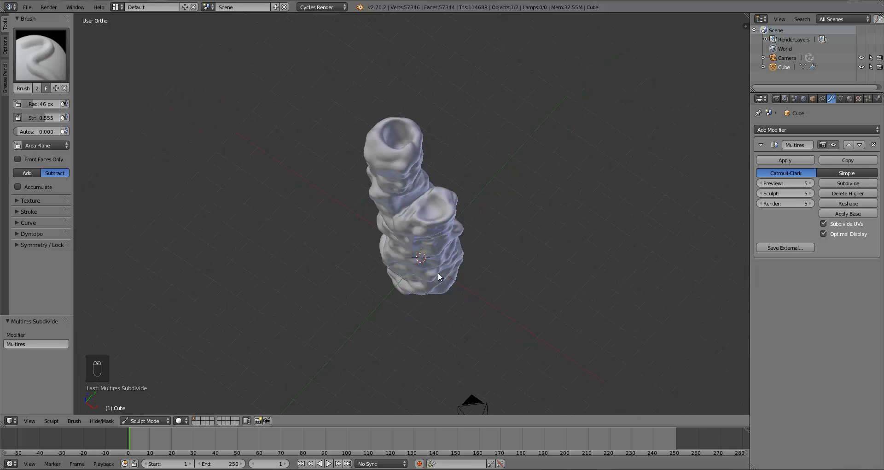
- Switch to Object Mode and, in the front view, raise the chimney 0.967 along Z onto the ground line
{"action": "mouse_move", "coordinate": [438, 272]}
{"action": "middle_mouse_down"}
{"action": "mouse_move", "coordinate": [488, 224]}
{"action": "mouse_move", "coordinate": [458, 222]}
{"action": "mouse_move", "coordinate": [410, 276]}
{"action": "mouse_move", "coordinate": [444, 278]}
{"action": "mouse_move", "coordinate": [434, 223]}
{"action": "mouse_move", "coordinate": [324, 275]}
{"action": "middle_mouse_up"}
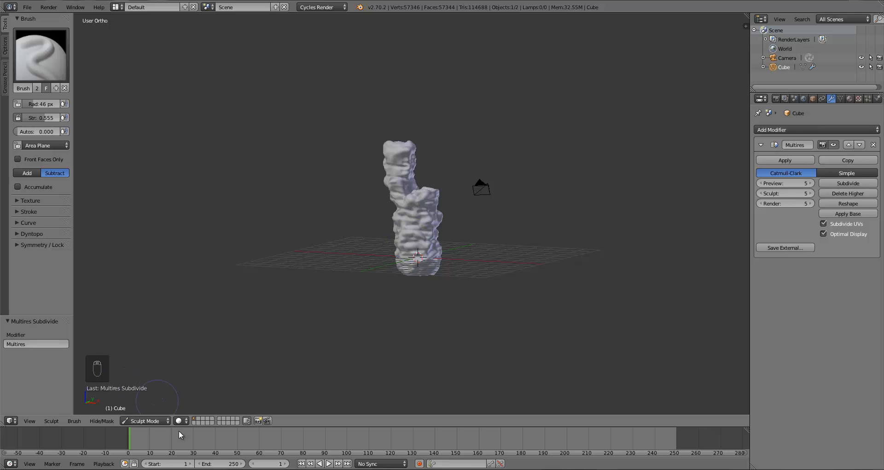
{"action": "left_click", "coordinate": [159, 420]}
{"action": "left_click", "coordinate": [148, 407]}
{"action": "mouse_move", "coordinate": [383, 241]}
{"action": "middle_mouse_down"}
{"action": "mouse_move", "coordinate": [433, 263]}
{"action": "mouse_move", "coordinate": [357, 267]}
{"action": "mouse_move", "coordinate": [468, 282]}
{"action": "mouse_move", "coordinate": [384, 297]}
{"action": "mouse_move", "coordinate": [442, 236]}
{"action": "mouse_move", "coordinate": [456, 274]}
{"action": "middle_mouse_up"}
{"action": "key", "text": "KP_1"}
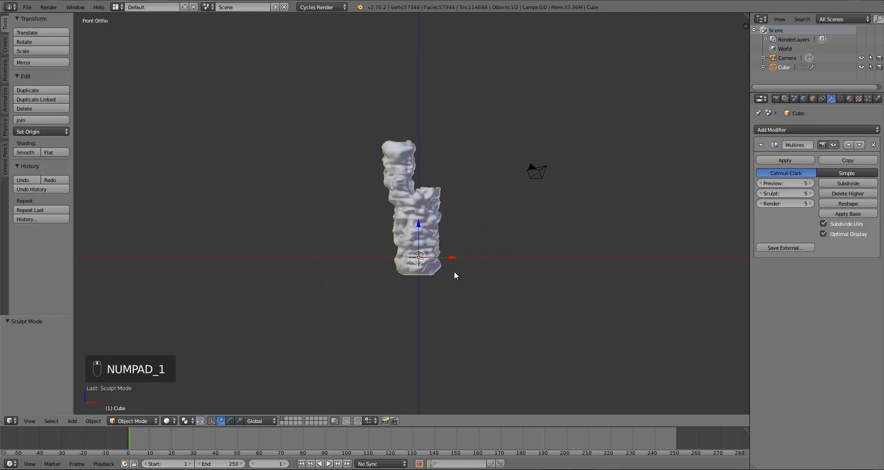
{"action": "left_click_drag", "start_coordinate": [418, 220], "coordinate": [419, 206]}
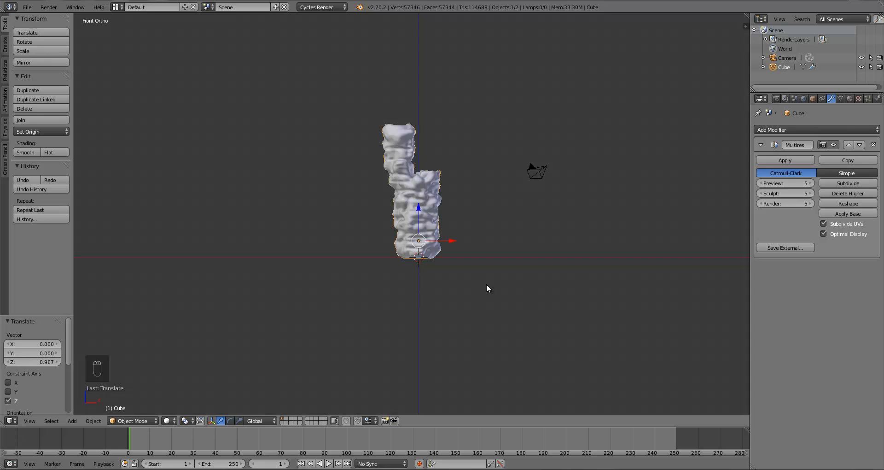
- Subdivide the chimney's Multiresolution modifier to level 6 and add a Displace modifier with a new texture
{"action": "scroll", "coordinate": [482, 289], "scroll_direction": "up", "scroll_amount": 3}
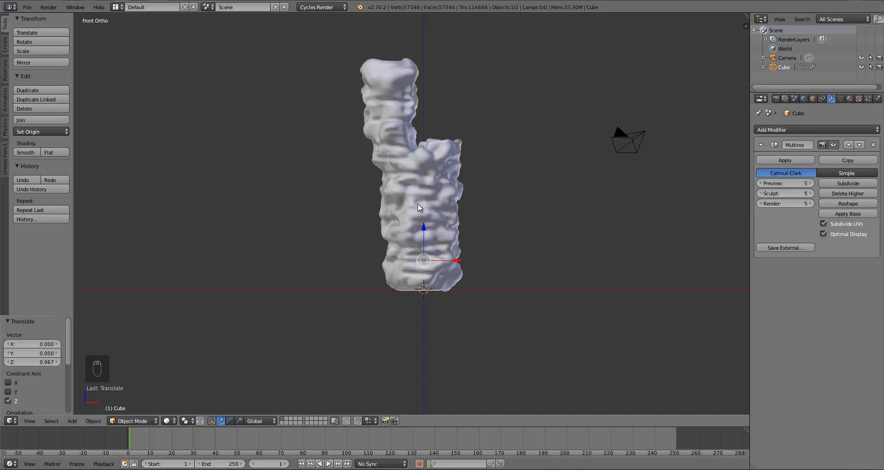
{"action": "left_click", "coordinate": [844, 184]}
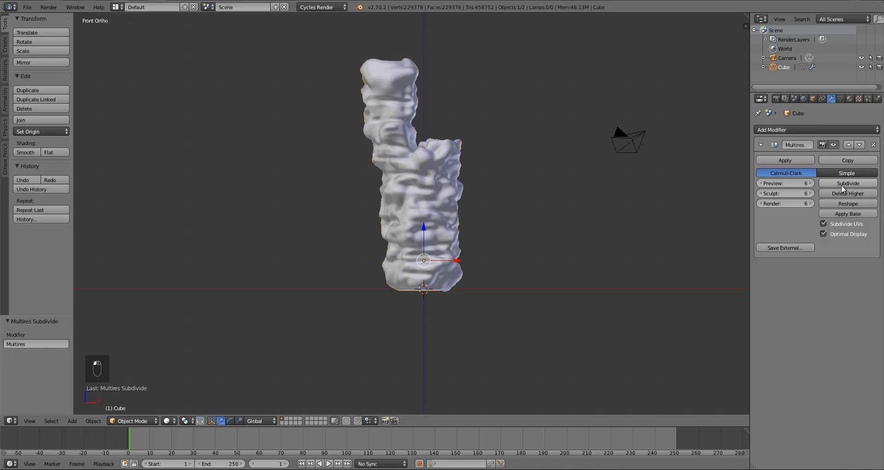
{"action": "left_click", "coordinate": [762, 145]}
{"action": "left_click", "coordinate": [776, 130]}
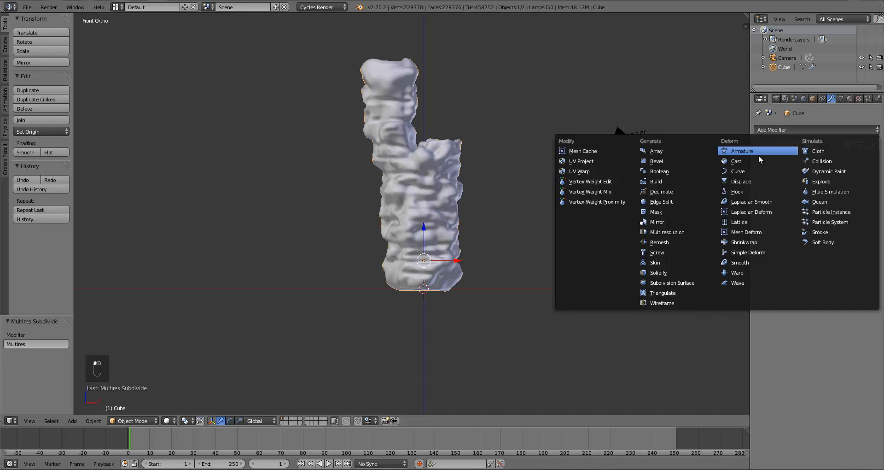
{"action": "left_click", "coordinate": [742, 180]}
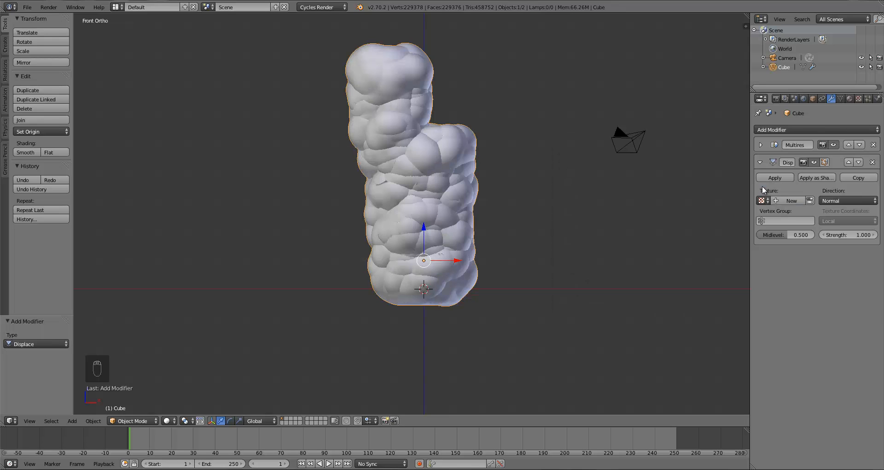
{"action": "left_click", "coordinate": [780, 203]}
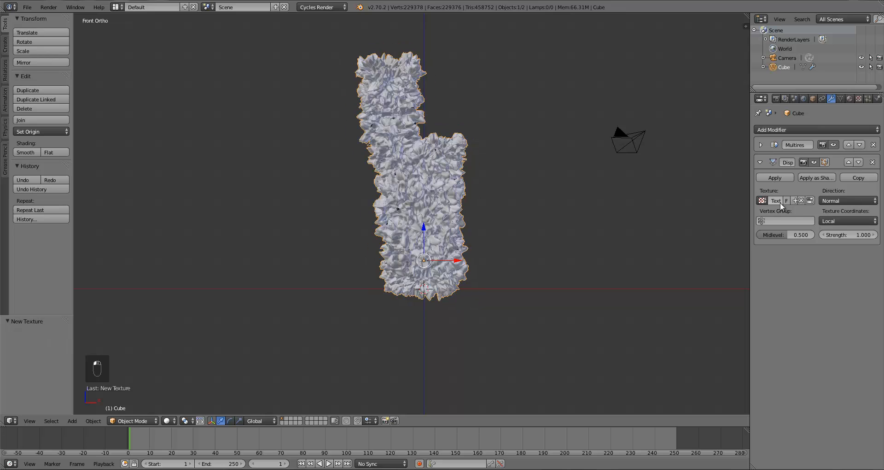
- Lower the Multiresolution preview, sculpt and render levels to 5 and delete the higher levels
{"action": "left_click", "coordinate": [761, 145]}
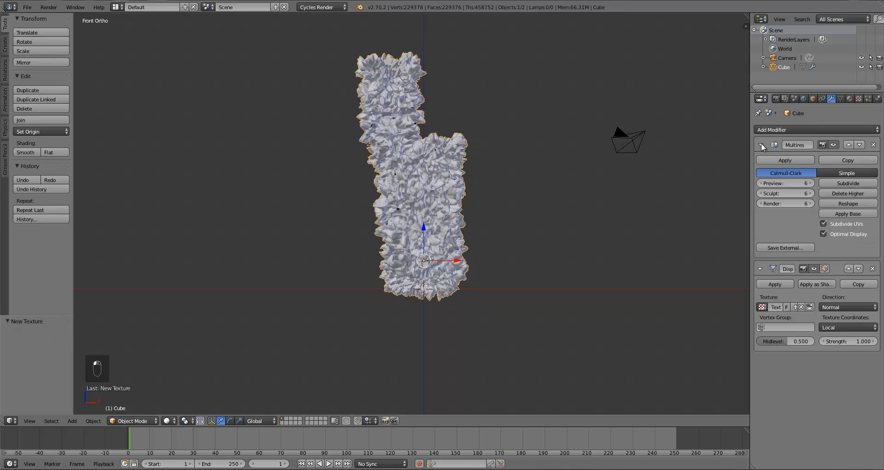
{"action": "left_click", "coordinate": [760, 183]}
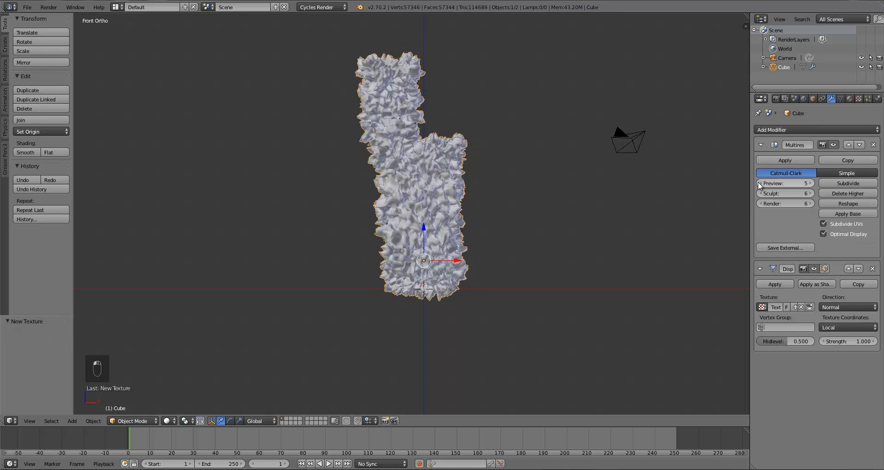
{"action": "left_click", "coordinate": [760, 193]}
{"action": "left_click", "coordinate": [759, 203]}
{"action": "left_click", "coordinate": [842, 193]}
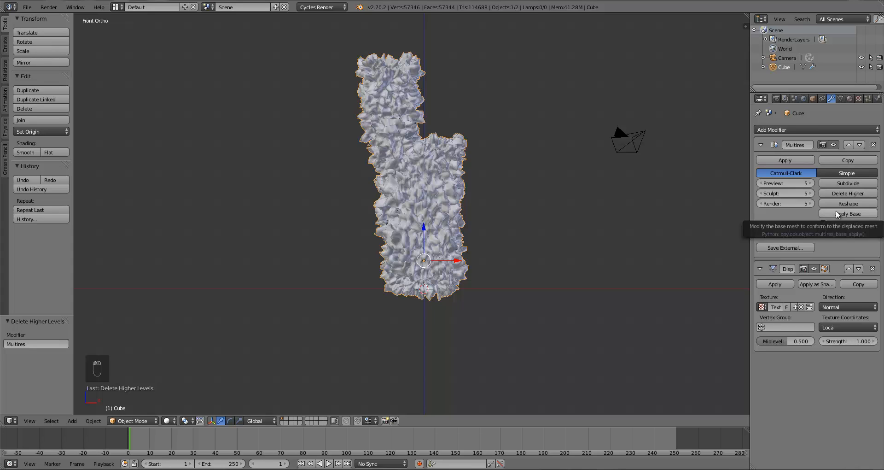
- Set the chimney's Displace strength to 0.2
{"action": "left_click", "coordinate": [853, 341]}
{"action": "type", "text": "0.2"}
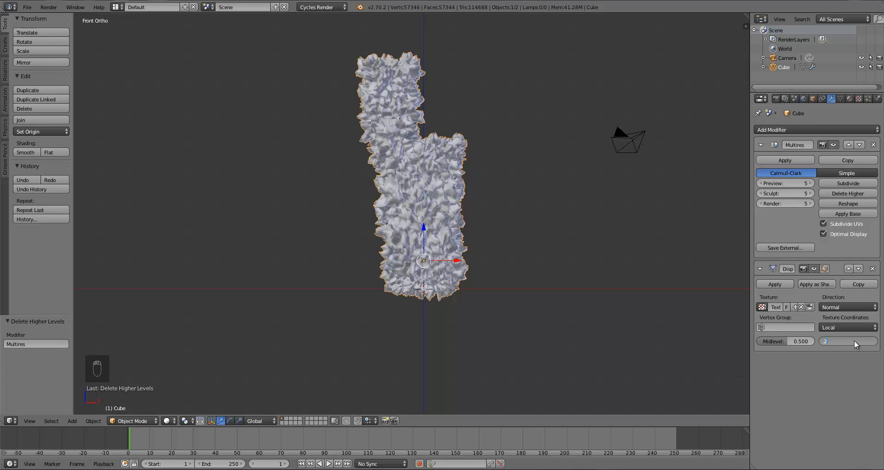
{"action": "key", "text": "Return"}
- Set the Displace strength to 0 for comparison, restore it to 0.2, and inspect the chimney's surface from several angles
{"action": "left_click", "coordinate": [855, 341]}
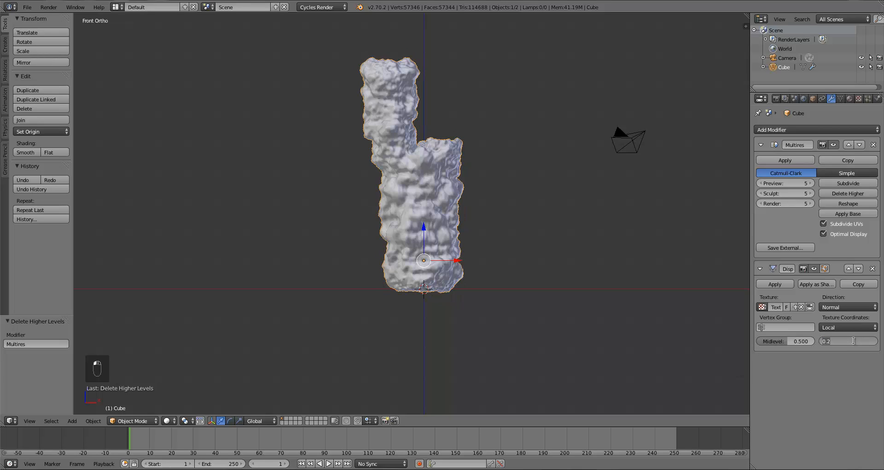
{"action": "type", "text": "0"}
{"action": "key", "text": "Return"}
{"action": "scroll", "coordinate": [506, 279], "scroll_direction": "up", "scroll_amount": 2}
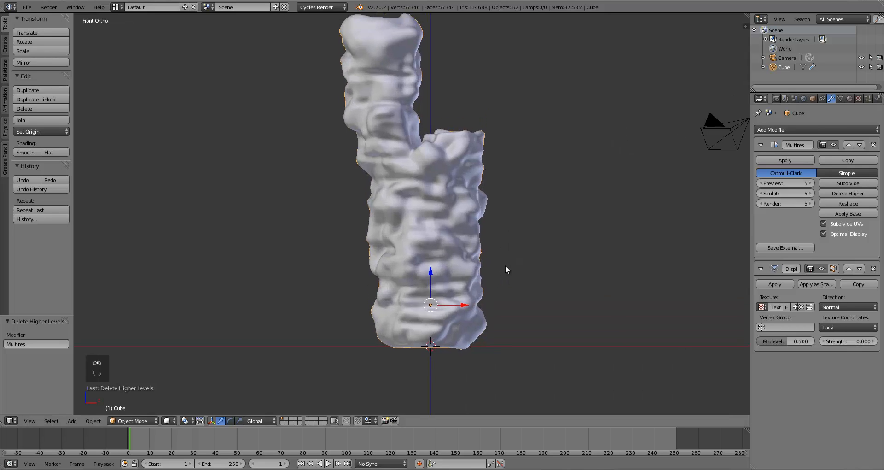
{"action": "scroll", "coordinate": [495, 279], "scroll_direction": "up", "scroll_amount": 1}
{"action": "left_click", "coordinate": [855, 340]}
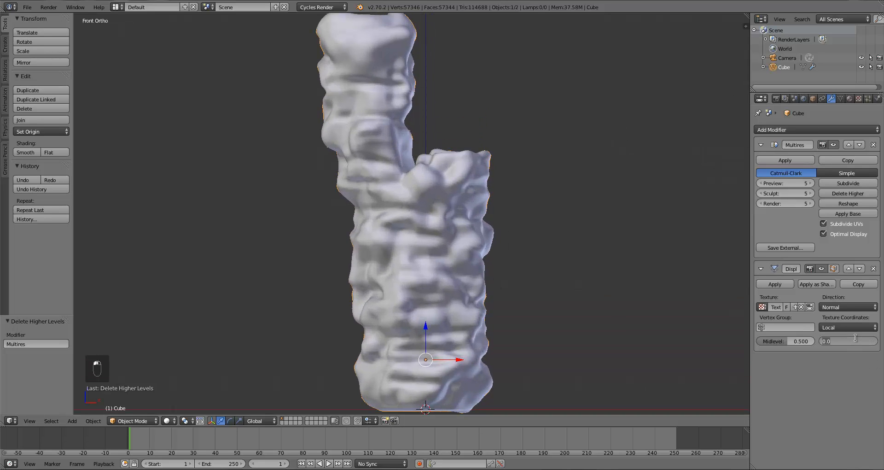
{"action": "type", "text": ".2"}
{"action": "key", "text": "Return"}
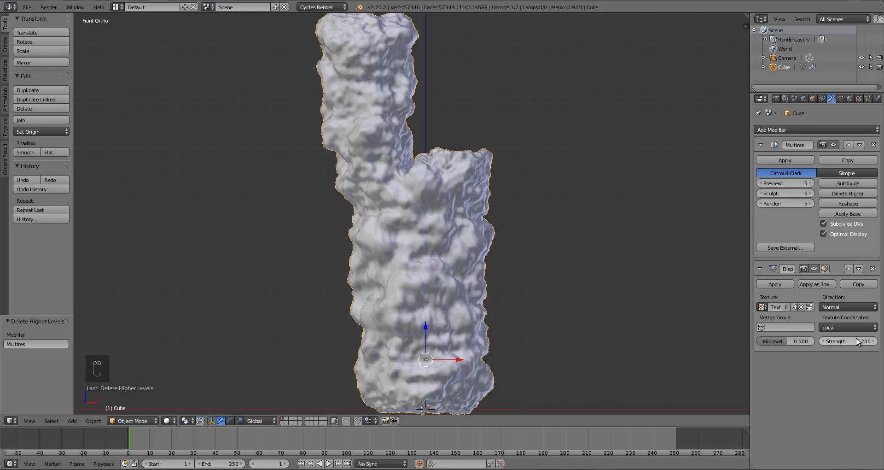
{"action": "middle_click_drag", "start_coordinate": [510, 327], "coordinate": [428, 284]}
{"action": "mouse_move", "coordinate": [523, 279]}
{"action": "middle_mouse_down"}
{"action": "mouse_move", "coordinate": [480, 292]}
{"action": "mouse_move", "coordinate": [515, 308]}
{"action": "mouse_move", "coordinate": [488, 288]}
{"action": "middle_mouse_up"}
{"action": "scroll", "coordinate": [497, 305], "scroll_direction": "up", "scroll_amount": 5}
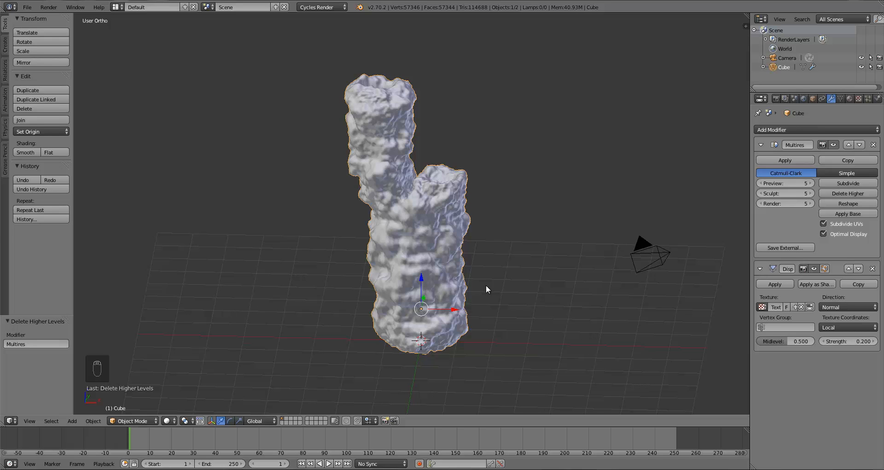
- In the front view, deselect everything, add a plane, and move it high above the camera, well to the side of the chimney
{"action": "scroll", "coordinate": [491, 309], "scroll_direction": "down", "scroll_amount": 6}
{"action": "key", "text": "KP_1"}
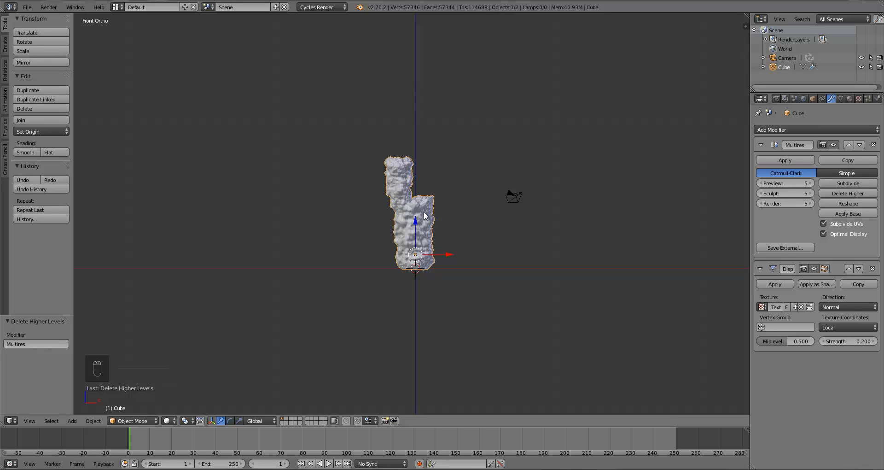
{"action": "key", "text": "a"}
{"action": "key", "text": "shift+a"}
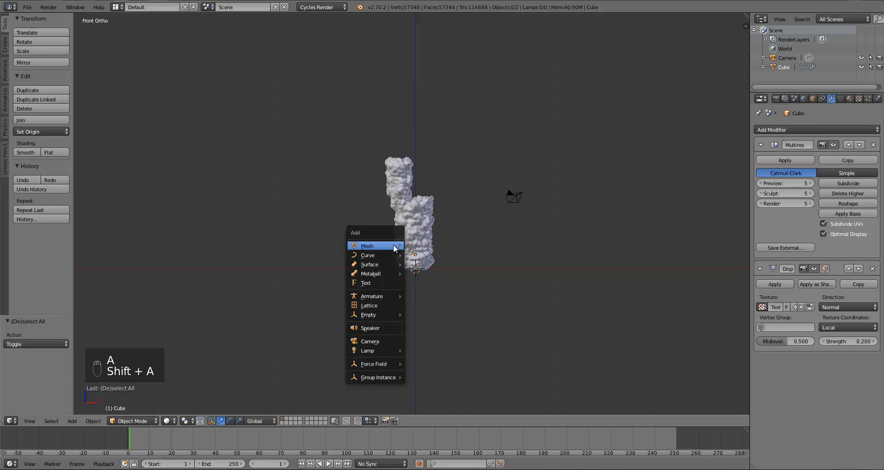
{"action": "mouse_move", "coordinate": [396, 245]}
{"action": "left_click", "coordinate": [423, 247]}
{"action": "scroll", "coordinate": [410, 306], "scroll_direction": "down", "scroll_amount": 2}
{"action": "key", "text": "g"}
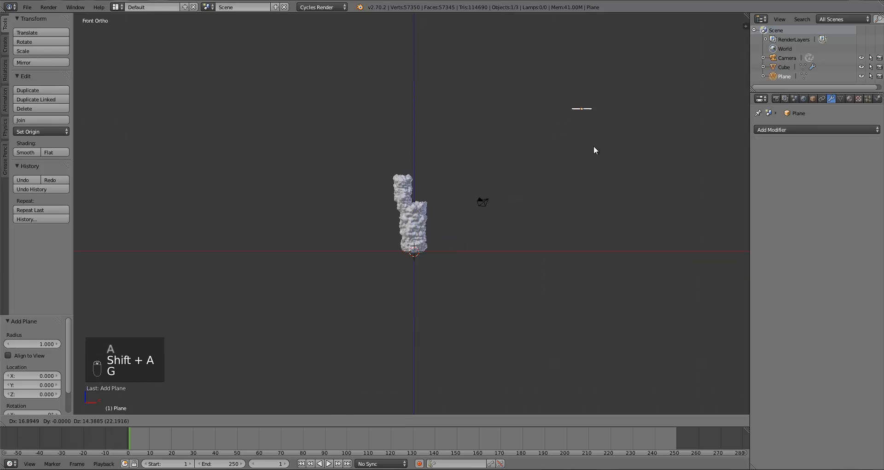
{"action": "left_click", "coordinate": [617, 124]}
- Tilt the plane toward the chimney and fine-tune its position and angle in the front view
{"action": "key", "text": "r"}
{"action": "left_click", "coordinate": [528, 127]}
{"action": "key", "text": "g"}
{"action": "left_click", "coordinate": [565, 151]}
{"action": "key", "text": "r"}
{"action": "left_click", "coordinate": [568, 159]}
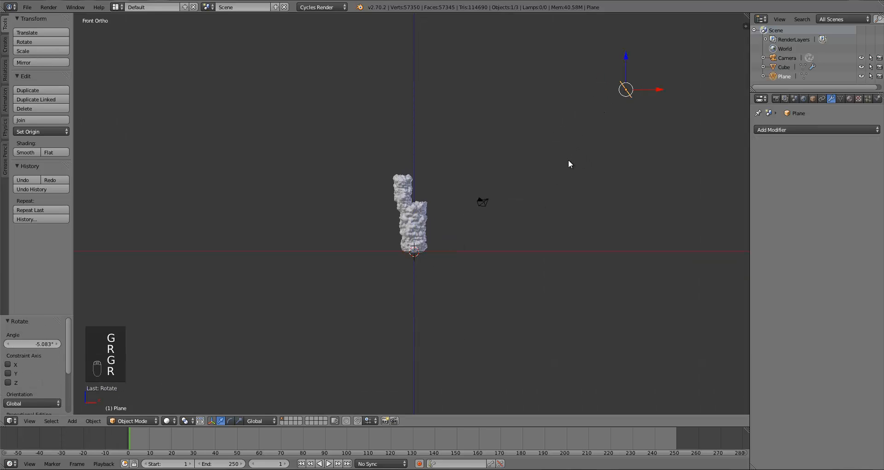
{"action": "key", "text": "g"}
{"action": "left_click", "coordinate": [576, 154]}
{"action": "key", "text": "r"}
{"action": "left_click", "coordinate": [571, 154]}
- In the top view, move the plane -1.114 in X and -5.152 in Y and rotate it 21.831° toward the chimney
{"action": "middle_click_drag", "start_coordinate": [547, 211], "coordinate": [519, 235]}
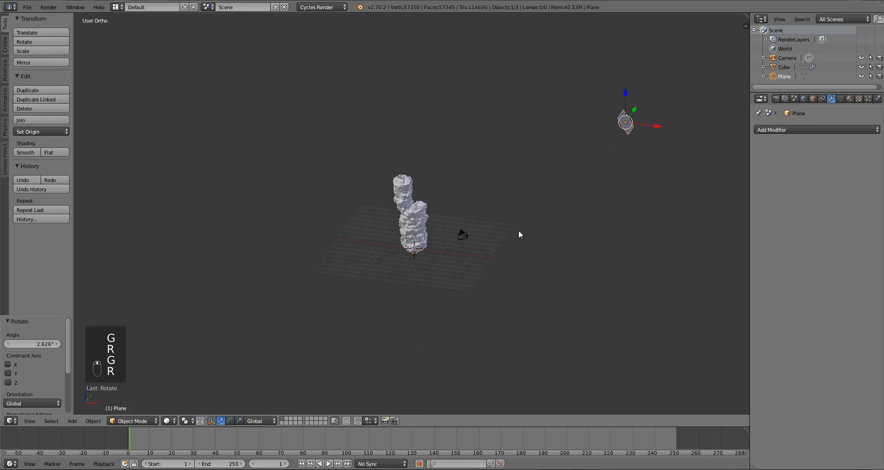
{"action": "key", "text": "KP_7"}
{"action": "key", "text": "g"}
{"action": "left_click", "coordinate": [581, 293]}
{"action": "key", "text": "r"}
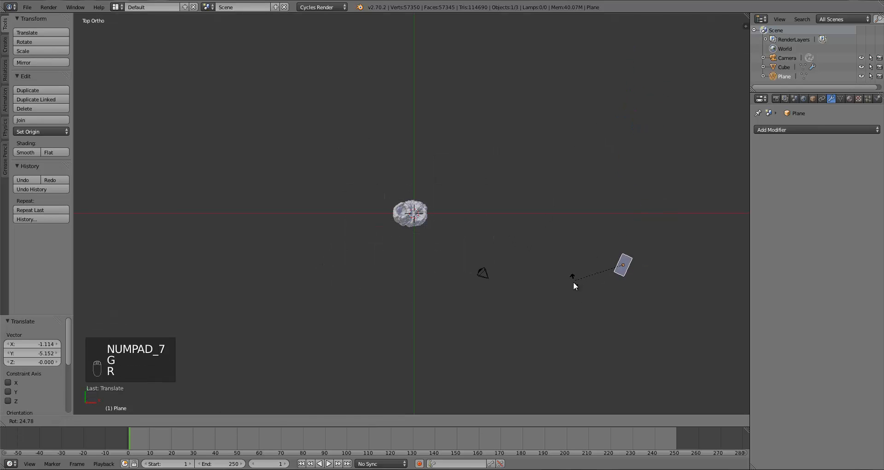
{"action": "left_click", "coordinate": [573, 287]}
- View the chimney from the front in Rendered viewport shading
{"action": "key", "text": "KP_1"}
{"action": "scroll", "coordinate": [463, 256], "scroll_direction": "up", "scroll_amount": 6}
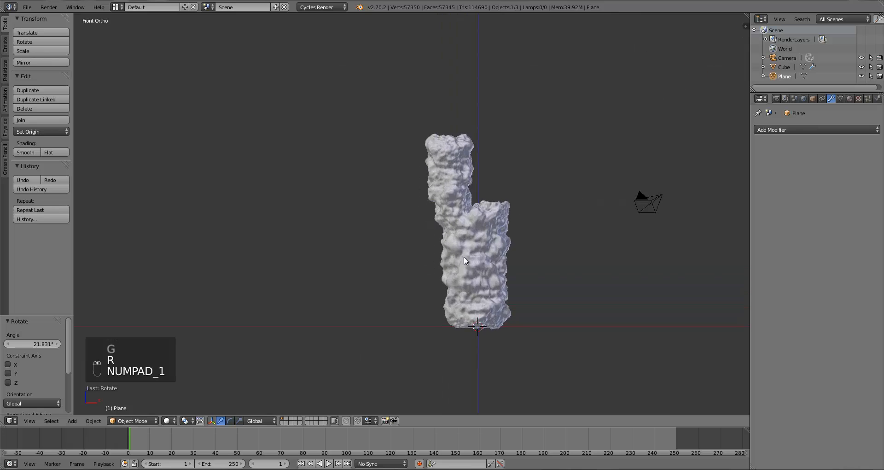
{"action": "scroll", "coordinate": [433, 258], "scroll_direction": "up", "scroll_amount": 2}
{"action": "left_click", "coordinate": [162, 421]}
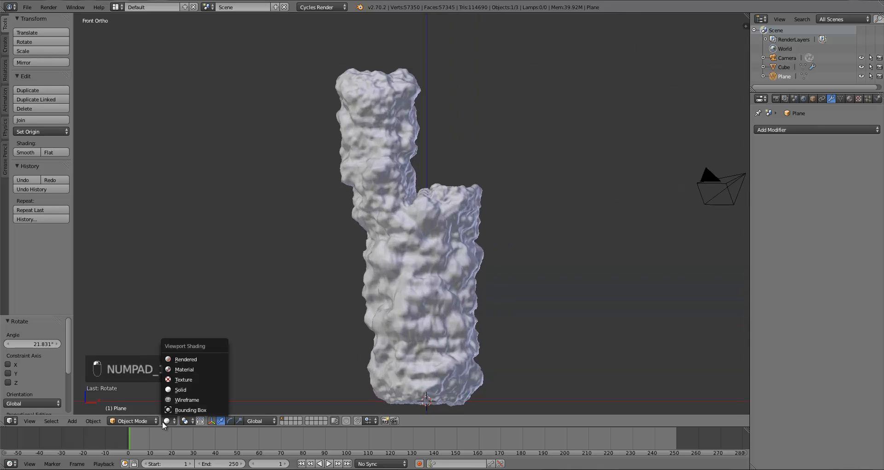
{"action": "left_click", "coordinate": [185, 360]}
{"action": "scroll", "coordinate": [436, 274], "scroll_direction": "down", "scroll_amount": 1}
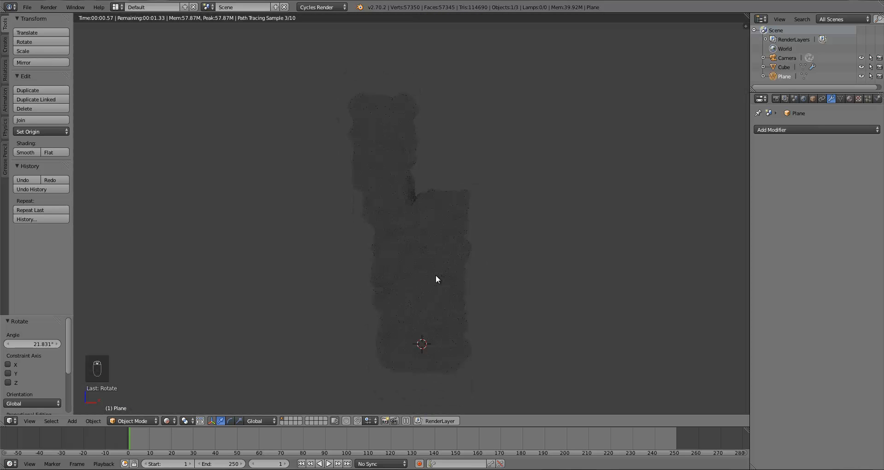
- Give the plane a new material with an Emission surface and brighten its colour to pure white, RGB 1.000
{"action": "left_click", "coordinate": [849, 97]}
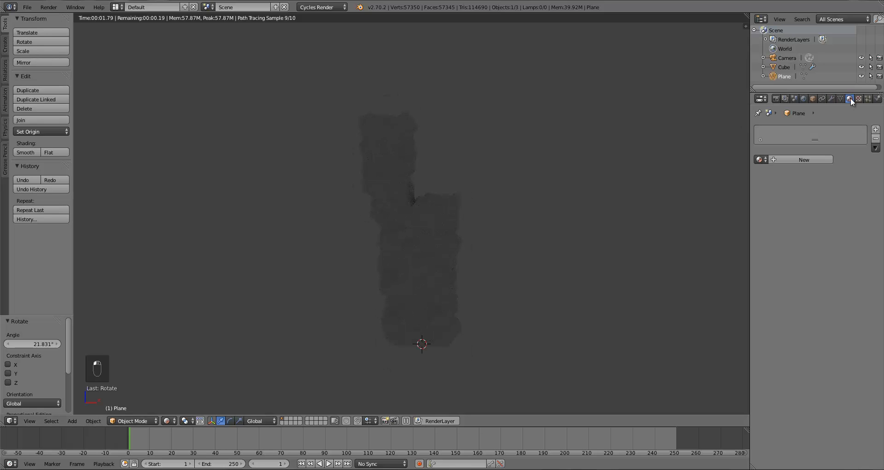
{"action": "left_click", "coordinate": [794, 162]}
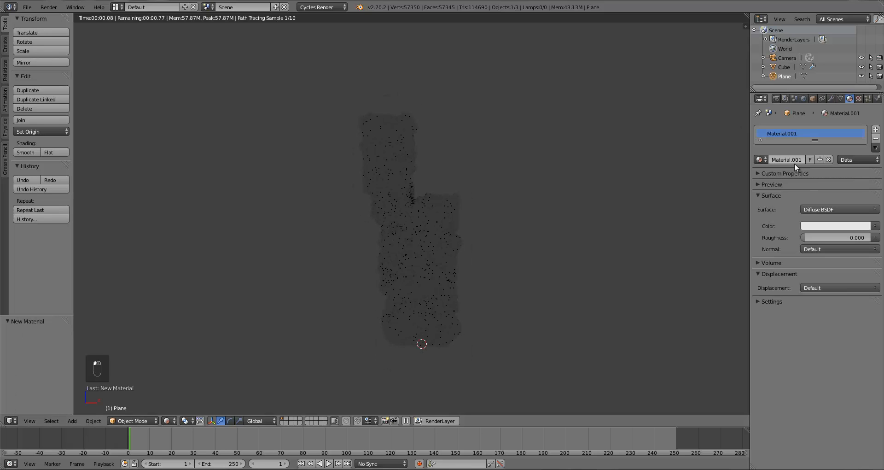
{"action": "left_click", "coordinate": [810, 209]}
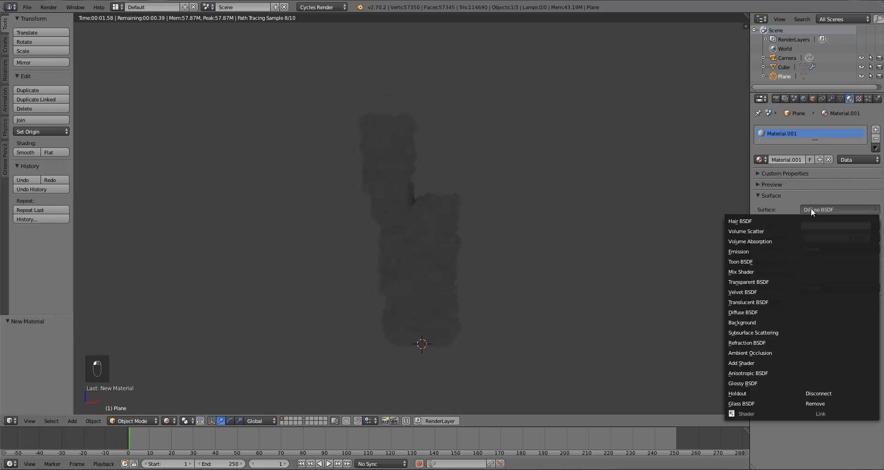
{"action": "left_click", "coordinate": [754, 250]}
{"action": "left_click", "coordinate": [845, 225]}
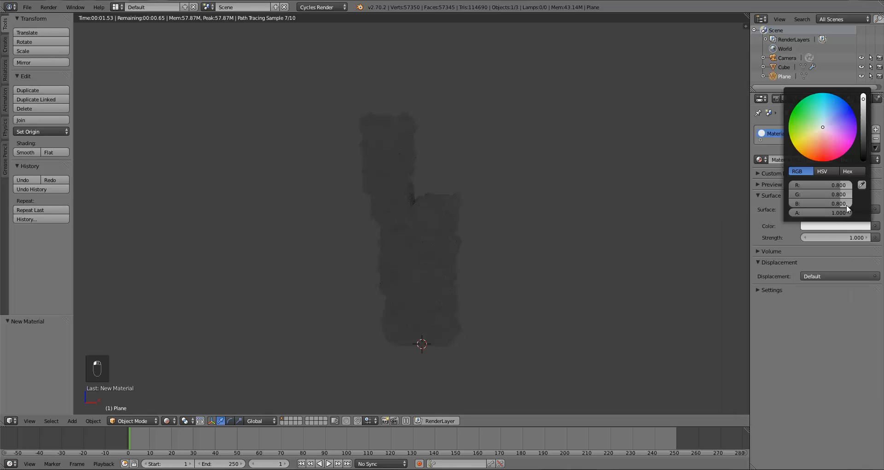
{"action": "left_click_drag", "start_coordinate": [863, 105], "coordinate": [864, 93]}
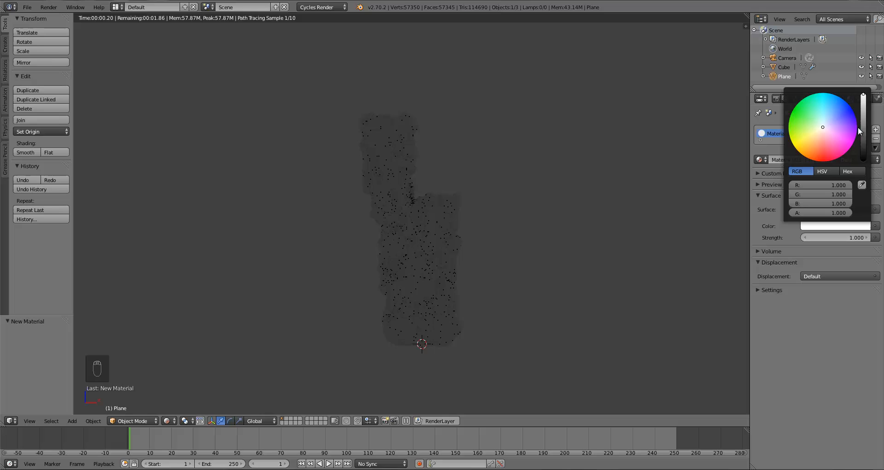
- Set the plane's emission strength to 100, and raise it to 200 for a brighter light
{"action": "left_click", "coordinate": [844, 236]}
{"action": "type", "text": "100"}
{"action": "key", "text": "Return"}
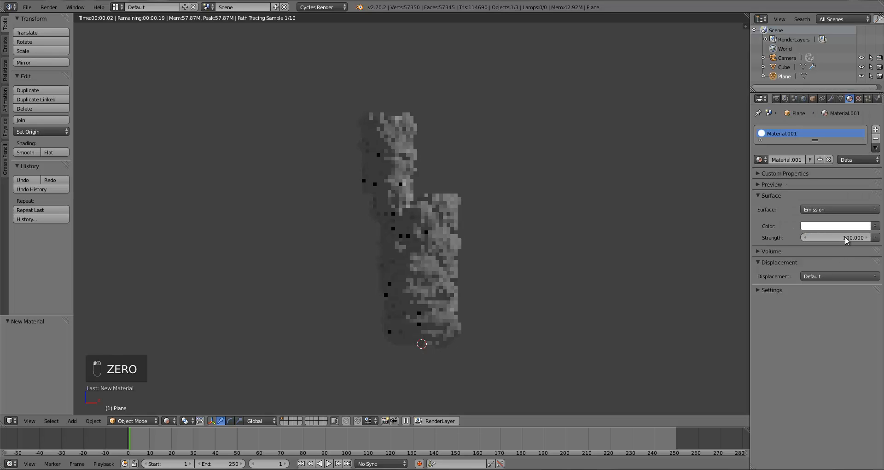
{"action": "left_click", "coordinate": [844, 237]}
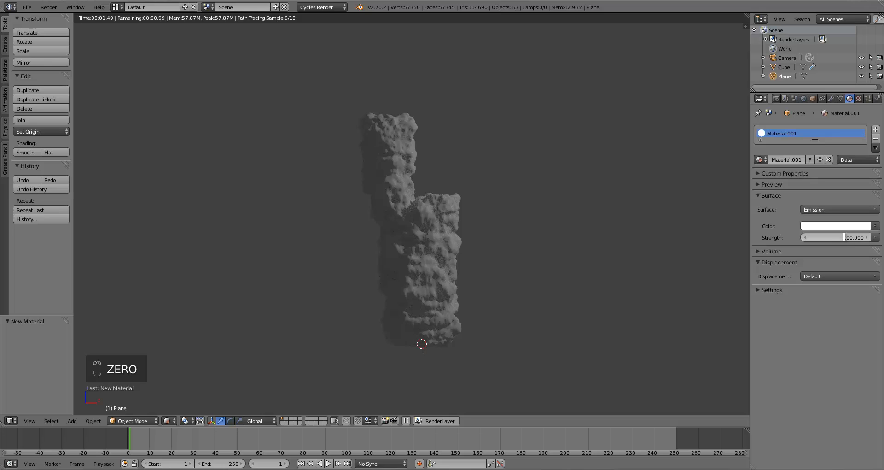
{"action": "type", "text": "200"}
{"action": "key", "text": "Return"}
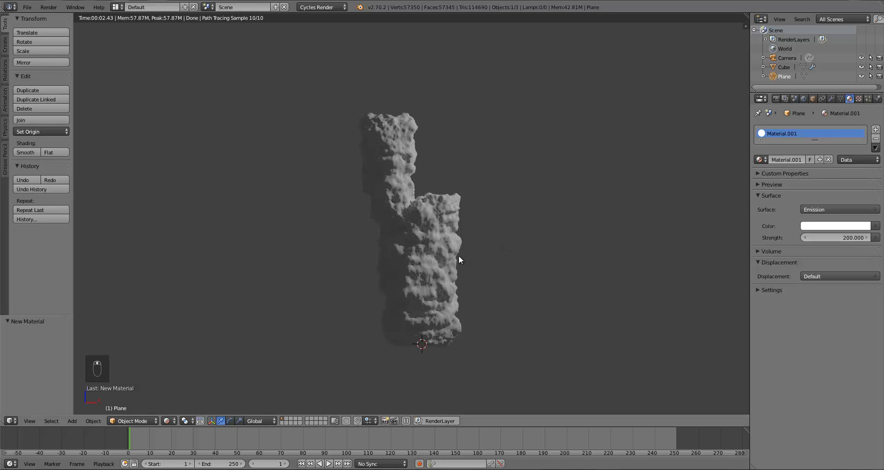
- Examine how the light falls on the chimney from an angle, and return to solid shading in the front view
{"action": "middle_click_drag", "start_coordinate": [459, 255], "coordinate": [455, 255]}
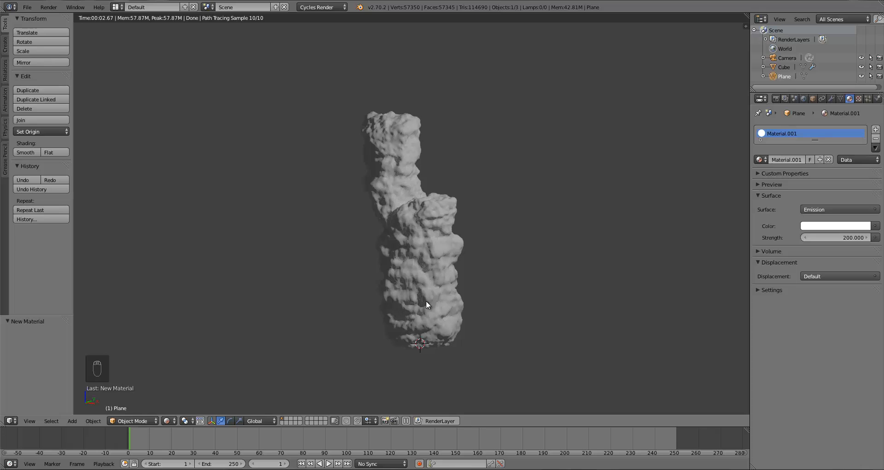
{"action": "key", "text": "z"}
{"action": "key", "text": "z"}
{"action": "key", "text": "z"}
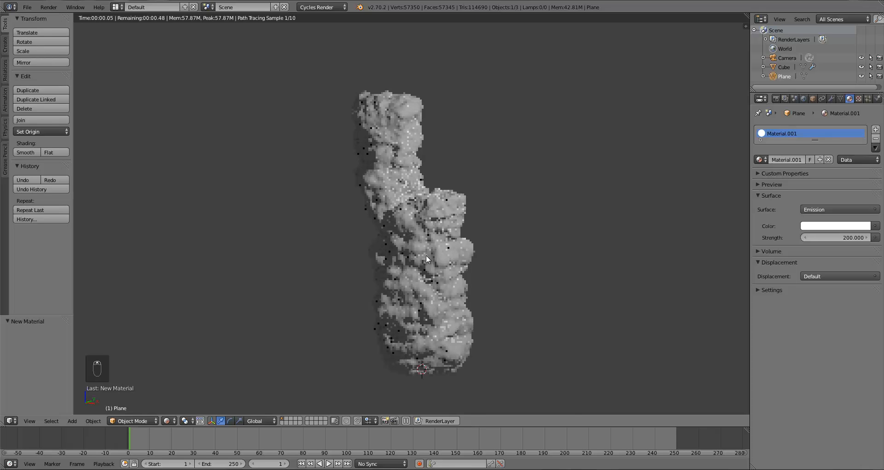
{"action": "key", "text": "KP_1"}
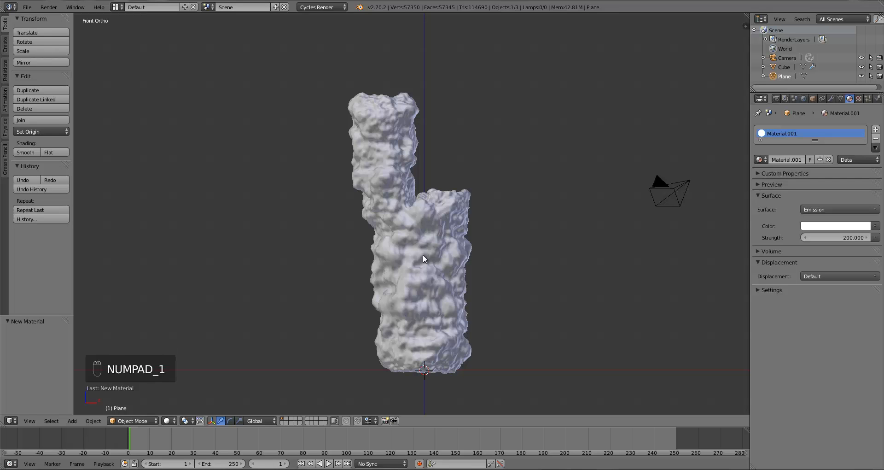
- In the chimney's mesh, mark the lengthwise edge loop through both vents as a seam, and reset the 3D cursor to the centre
{"action": "right_click", "coordinate": [423, 254]}
{"action": "key", "text": "Tab"}
{"action": "middle_click_drag", "start_coordinate": [455, 255], "coordinate": [407, 164]}
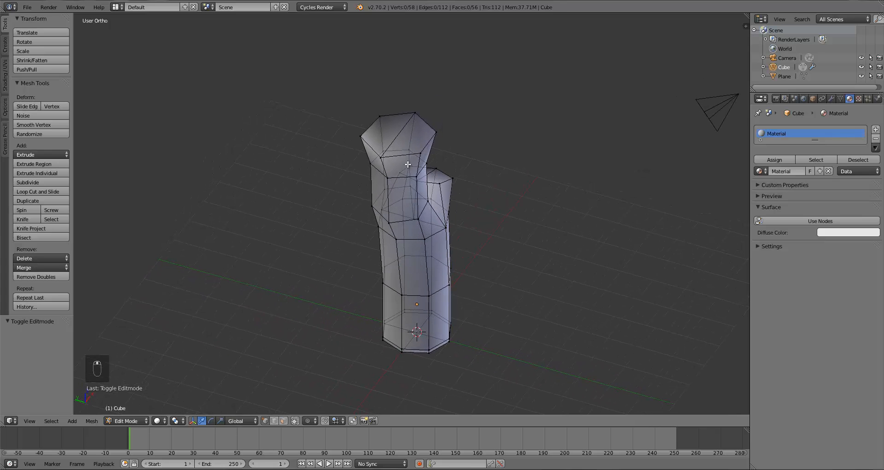
{"action": "right_click", "coordinate": [399, 131], "text": "alt"}
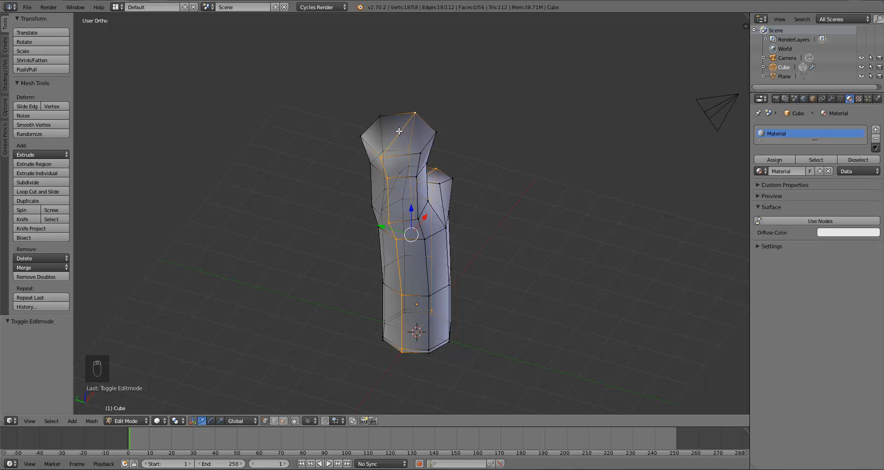
{"action": "key", "text": "ctrl+e"}
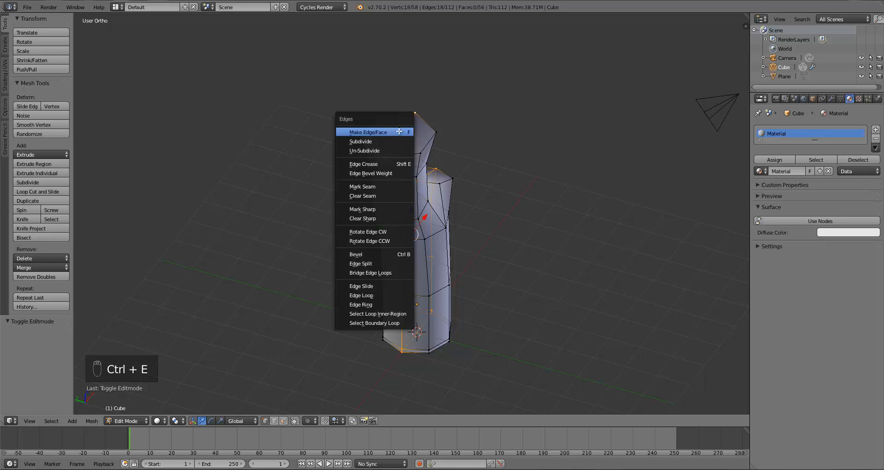
{"action": "left_click", "coordinate": [372, 191]}
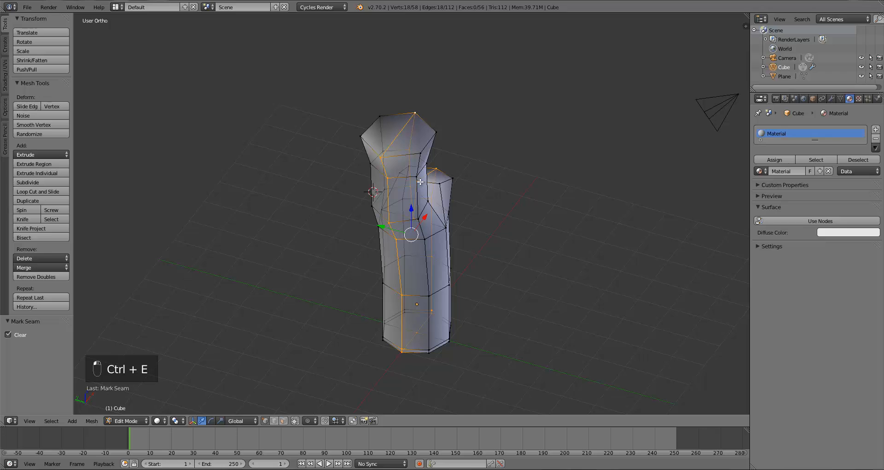
{"action": "key", "text": "shift+s"}
{"action": "left_click", "coordinate": [395, 224]}
{"action": "key", "text": "ctrl+e"}
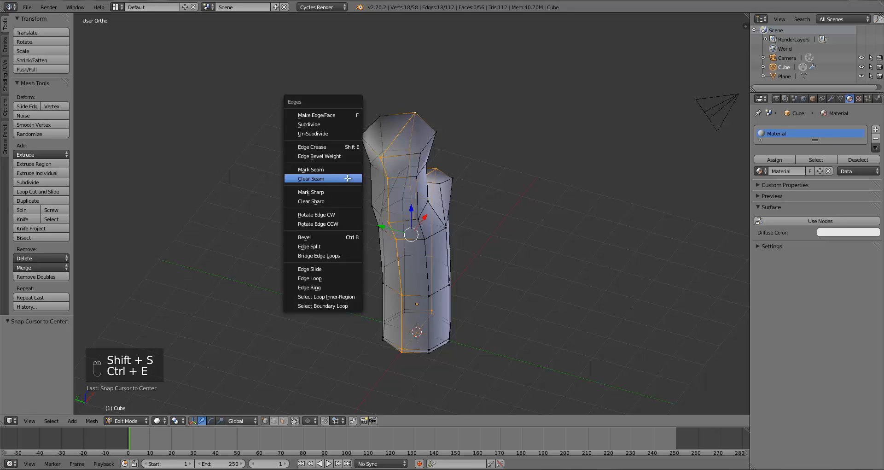
{"action": "left_click", "coordinate": [339, 171]}
{"action": "key", "text": "a"}
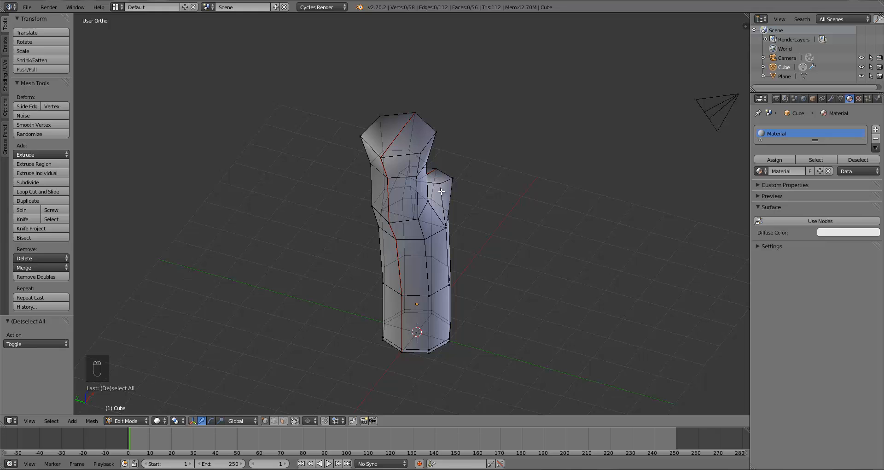
{"action": "middle_click_drag", "start_coordinate": [441, 191], "coordinate": [433, 138]}
{"action": "middle_click_drag", "start_coordinate": [461, 286], "coordinate": [421, 250]}
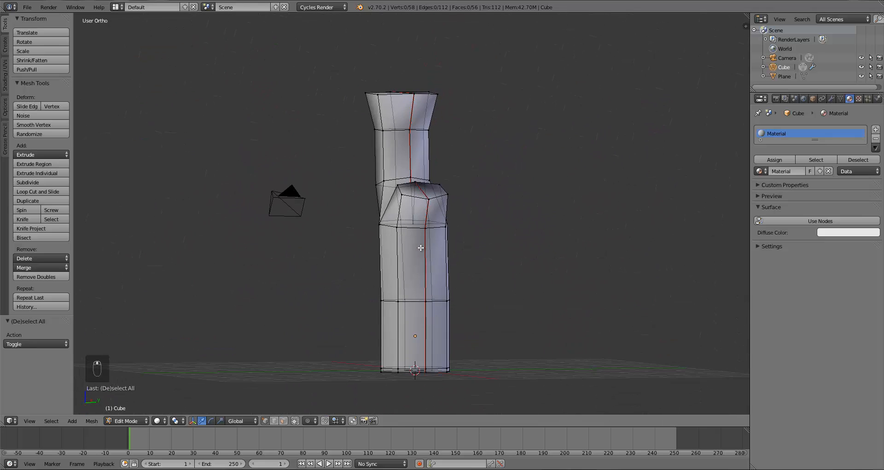
- In the front view, split the 3D viewport into two side-by-side areas and turn the new one into a UV/Image Editor
{"action": "key", "text": "KP_1"}
{"action": "left_click_drag", "start_coordinate": [746, 14], "coordinate": [430, 46]}
{"action": "left_click", "coordinate": [445, 421]}
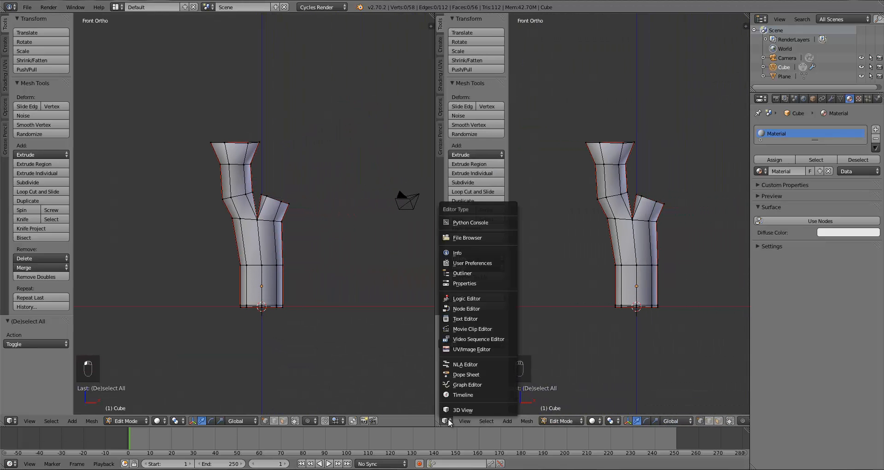
{"action": "left_click", "coordinate": [469, 349]}
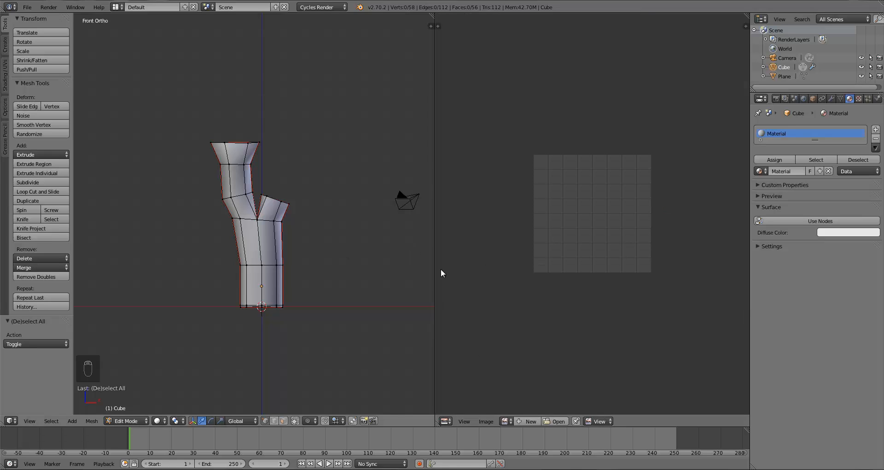
{"action": "left_click_drag", "start_coordinate": [434, 272], "coordinate": [428, 271]}
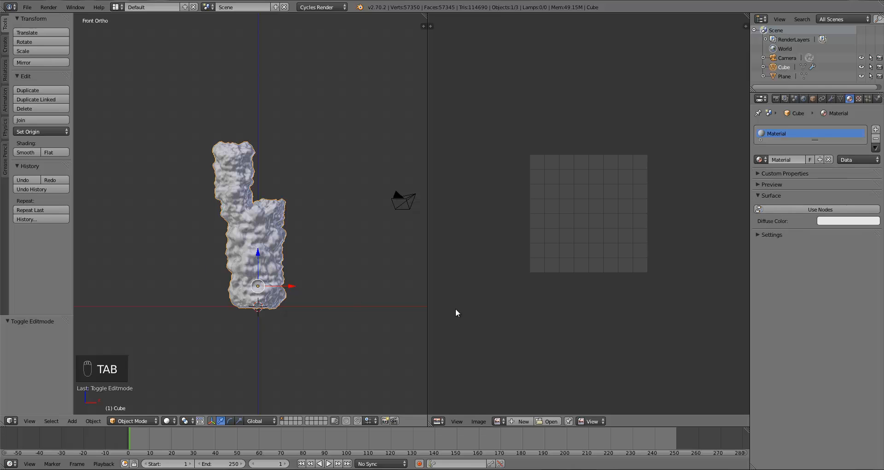
- Open the image RockSmooth0015_2_S.jpg from the Desktop's Sea Vent Textures folder in the UV/Image Editor
{"action": "left_click", "coordinate": [549, 421]}
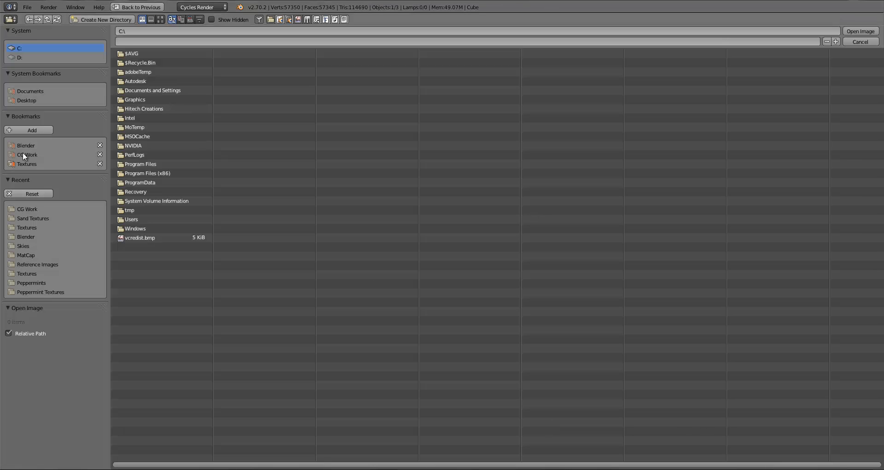
{"action": "left_click", "coordinate": [32, 100]}
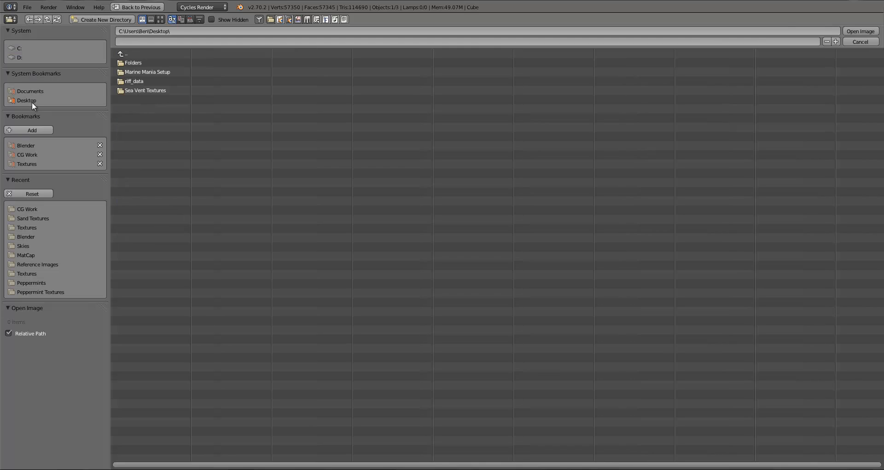
{"action": "left_click", "coordinate": [129, 90]}
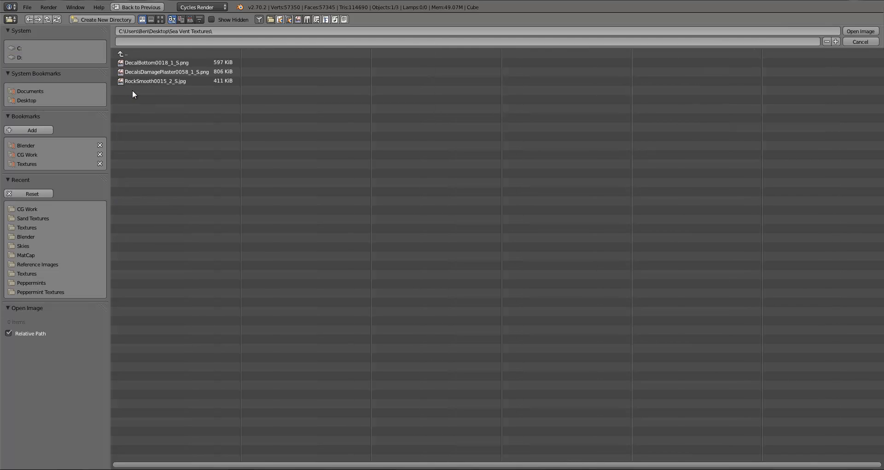
{"action": "left_click", "coordinate": [160, 20]}
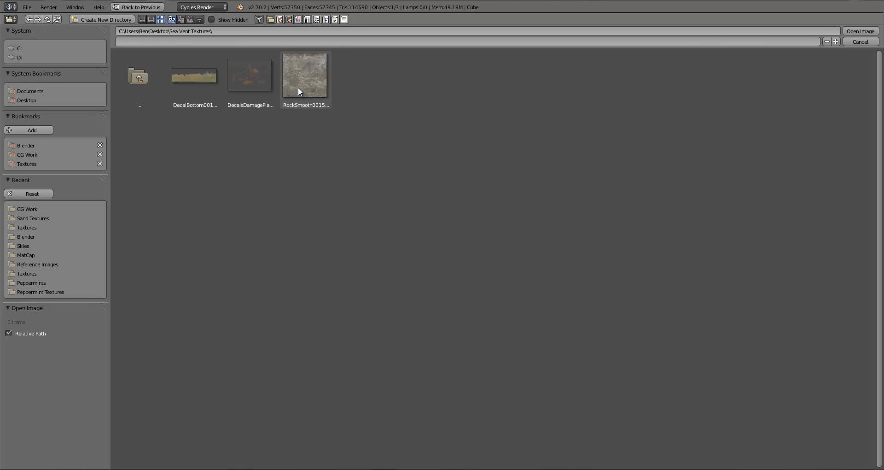
{"action": "double_click", "coordinate": [300, 87]}
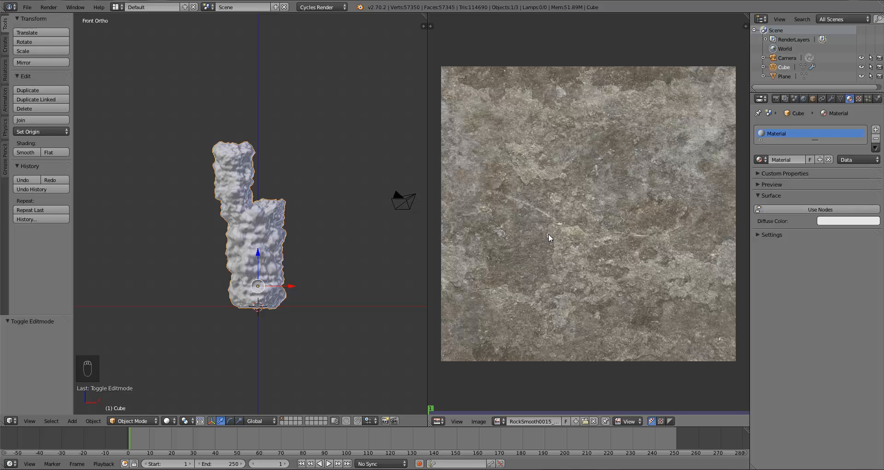
{"action": "mouse_move", "coordinate": [553, 221]}
{"action": "left_mouse_down"}
{"action": "mouse_move", "coordinate": [535, 228]}
{"action": "mouse_move", "coordinate": [573, 238]}
{"action": "mouse_move", "coordinate": [651, 224]}
{"action": "mouse_move", "coordinate": [552, 223]}
{"action": "left_mouse_up"}
- Select the chimney's entire mesh in the front view and unwrap it onto the rock texture
{"action": "middle_click_drag", "start_coordinate": [237, 259], "coordinate": [258, 259]}
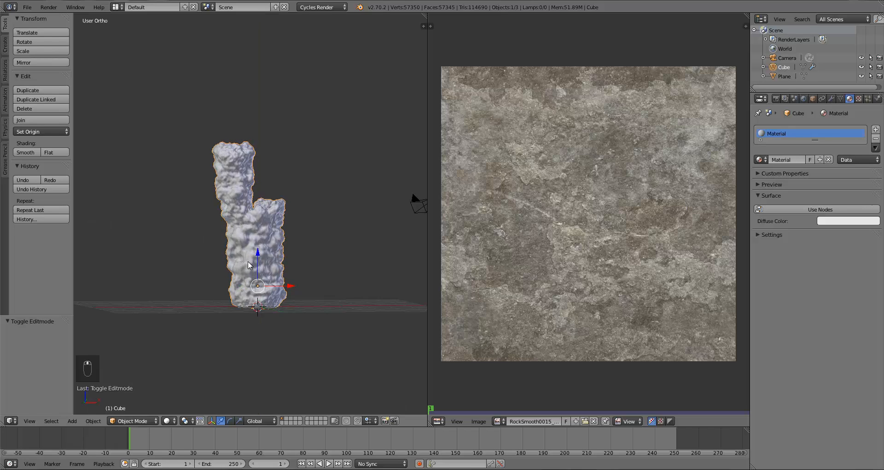
{"action": "key", "text": "KP_1"}
{"action": "key", "text": "Tab"}
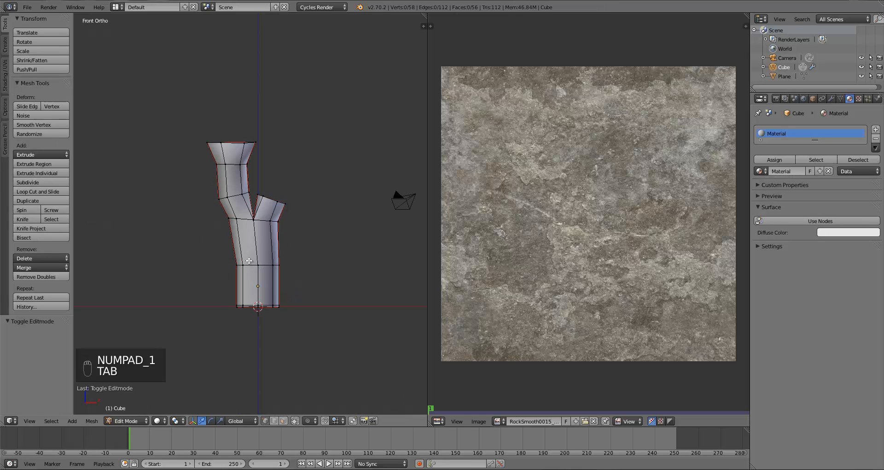
{"action": "key", "text": "a"}
{"action": "key", "text": "a"}
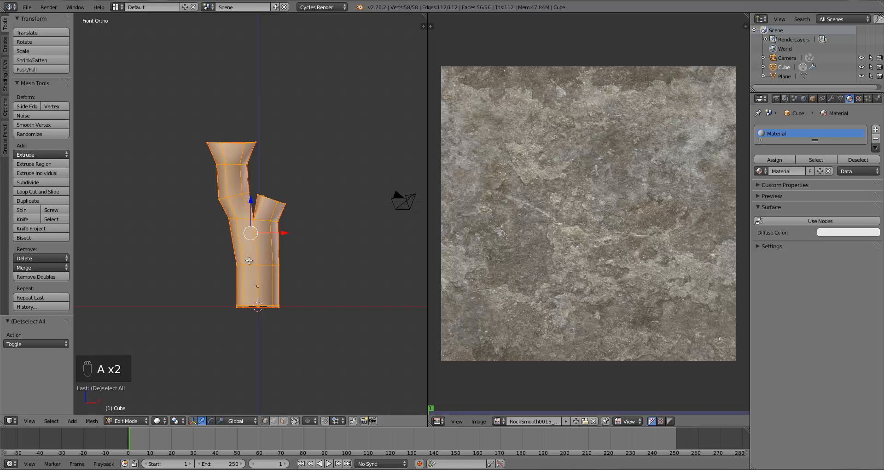
{"action": "key", "text": "u"}
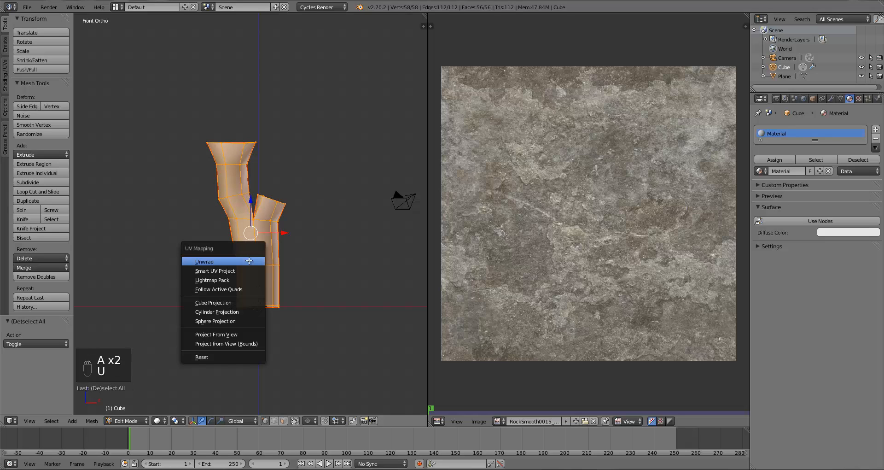
{"action": "left_click", "coordinate": [249, 259]}
- Scale the chimney's whole UV layout up about 4.07 times over the rock image, and shrink it by a factor of about 0.91
{"action": "scroll", "coordinate": [543, 297], "scroll_direction": "down", "scroll_amount": 3}
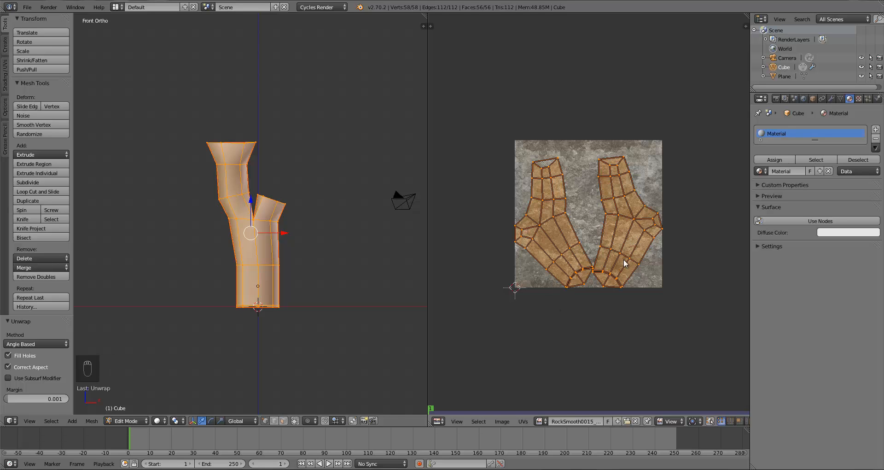
{"action": "scroll", "coordinate": [580, 283], "scroll_direction": "down", "scroll_amount": 1}
{"action": "key", "text": "s"}
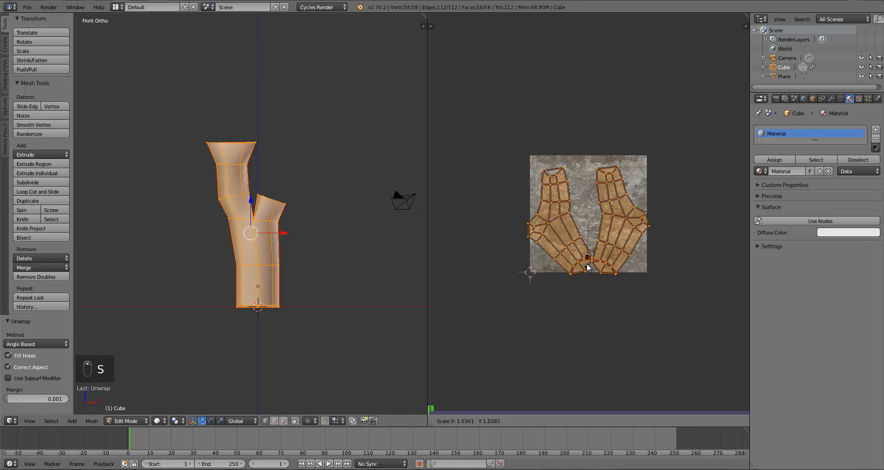
{"action": "left_click", "coordinate": [579, 370]}
{"action": "scroll", "coordinate": [579, 297], "scroll_direction": "down", "scroll_amount": 3}
{"action": "key", "text": "s"}
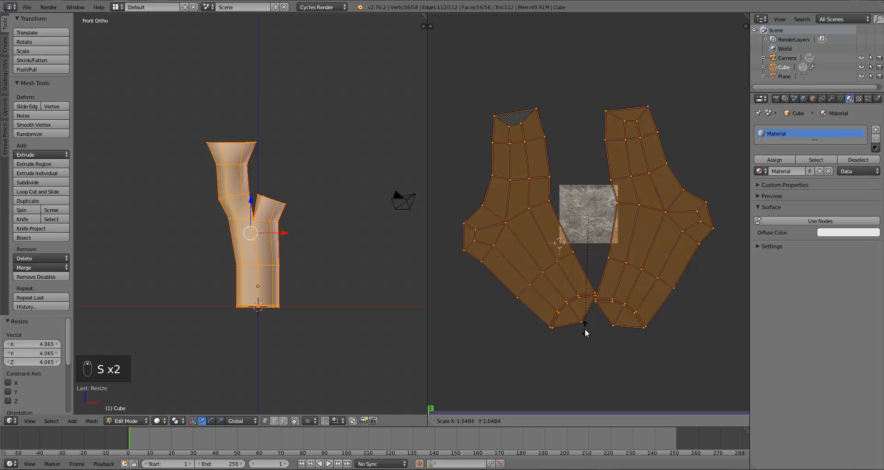
{"action": "left_click", "coordinate": [582, 310]}
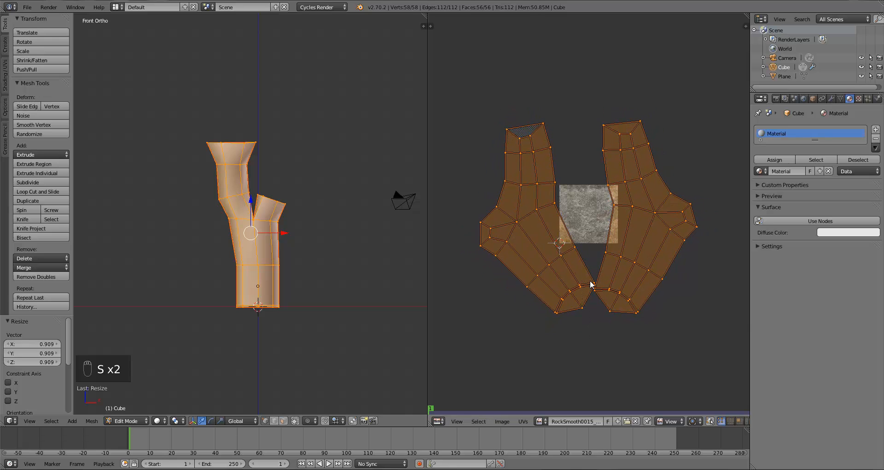
- Enlarge the chimney's UV layout by about 1.11, scale it up slightly once more, and return to Object Mode
{"action": "scroll", "coordinate": [590, 280], "scroll_direction": "up", "scroll_amount": 8}
{"action": "scroll", "coordinate": [590, 280], "scroll_direction": "down", "scroll_amount": 9}
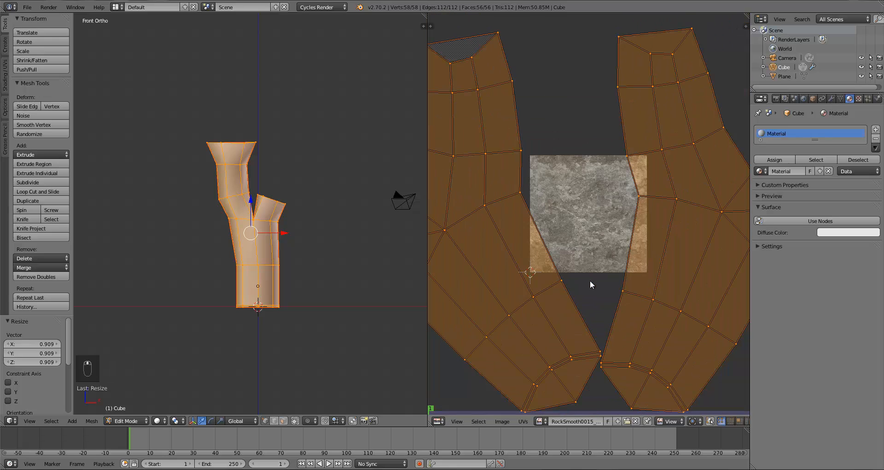
{"action": "key", "text": "s"}
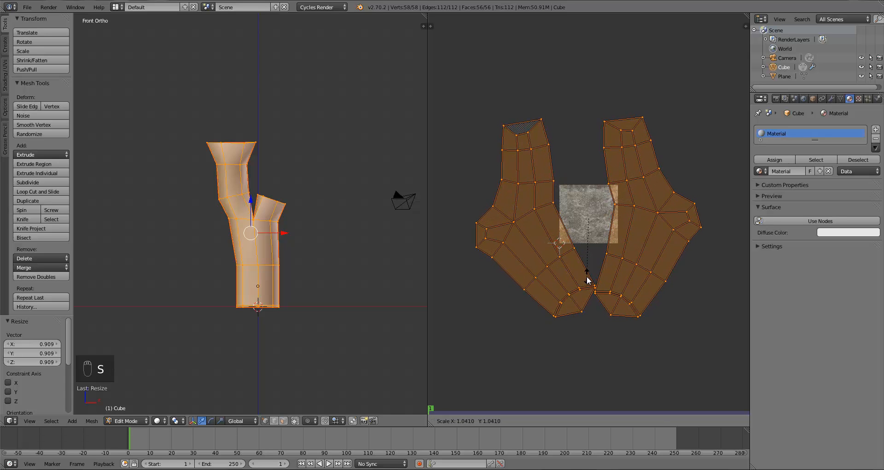
{"action": "left_click", "coordinate": [589, 282]}
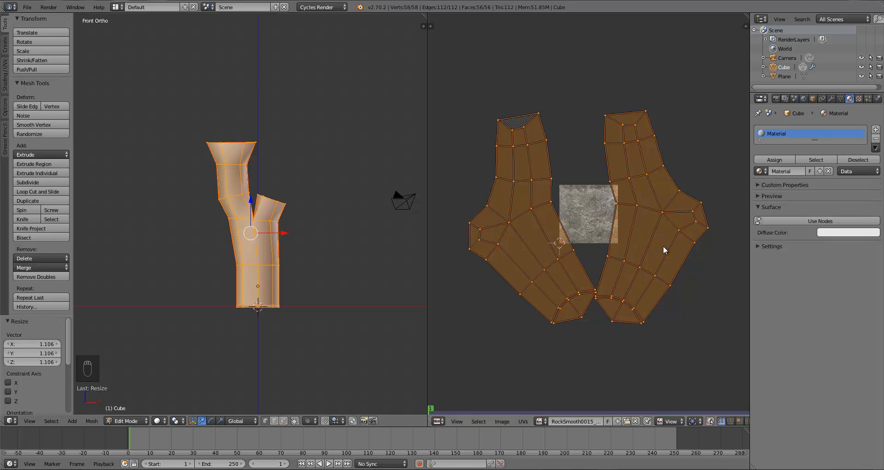
{"action": "key", "text": "s"}
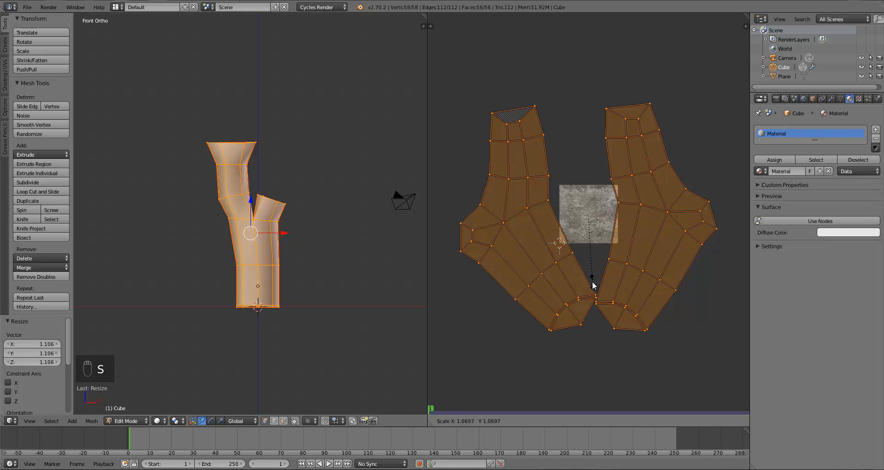
{"action": "left_click", "coordinate": [593, 286]}
{"action": "key", "text": "Tab"}
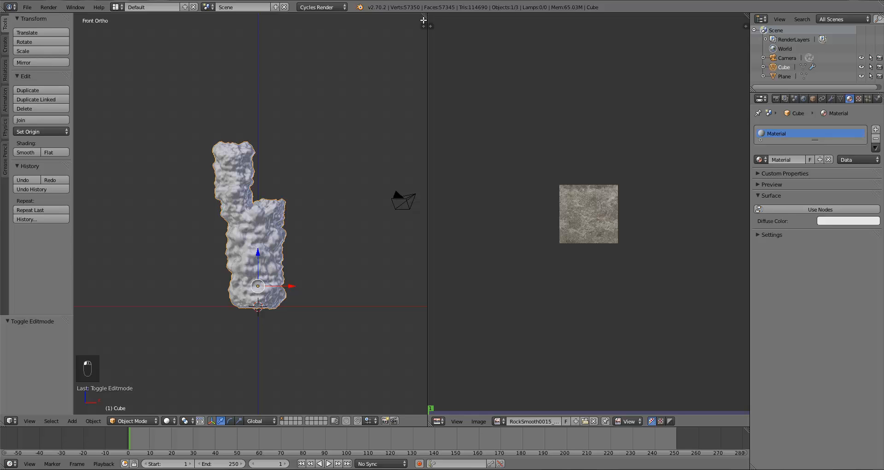
- Split the 3D viewport horizontally and turn the new upper area into a Node Editor
{"action": "left_click_drag", "start_coordinate": [425, 17], "coordinate": [394, 152]}
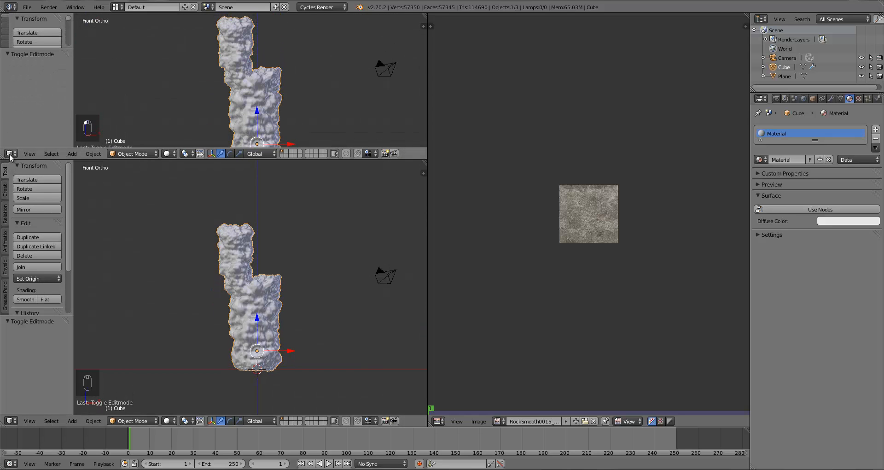
{"action": "left_click", "coordinate": [10, 153]}
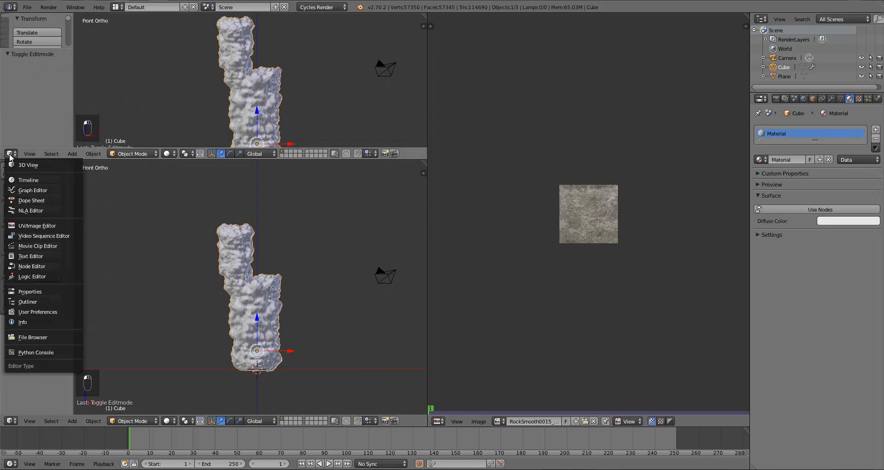
{"action": "left_click", "coordinate": [28, 264]}
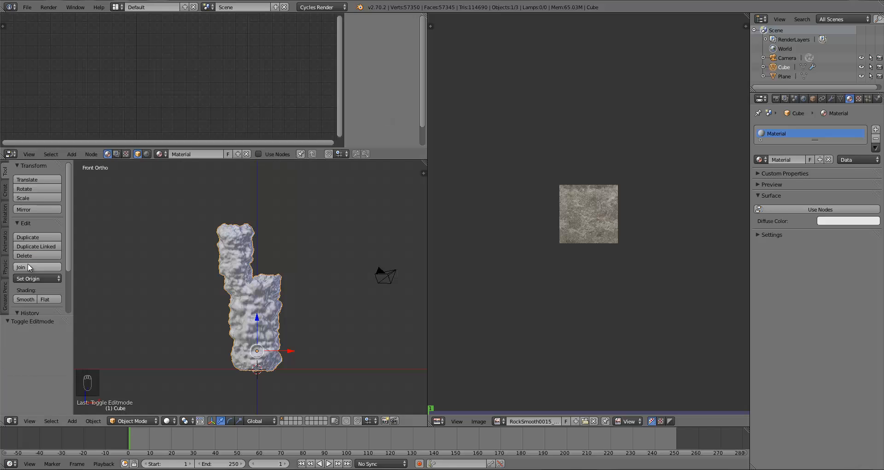
- Enable nodes for the chimney's material and rename the material Rock
{"action": "left_click", "coordinate": [257, 154]}
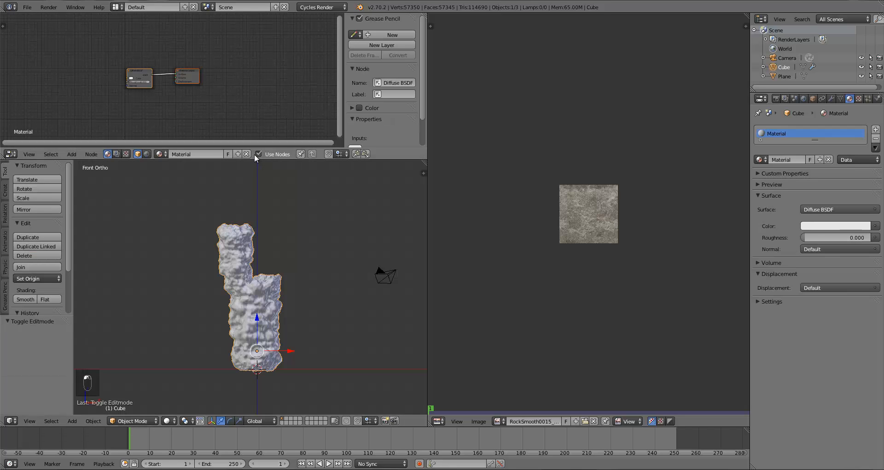
{"action": "left_click", "coordinate": [193, 155]}
{"action": "type", "text": "Rock"}
{"action": "key", "text": "Return"}
- Shift the Material Output and Diffuse BSDF nodes over to make room for a texture node before them
{"action": "left_click_drag", "start_coordinate": [187, 83], "coordinate": [235, 82]}
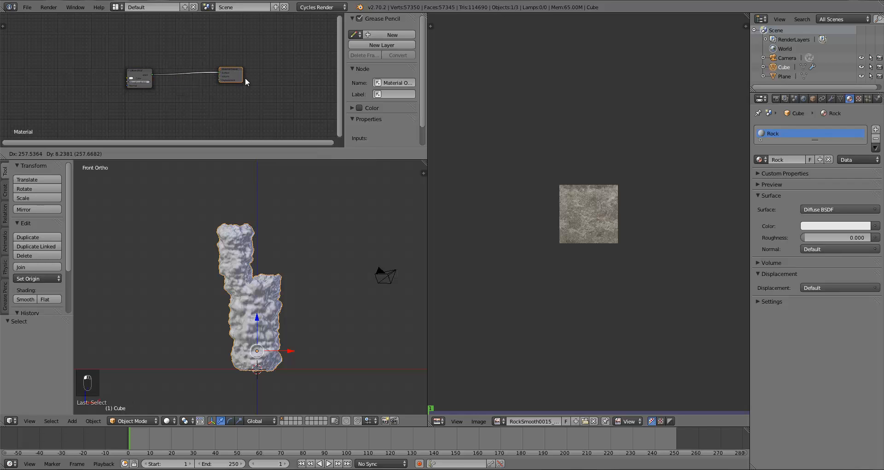
{"action": "left_click_drag", "start_coordinate": [139, 71], "coordinate": [178, 68]}
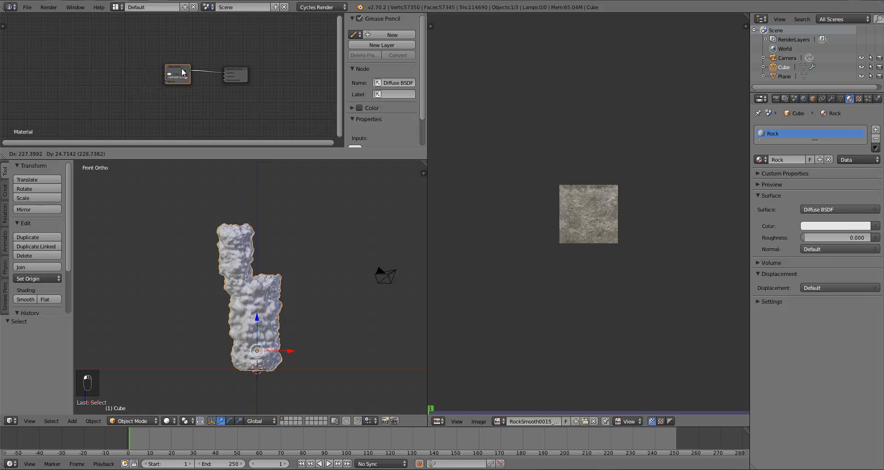
{"action": "left_click_drag", "start_coordinate": [242, 80], "coordinate": [264, 79]}
{"action": "left_click_drag", "start_coordinate": [164, 76], "coordinate": [184, 72]}
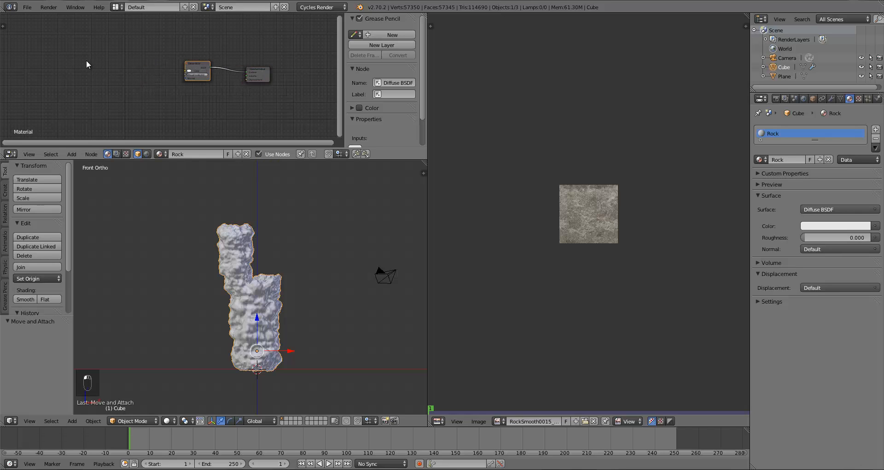
- Add an Image Texture node before the Diffuse BSDF and connect its Color output to the shader's Color input
{"action": "key", "text": "a"}
{"action": "key", "text": "shift+a"}
{"action": "mouse_move", "coordinate": [55, 96]}
{"action": "left_click", "coordinate": [109, 93]}
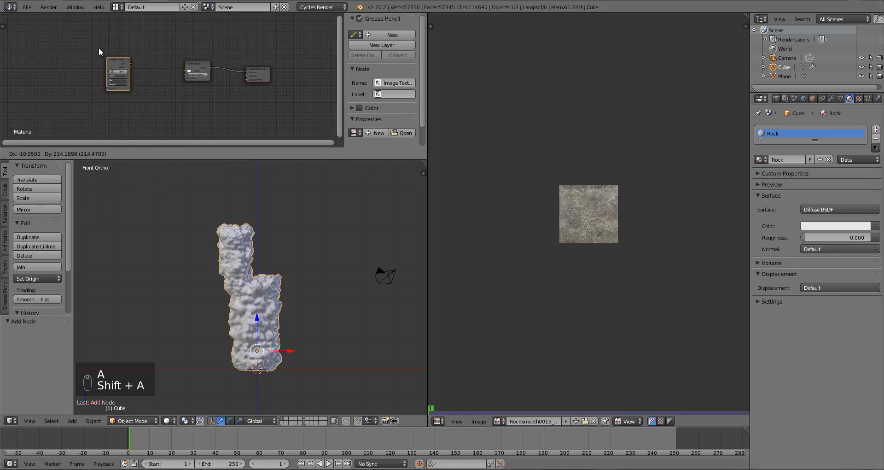
{"action": "left_click", "coordinate": [98, 48]}
{"action": "left_click_drag", "start_coordinate": [121, 54], "coordinate": [185, 71]}
- Bring the three Rock material nodes closer together and assign RockSmooth0015_2_S.jpg to the Image Texture node
{"action": "middle_click_drag", "start_coordinate": [146, 95], "coordinate": [110, 100]}
{"action": "scroll", "coordinate": [187, 115], "scroll_direction": "up", "scroll_amount": 1}
{"action": "scroll", "coordinate": [129, 102], "scroll_direction": "up", "scroll_amount": 3}
{"action": "scroll", "coordinate": [114, 101], "scroll_direction": "up", "scroll_amount": 2}
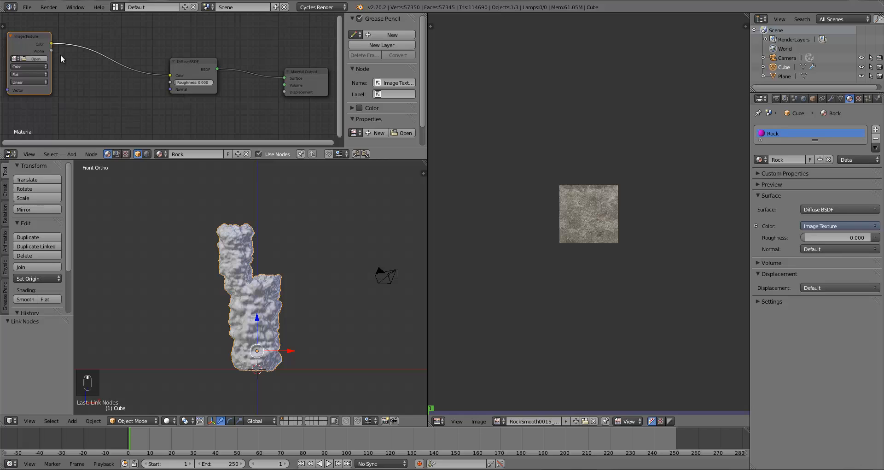
{"action": "left_click_drag", "start_coordinate": [42, 50], "coordinate": [111, 60]}
{"action": "left_click_drag", "start_coordinate": [292, 90], "coordinate": [258, 73]}
{"action": "scroll", "coordinate": [193, 115], "scroll_direction": "up", "scroll_amount": 2}
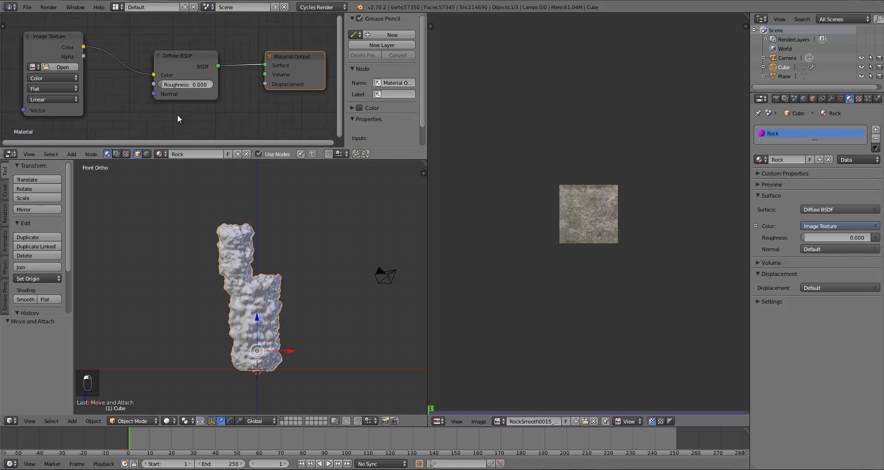
{"action": "left_click", "coordinate": [33, 67]}
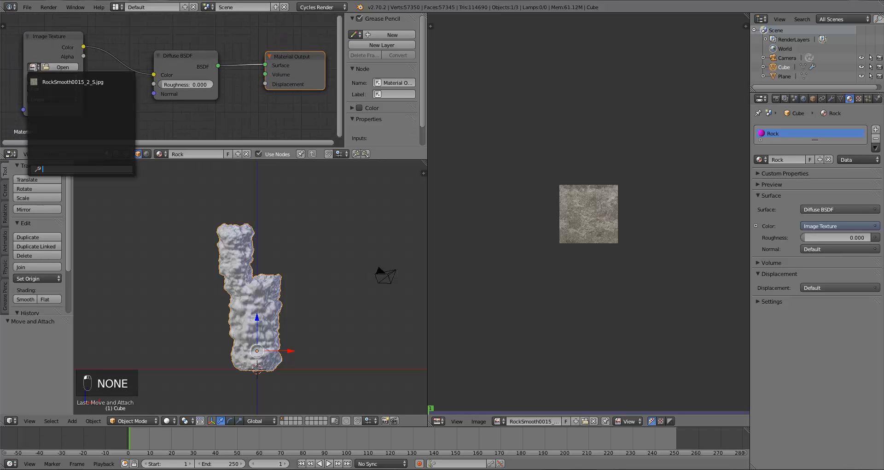
{"action": "left_click", "coordinate": [34, 82]}
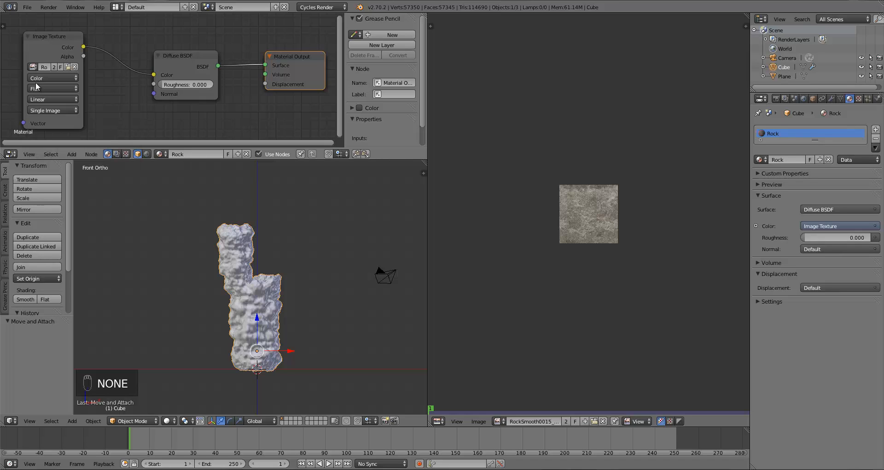
- Set the 3D viewport shading to Texture and examine the rock texture on the chimney up close and from several sides
{"action": "left_click", "coordinate": [167, 421]}
{"action": "left_click", "coordinate": [198, 382]}
{"action": "middle_click_drag", "start_coordinate": [203, 354], "coordinate": [276, 351]}
{"action": "scroll", "coordinate": [208, 349], "scroll_direction": "up", "scroll_amount": 4}
{"action": "scroll", "coordinate": [259, 350], "scroll_direction": "up", "scroll_amount": 2}
{"action": "scroll", "coordinate": [241, 334], "scroll_direction": "up", "scroll_amount": 5}
{"action": "scroll", "coordinate": [259, 339], "scroll_direction": "up", "scroll_amount": 3}
{"action": "scroll", "coordinate": [260, 343], "scroll_direction": "down", "scroll_amount": 2}
{"action": "scroll", "coordinate": [261, 348], "scroll_direction": "down", "scroll_amount": 12}
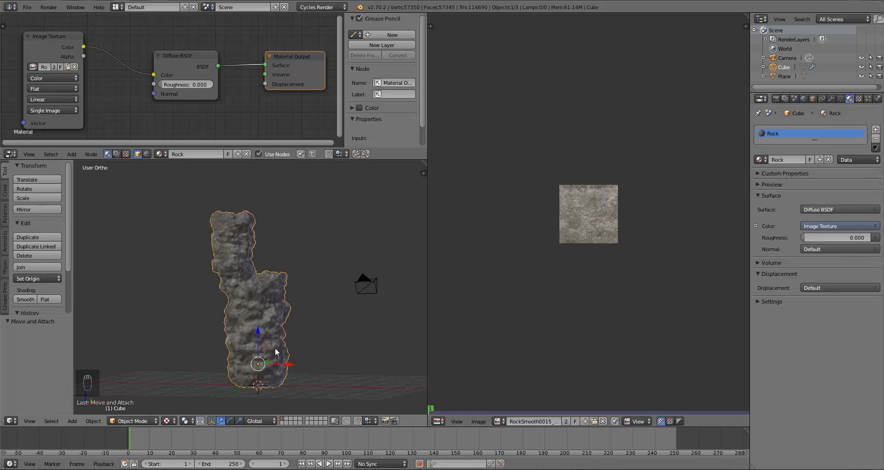
{"action": "middle_click_drag", "start_coordinate": [268, 346], "coordinate": [298, 338]}
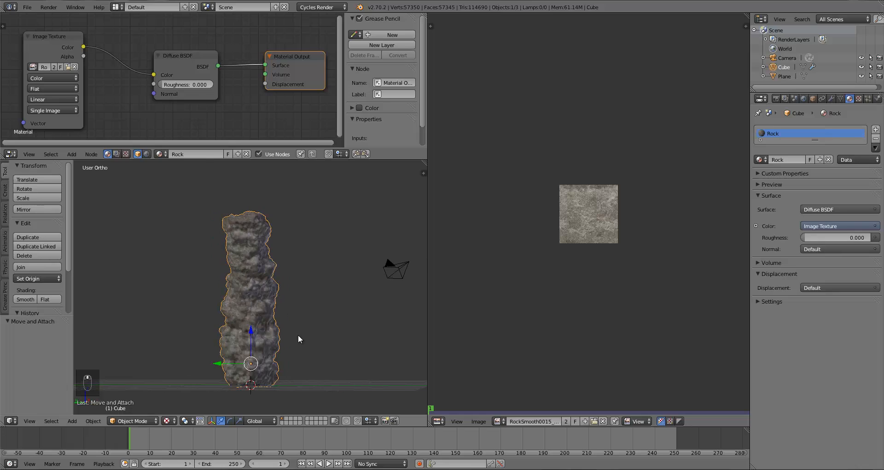
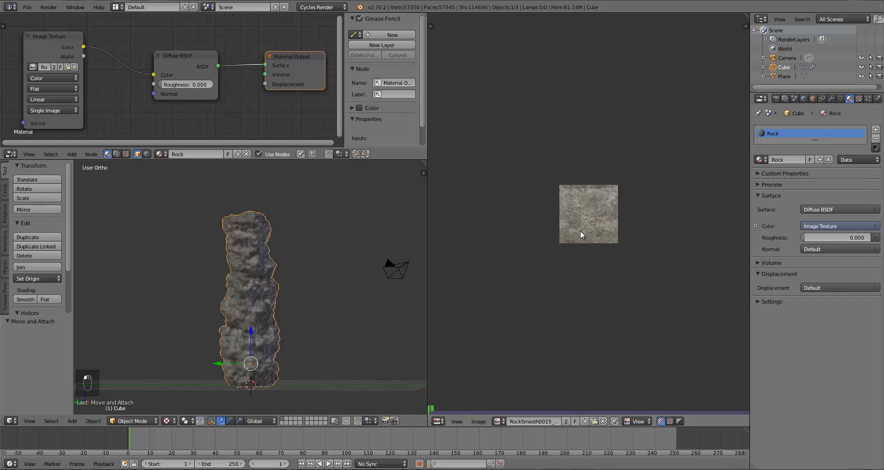
- View the rock image larger, and move the Material Output and Diffuse BSDF nodes closer to the Image Texture node
{"action": "scroll", "coordinate": [579, 231], "scroll_direction": "up", "scroll_amount": 6}
{"action": "scroll", "coordinate": [575, 232], "scroll_direction": "down", "scroll_amount": 2}
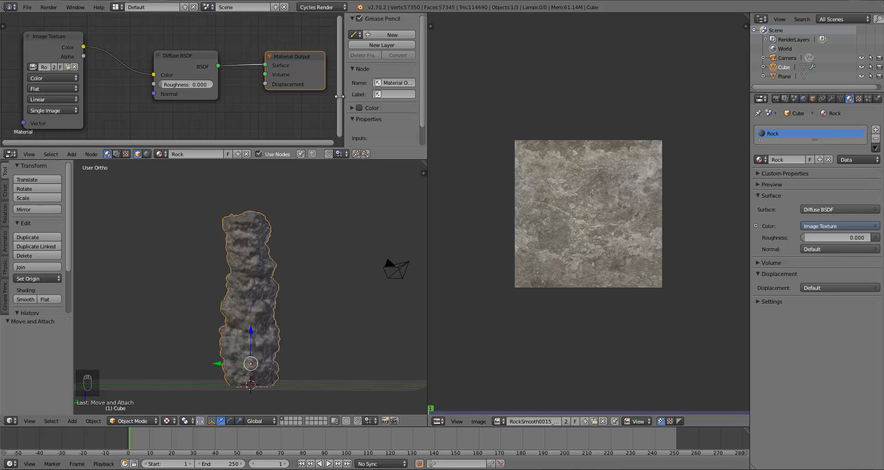
{"action": "left_click_drag", "start_coordinate": [295, 69], "coordinate": [278, 64]}
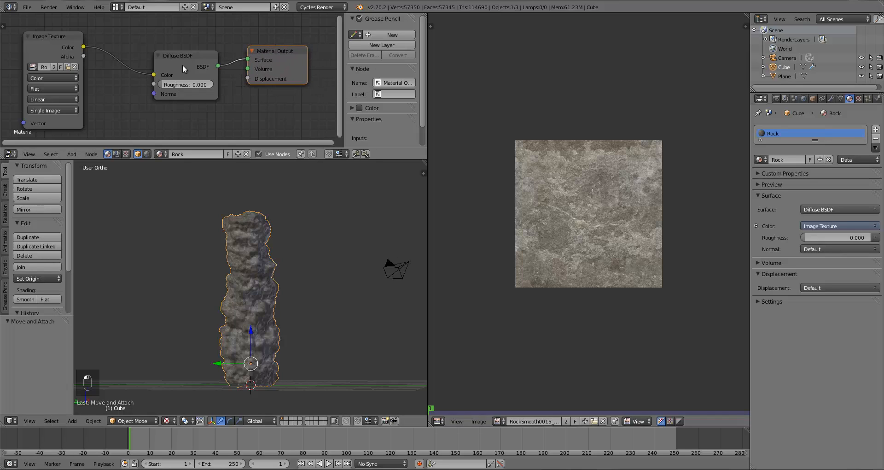
{"action": "left_click_drag", "start_coordinate": [173, 60], "coordinate": [158, 58]}
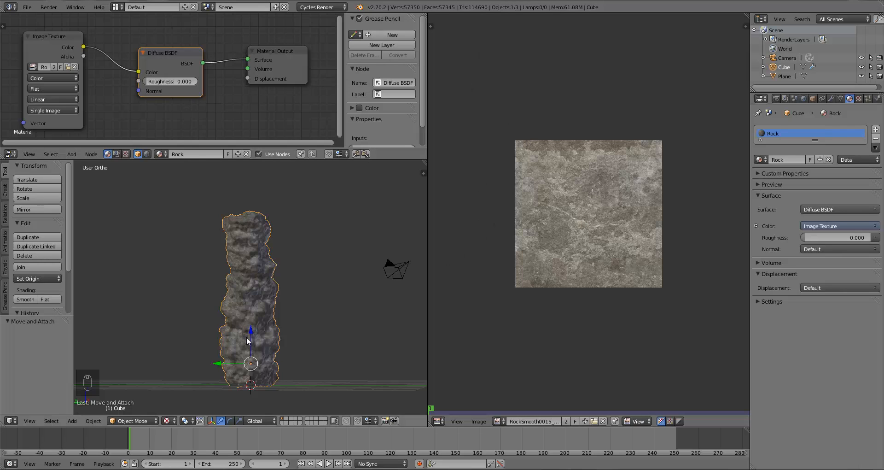
- Return to the front view, set the viewport shading to Rendered, and inspect the textured chimney from an angle
{"action": "middle_click_drag", "start_coordinate": [206, 310], "coordinate": [258, 322]}
{"action": "key", "text": "KP_1"}
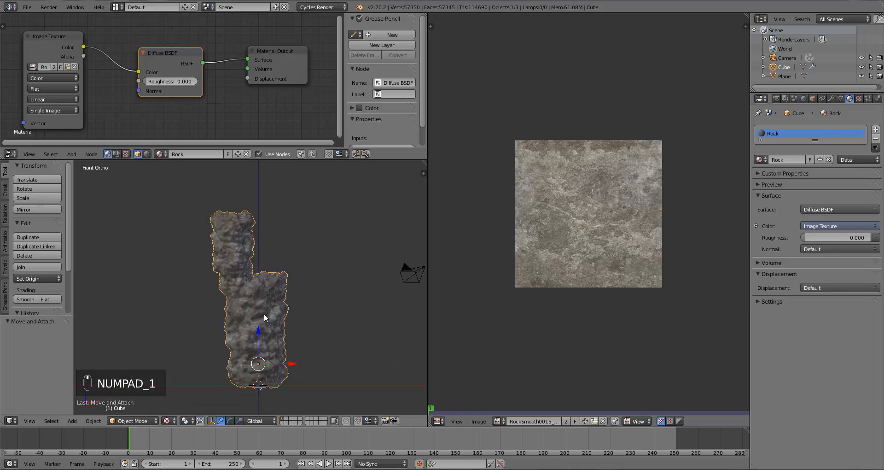
{"action": "key", "text": "KP_1"}
{"action": "left_click", "coordinate": [167, 421]}
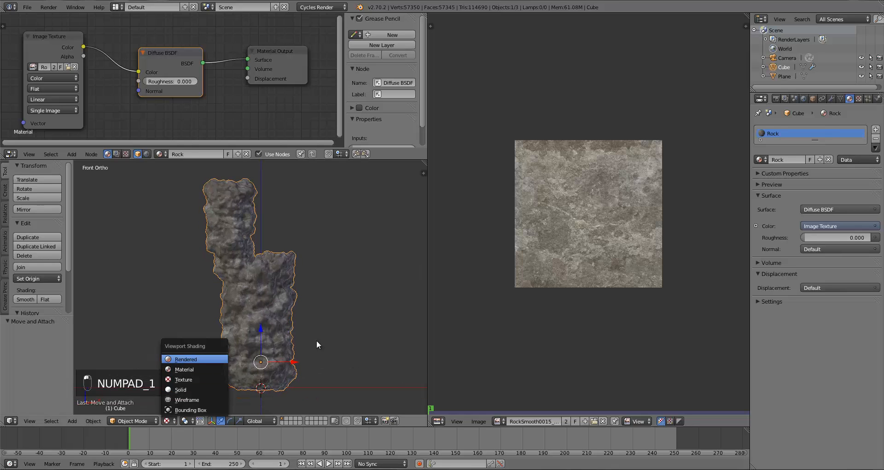
{"action": "left_click", "coordinate": [184, 359]}
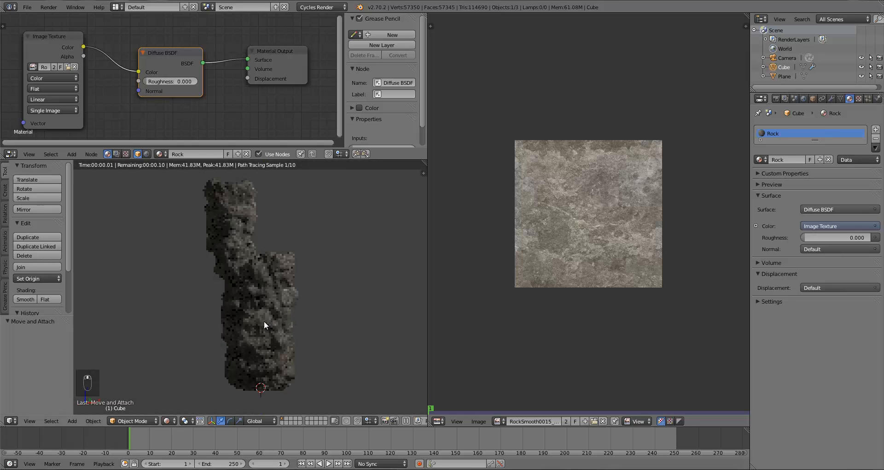
{"action": "middle_click_drag", "start_coordinate": [263, 320], "coordinate": [289, 337]}
{"action": "scroll", "coordinate": [288, 338], "scroll_direction": "down", "scroll_amount": 2}
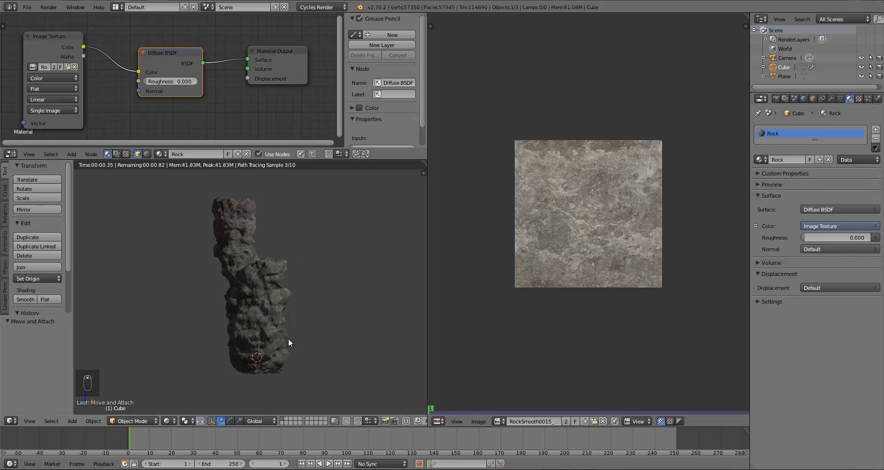
- Select the light plane and set its emission strength to 400, after trying 300 and 500
{"action": "scroll", "coordinate": [295, 327], "scroll_direction": "down", "scroll_amount": 1}
{"action": "middle_click_drag", "start_coordinate": [307, 312], "coordinate": [286, 321]}
{"action": "right_click", "coordinate": [333, 254]}
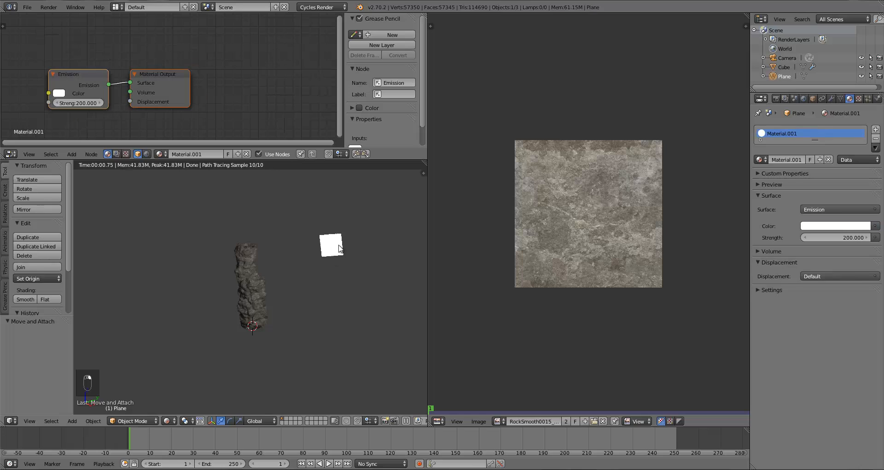
{"action": "left_click", "coordinate": [842, 238]}
{"action": "type", "text": "300"}
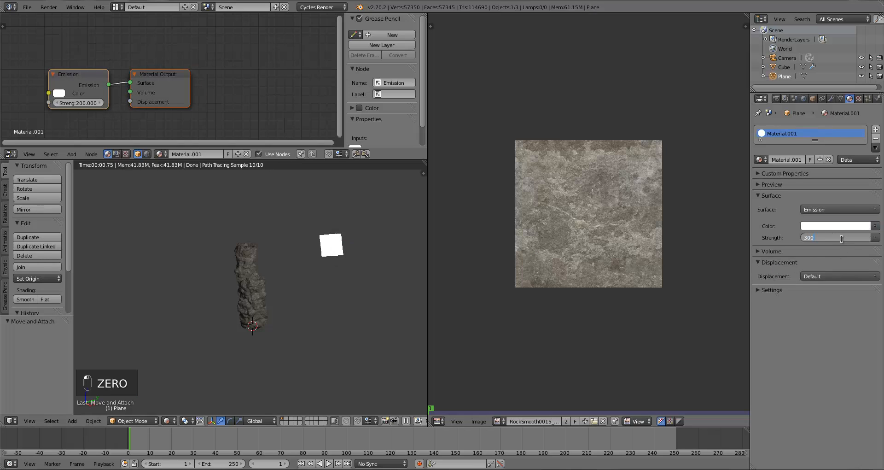
{"action": "key", "text": "Return"}
{"action": "left_click", "coordinate": [842, 239]}
{"action": "type", "text": "500"}
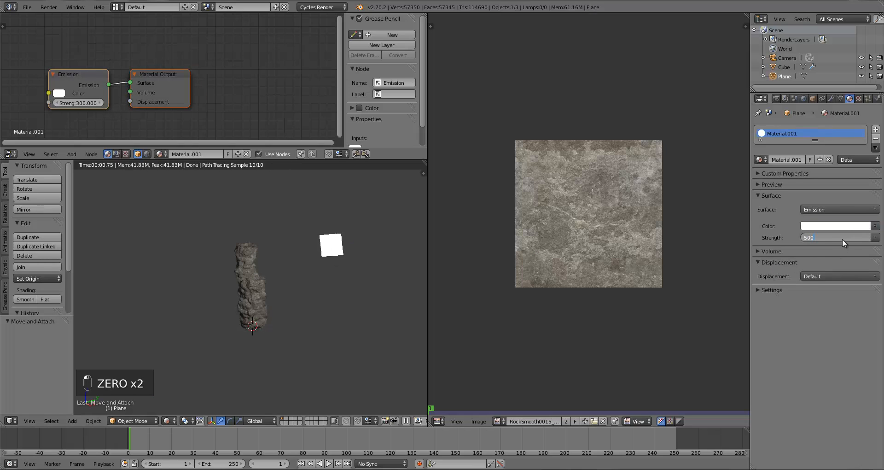
{"action": "key", "text": "Return"}
{"action": "left_click", "coordinate": [843, 238]}
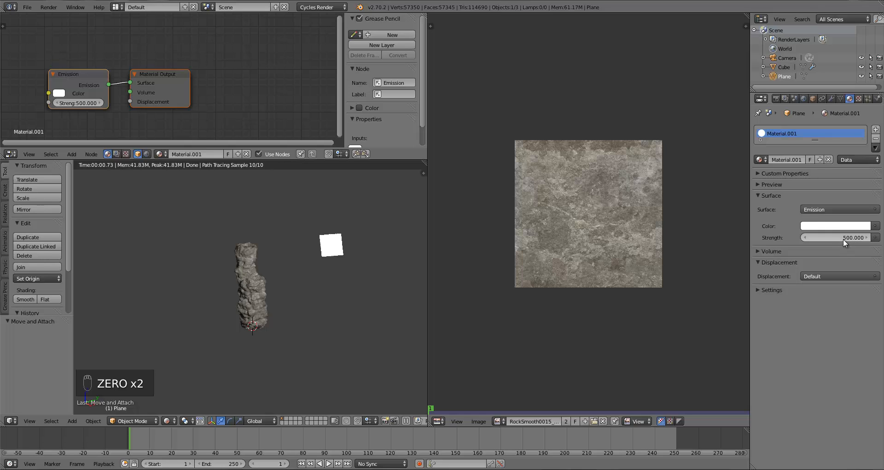
{"action": "type", "text": "400"}
{"action": "key", "text": "Return"}
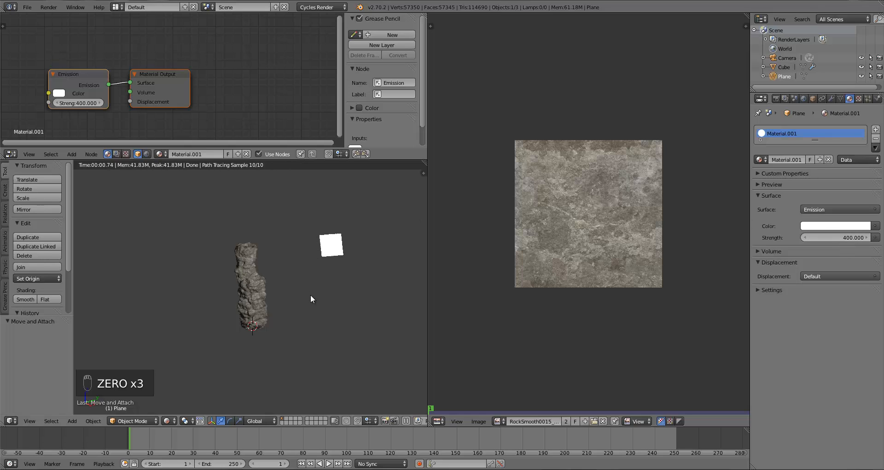
- Check the relit rock from the front and at an angle, then select it and return the viewport to solid shading
{"action": "key", "text": "KP_1"}
{"action": "scroll", "coordinate": [282, 294], "scroll_direction": "up", "scroll_amount": 4}
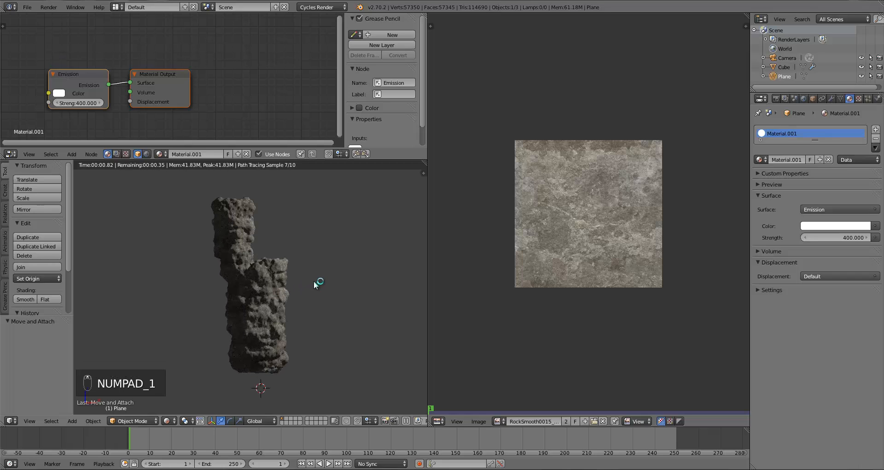
{"action": "middle_click_drag", "start_coordinate": [313, 280], "coordinate": [287, 304]}
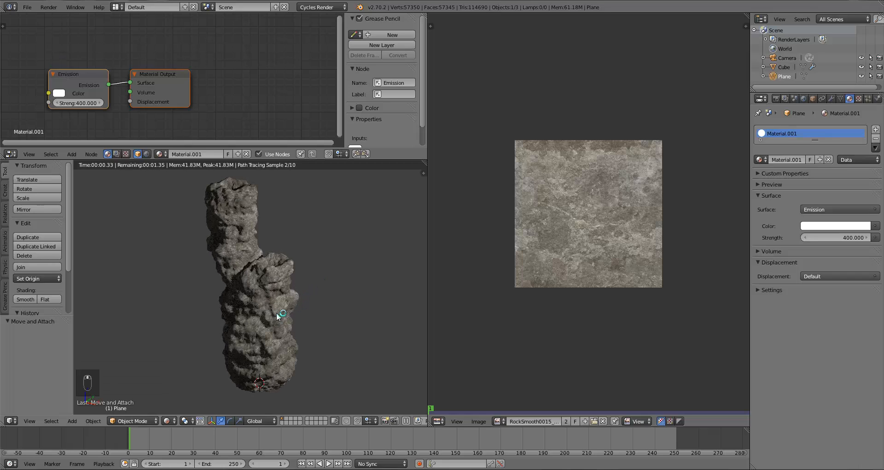
{"action": "right_click", "coordinate": [248, 290]}
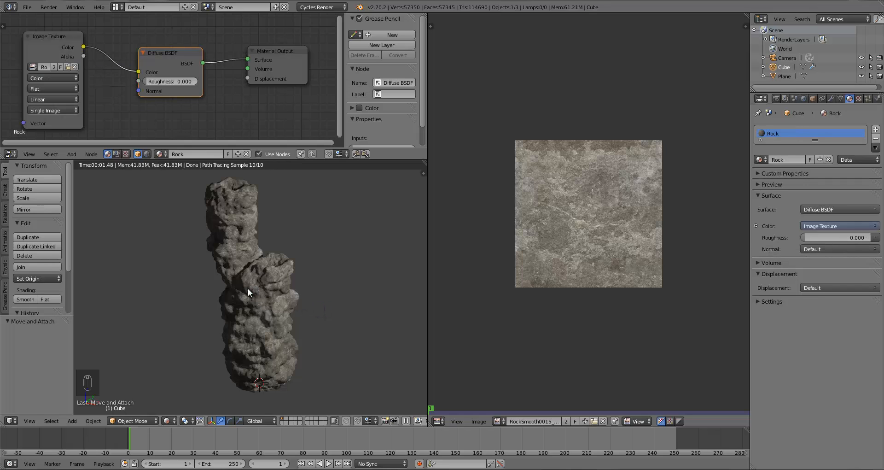
{"action": "key", "text": "z"}
{"action": "key", "text": "z"}
{"action": "key", "text": "z"}
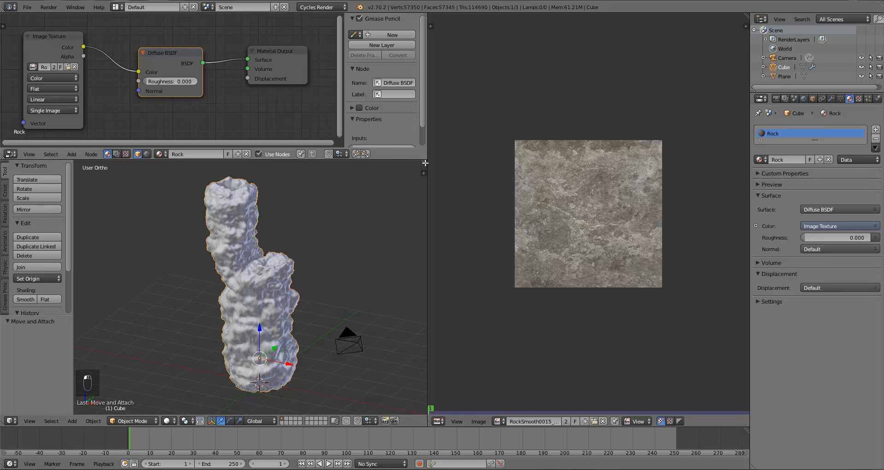
- Merge the work areas into one, split it horizontally with a Node Editor above the 3D view, and show the rock in front view
{"action": "left_click_drag", "start_coordinate": [424, 162], "coordinate": [393, 112]}
{"action": "left_click_drag", "start_coordinate": [420, 19], "coordinate": [636, 93]}
{"action": "scroll", "coordinate": [506, 218], "scroll_direction": "down", "scroll_amount": 5}
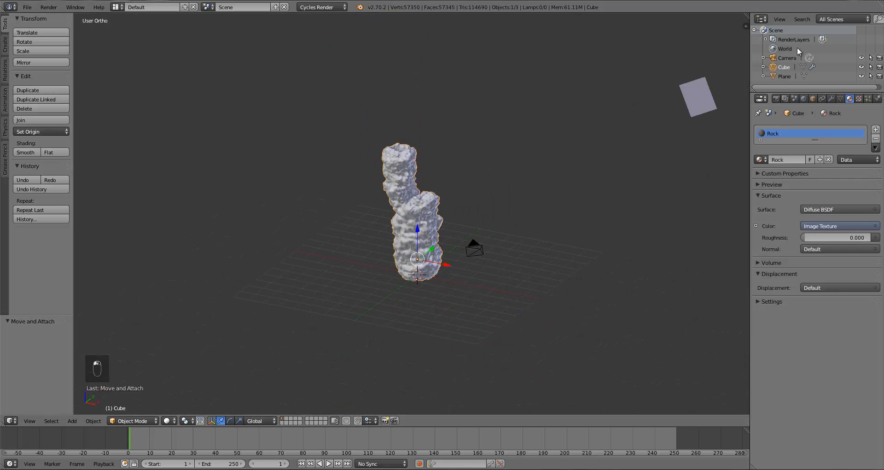
{"action": "left_click_drag", "start_coordinate": [697, 121], "coordinate": [698, 200]}
{"action": "left_click", "coordinate": [12, 193]}
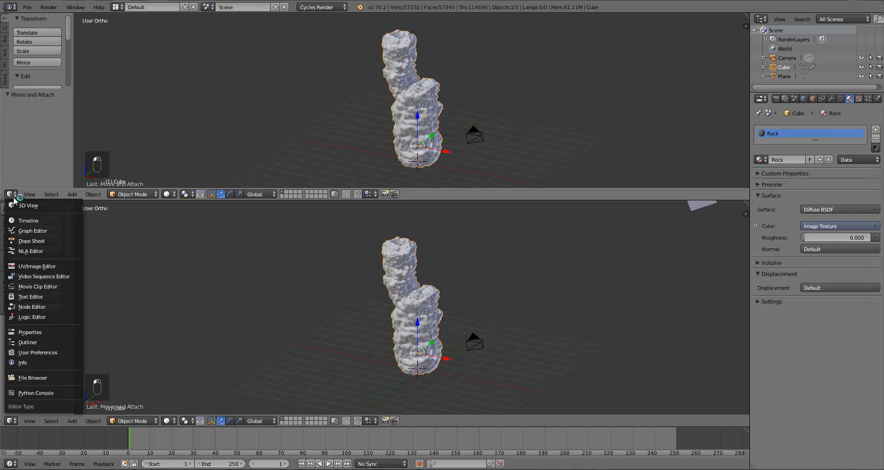
{"action": "left_click", "coordinate": [35, 307]}
{"action": "key", "text": "KP_1"}
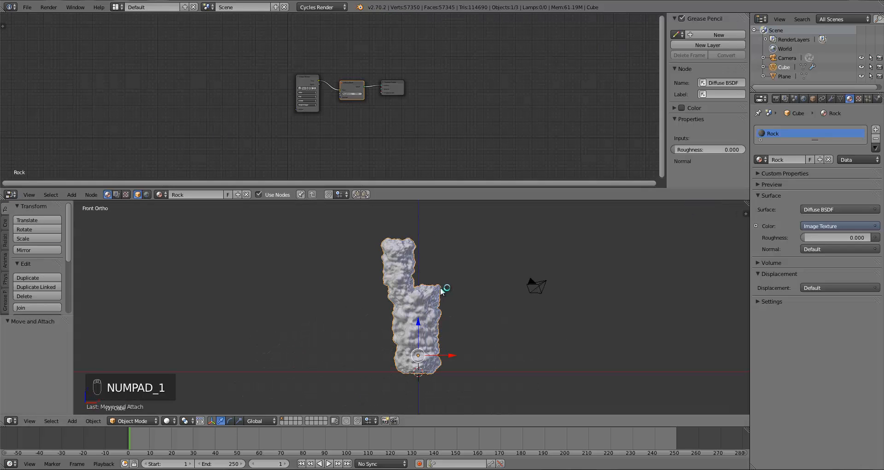
- Spread out the Rock material's nodes, leaving a wide gap between the Diffuse BSDF and Material Output nodes, and deselect them all
{"action": "scroll", "coordinate": [377, 124], "scroll_direction": "up", "scroll_amount": 3}
{"action": "left_click_drag", "start_coordinate": [292, 70], "coordinate": [241, 61]}
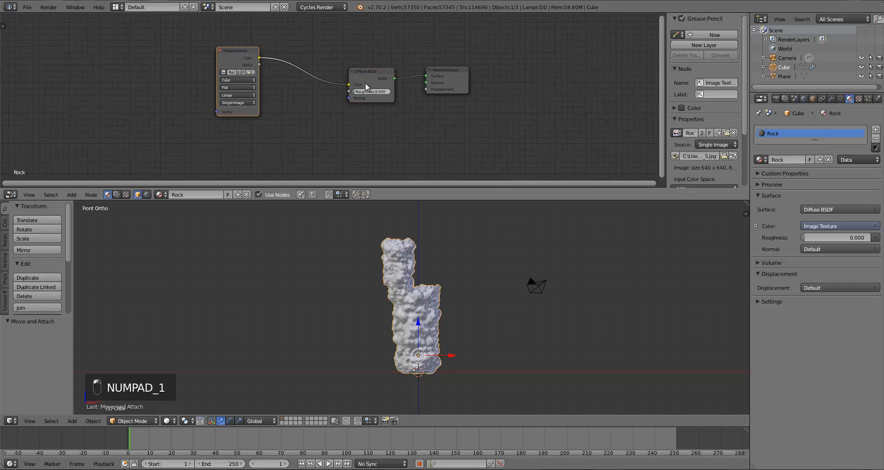
{"action": "left_click_drag", "start_coordinate": [365, 81], "coordinate": [295, 64]}
{"action": "left_click_drag", "start_coordinate": [460, 76], "coordinate": [659, 86]}
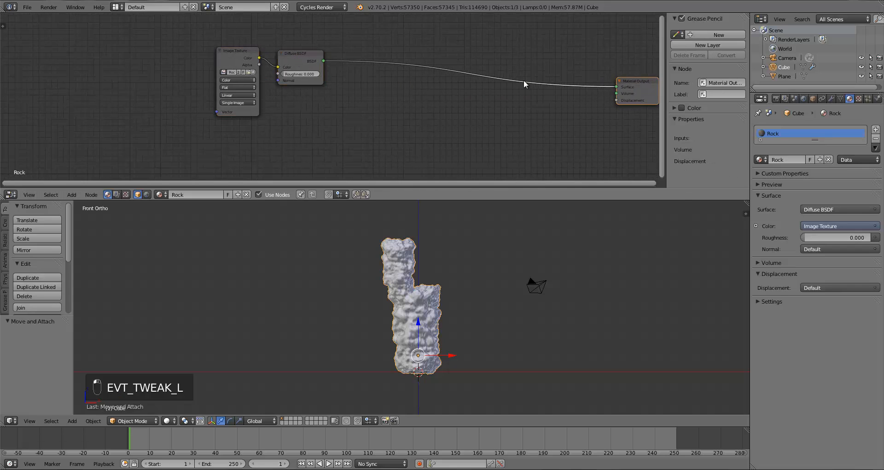
{"action": "key", "text": "a"}
{"action": "key", "text": "a"}
- Add a Math node between the Diffuse BSDF and Material Output nodes and set its operation to Multiply
{"action": "key", "text": "shift+a"}
{"action": "mouse_move", "coordinate": [416, 141]}
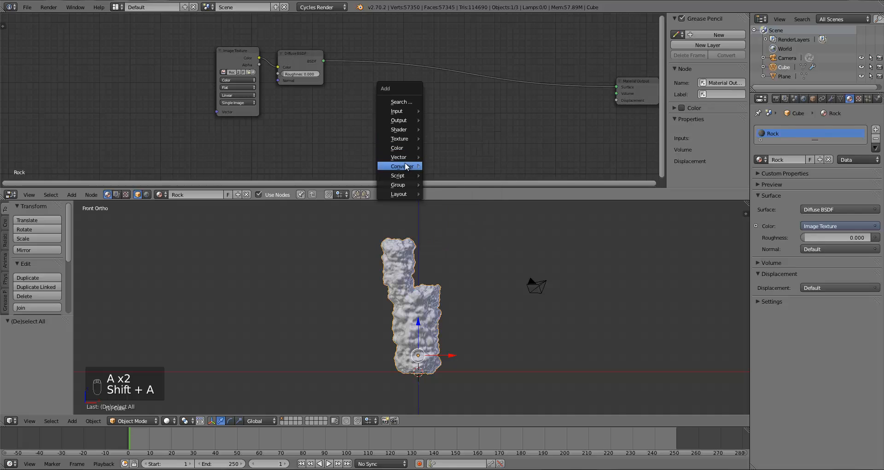
{"action": "mouse_move", "coordinate": [405, 165]}
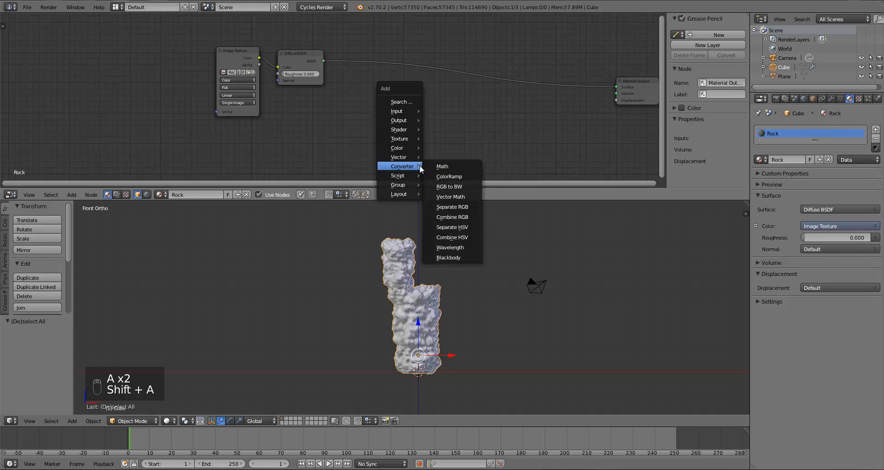
{"action": "left_click", "coordinate": [444, 165]}
{"action": "left_click", "coordinate": [436, 84]}
{"action": "left_click", "coordinate": [450, 104]}
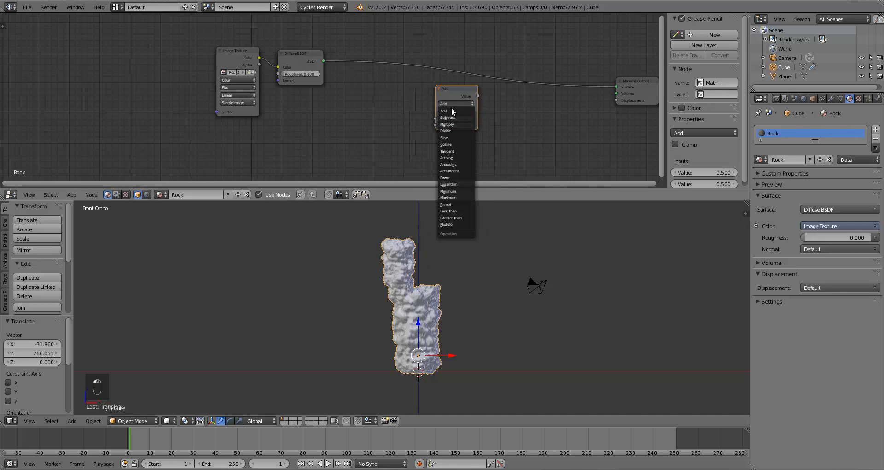
{"action": "left_click", "coordinate": [452, 123]}
- Link the Multiply output to the material's Displacement and the Image Texture colour to the first Multiply value
{"action": "left_click_drag", "start_coordinate": [447, 87], "coordinate": [616, 100]}
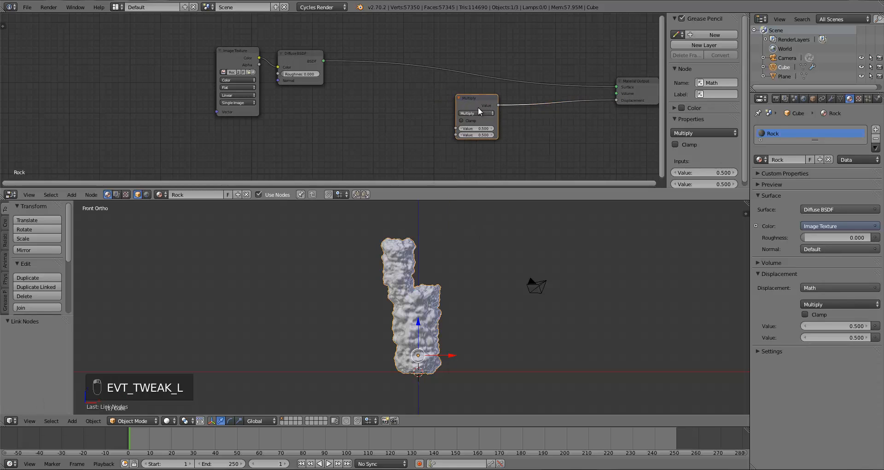
{"action": "left_click_drag", "start_coordinate": [490, 102], "coordinate": [497, 104]}
{"action": "left_click", "coordinate": [293, 58]}
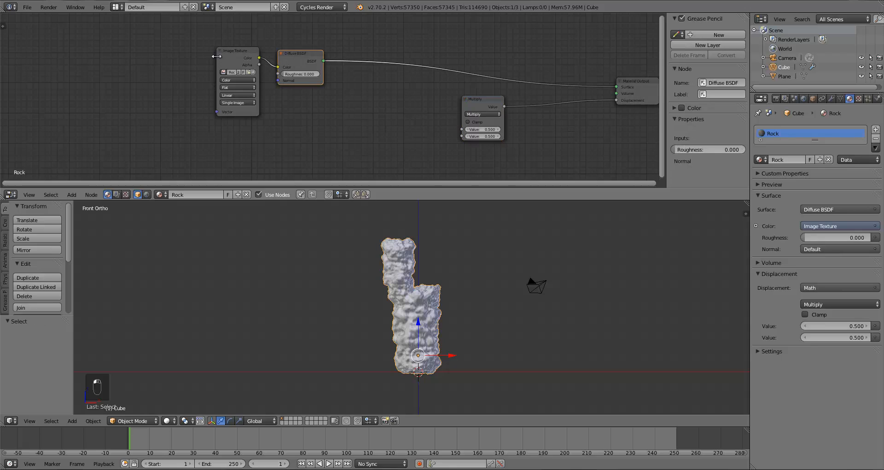
{"action": "left_click", "coordinate": [247, 58]}
{"action": "left_click_drag", "start_coordinate": [259, 58], "coordinate": [506, 97]}
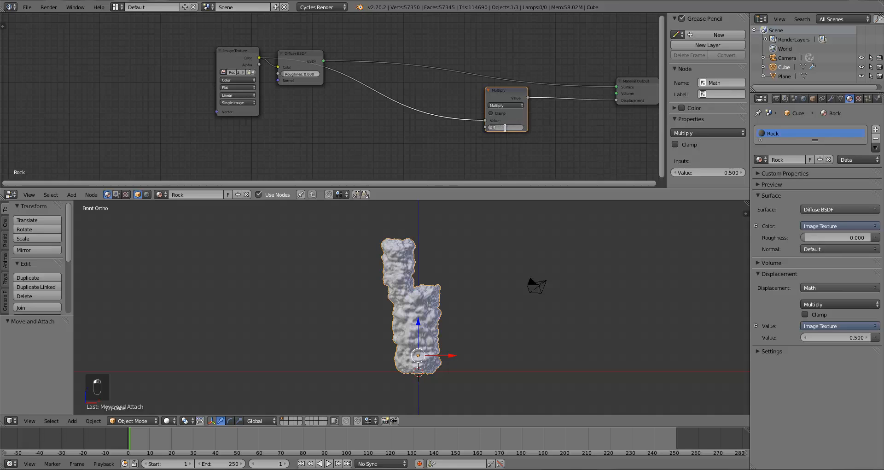
- Set the second Multiply value to 0.2 and switch the viewport to rendered shading
{"action": "type", "text": "0.2"}
{"action": "key", "text": "Return"}
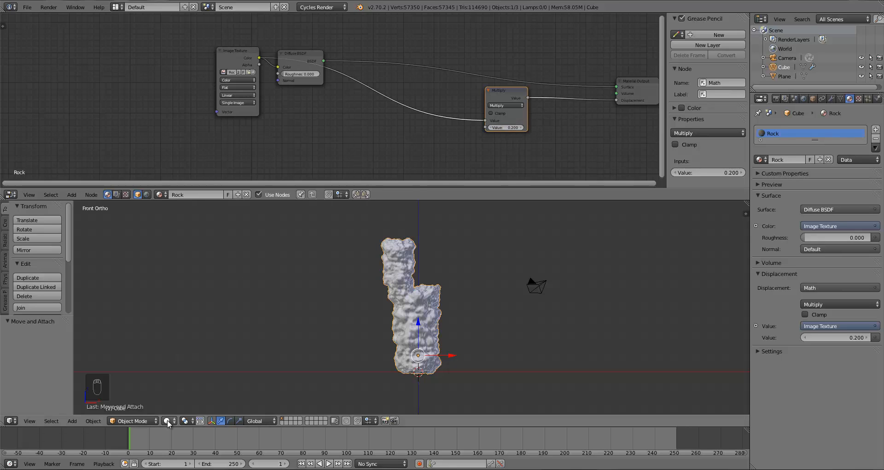
{"action": "left_click", "coordinate": [168, 422]}
{"action": "left_click", "coordinate": [188, 358]}
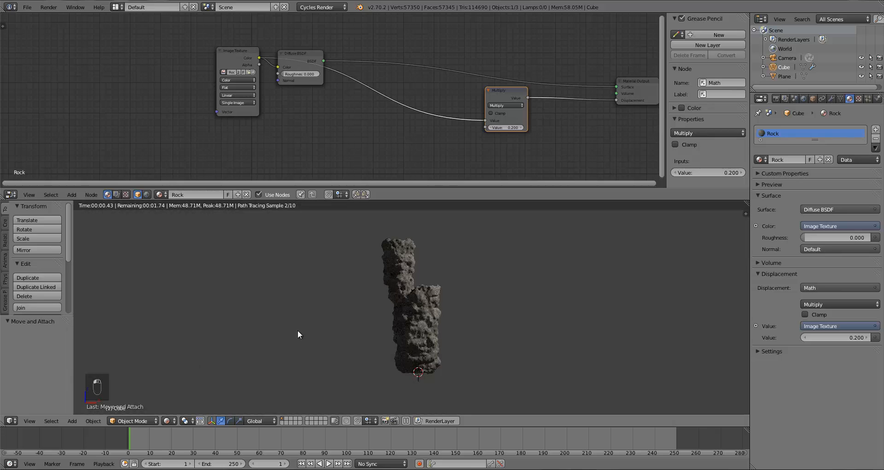
- Set the second Multiply value to 0.5, comparing it with 1 on the rendered rock
{"action": "scroll", "coordinate": [457, 311], "scroll_direction": "up", "scroll_amount": 2}
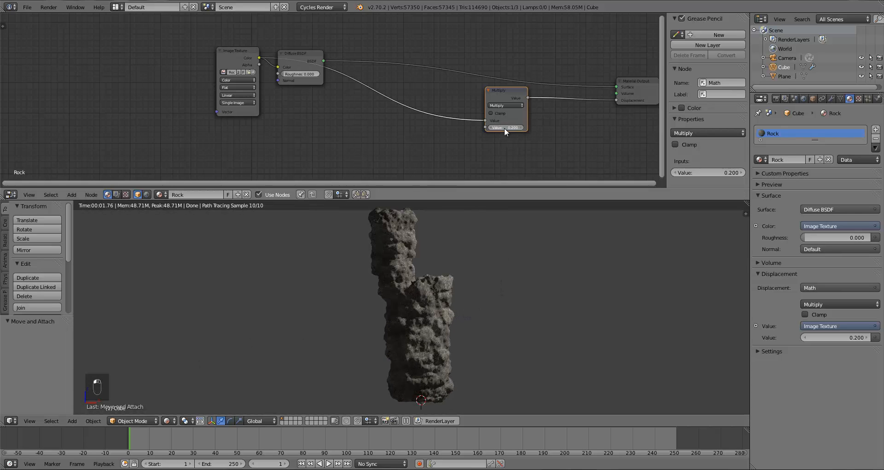
{"action": "type", "text": "0.5"}
{"action": "key", "text": "Return"}
{"action": "type", "text": "1"}
{"action": "key", "text": "Return"}
{"action": "type", "text": ".5"}
{"action": "key", "text": "Return"}
{"action": "middle_click_drag", "start_coordinate": [459, 301], "coordinate": [423, 343]}
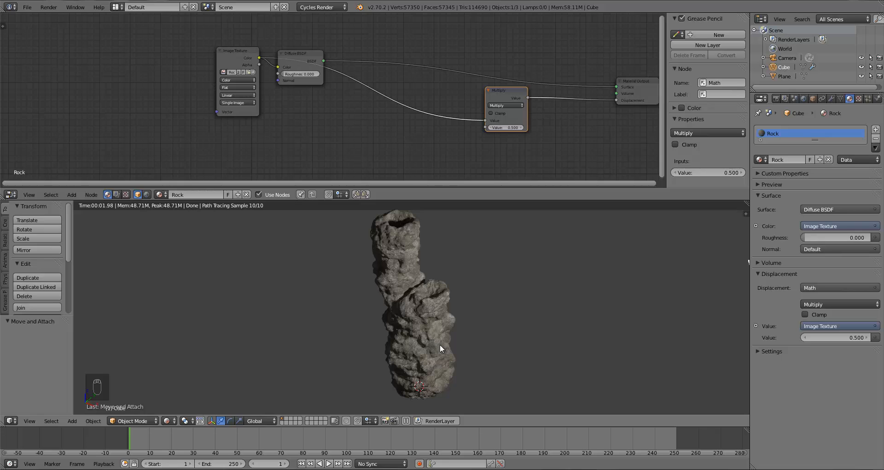
- Return the 3D viewport to the front view with solid shading
{"action": "key", "text": "KP_1"}
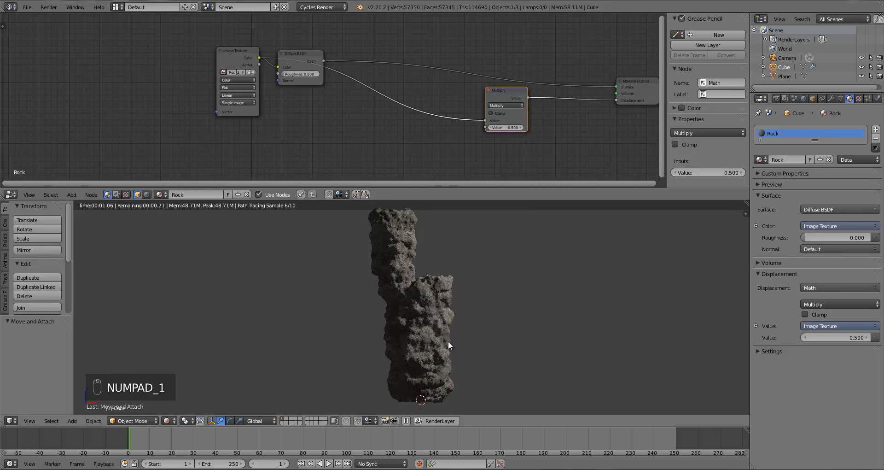
{"action": "key", "text": "z"}
{"action": "key", "text": "z"}
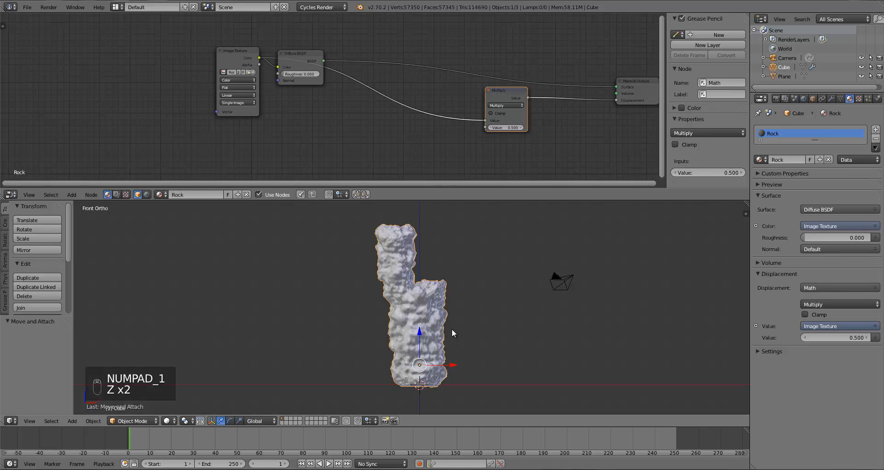
{"action": "middle_click_drag", "start_coordinate": [448, 317], "coordinate": [452, 320], "text": "shift"}
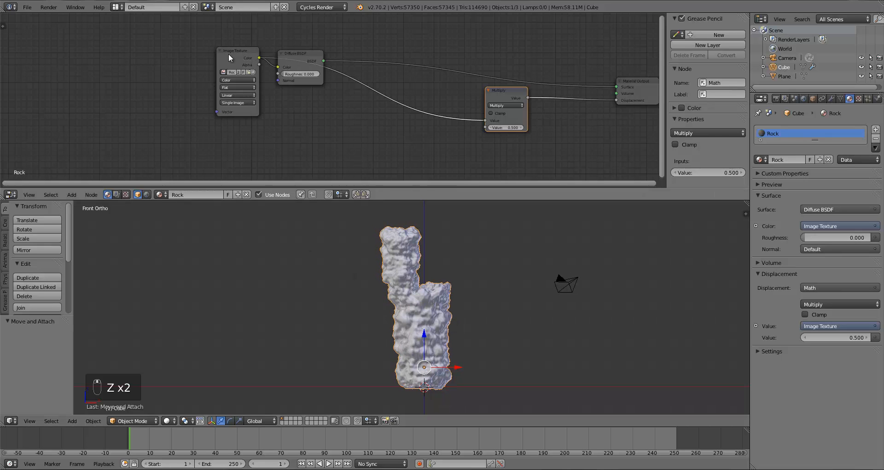
- Rearrange the Image Texture, Diffuse BSDF, Multiply and Material Output nodes into a compact row and deselect them
{"action": "left_click_drag", "start_coordinate": [229, 54], "coordinate": [211, 53]}
{"action": "left_click_drag", "start_coordinate": [300, 52], "coordinate": [294, 43]}
{"action": "left_click_drag", "start_coordinate": [505, 97], "coordinate": [359, 49]}
{"action": "left_click_drag", "start_coordinate": [653, 95], "coordinate": [443, 63]}
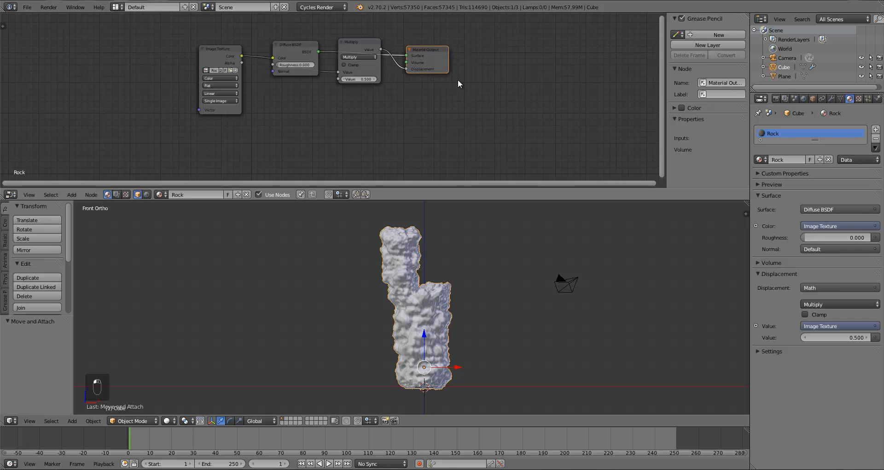
{"action": "key", "text": "a"}
- Merge the Node Editor area into the 3D view and frame the rock closely
{"action": "left_click_drag", "start_coordinate": [748, 201], "coordinate": [732, 184]}
{"action": "scroll", "coordinate": [471, 311], "scroll_direction": "up", "scroll_amount": 4}
{"action": "scroll", "coordinate": [424, 338], "scroll_direction": "down", "scroll_amount": 1}
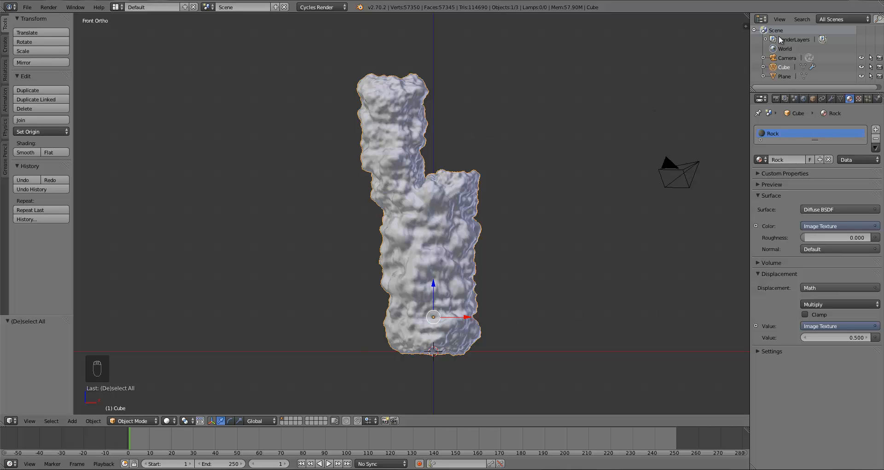
- Rename the rock mesh's existing UV map to Rock
{"action": "left_click", "coordinate": [841, 99]}
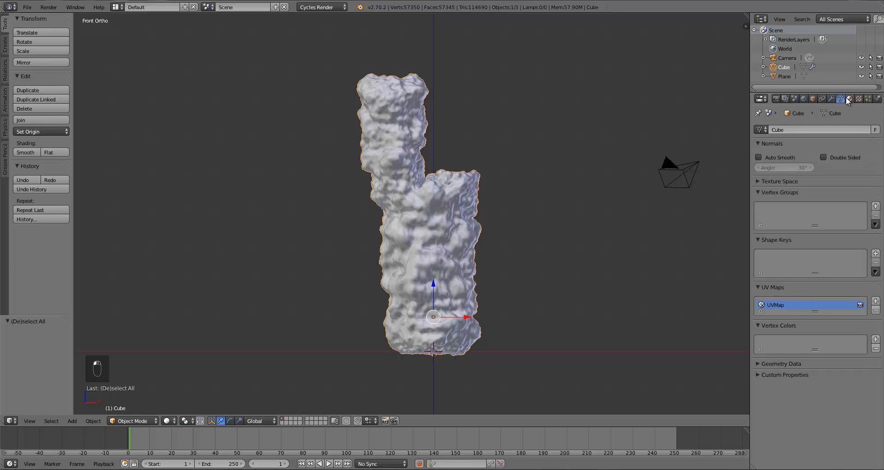
{"action": "double_click", "coordinate": [774, 303]}
{"action": "type", "text": "Rock"}
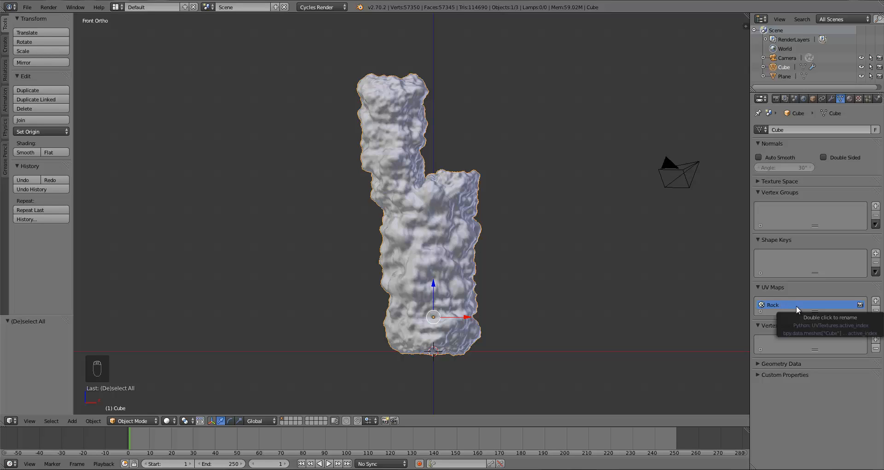
- Add a second UV map to the rock mesh and name it Grime
{"action": "left_click", "coordinate": [876, 302]}
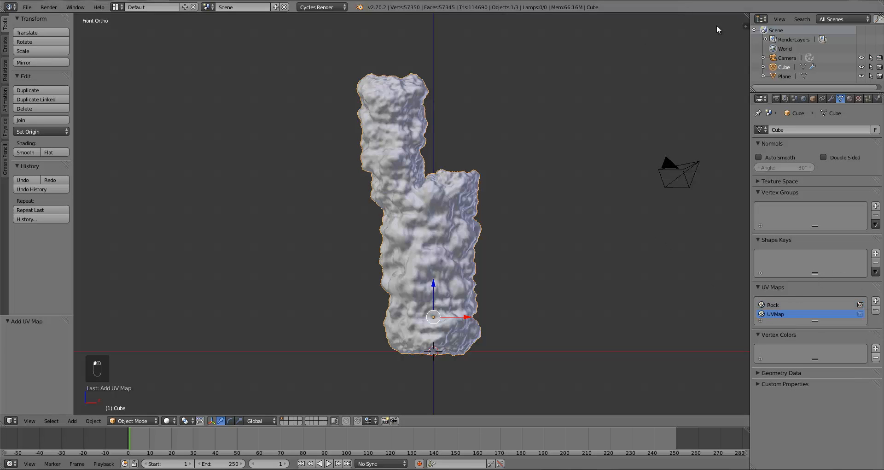
{"action": "double_click", "coordinate": [774, 314]}
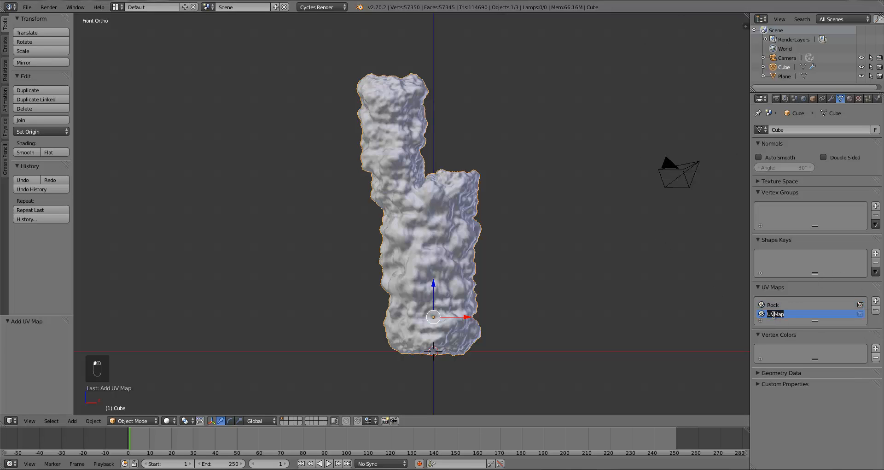
{"action": "type", "text": "Grime"}
{"action": "key", "text": "Return"}
- Split the 3D view into two side-by-side areas and turn the new one into a UV/Image Editor
{"action": "left_click_drag", "start_coordinate": [744, 21], "coordinate": [413, 88]}
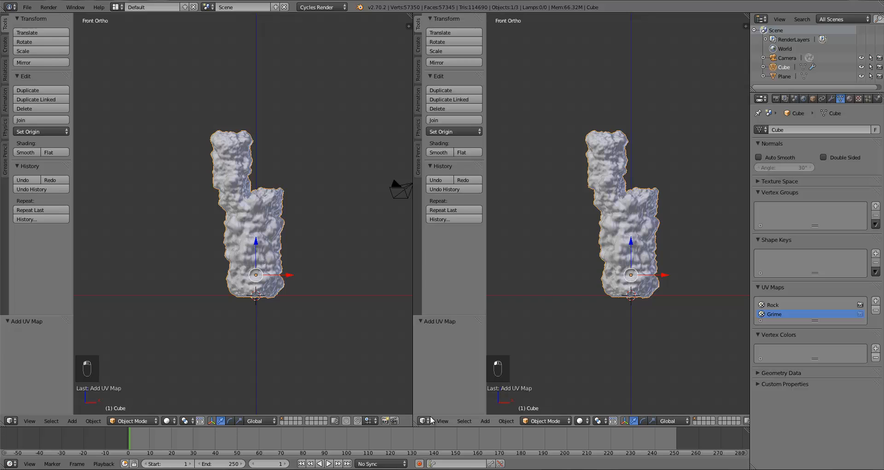
{"action": "left_click", "coordinate": [431, 420]}
{"action": "left_click", "coordinate": [436, 348]}
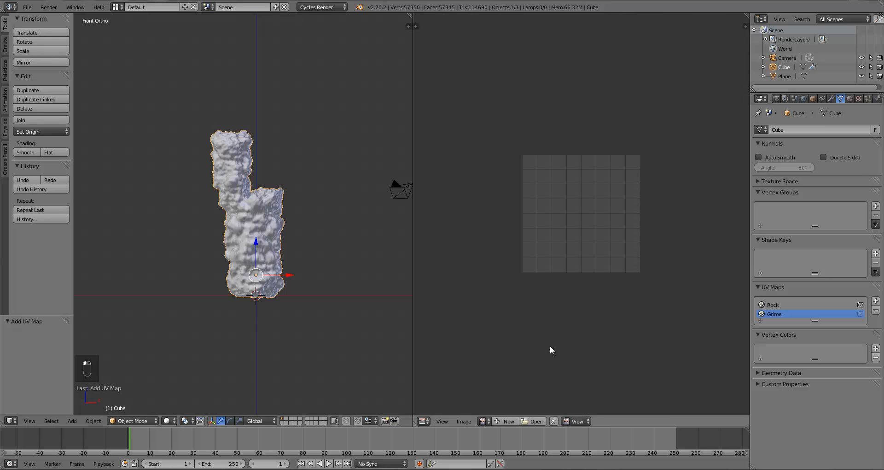
- Open DecalBottom0018_1_S.png from the Sea Vent Textures folder in the UV/Image Editor
{"action": "left_click", "coordinate": [534, 421]}
{"action": "left_click", "coordinate": [36, 210]}
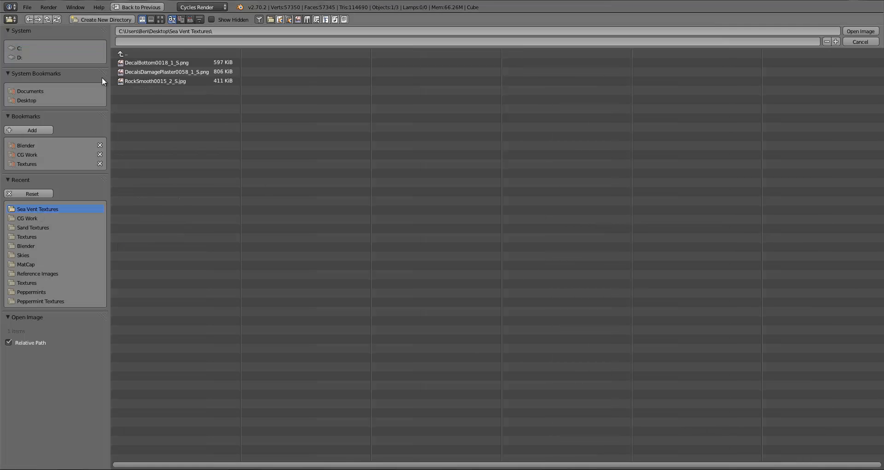
{"action": "left_click", "coordinate": [160, 19]}
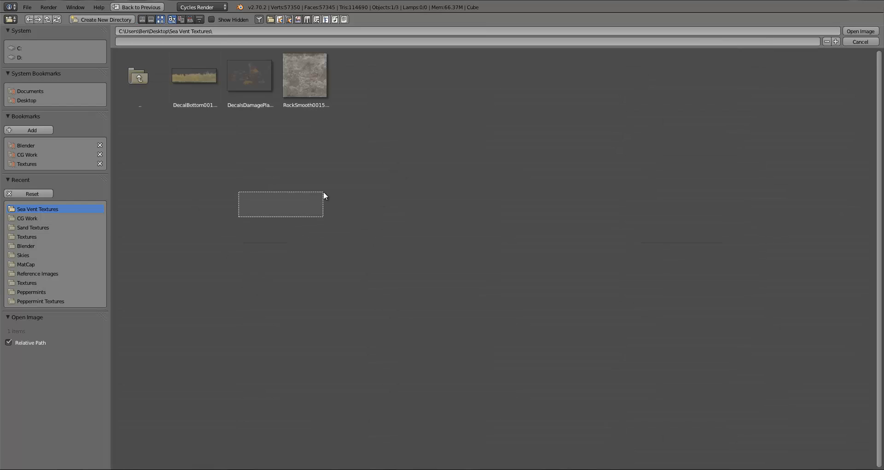
{"action": "left_click", "coordinate": [185, 75]}
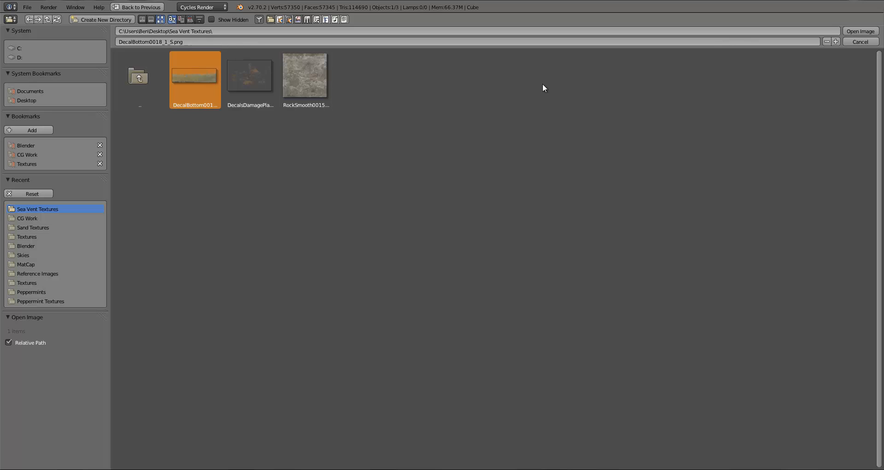
{"action": "left_click", "coordinate": [857, 31]}
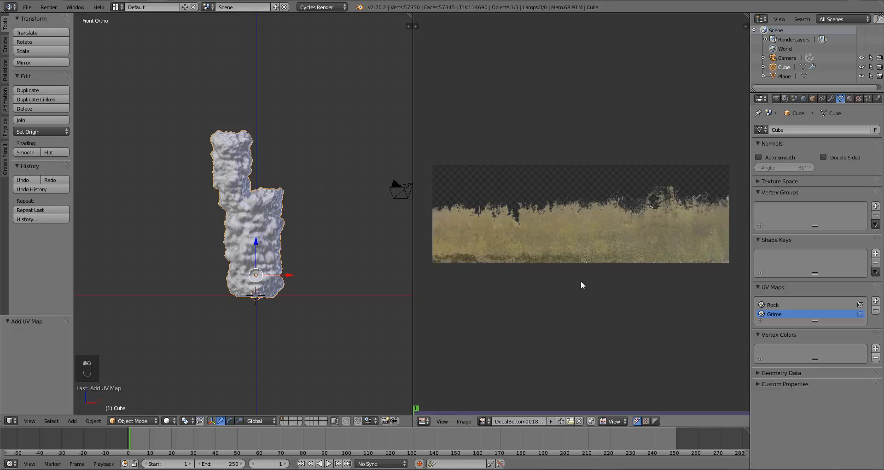
{"action": "scroll", "coordinate": [581, 280], "scroll_direction": "up", "scroll_amount": 2}
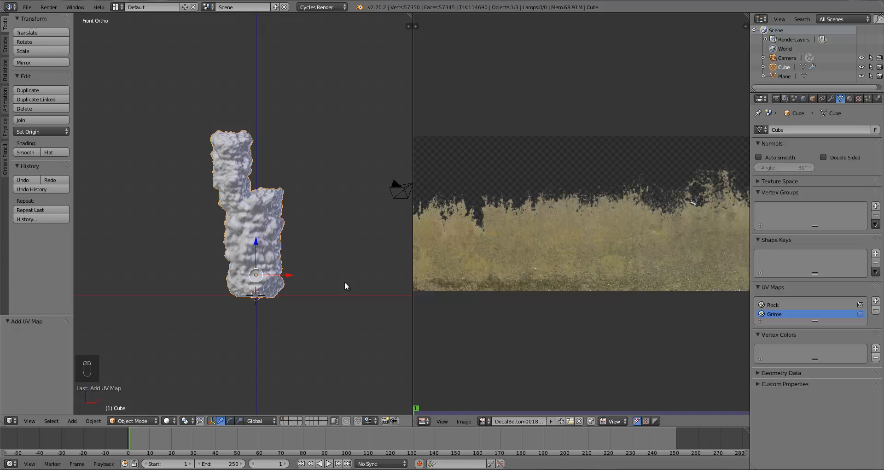
- Enter Edit Mode on the rock mesh and unwrap it into the Grime UV map with Project From View from the front
{"action": "key", "text": "Tab"}
{"action": "scroll", "coordinate": [345, 282], "scroll_direction": "down", "scroll_amount": 2}
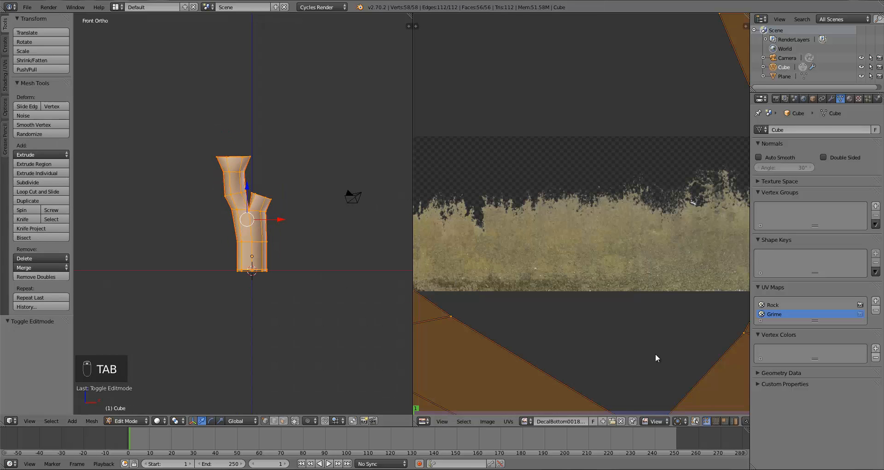
{"action": "scroll", "coordinate": [651, 353], "scroll_direction": "down", "scroll_amount": 5}
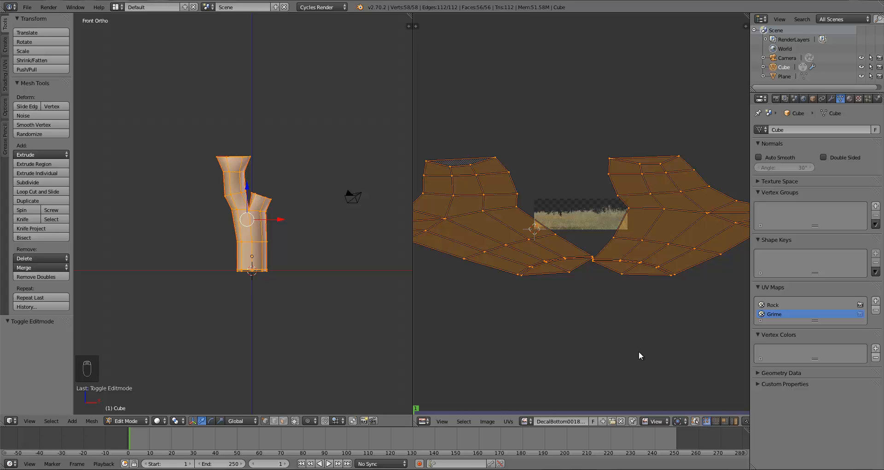
{"action": "key", "text": "u"}
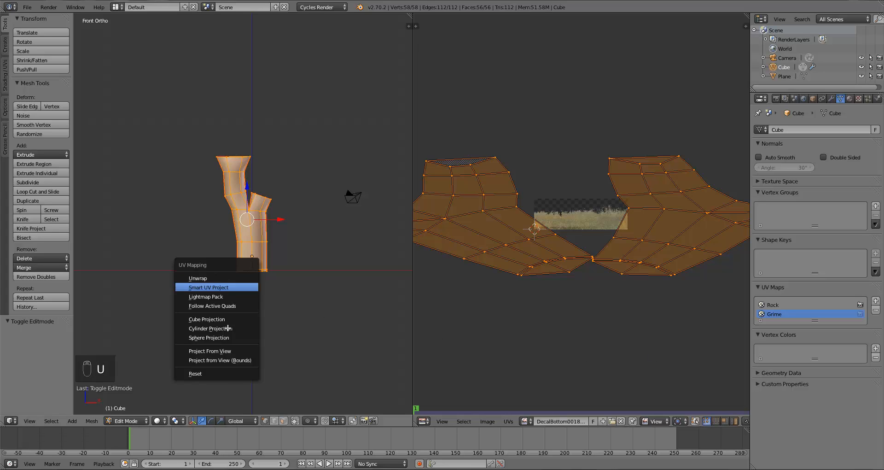
{"action": "left_click", "coordinate": [231, 349]}
{"action": "scroll", "coordinate": [532, 261], "scroll_direction": "up", "scroll_amount": 5}
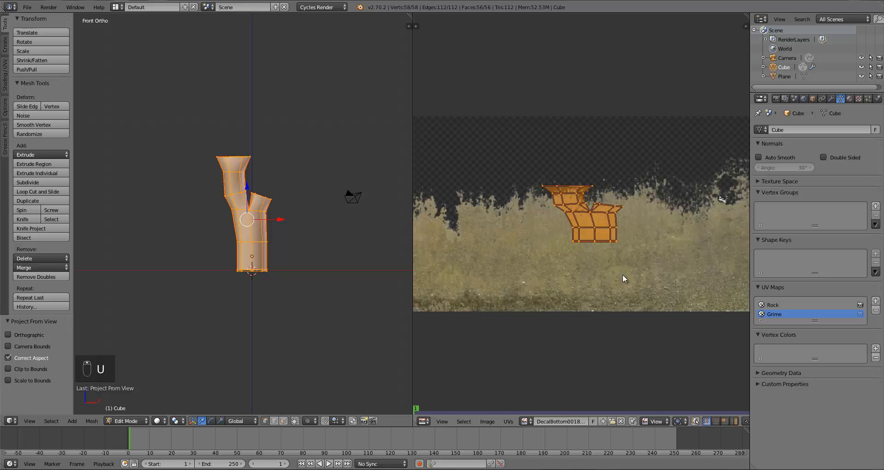
- Narrow the projected UVs to about 0.53 along X and enlarge them by about 3.13 over the grime decal
{"action": "key", "text": "s"}
{"action": "left_click", "coordinate": [625, 235]}
{"action": "key", "text": "s"}
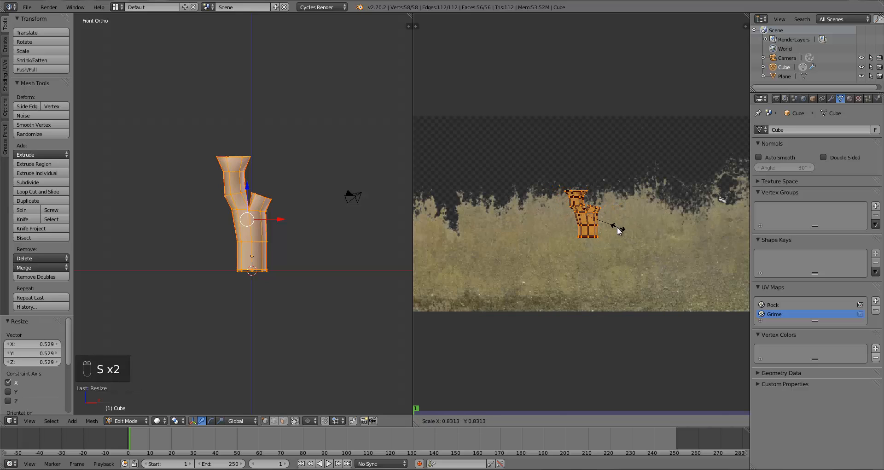
{"action": "left_click", "coordinate": [612, 227]}
{"action": "key", "text": "s"}
{"action": "left_click", "coordinate": [696, 238]}
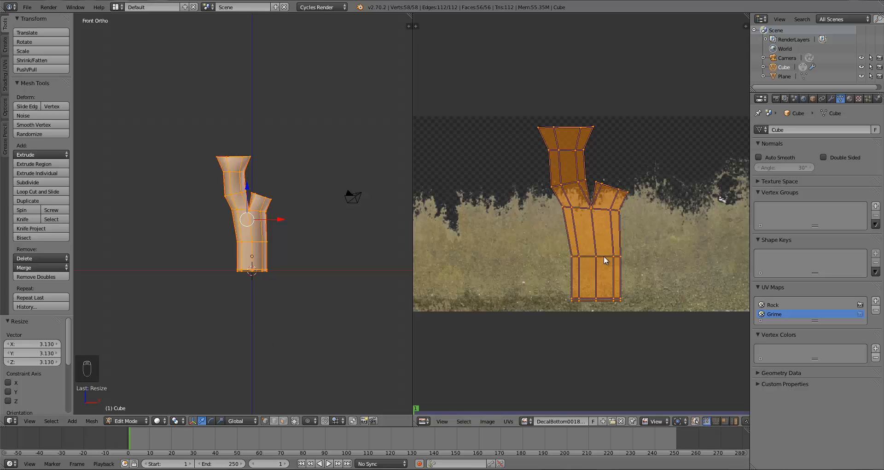
{"action": "mouse_move", "coordinate": [267, 284]}
{"action": "middle_mouse_down"}
{"action": "mouse_move", "coordinate": [294, 284]}
{"action": "mouse_move", "coordinate": [290, 260]}
{"action": "mouse_move", "coordinate": [264, 270]}
{"action": "mouse_move", "coordinate": [264, 296]}
{"action": "middle_mouse_up"}
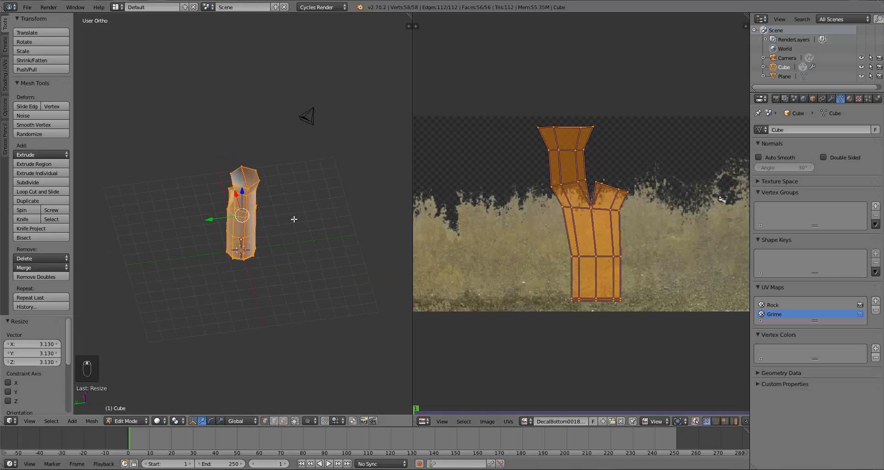
{"action": "key", "text": "KP_1"}
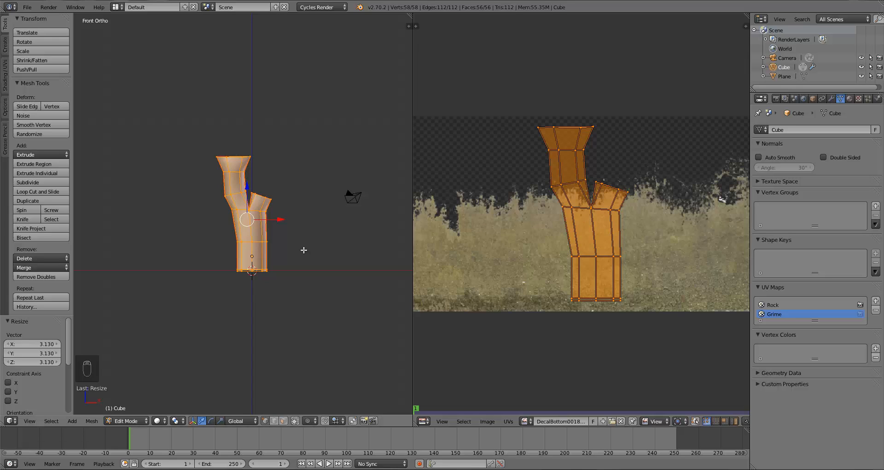
{"action": "middle_click_drag", "start_coordinate": [302, 251], "coordinate": [325, 257]}
{"action": "key", "text": "KP_1"}
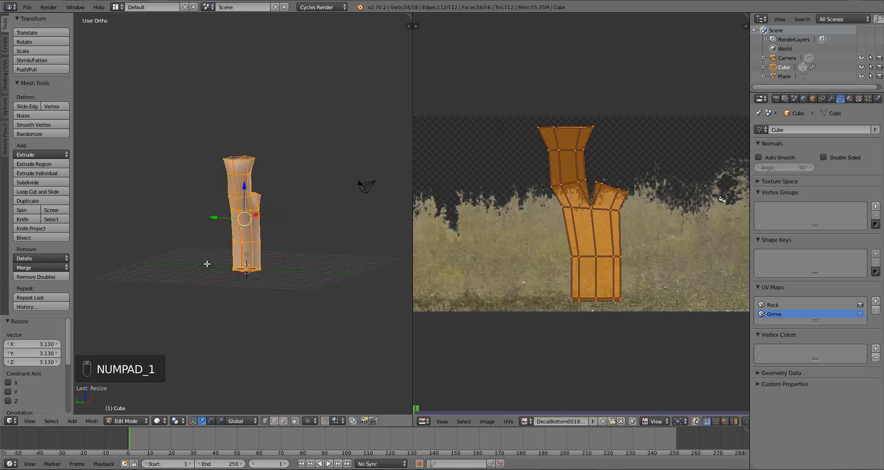
- Split the 3D view horizontally, return to Object Mode, and turn the upper area into an enlarged Node Editor
{"action": "left_click_drag", "start_coordinate": [409, 27], "coordinate": [393, 146]}
{"action": "key", "text": "Tab"}
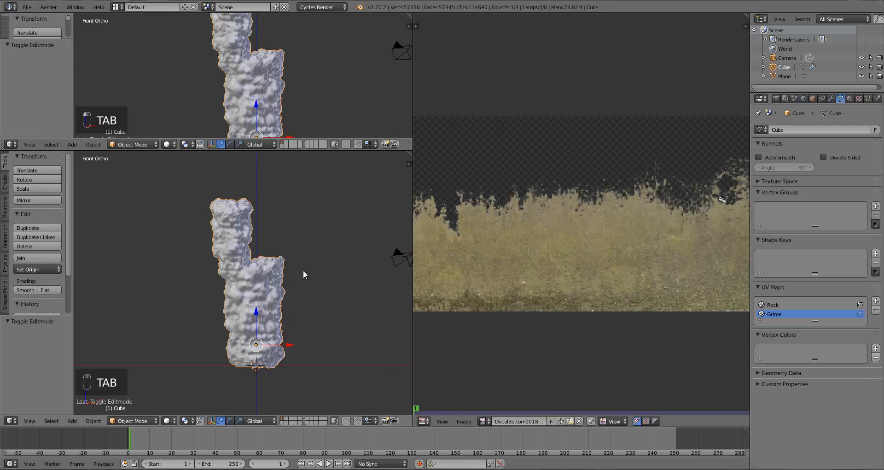
{"action": "left_click", "coordinate": [11, 144]}
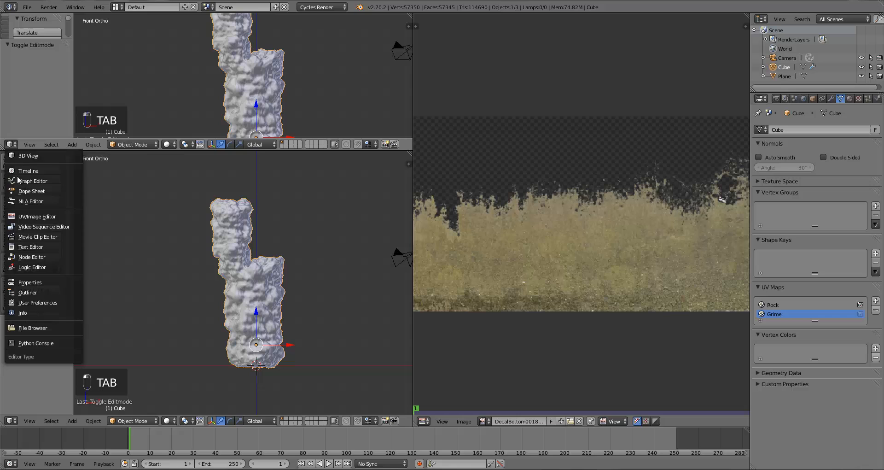
{"action": "left_click", "coordinate": [25, 259]}
{"action": "left_click_drag", "start_coordinate": [333, 150], "coordinate": [334, 211]}
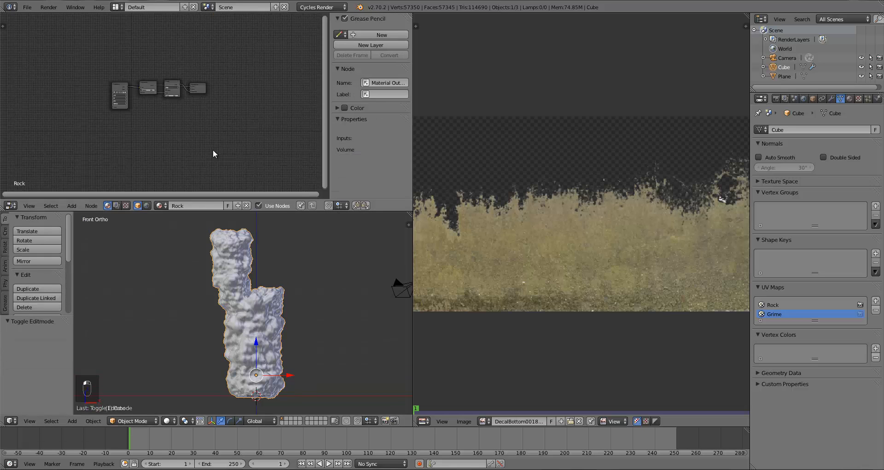
{"action": "scroll", "coordinate": [215, 159], "scroll_direction": "up", "scroll_amount": 5}
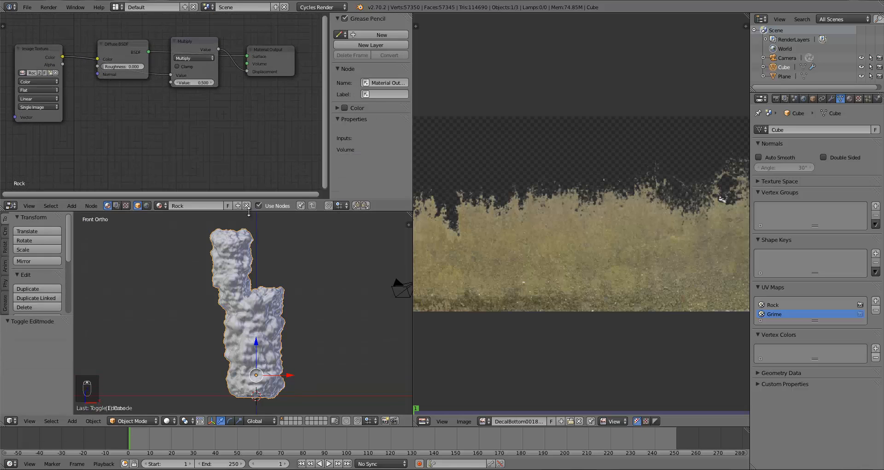
{"action": "left_click_drag", "start_coordinate": [248, 212], "coordinate": [249, 206]}
- Shift the Material Output, Multiply, Diffuse BSDF and Image Texture nodes over to free space before the Image Texture
{"action": "left_click_drag", "start_coordinate": [287, 56], "coordinate": [303, 61]}
{"action": "left_click_drag", "start_coordinate": [203, 52], "coordinate": [232, 65]}
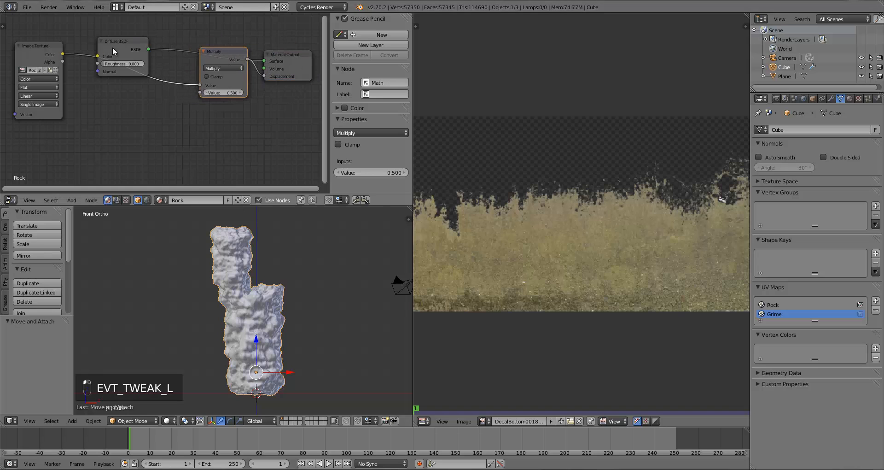
{"action": "left_click_drag", "start_coordinate": [112, 47], "coordinate": [155, 48]}
{"action": "left_click", "coordinate": [41, 46]}
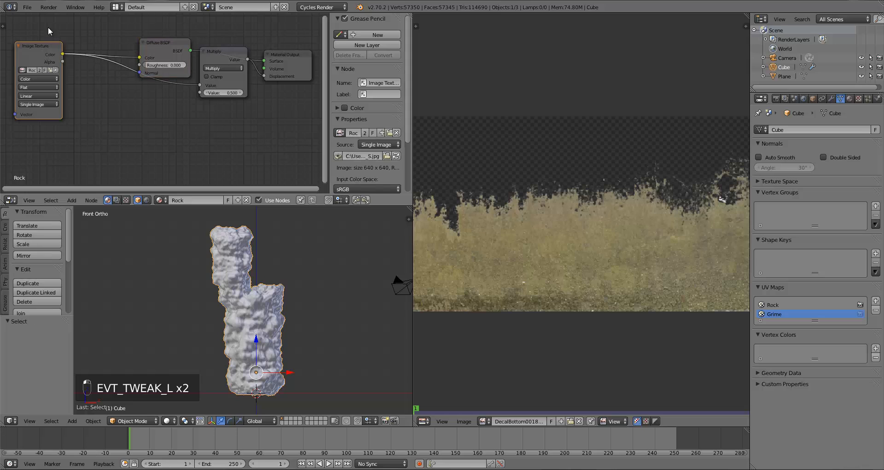
{"action": "left_click_drag", "start_coordinate": [46, 46], "coordinate": [54, 46]}
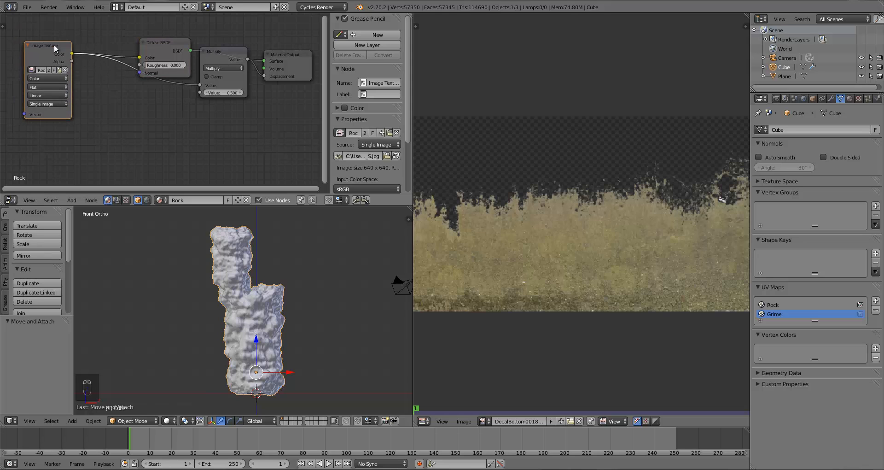
{"action": "left_click_drag", "start_coordinate": [48, 53], "coordinate": [109, 50]}
- Add an Attribute node named Rock and connect its Vector output to the Image Texture's Vector input
{"action": "key", "text": "a"}
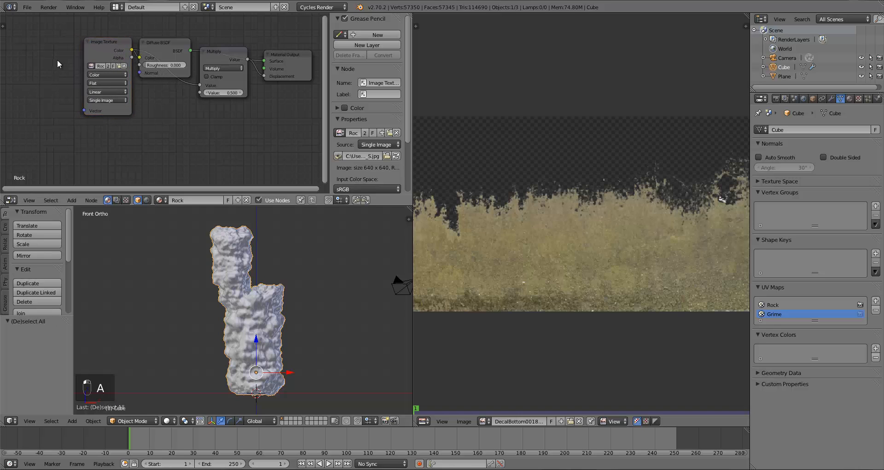
{"action": "key", "text": "shift+a"}
{"action": "mouse_move", "coordinate": [29, 36]}
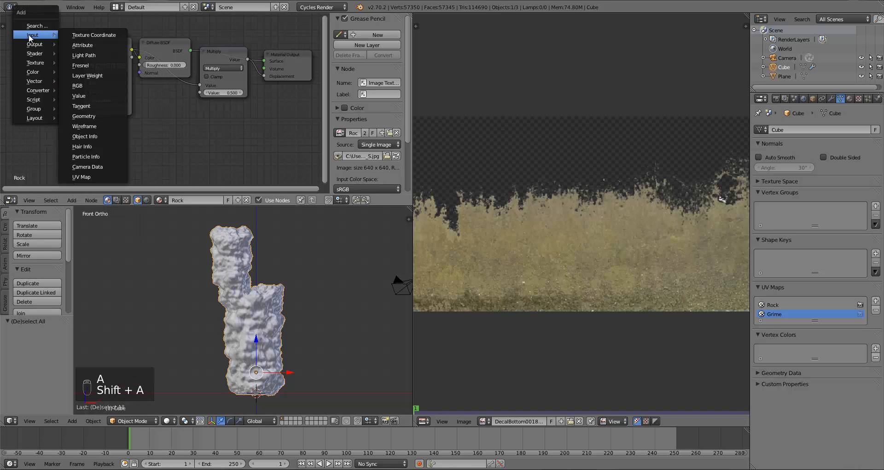
{"action": "left_click", "coordinate": [96, 45]}
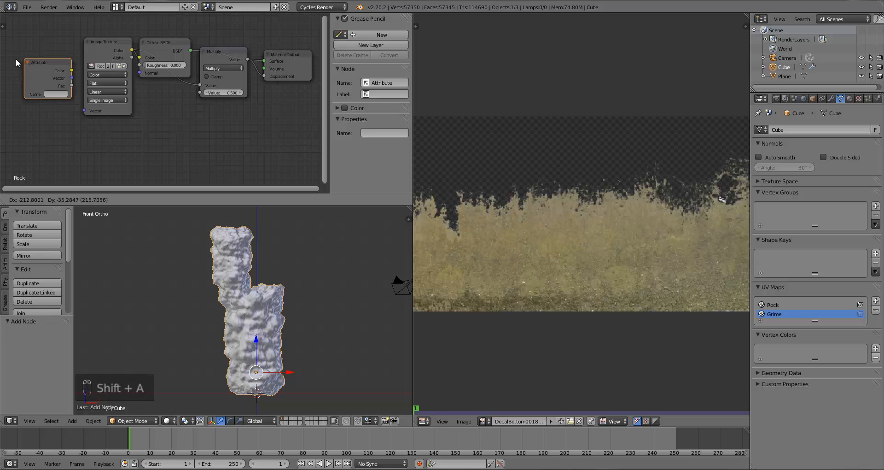
{"action": "left_click", "coordinate": [15, 59]}
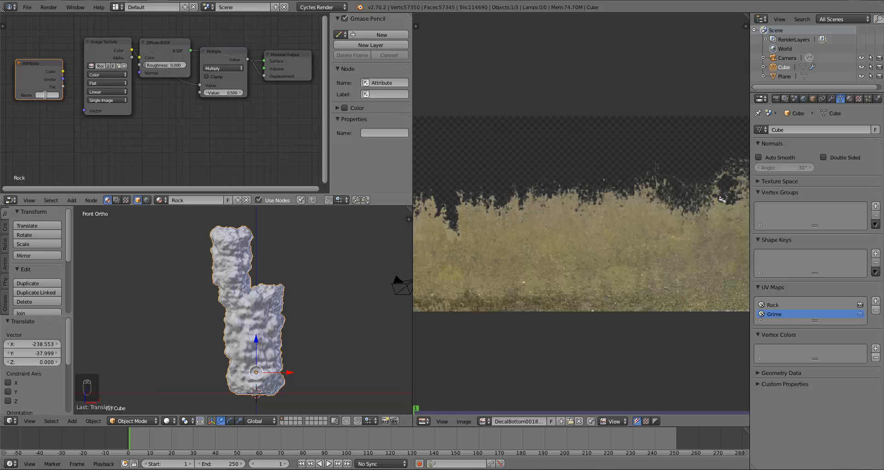
{"action": "left_click", "coordinate": [45, 95]}
{"action": "key", "text": "Return"}
{"action": "left_click_drag", "start_coordinate": [30, 73], "coordinate": [25, 71]}
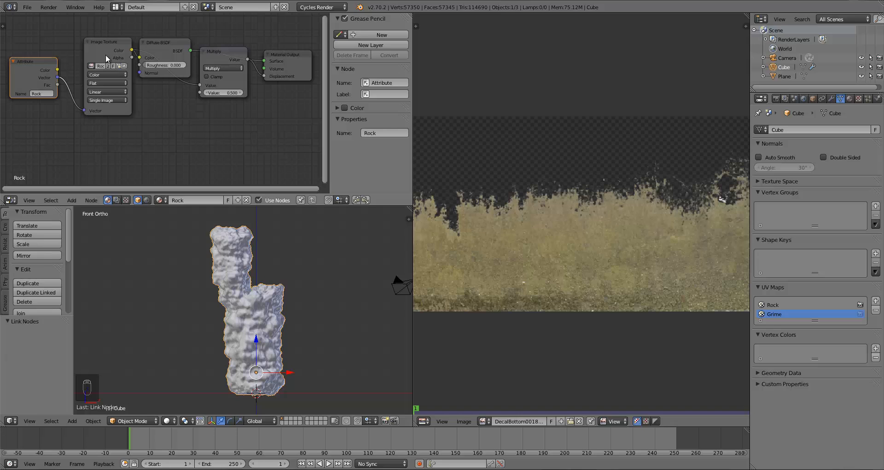
{"action": "left_click_drag", "start_coordinate": [106, 54], "coordinate": [101, 54]}
- Preview the rock in Rendered shading, detach and reattach the Attribute link for comparison, and return to the solid front view
{"action": "left_click", "coordinate": [168, 420]}
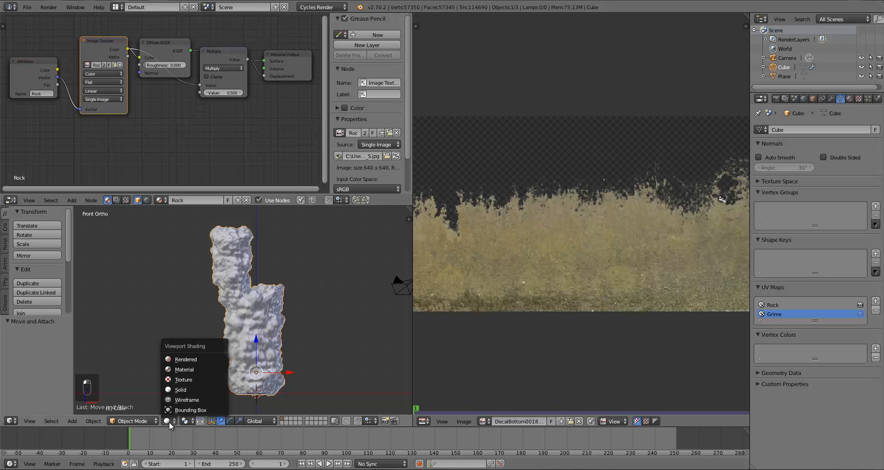
{"action": "left_click", "coordinate": [192, 358]}
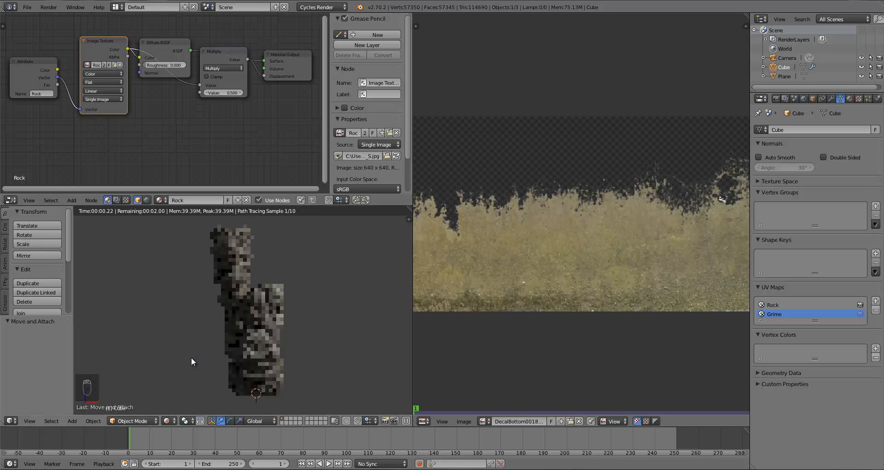
{"action": "scroll", "coordinate": [272, 333], "scroll_direction": "up", "scroll_amount": 4}
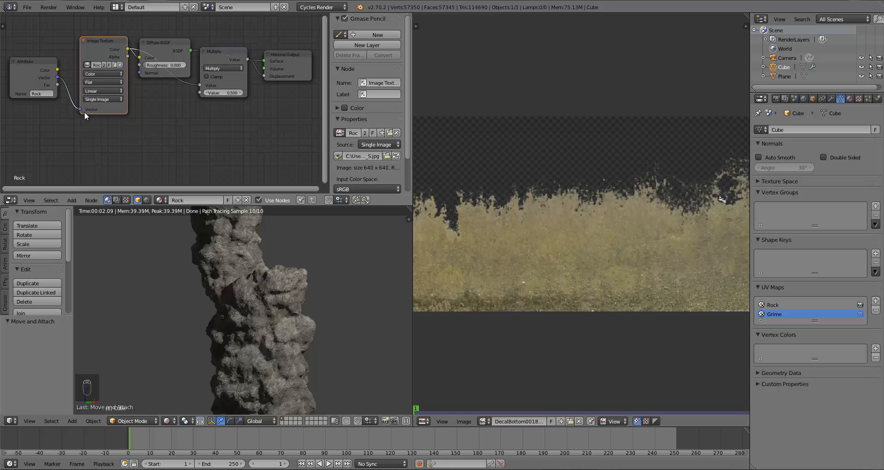
{"action": "left_click_drag", "start_coordinate": [62, 109], "coordinate": [62, 109]}
{"action": "left_click_drag", "start_coordinate": [79, 108], "coordinate": [80, 110]}
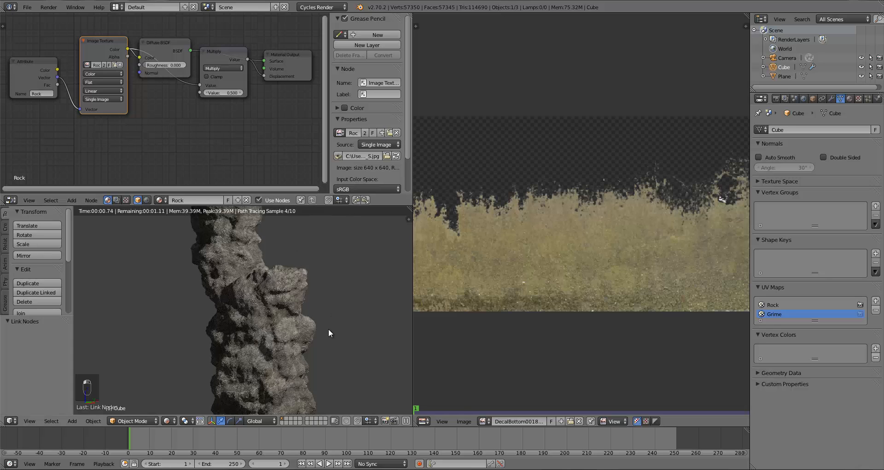
{"action": "scroll", "coordinate": [329, 333], "scroll_direction": "down", "scroll_amount": 2}
{"action": "scroll", "coordinate": [319, 342], "scroll_direction": "up", "scroll_amount": 2}
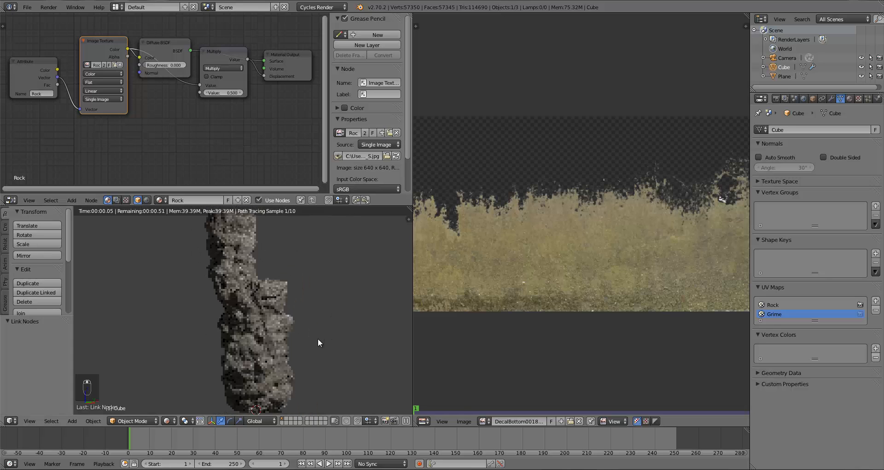
{"action": "key", "text": "z"}
{"action": "key", "text": "z"}
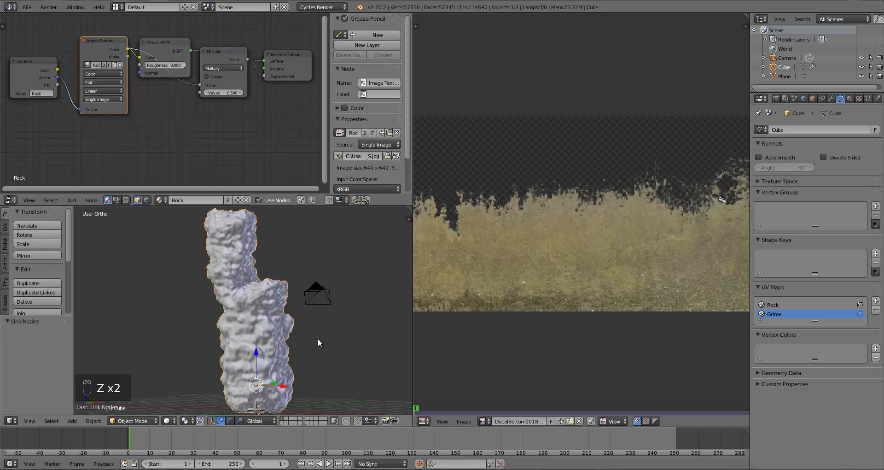
{"action": "key", "text": "KP_1"}
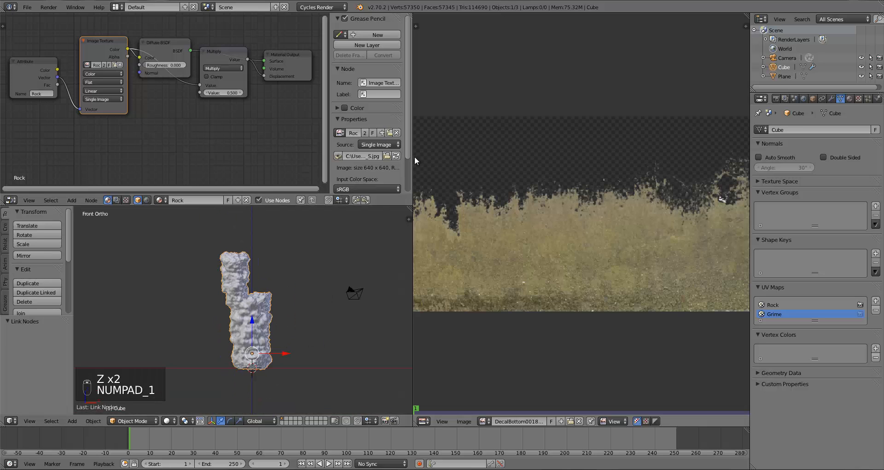
- Widen the Node Editor area and move the Attribute, Image Texture and Diffuse BSDF nodes away from Multiply to make room
{"action": "left_click_drag", "start_coordinate": [414, 156], "coordinate": [527, 156]}
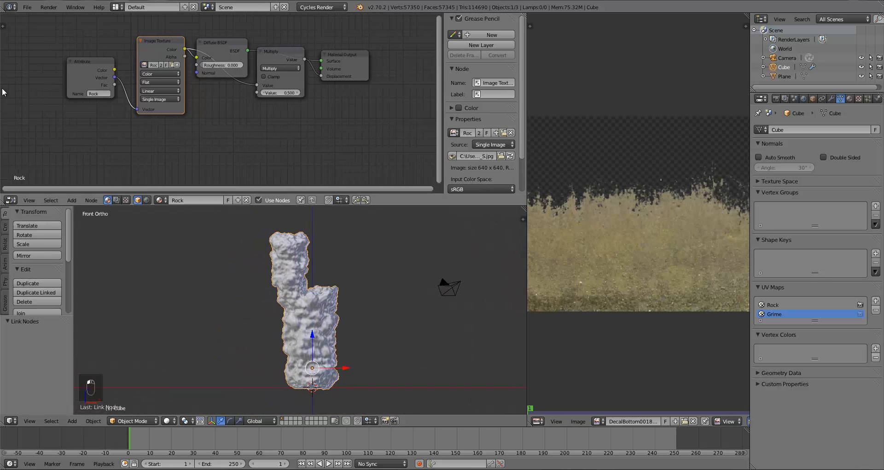
{"action": "left_click_drag", "start_coordinate": [84, 67], "coordinate": [7, 39]}
{"action": "left_click_drag", "start_coordinate": [163, 45], "coordinate": [91, 31]}
{"action": "left_click_drag", "start_coordinate": [199, 41], "coordinate": [139, 37]}
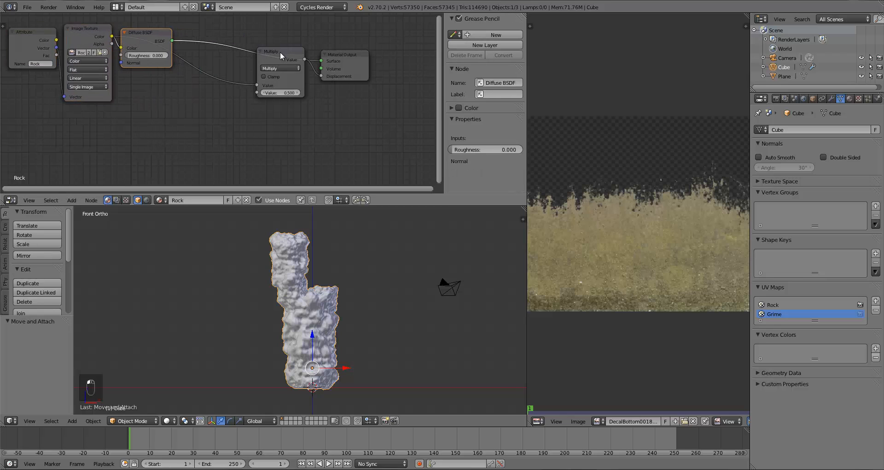
- Spread out the Diffuse BSDF and Multiply nodes, and add a duplicate Image Texture using the DecalBottom0018 image below the original
{"action": "mouse_move", "coordinate": [280, 52]}
{"action": "left_mouse_down"}
{"action": "mouse_move", "coordinate": [194, 46]}
{"action": "mouse_move", "coordinate": [280, 54]}
{"action": "left_mouse_up"}
{"action": "left_click_drag", "start_coordinate": [143, 38], "coordinate": [234, 40]}
{"action": "left_click", "coordinate": [91, 40]}
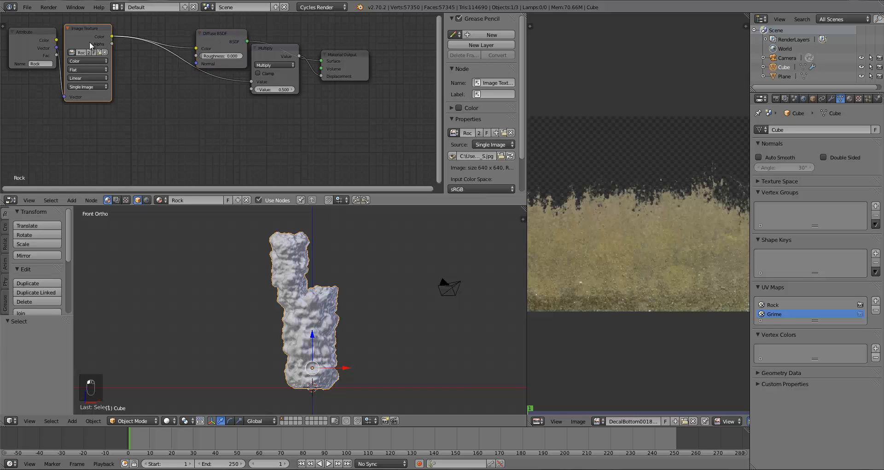
{"action": "key", "text": "shift+d"}
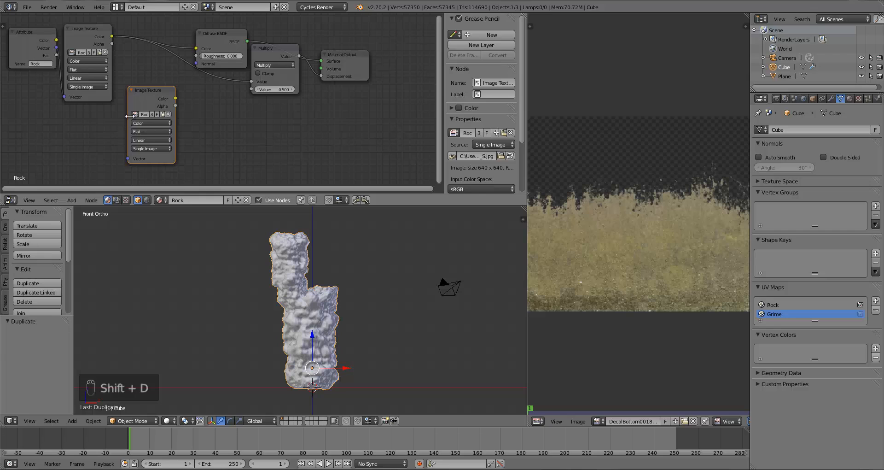
{"action": "left_click", "coordinate": [134, 114]}
{"action": "left_click", "coordinate": [143, 126]}
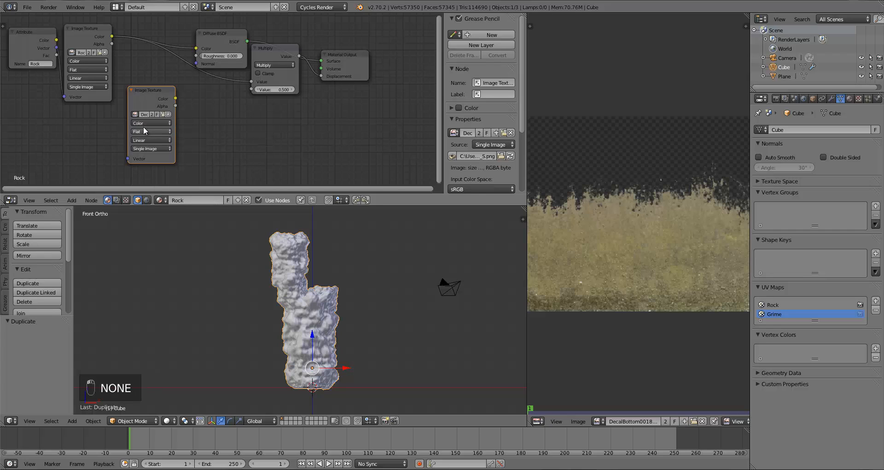
{"action": "left_click", "coordinate": [143, 100]}
{"action": "left_click_drag", "start_coordinate": [143, 99], "coordinate": [82, 117]}
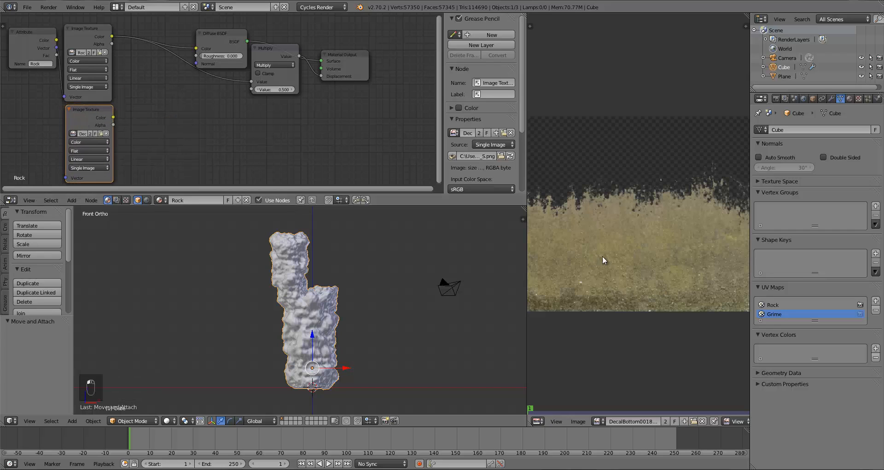
{"action": "left_click_drag", "start_coordinate": [90, 28], "coordinate": [93, 20]}
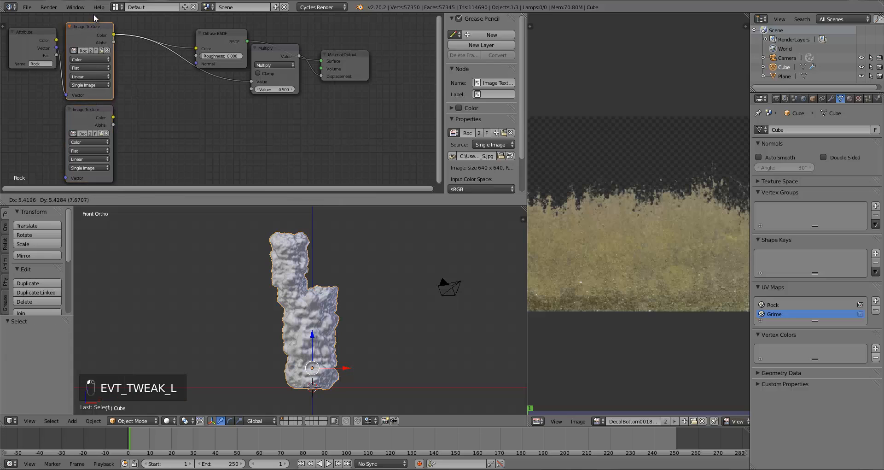
- Duplicate the Attribute node, connect its Vector output to the decal Image Texture, and set its attribute name to Grime
{"action": "left_click", "coordinate": [27, 41]}
{"action": "key", "text": "shift+d"}
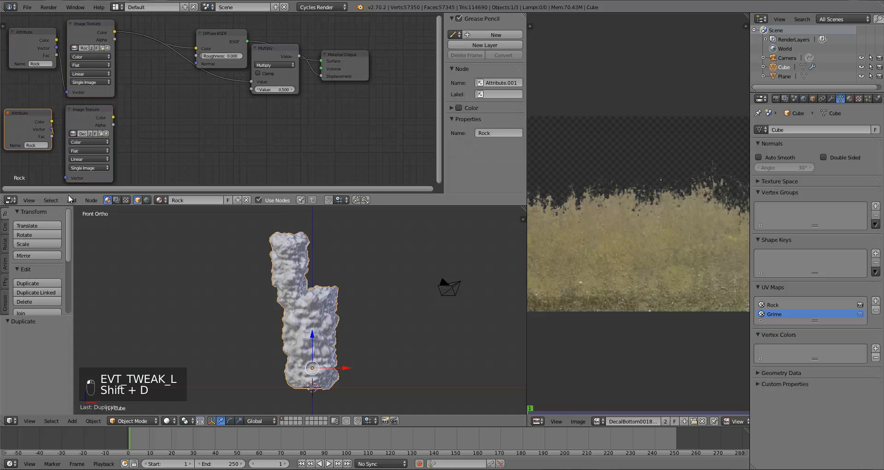
{"action": "left_click_drag", "start_coordinate": [68, 194], "coordinate": [67, 178]}
{"action": "left_click_drag", "start_coordinate": [41, 130], "coordinate": [44, 140]}
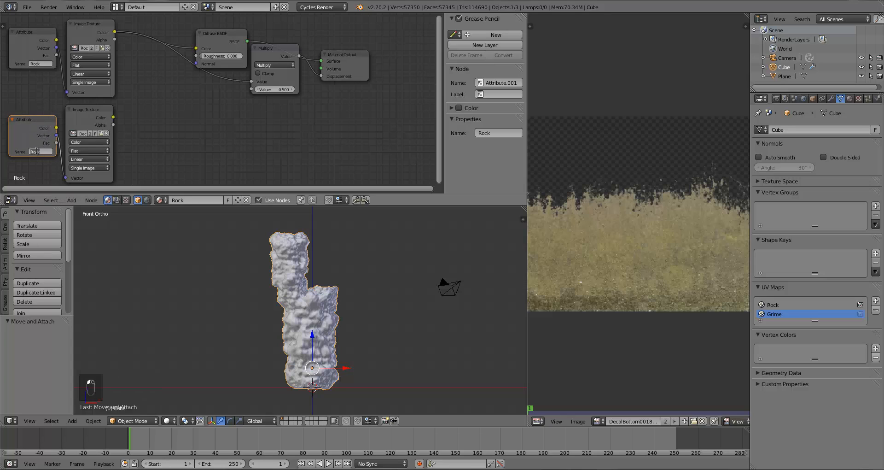
{"action": "type", "text": "Grime"}
{"action": "key", "text": "Return"}
{"action": "left_click_drag", "start_coordinate": [38, 124], "coordinate": [70, 131]}
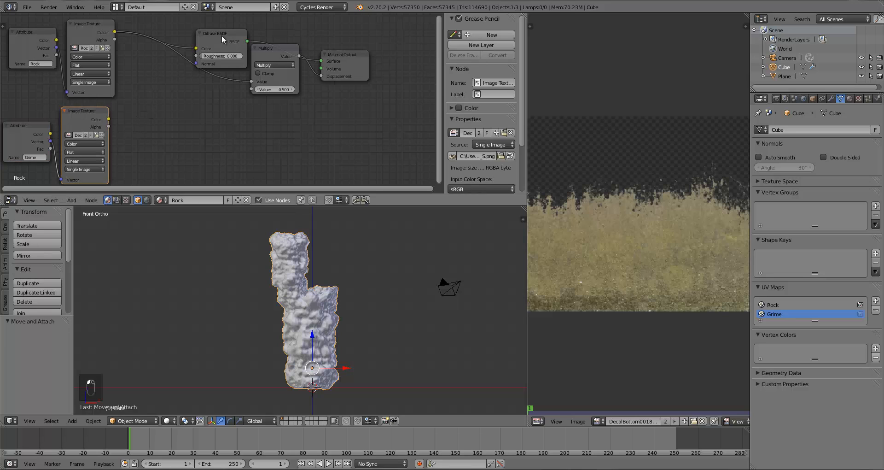
- Add a Mix color node combining the rock Color as Color1 and decal Color as Color2, and feed it into the Diffuse BSDF Color
{"action": "left_click_drag", "start_coordinate": [221, 35], "coordinate": [222, 41]}
{"action": "key", "text": "a"}
{"action": "key", "text": "shift+a"}
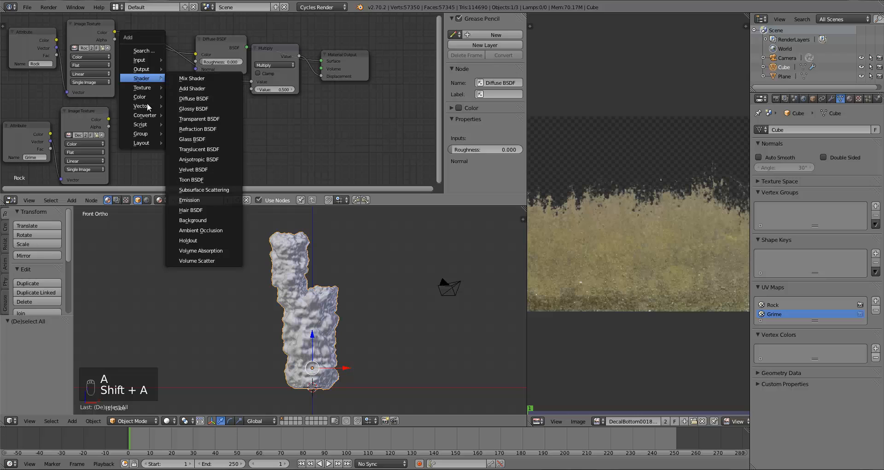
{"action": "mouse_move", "coordinate": [144, 97]}
{"action": "left_click", "coordinate": [182, 97]}
{"action": "left_click", "coordinate": [117, 56]}
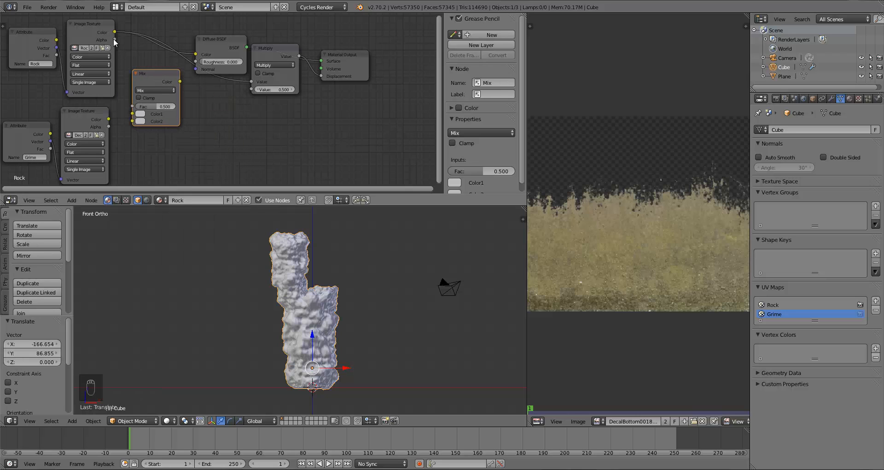
{"action": "left_click_drag", "start_coordinate": [116, 32], "coordinate": [133, 121]}
{"action": "left_click_drag", "start_coordinate": [147, 74], "coordinate": [195, 58]}
- Try the Add blend type on the Mix node and preview the rock in Rendered shading
{"action": "left_click", "coordinate": [146, 72]}
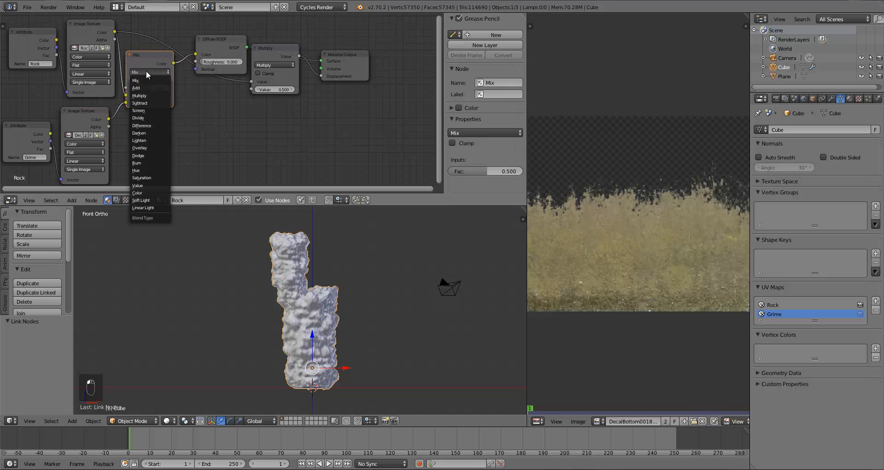
{"action": "left_click", "coordinate": [145, 87]}
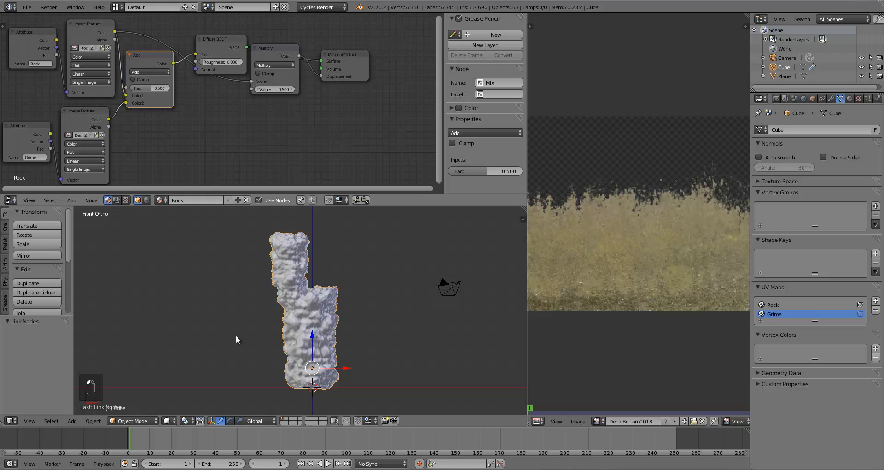
{"action": "left_click", "coordinate": [166, 421]}
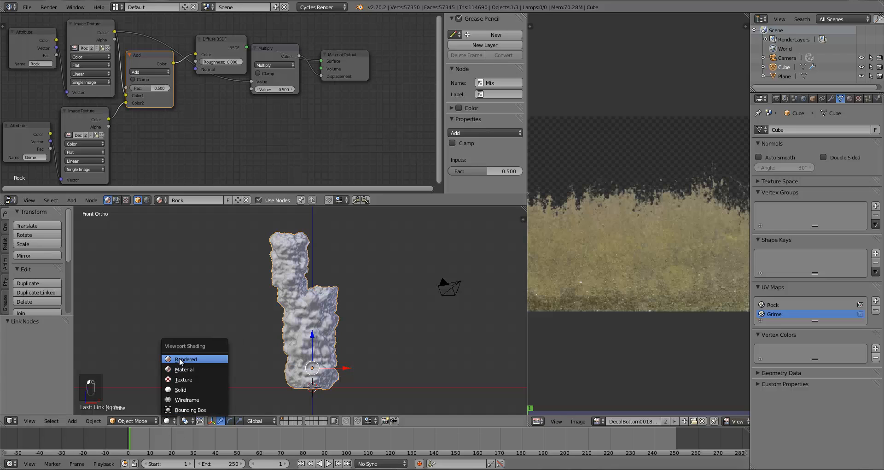
{"action": "left_click", "coordinate": [180, 358]}
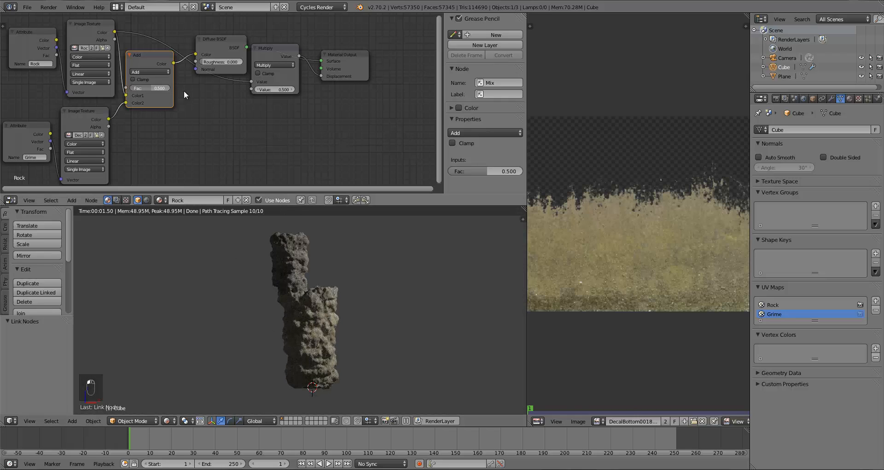
- Set the color mixing node's Fac to 1.000 and its blend type to Mix
{"action": "left_click_drag", "start_coordinate": [154, 88], "coordinate": [169, 88]}
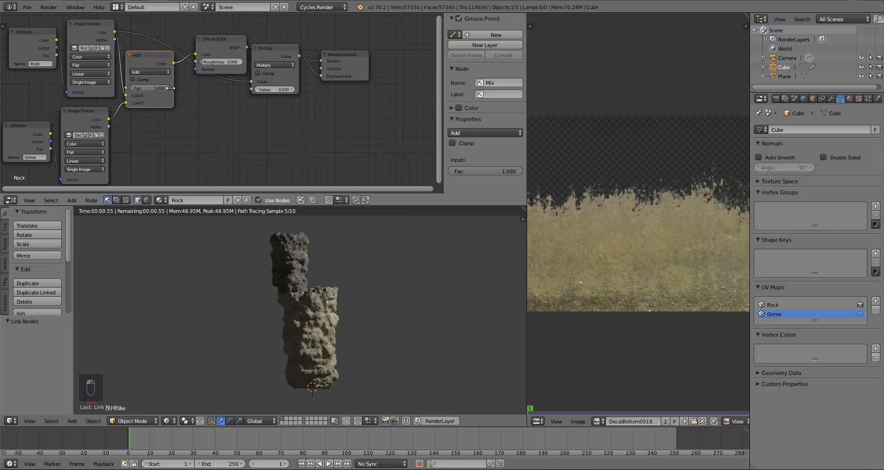
{"action": "left_click", "coordinate": [150, 71]}
{"action": "left_click", "coordinate": [143, 81]}
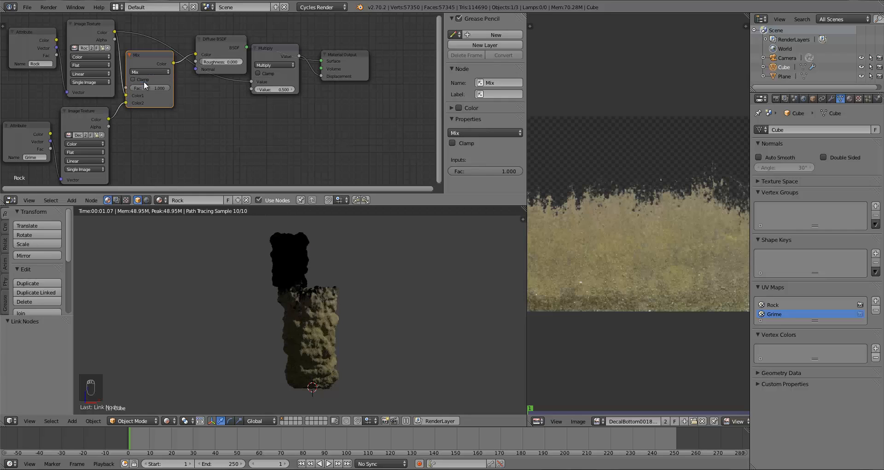
- Detach the Grime Attribute from the decal Image Texture to compare the mapping, and reconnect its Vector link
{"action": "middle_click_drag", "start_coordinate": [351, 323], "coordinate": [316, 339]}
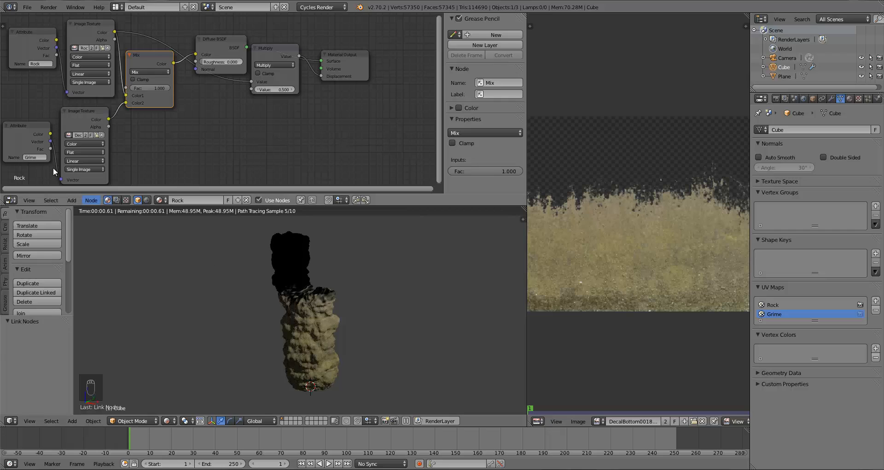
{"action": "left_click_drag", "start_coordinate": [60, 178], "coordinate": [51, 175]}
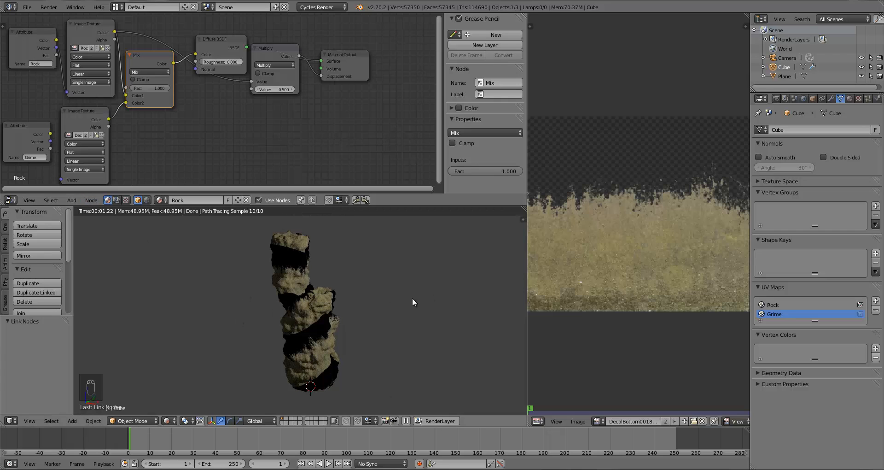
{"action": "left_click", "coordinate": [25, 147]}
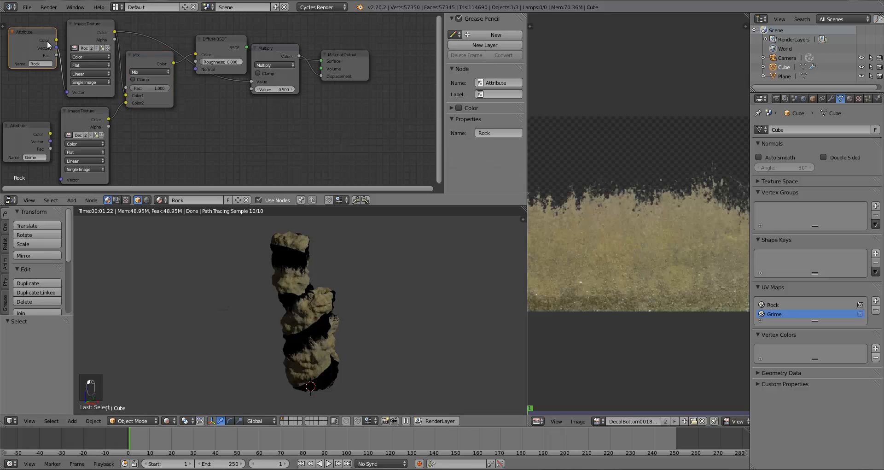
{"action": "left_click_drag", "start_coordinate": [51, 141], "coordinate": [61, 179]}
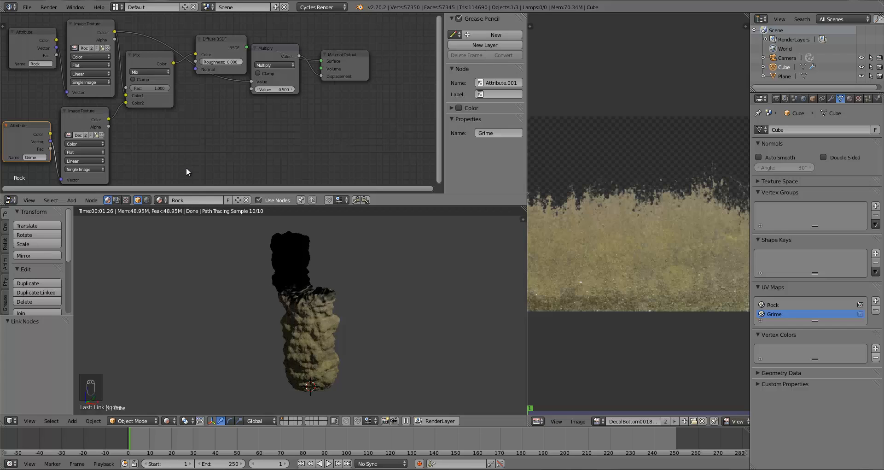
- Put the rock in Edit Mode in front orthographic view with Texture viewport shading
{"action": "middle_click", "coordinate": [300, 338]}
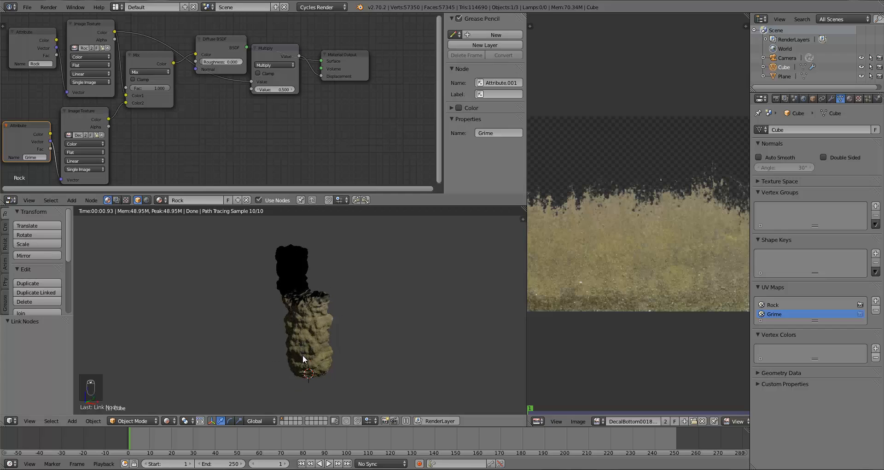
{"action": "middle_click", "coordinate": [302, 355]}
{"action": "key", "text": "Tab"}
{"action": "key", "text": "KP_1"}
{"action": "key", "text": "z"}
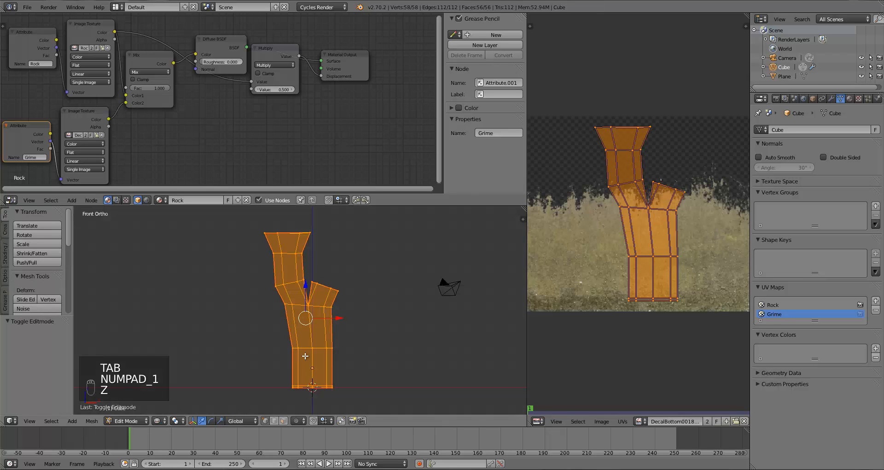
{"action": "key", "text": "z"}
{"action": "key", "text": "Tab"}
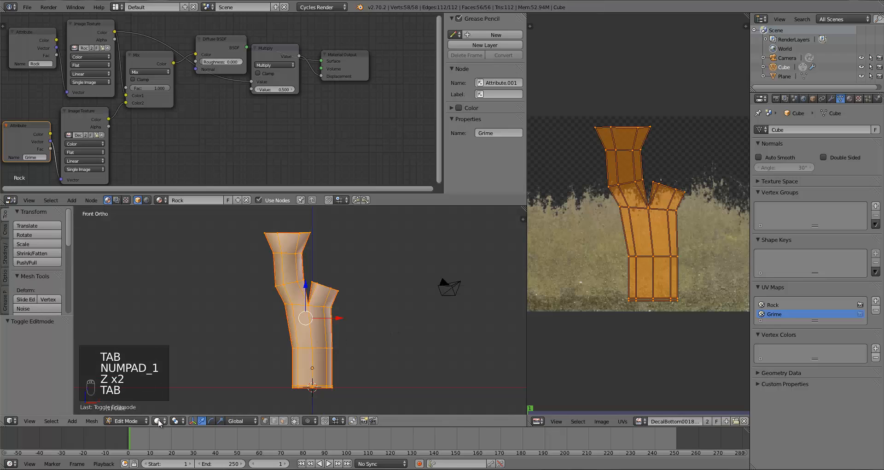
{"action": "left_click", "coordinate": [158, 420]}
{"action": "left_click", "coordinate": [202, 380]}
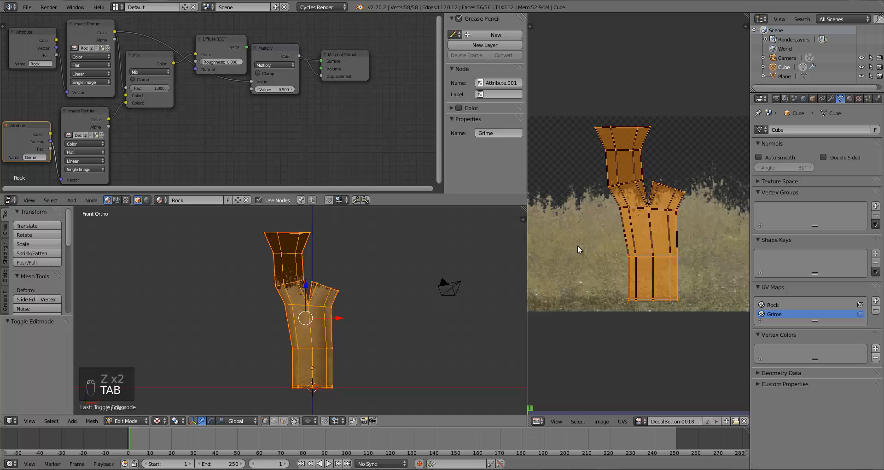
- Move the whole Grime UV layout slightly over the decal image and deselect it
{"action": "key", "text": "g"}
{"action": "left_click", "coordinate": [647, 319]}
{"action": "key", "text": "a"}
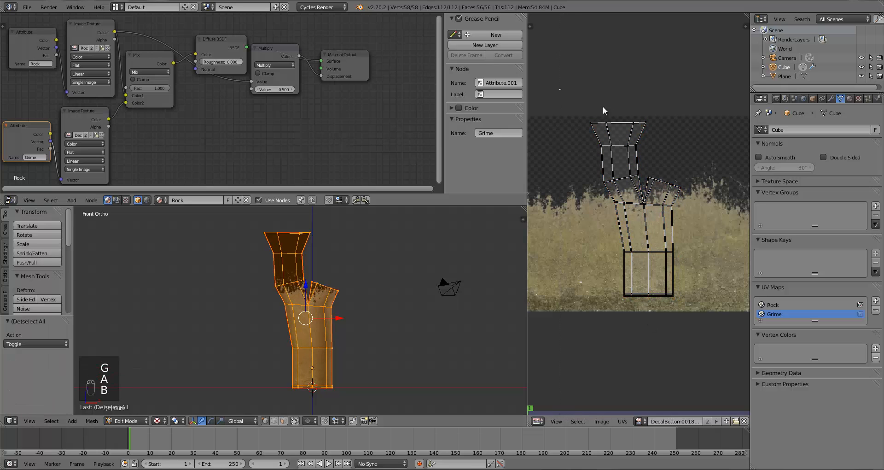
- Scale the topmost row of Grime UVs along Y to about -0.098 with smooth proportional editing at size 1.33
{"action": "key", "text": "b"}
{"action": "left_click_drag", "start_coordinate": [559, 89], "coordinate": [673, 131]}
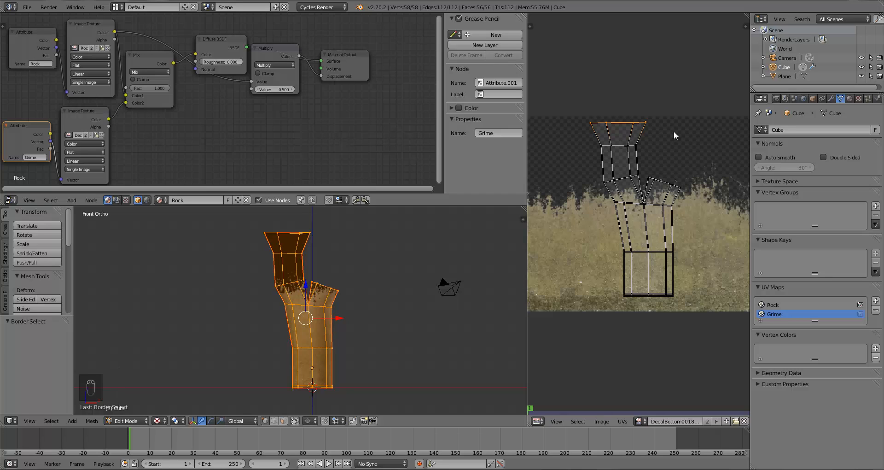
{"action": "key", "text": "o"}
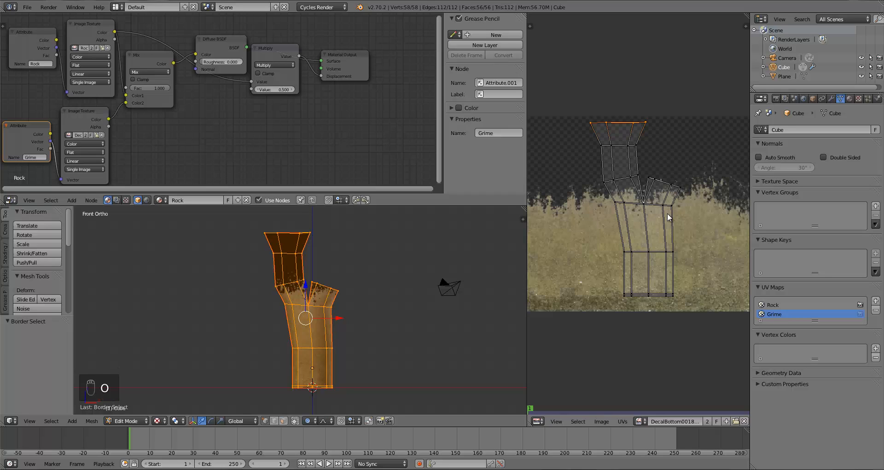
{"action": "key", "text": "s"}
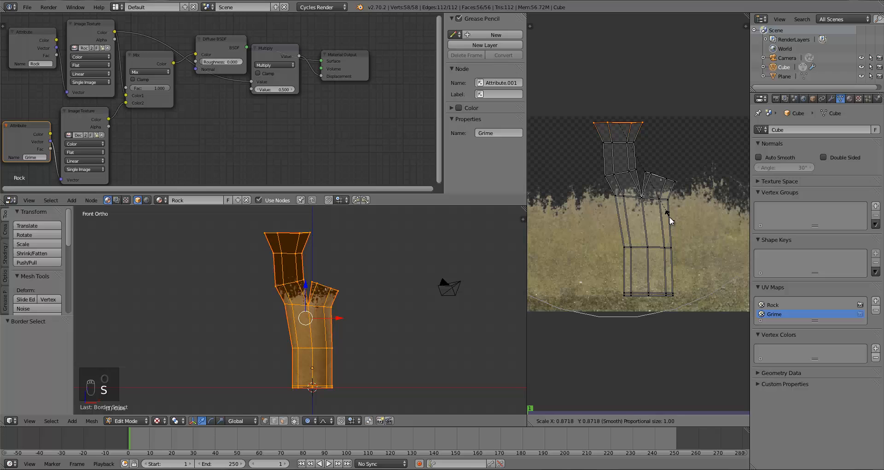
{"action": "key", "text": "y"}
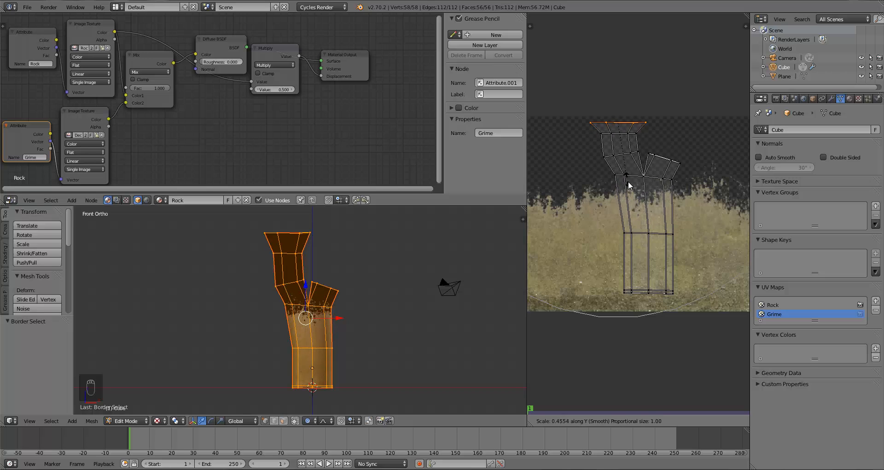
{"action": "scroll", "coordinate": [629, 185], "scroll_direction": "down", "scroll_amount": 4}
{"action": "scroll", "coordinate": [628, 184], "scroll_direction": "up", "scroll_amount": 4}
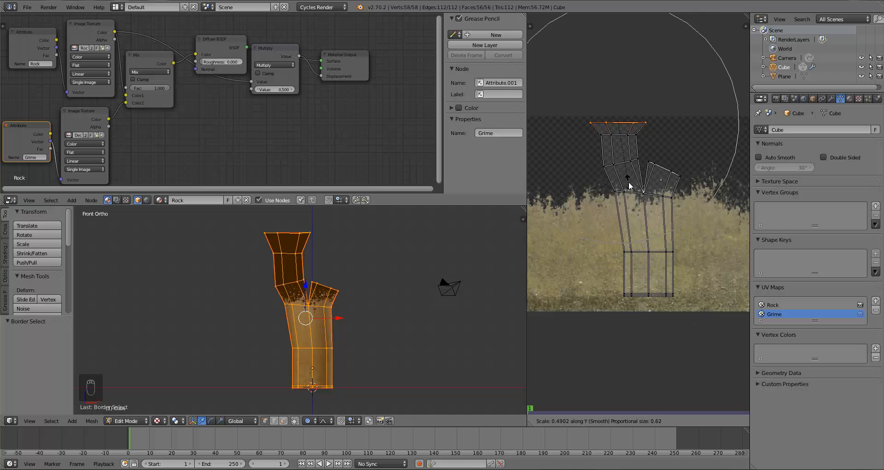
{"action": "scroll", "coordinate": [629, 187], "scroll_direction": "up", "scroll_amount": 2}
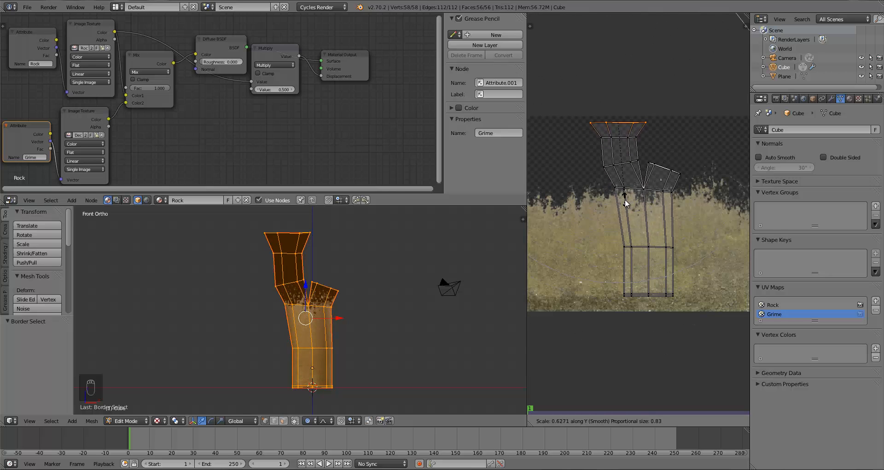
{"action": "scroll", "coordinate": [619, 179], "scroll_direction": "down", "scroll_amount": 4}
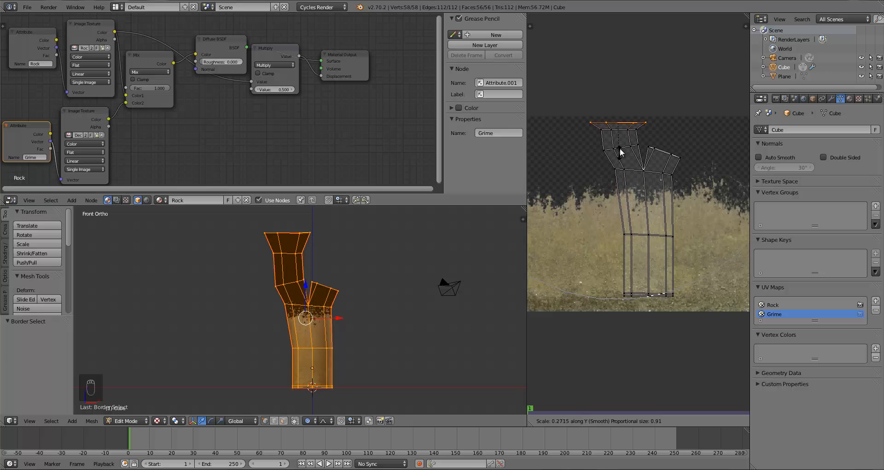
{"action": "scroll", "coordinate": [620, 148], "scroll_direction": "down", "scroll_amount": 4}
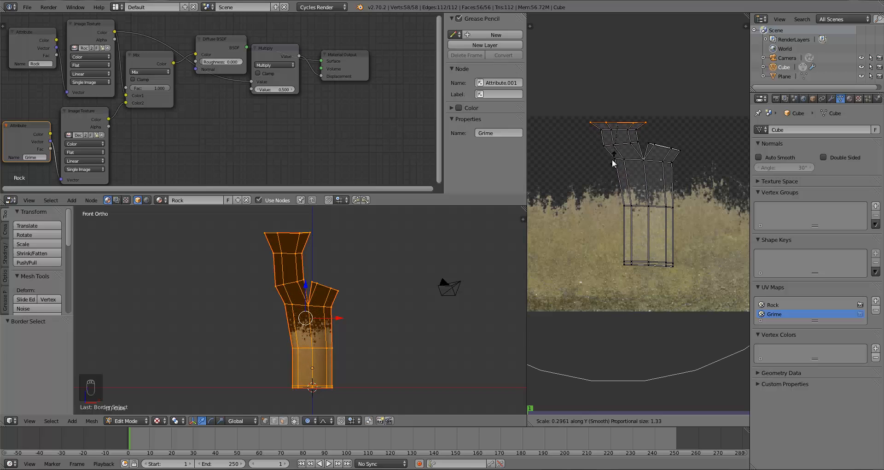
{"action": "left_click", "coordinate": [607, 129]}
- Scale the topmost UVs again along Y by about 0.85 with proportional editing, and return to Object Mode
{"action": "key", "text": "s"}
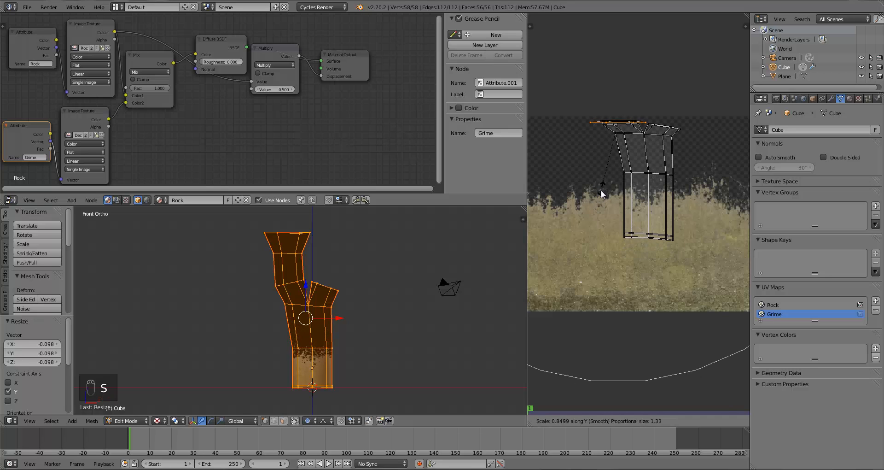
{"action": "left_click", "coordinate": [602, 192]}
{"action": "key", "text": "Tab"}
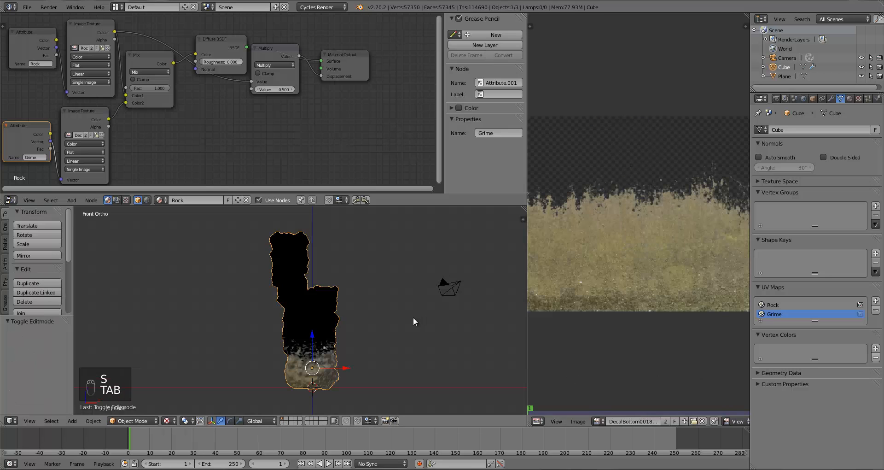
- Preview the rock in Rendered viewport shading and change the blend type of the rock and grime colour mix node to Add
{"action": "middle_click_drag", "start_coordinate": [413, 316], "coordinate": [368, 322]}
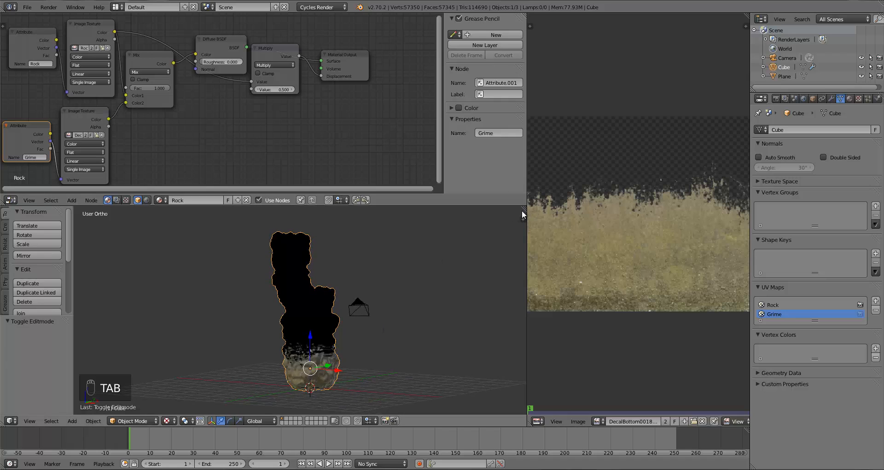
{"action": "left_click", "coordinate": [86, 138]}
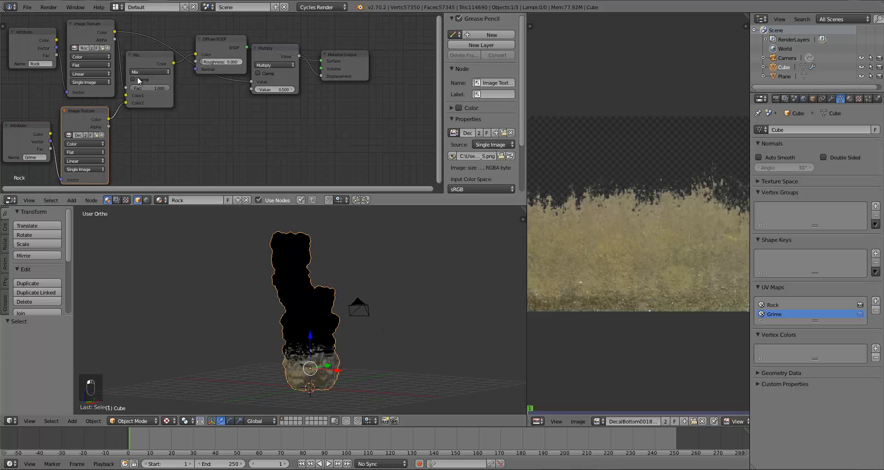
{"action": "left_click", "coordinate": [167, 420]}
{"action": "left_click", "coordinate": [186, 358]}
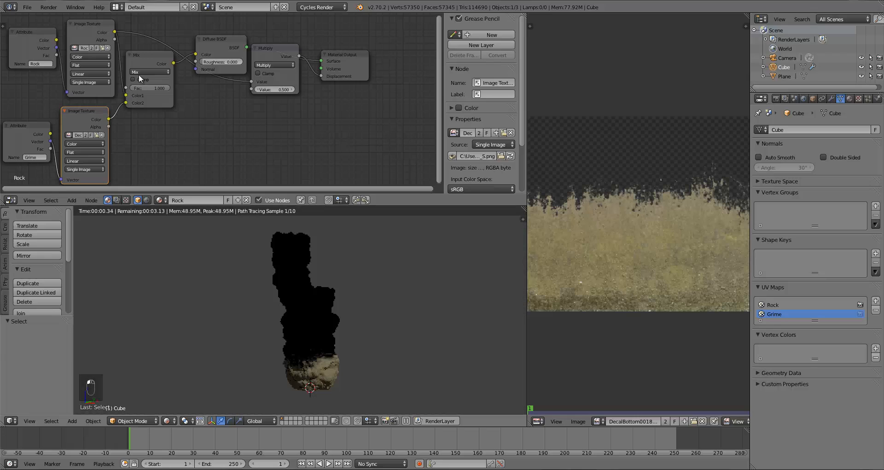
{"action": "left_click", "coordinate": [140, 72]}
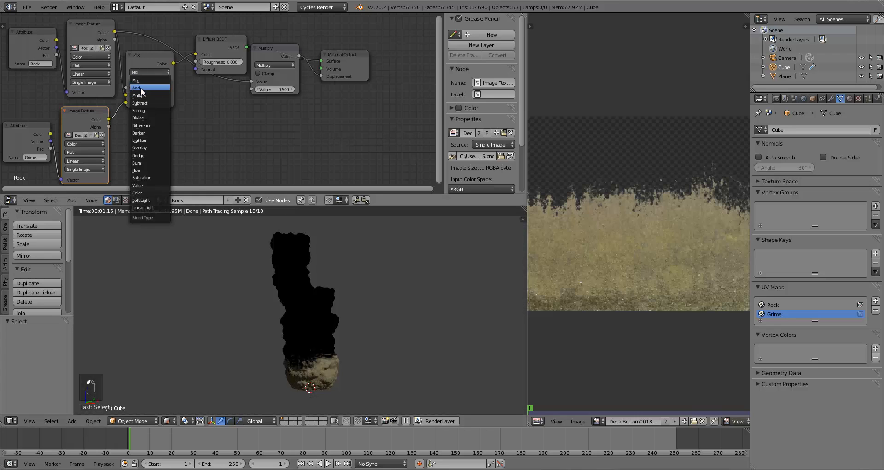
{"action": "left_click", "coordinate": [140, 87]}
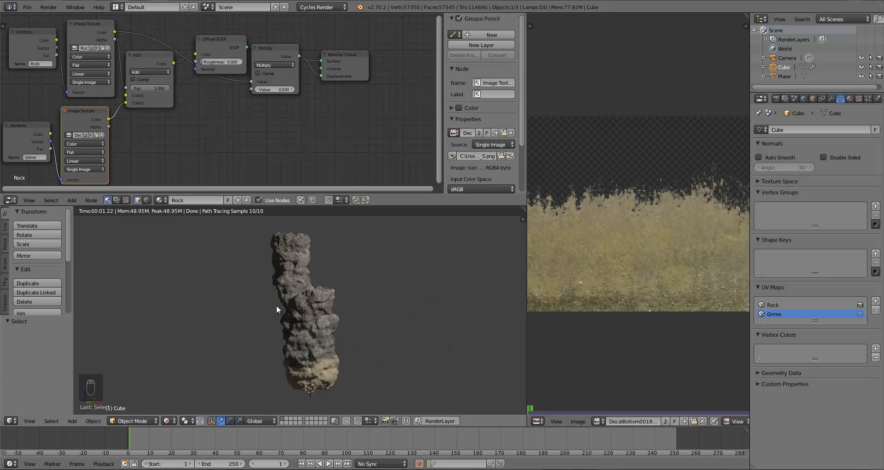
- Set the Add node's factor to 0.65, check the rendered rock, and return the viewport to Solid shading
{"action": "left_click", "coordinate": [154, 88]}
{"action": "type", "text": ".65"}
{"action": "key", "text": "Return"}
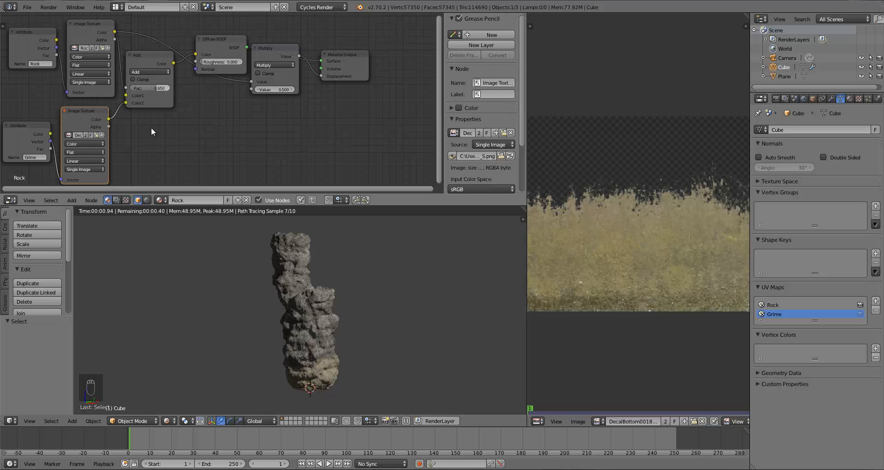
{"action": "middle_click_drag", "start_coordinate": [351, 372], "coordinate": [335, 344]}
{"action": "key", "text": "KP_1"}
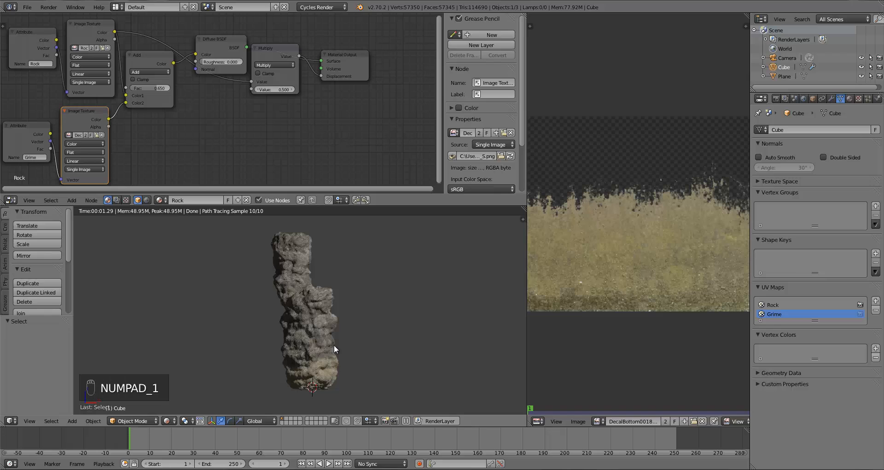
{"action": "key", "text": "z"}
{"action": "key", "text": "z"}
{"action": "key", "text": "z"}
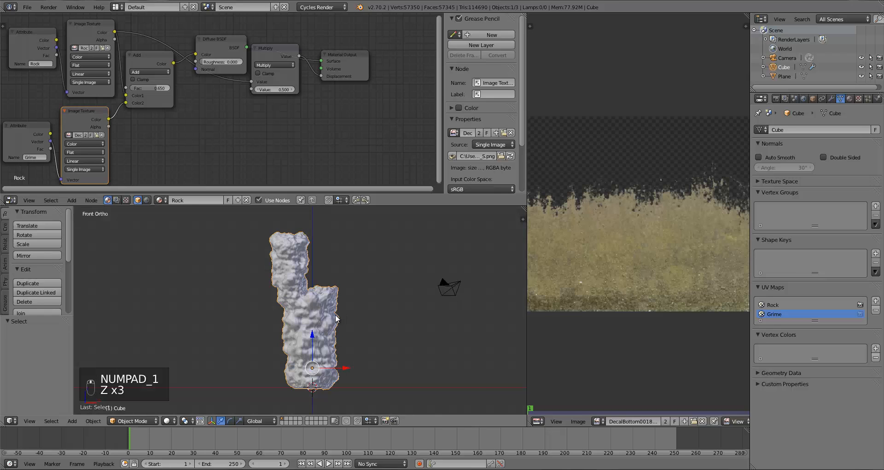
- Shift the Multiply and Material Output nodes farther from the Diffuse BSDF node and clear the selection
{"action": "middle_click_drag", "start_coordinate": [341, 320], "coordinate": [330, 260]}
{"action": "left_click_drag", "start_coordinate": [356, 71], "coordinate": [380, 66]}
{"action": "left_click_drag", "start_coordinate": [289, 51], "coordinate": [304, 47]}
{"action": "mouse_move", "coordinate": [374, 58]}
{"action": "left_mouse_down"}
{"action": "mouse_move", "coordinate": [397, 55]}
{"action": "mouse_move", "coordinate": [382, 51]}
{"action": "left_mouse_up"}
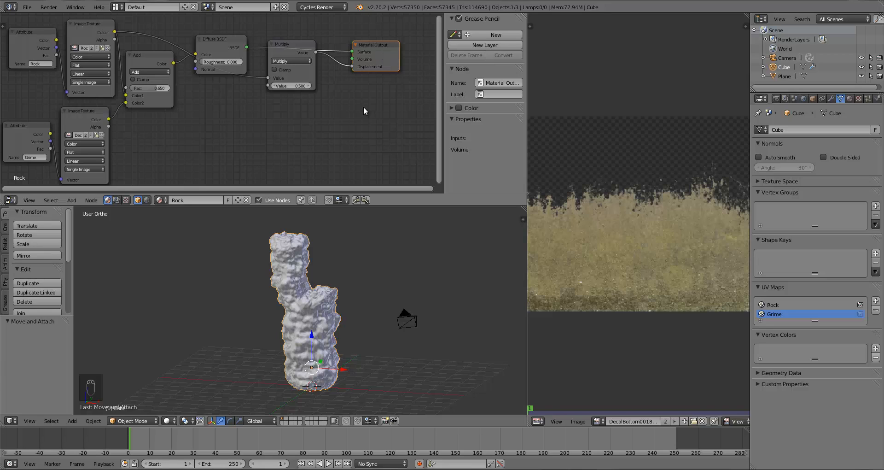
{"action": "key", "text": "a"}
{"action": "left_click_drag", "start_coordinate": [365, 56], "coordinate": [350, 52]}
{"action": "left_click_drag", "start_coordinate": [287, 49], "coordinate": [291, 46]}
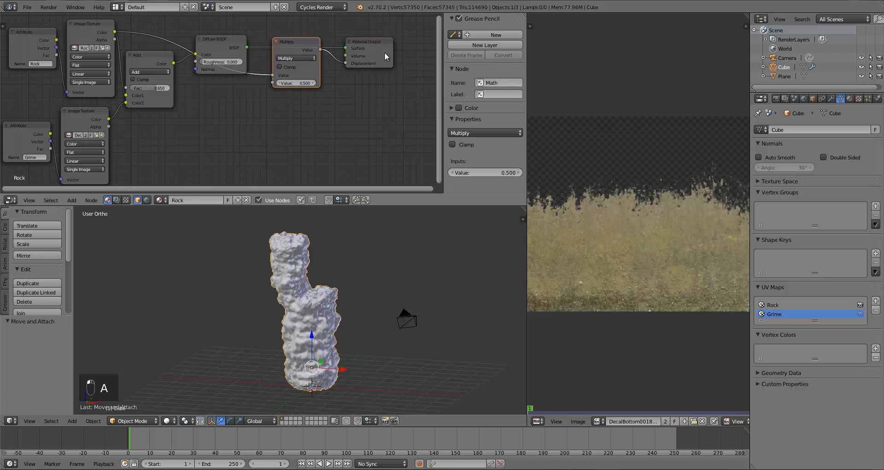
{"action": "left_click_drag", "start_coordinate": [358, 51], "coordinate": [363, 49]}
{"action": "right_click", "coordinate": [364, 48]}
{"action": "key", "text": "a"}
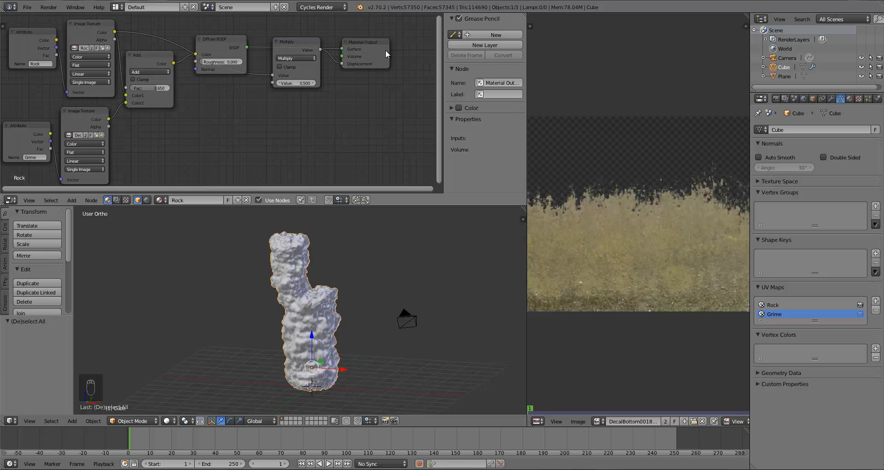
{"action": "key", "text": "a"}
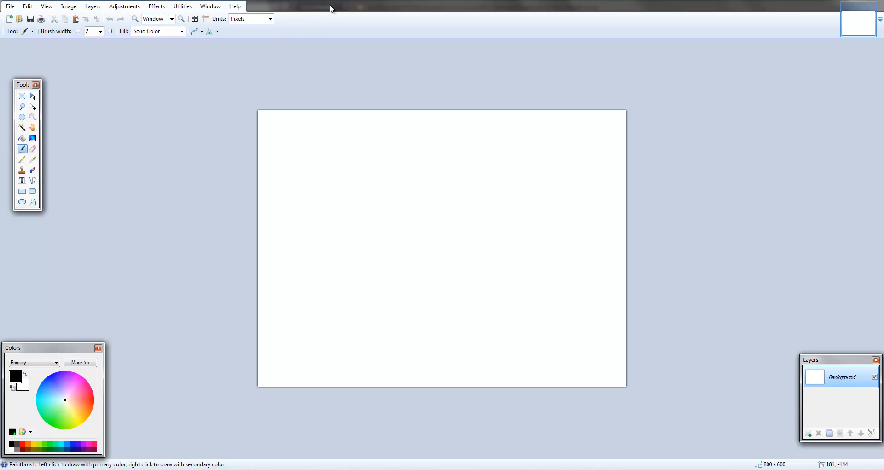
- Switch to Paint.NET and open DecalsDamagePlaster0058_1_S from the Sea Vent Textures folder on the Desktop
{"action": "left_click", "coordinate": [9, 7]}
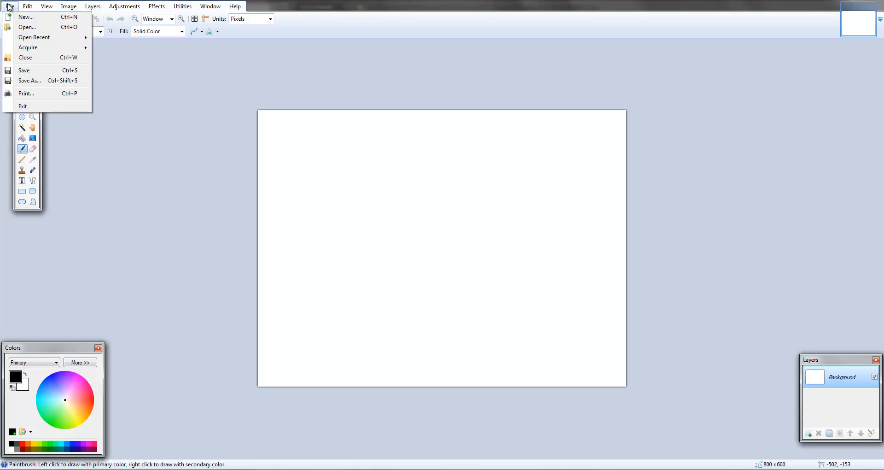
{"action": "left_click", "coordinate": [25, 27]}
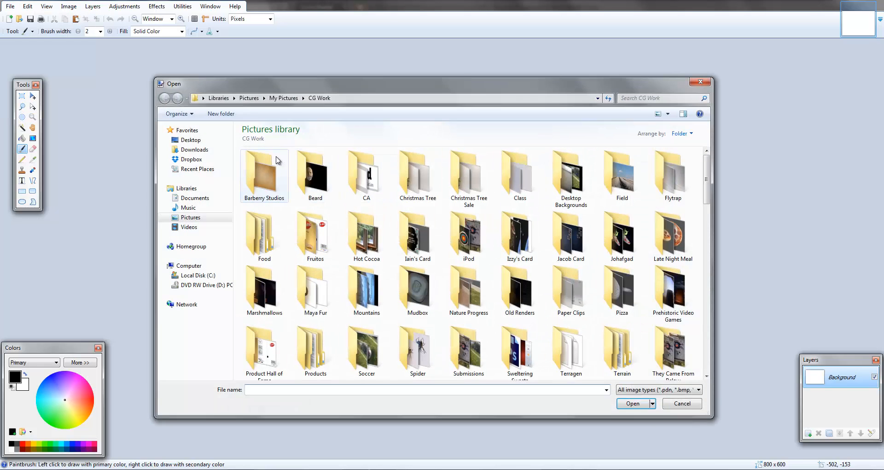
{"action": "left_click", "coordinate": [191, 139]}
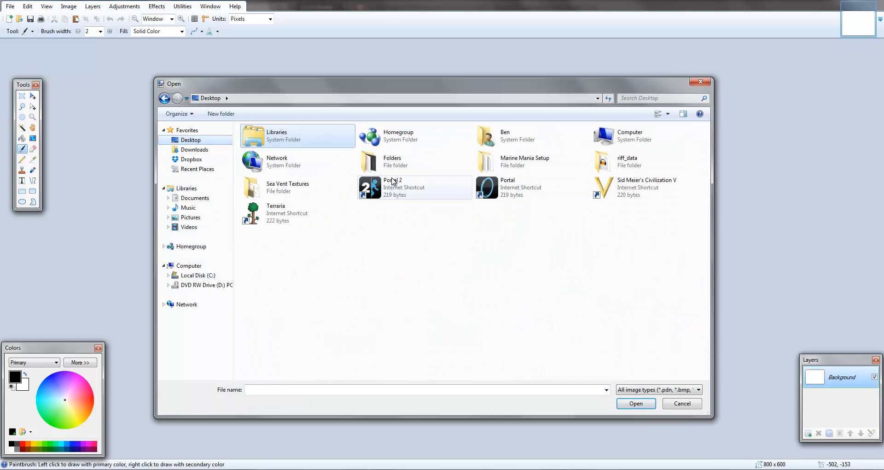
{"action": "double_click", "coordinate": [293, 191]}
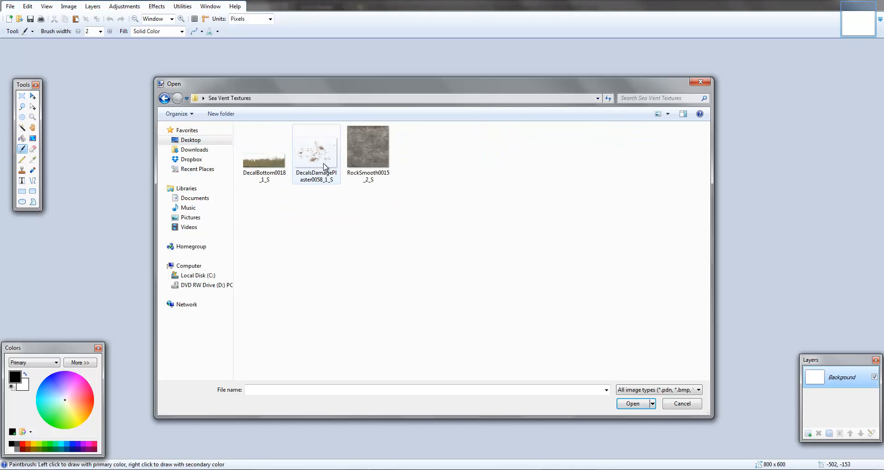
{"action": "double_click", "coordinate": [316, 152]}
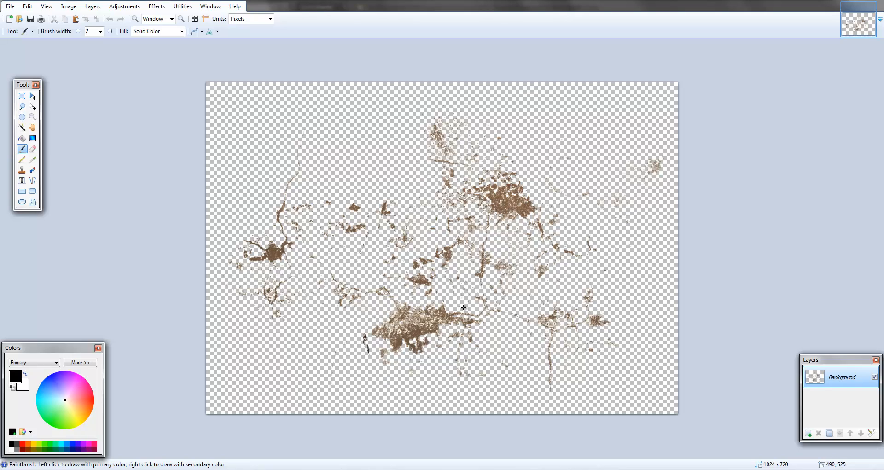
- Convert the plaster damage decal to black and white and apply a brightness adjustment of 100
{"action": "left_click", "coordinate": [124, 7]}
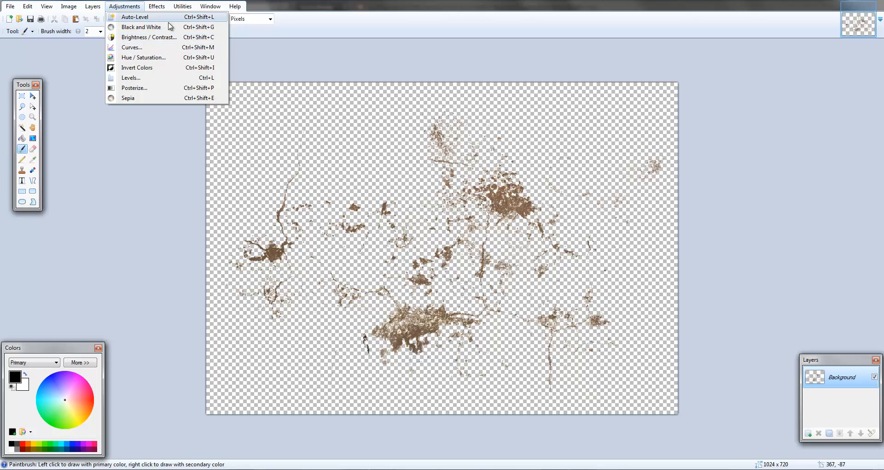
{"action": "left_click", "coordinate": [137, 29]}
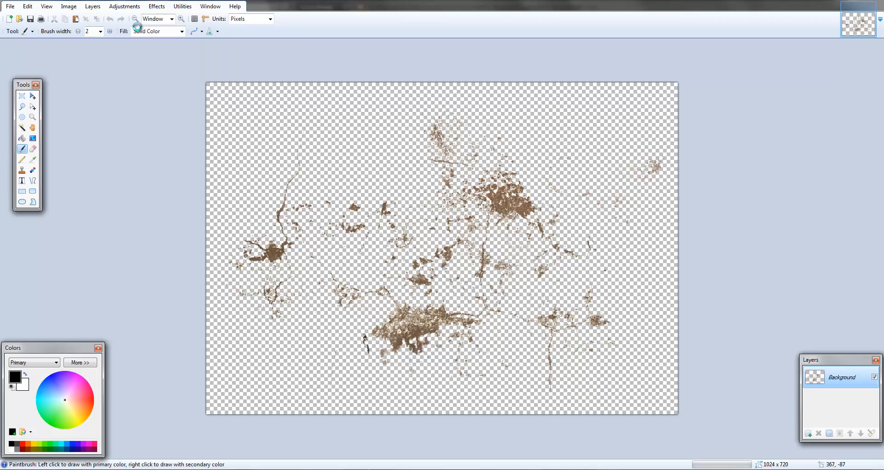
{"action": "left_click", "coordinate": [111, 9]}
{"action": "left_click", "coordinate": [134, 36]}
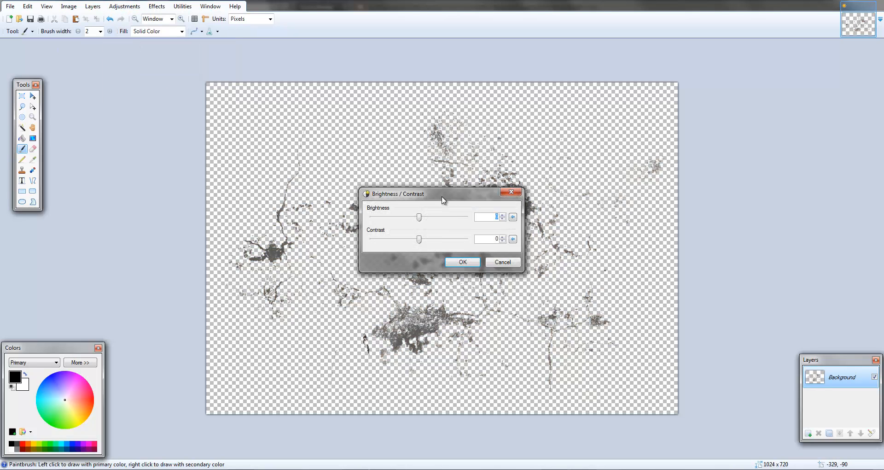
{"action": "left_click_drag", "start_coordinate": [443, 200], "coordinate": [637, 108]}
{"action": "left_click", "coordinate": [628, 153]}
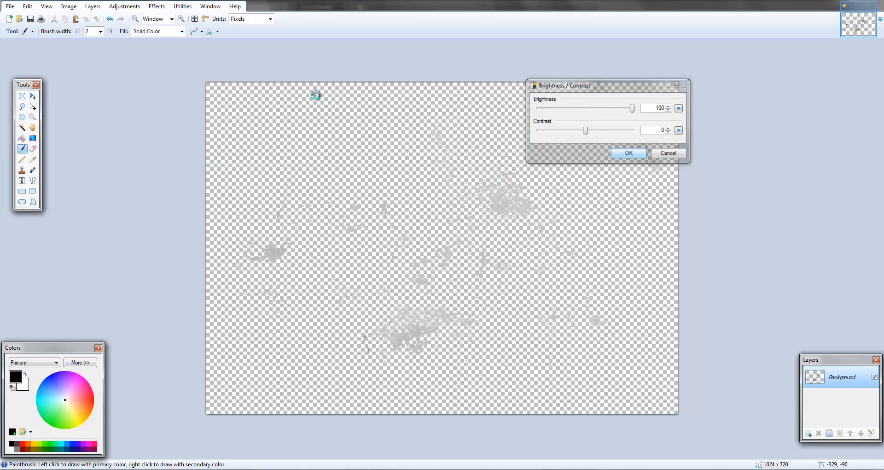
- Apply a second brightness adjustment of 100 to the decal to whiten it, and save the image
{"action": "left_click", "coordinate": [118, 9]}
{"action": "left_click", "coordinate": [131, 36]}
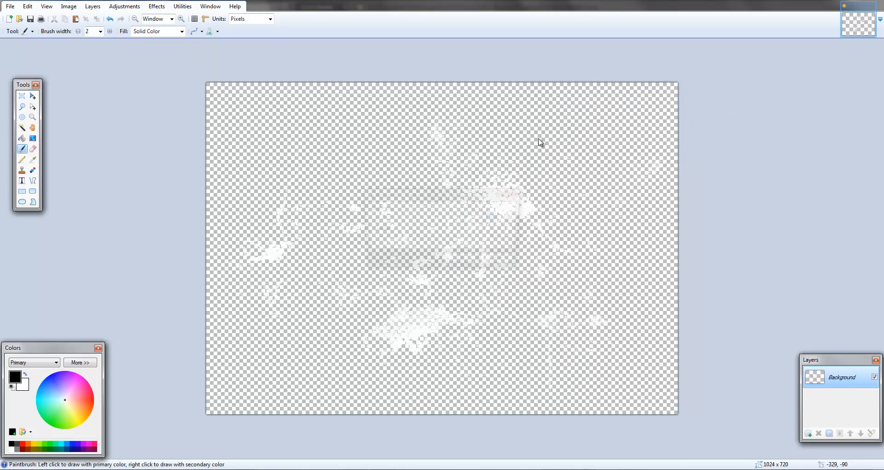
{"action": "left_click_drag", "start_coordinate": [468, 198], "coordinate": [516, 93]}
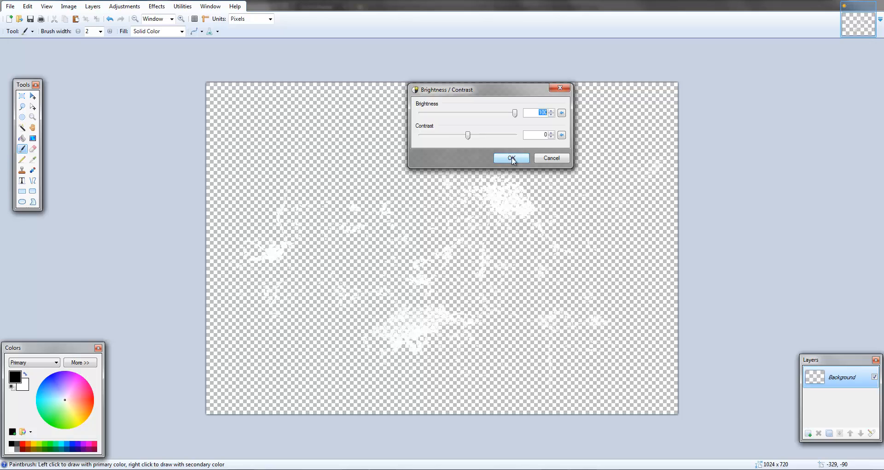
{"action": "left_click", "coordinate": [512, 158]}
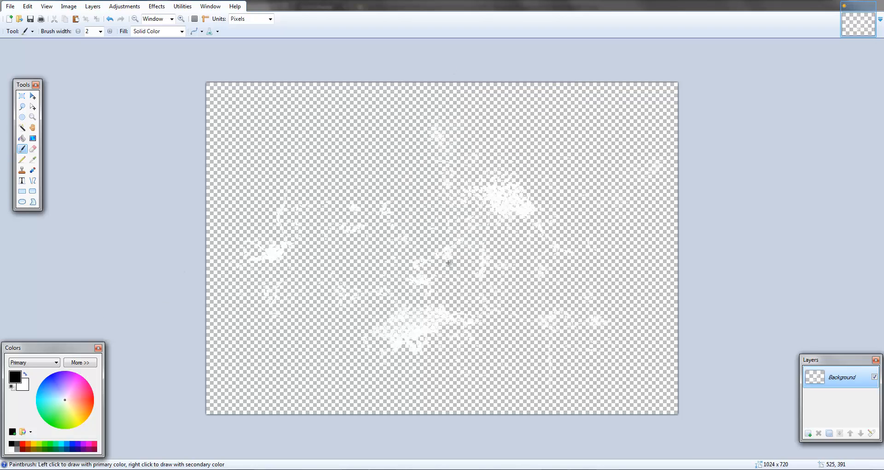
{"action": "key", "text": "ctrl+s"}
{"action": "left_click", "coordinate": [544, 314]}
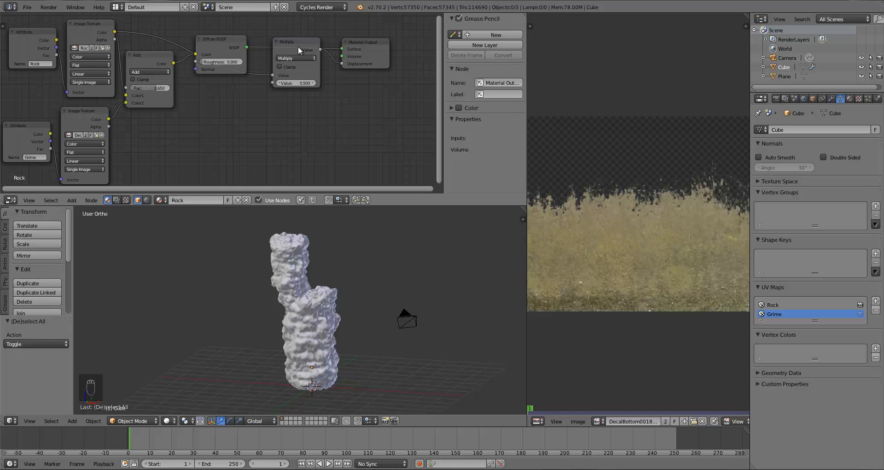
- Back in Blender, widen the node editor and spread the nodes to leave a wide gap before Material Output
{"action": "left_click_drag", "start_coordinate": [298, 46], "coordinate": [278, 44]}
{"action": "left_click_drag", "start_coordinate": [527, 97], "coordinate": [643, 93]}
{"action": "key", "text": "a"}
{"action": "key", "text": "b"}
{"action": "left_click_drag", "start_coordinate": [70, 35], "coordinate": [354, 162]}
{"action": "key", "text": "g"}
{"action": "left_click", "coordinate": [294, 157]}
{"action": "key", "text": "a"}
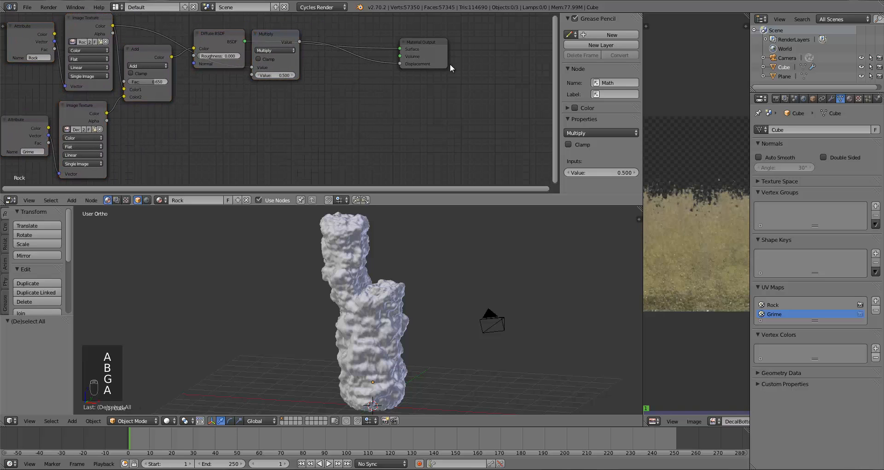
{"action": "left_click_drag", "start_coordinate": [424, 46], "coordinate": [521, 54]}
{"action": "key", "text": "a"}
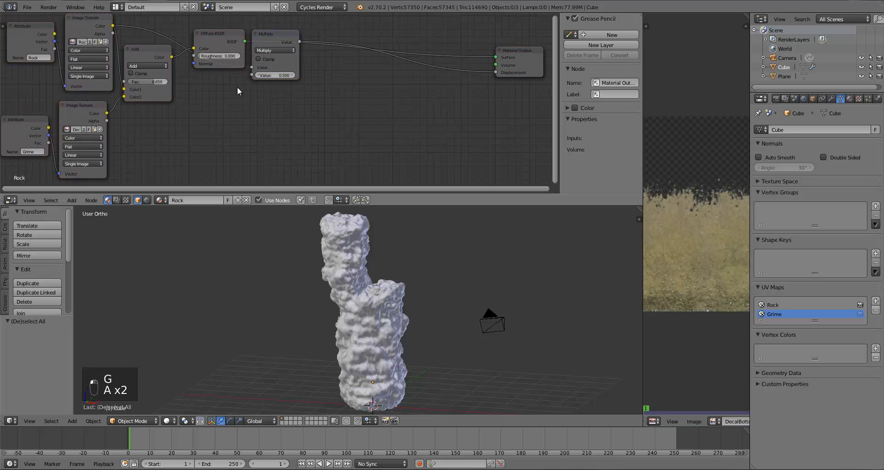
- Duplicate the Diffuse BSDF node below the original and move the Multiply node down beneath the shader nodes
{"action": "left_click", "coordinate": [209, 38]}
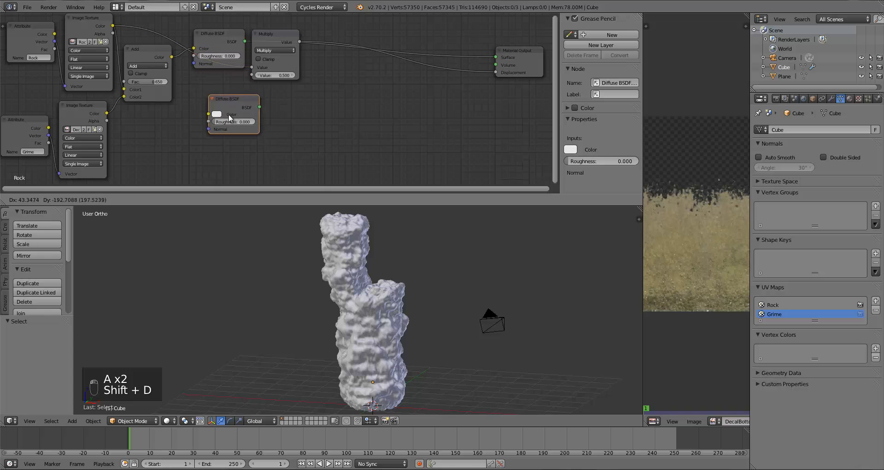
{"action": "left_click", "coordinate": [237, 147]}
{"action": "left_click", "coordinate": [235, 135]}
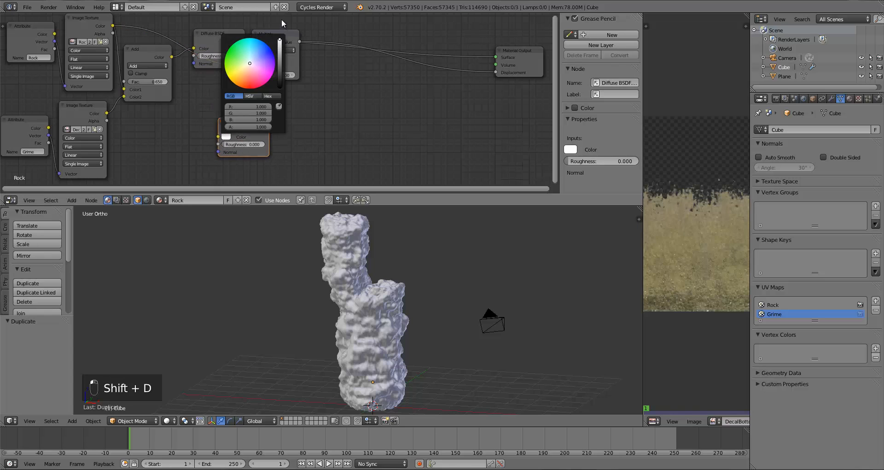
{"action": "left_click_drag", "start_coordinate": [248, 124], "coordinate": [261, 119]}
{"action": "key", "text": "a"}
{"action": "key", "text": "shift+a"}
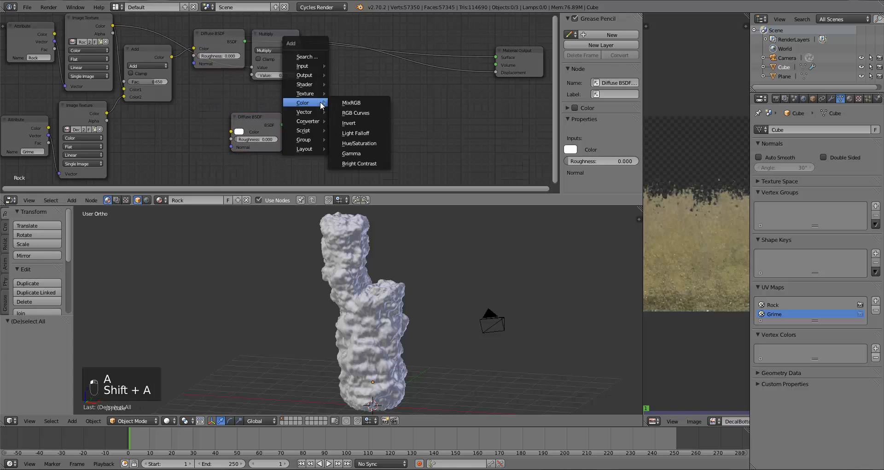
{"action": "left_click_drag", "start_coordinate": [259, 40], "coordinate": [314, 177]}
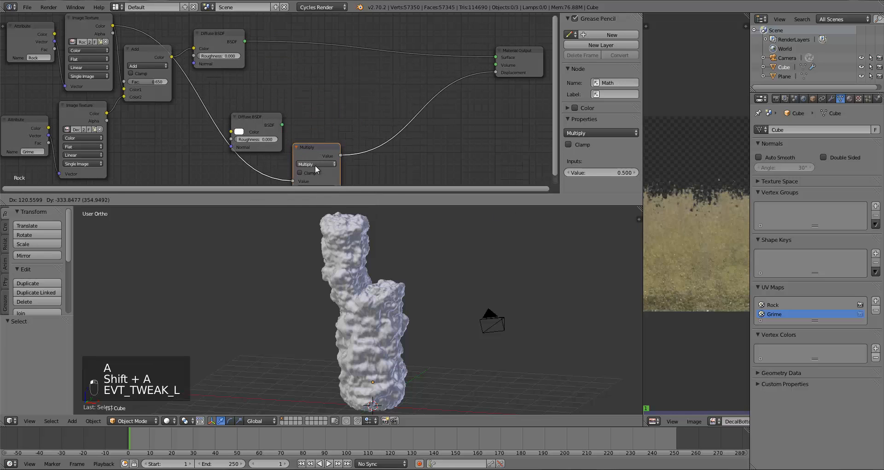
- Add a Mix Shader node on the link between the original Diffuse BSDF and the Material Output surface
{"action": "key", "text": "a"}
{"action": "key", "text": "shift+a"}
{"action": "mouse_move", "coordinate": [285, 57]}
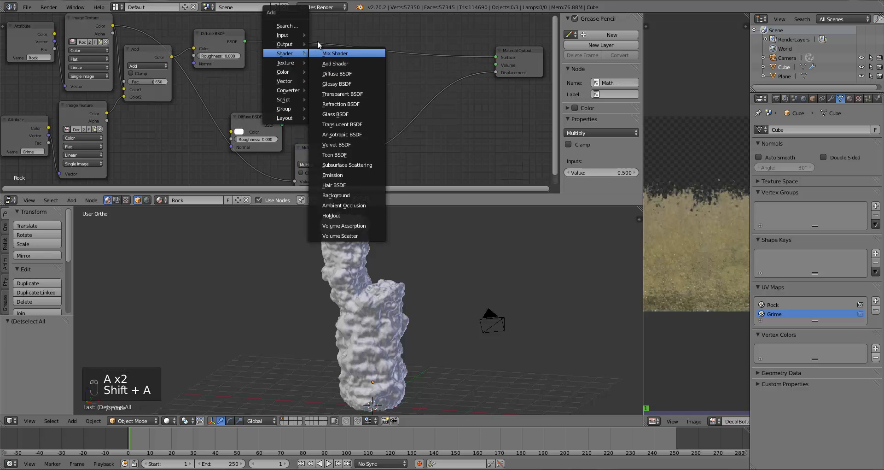
{"action": "left_click", "coordinate": [335, 53]}
{"action": "left_click", "coordinate": [332, 55]}
- Undo the accidental link insertion, connect the duplicate Diffuse BSDF to the Mix Shader's second shader input, and place it under the original Diffuse BSDF
{"action": "left_click_drag", "start_coordinate": [278, 125], "coordinate": [253, 95]}
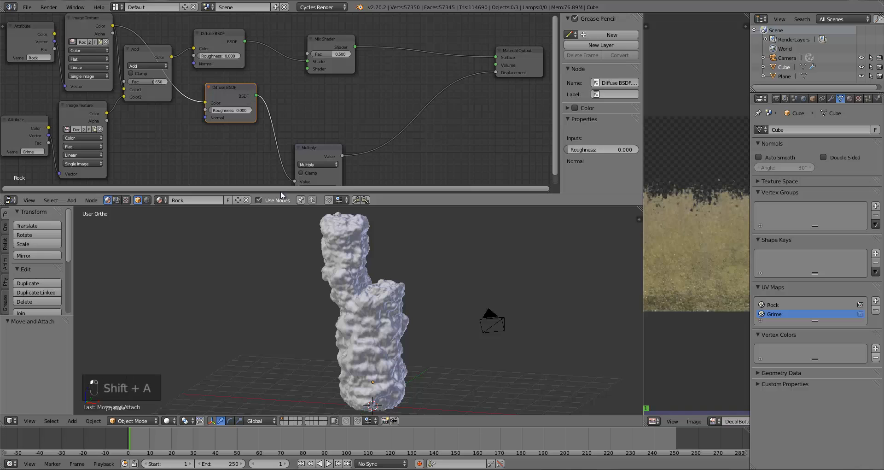
{"action": "key", "text": "ctrl+z"}
{"action": "key", "text": "g"}
{"action": "left_click", "coordinate": [281, 91]}
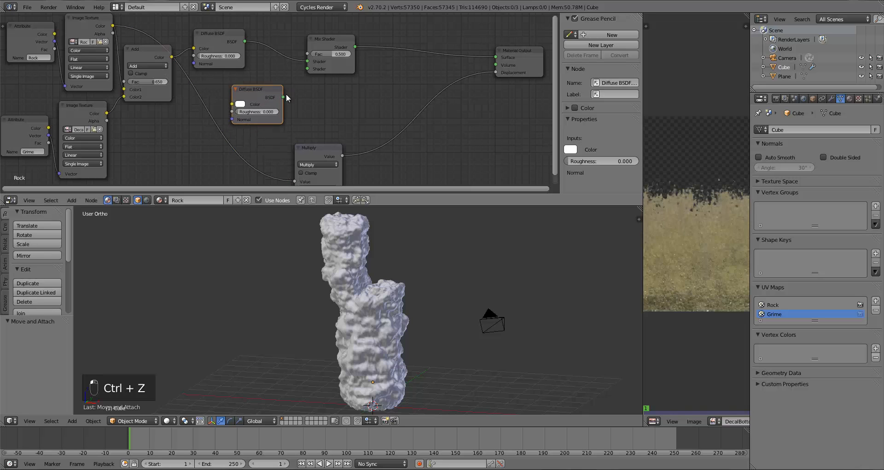
{"action": "left_click_drag", "start_coordinate": [286, 94], "coordinate": [216, 84]}
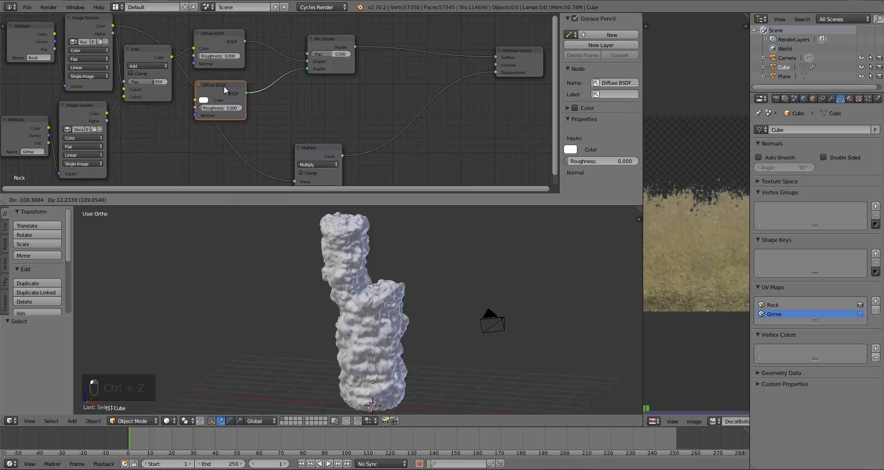
- Move the Mix Shader node closer to Material Output and nudge the white Diffuse BSDF down to spread out the shader nodes
{"action": "left_click_drag", "start_coordinate": [330, 40], "coordinate": [343, 41]}
{"action": "left_click", "coordinate": [237, 50]}
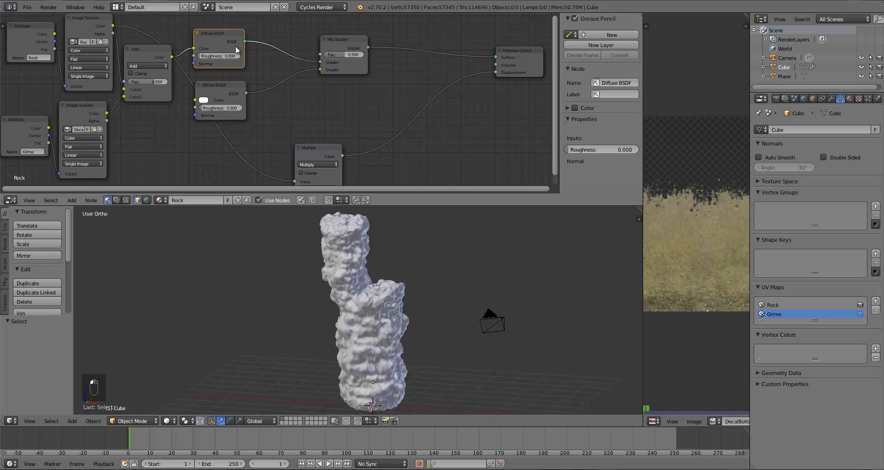
{"action": "left_click_drag", "start_coordinate": [213, 87], "coordinate": [214, 90]}
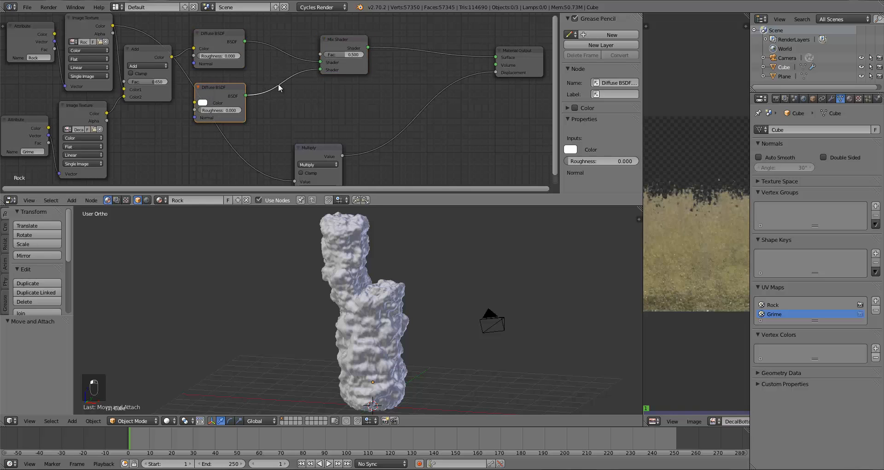
{"action": "left_click_drag", "start_coordinate": [339, 51], "coordinate": [365, 49]}
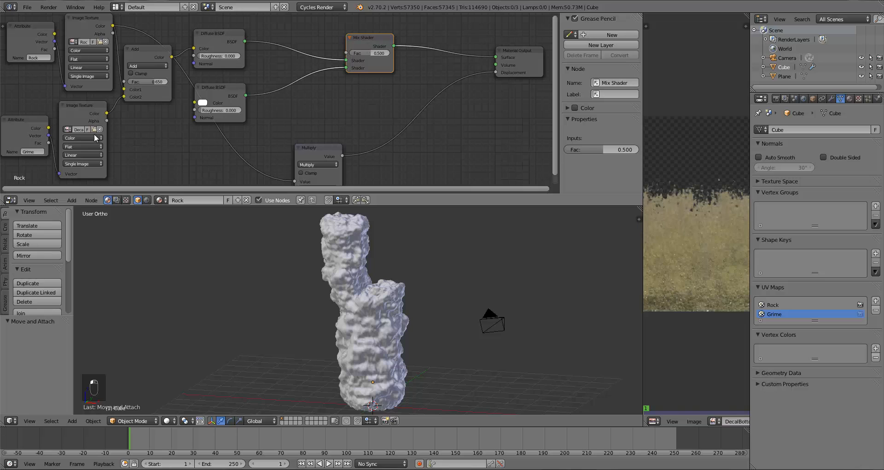
- Duplicate the grime Image Texture node beside the original and load DecalsDamagePlaster0058_1_S.png into the copy
{"action": "left_click", "coordinate": [88, 116]}
{"action": "key", "text": "shift+d"}
{"action": "left_click", "coordinate": [154, 117]}
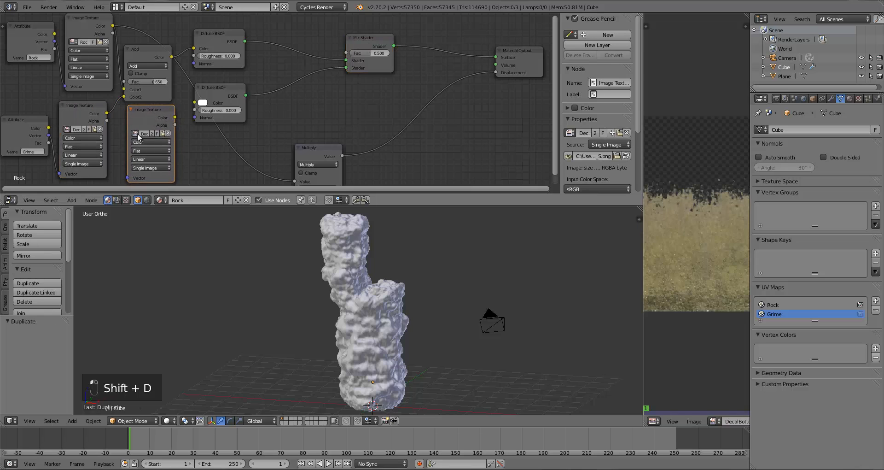
{"action": "left_click", "coordinate": [163, 134]}
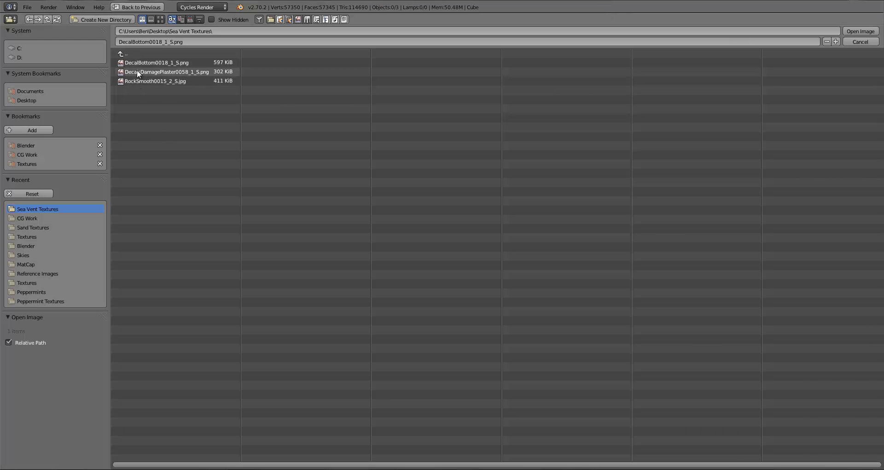
{"action": "left_click", "coordinate": [161, 19]}
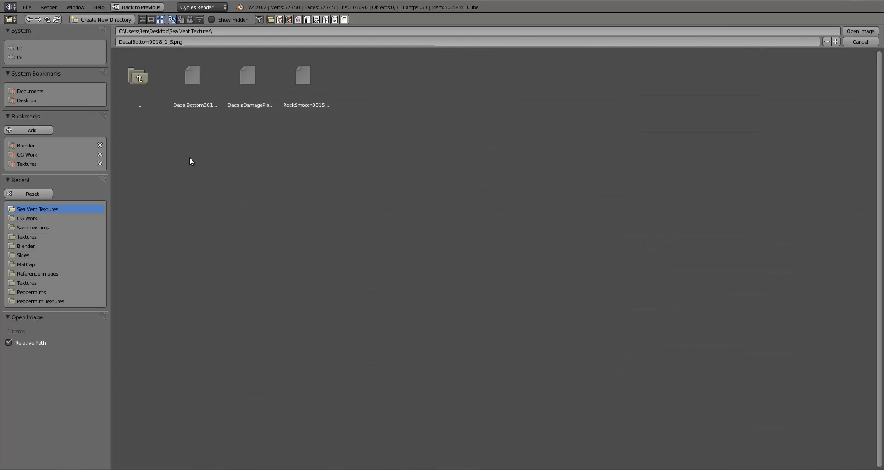
{"action": "double_click", "coordinate": [245, 87]}
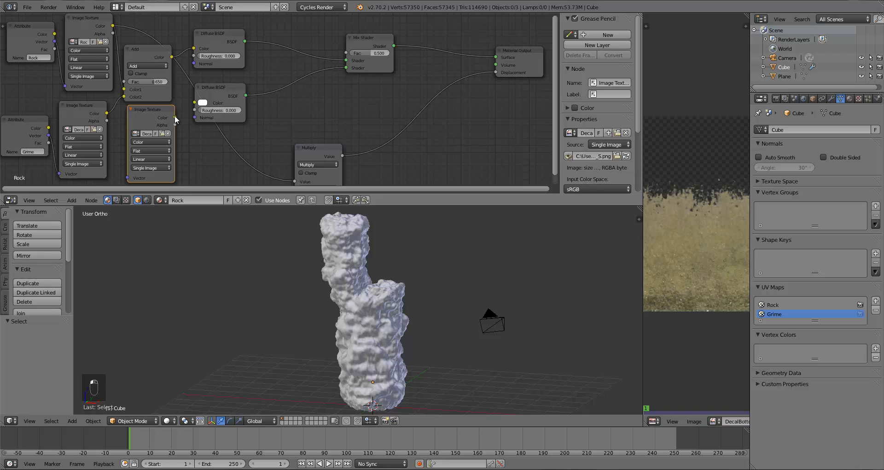
- Connect the damage decal's Color output to the Mix Shader's Fac input and preview the rock column in Rendered shading
{"action": "left_click_drag", "start_coordinate": [175, 118], "coordinate": [346, 53]}
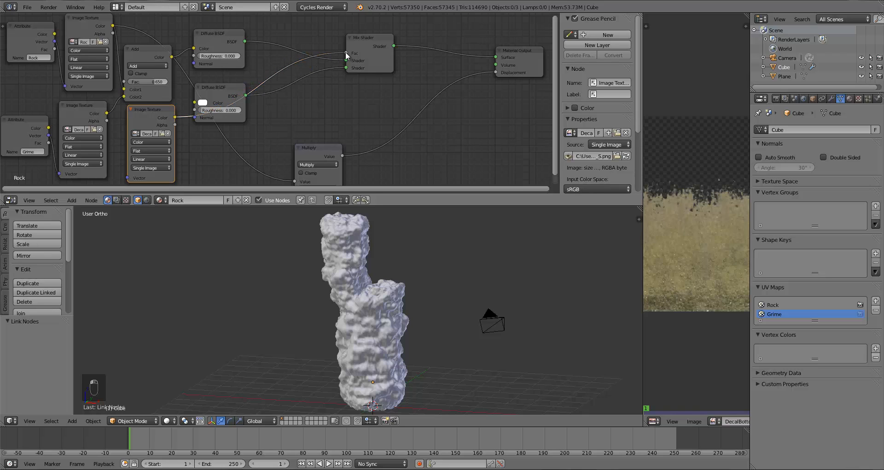
{"action": "left_click", "coordinate": [166, 420]}
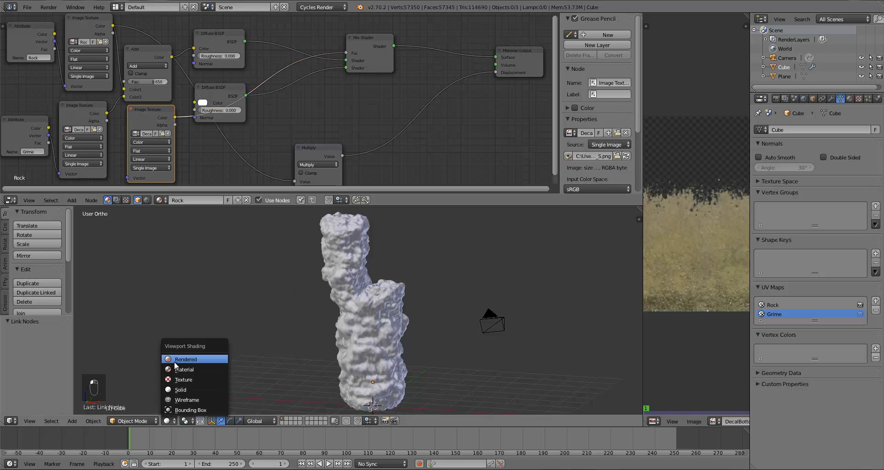
{"action": "left_click", "coordinate": [177, 362]}
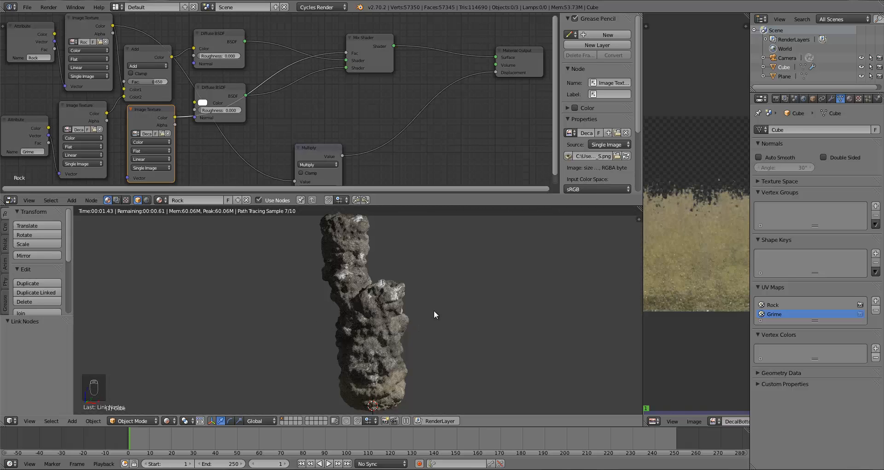
{"action": "middle_click_drag", "start_coordinate": [435, 314], "coordinate": [462, 326]}
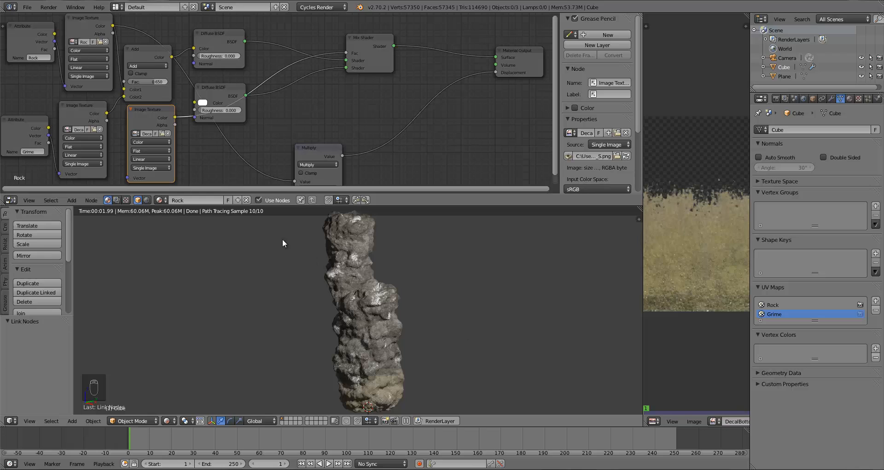
- Darken the white Diffuse BSDF's color slightly to a very light grey
{"action": "left_click", "coordinate": [203, 103]}
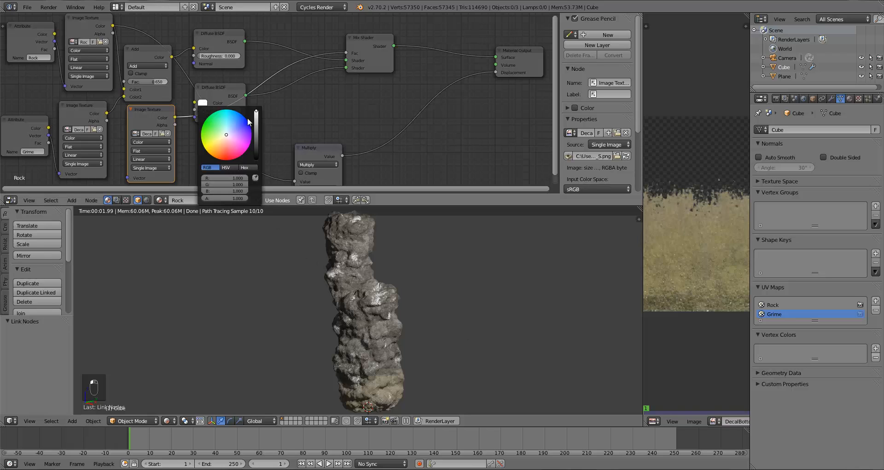
{"action": "left_click", "coordinate": [257, 115]}
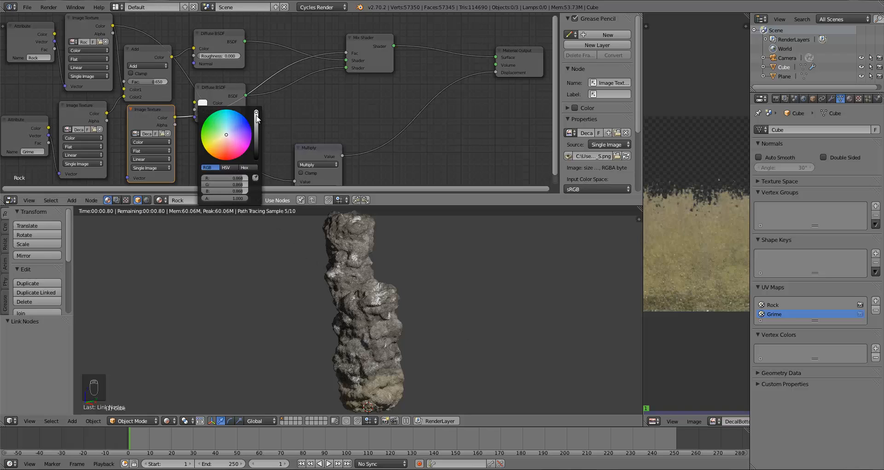
{"action": "left_click", "coordinate": [257, 115]}
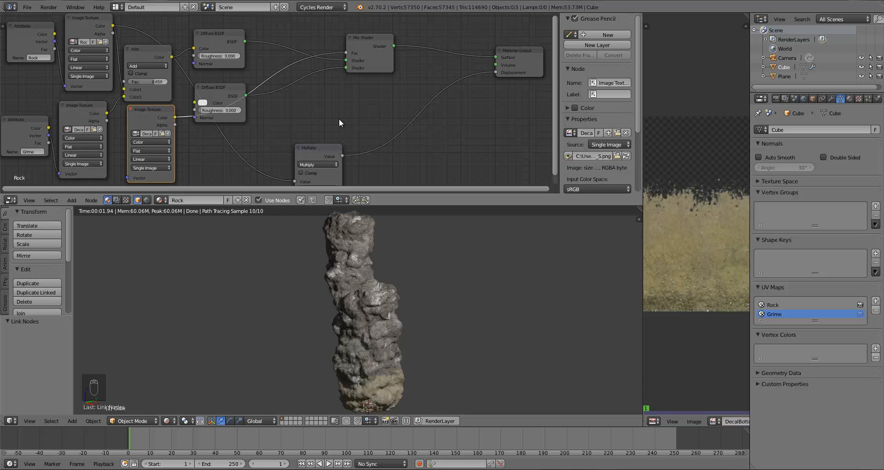
- Spread out the two Diffuse BSDF nodes and the damage decal texture node so their links are readable, and clear the selection
{"action": "mouse_move", "coordinate": [225, 98]}
{"action": "left_mouse_down"}
{"action": "mouse_move", "coordinate": [241, 100]}
{"action": "mouse_move", "coordinate": [217, 96]}
{"action": "mouse_move", "coordinate": [231, 106]}
{"action": "mouse_move", "coordinate": [238, 101]}
{"action": "left_mouse_up"}
{"action": "mouse_move", "coordinate": [150, 120]}
{"action": "left_mouse_down"}
{"action": "mouse_move", "coordinate": [158, 115]}
{"action": "mouse_move", "coordinate": [144, 118]}
{"action": "left_mouse_up"}
{"action": "left_click_drag", "start_coordinate": [245, 105], "coordinate": [241, 104]}
{"action": "mouse_move", "coordinate": [216, 40]}
{"action": "left_mouse_down"}
{"action": "mouse_move", "coordinate": [236, 34]}
{"action": "mouse_move", "coordinate": [225, 35]}
{"action": "left_mouse_up"}
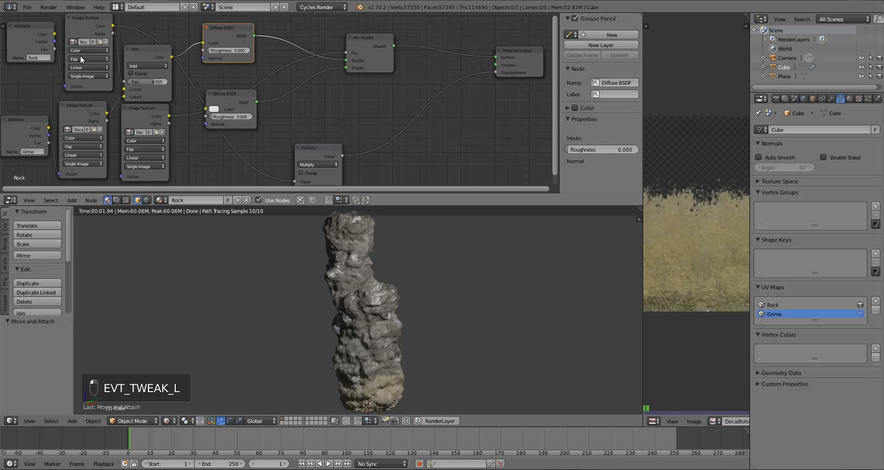
{"action": "key", "text": "a"}
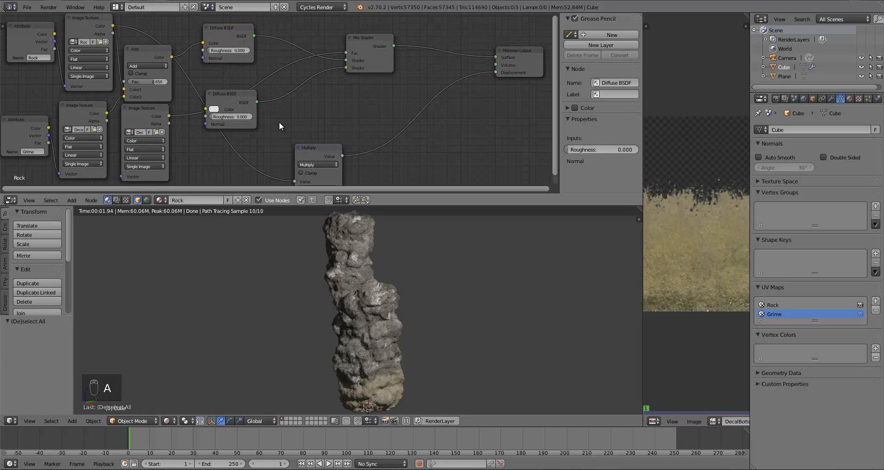
- Try the two Diffuse BSDF shaders in swapped Mix Shader inputs, view the result, and restore their original order
{"action": "mouse_move", "coordinate": [346, 67]}
{"action": "left_mouse_down"}
{"action": "mouse_move", "coordinate": [331, 66]}
{"action": "mouse_move", "coordinate": [348, 66]}
{"action": "left_mouse_up"}
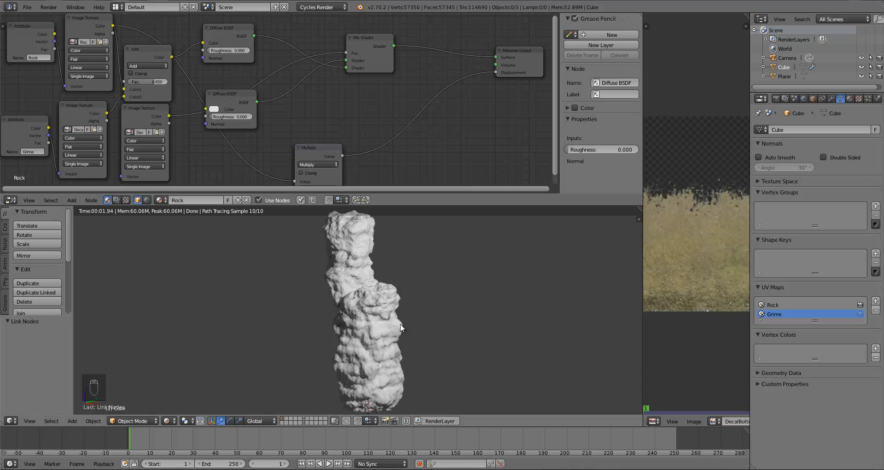
{"action": "middle_click_drag", "start_coordinate": [402, 345], "coordinate": [376, 350]}
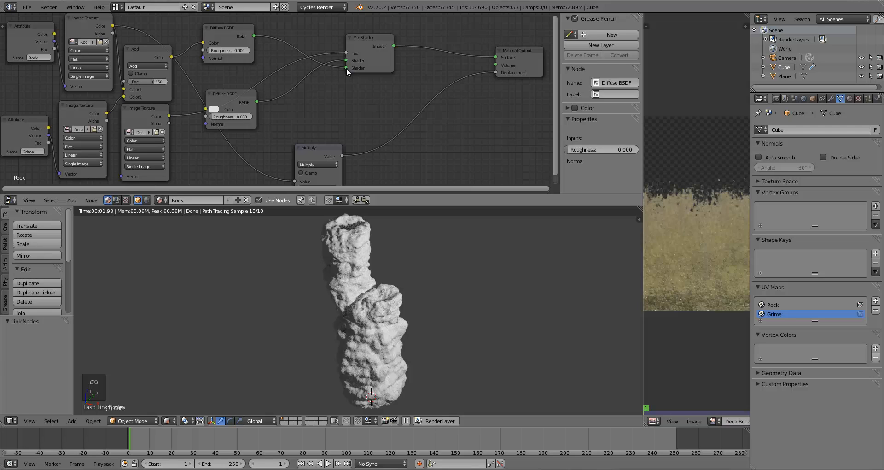
{"action": "right_click", "coordinate": [346, 68]}
{"action": "mouse_move", "coordinate": [346, 68]}
{"action": "left_mouse_down"}
{"action": "mouse_move", "coordinate": [325, 62]}
{"action": "mouse_move", "coordinate": [346, 60]}
{"action": "left_mouse_up"}
{"action": "left_click_drag", "start_coordinate": [257, 99], "coordinate": [346, 68]}
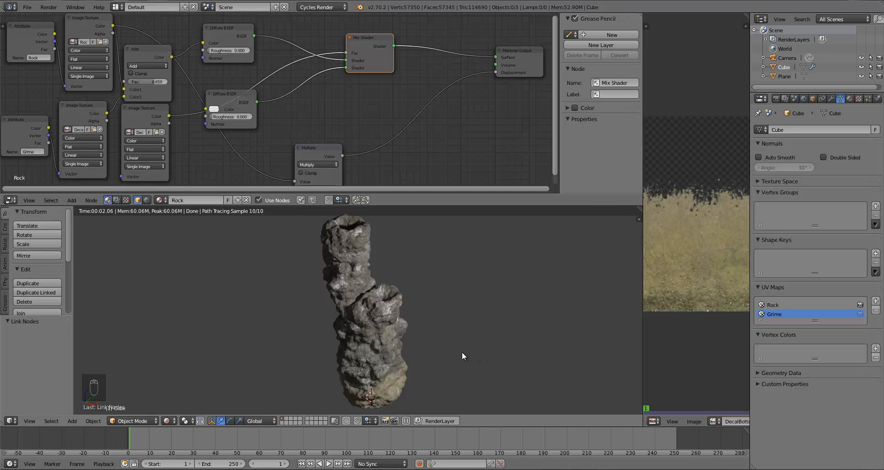
- Inspect the rendered rock column from several sides and return the viewport to Solid shading
{"action": "middle_click_drag", "start_coordinate": [464, 355], "coordinate": [344, 333]}
{"action": "scroll", "coordinate": [374, 334], "scroll_direction": "up", "scroll_amount": 3}
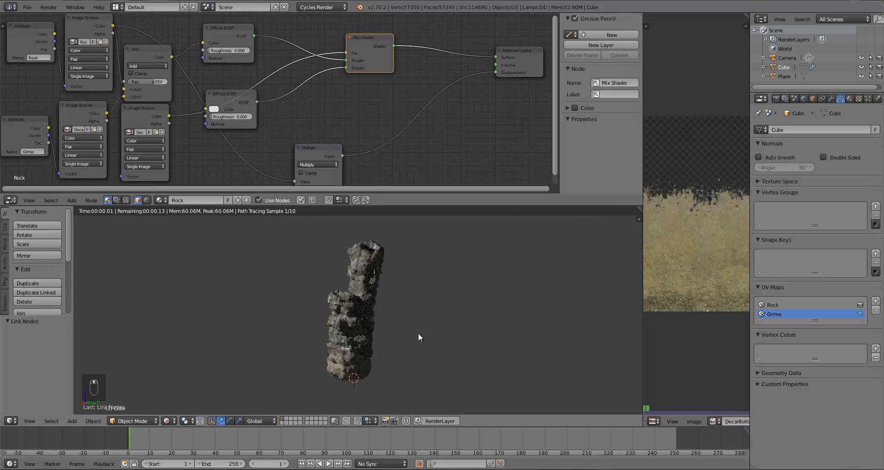
{"action": "middle_click_drag", "start_coordinate": [419, 336], "coordinate": [452, 337]}
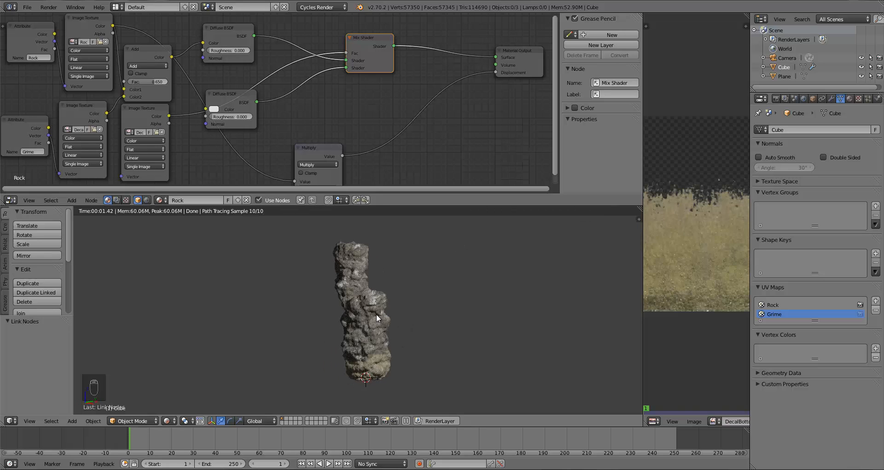
{"action": "scroll", "coordinate": [391, 338], "scroll_direction": "up", "scroll_amount": 3}
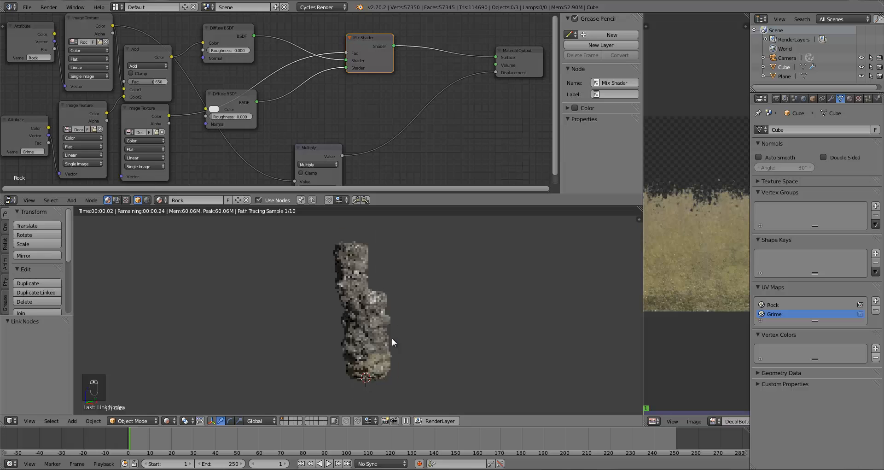
{"action": "key", "text": "z"}
{"action": "key", "text": "z"}
{"action": "key", "text": "z"}
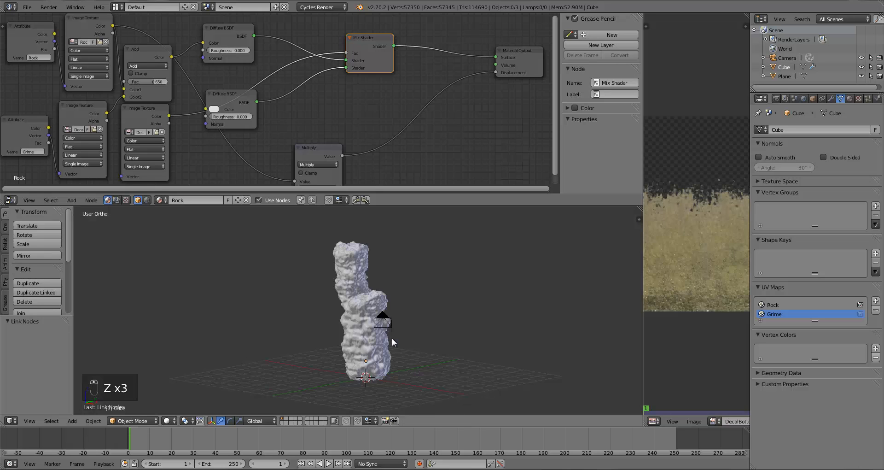
- Set the viewport to front view and merge the node editor area into the 3D view
{"action": "key", "text": "KP_1"}
{"action": "left_click_drag", "start_coordinate": [638, 220], "coordinate": [318, 159]}
{"action": "middle_click_drag", "start_coordinate": [355, 199], "coordinate": [400, 148]}
- Save the scene as a new .blend file in the Blender folder and save it once more
{"action": "key", "text": "ctrl+s"}
{"action": "left_click", "coordinate": [147, 42]}
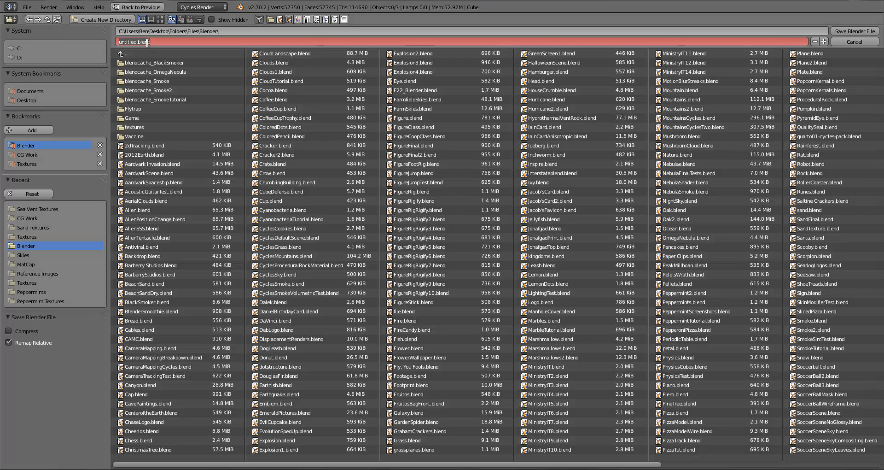
{"action": "type", "text": "Se"}
{"action": "key", "text": "Return"}
{"action": "key", "text": "Return"}
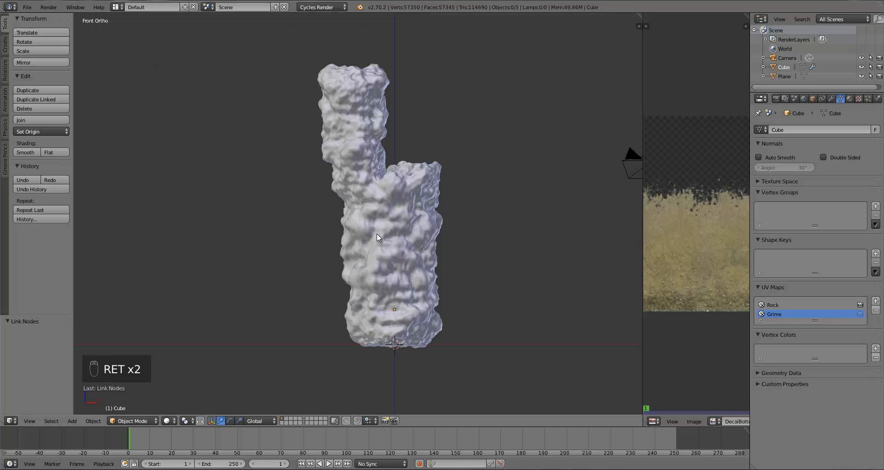
{"action": "key", "text": "ctrl+s"}
- Merge the image editor area into the 3D view and view the rock column from above at an angle
{"action": "left_click_drag", "start_coordinate": [641, 16], "coordinate": [686, 22]}
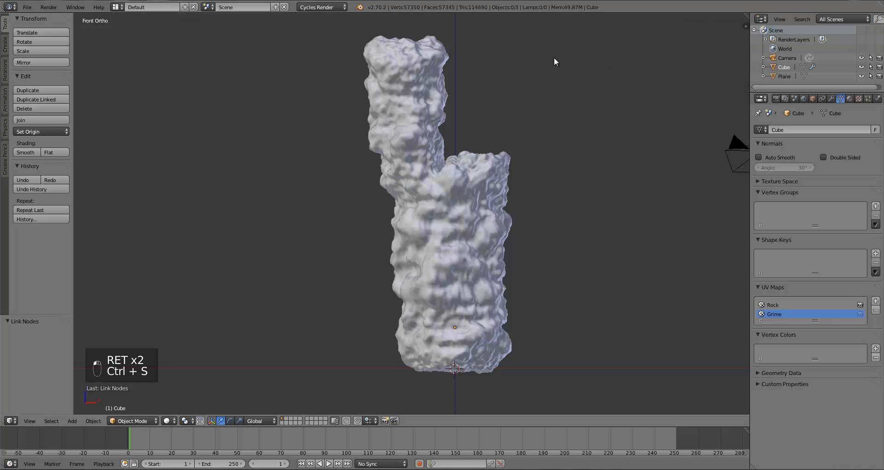
{"action": "scroll", "coordinate": [452, 192], "scroll_direction": "down", "scroll_amount": 3}
{"action": "middle_click_drag", "start_coordinate": [452, 192], "coordinate": [425, 259]}
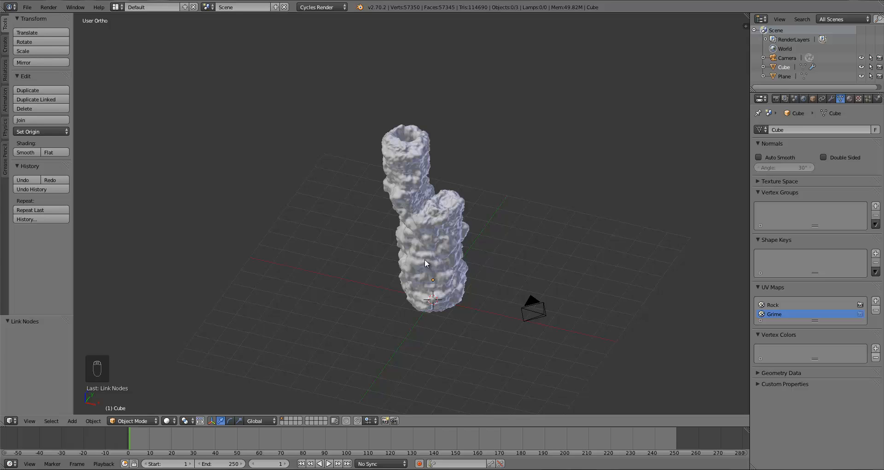
- Add a mesh plane, scale it down, and in top view move it about -1.88 in X and 0.09 in Y
{"action": "key", "text": "shift+a"}
{"action": "mouse_move", "coordinate": [387, 240]}
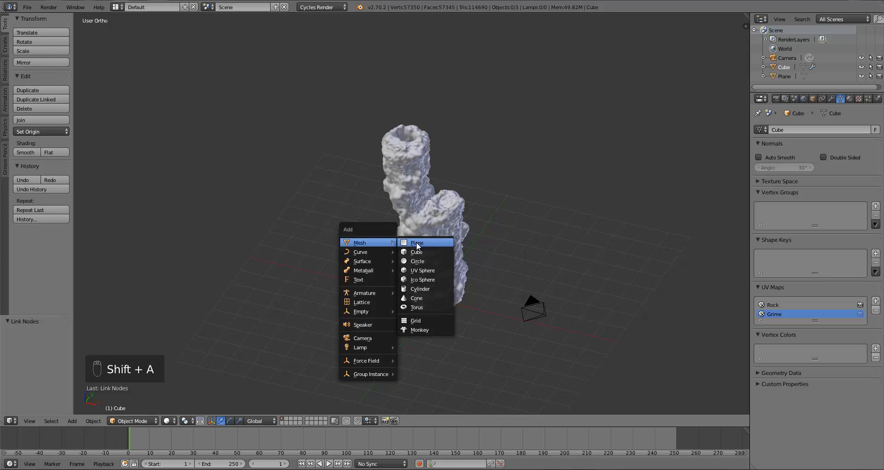
{"action": "left_click", "coordinate": [426, 244]}
{"action": "key", "text": "KP_7"}
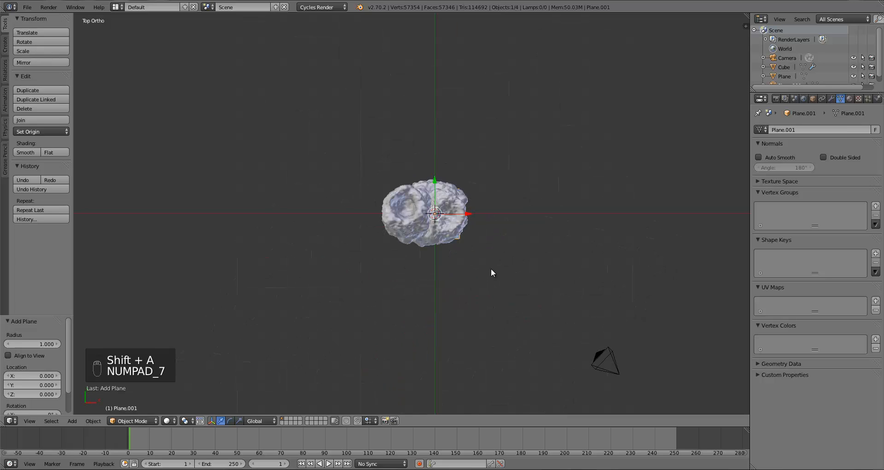
{"action": "key", "text": "s"}
{"action": "left_click", "coordinate": [462, 230]}
{"action": "key", "text": "g"}
{"action": "left_click", "coordinate": [419, 228]}
- In front view, raise the plane about 7.14 units to just inside the taller chimney's mouth and scale it up by about 1.085
{"action": "key", "text": "KP_1"}
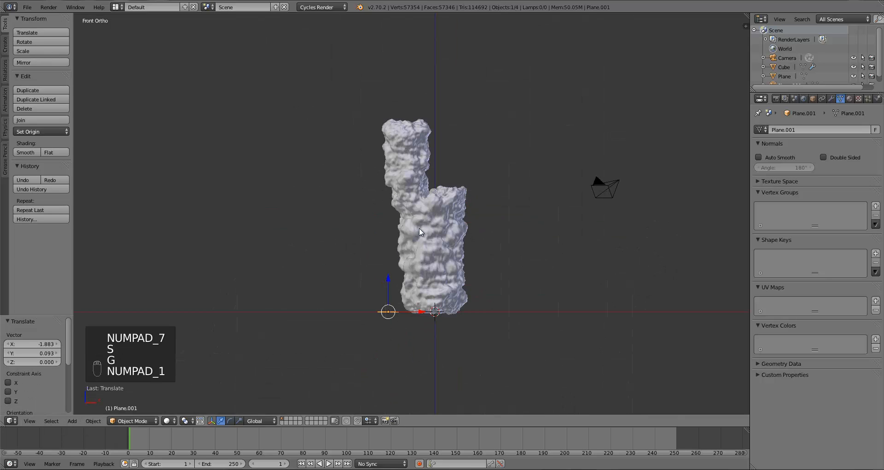
{"action": "key", "text": "g"}
{"action": "left_click", "coordinate": [437, 51]}
{"action": "scroll", "coordinate": [428, 92], "scroll_direction": "up", "scroll_amount": 3}
{"action": "key", "text": "s"}
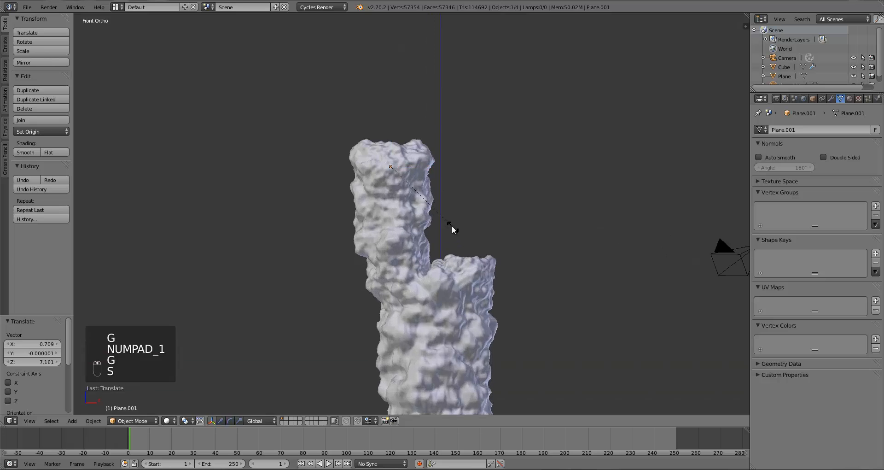
{"action": "right_click", "coordinate": [435, 214]}
{"action": "key", "text": "z"}
{"action": "key", "text": "g"}
{"action": "left_click", "coordinate": [438, 217]}
{"action": "key", "text": "s"}
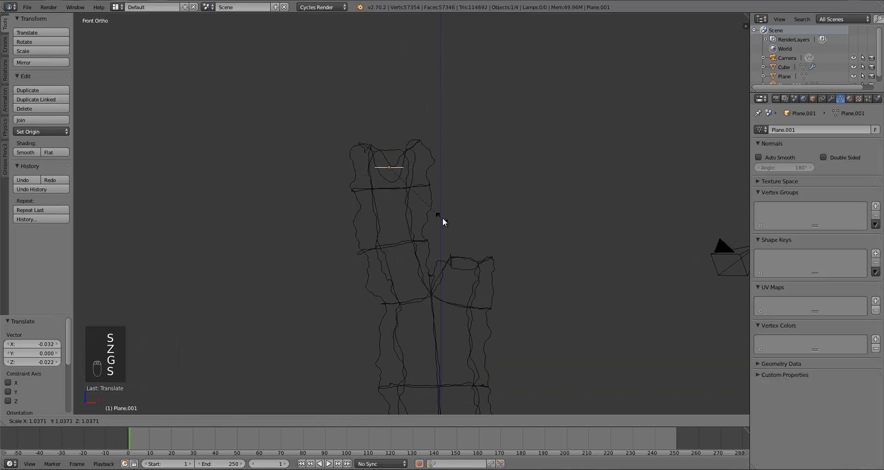
{"action": "left_click", "coordinate": [445, 218]}
- In top view, center the plane in the taller chimney's opening and enlarge it by about 1.2 to fill the hole
{"action": "key", "text": "KP_7"}
{"action": "key", "text": "z"}
{"action": "scroll", "coordinate": [436, 220], "scroll_direction": "up", "scroll_amount": 5}
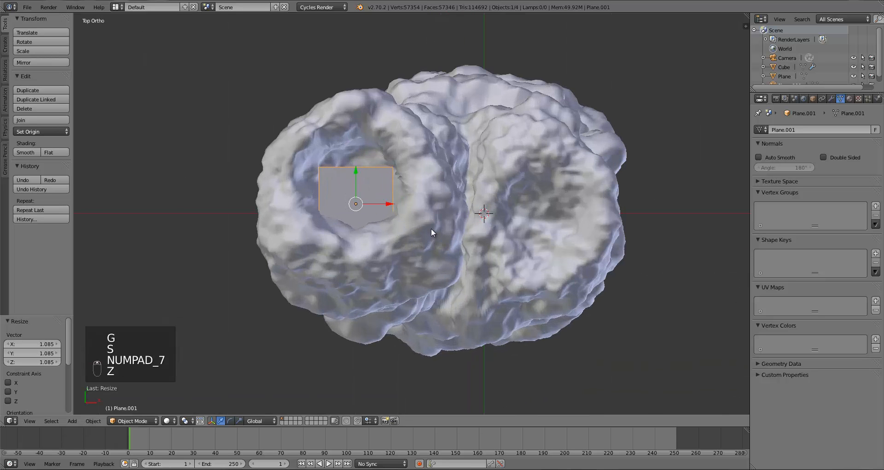
{"action": "key", "text": "g"}
{"action": "left_click", "coordinate": [429, 207]}
{"action": "key", "text": "s"}
{"action": "left_click", "coordinate": [450, 209]}
{"action": "key", "text": "g"}
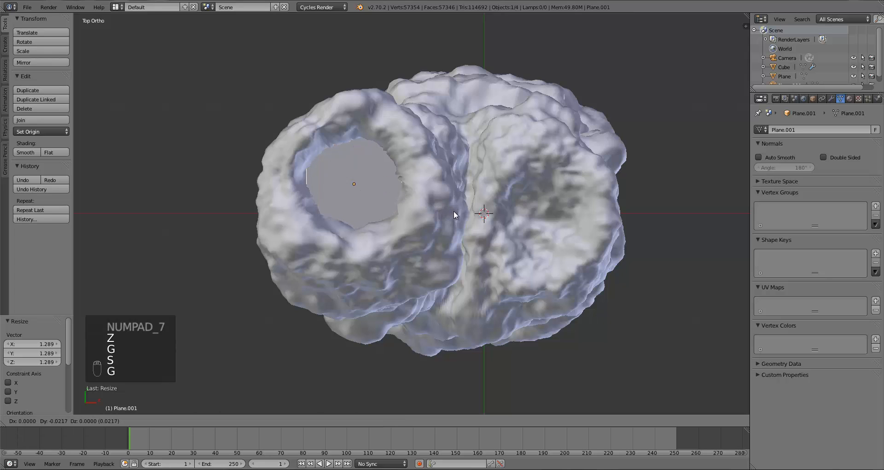
{"action": "left_click", "coordinate": [452, 212]}
{"action": "key", "text": "s"}
{"action": "key", "text": "s"}
{"action": "left_click", "coordinate": [445, 214]}
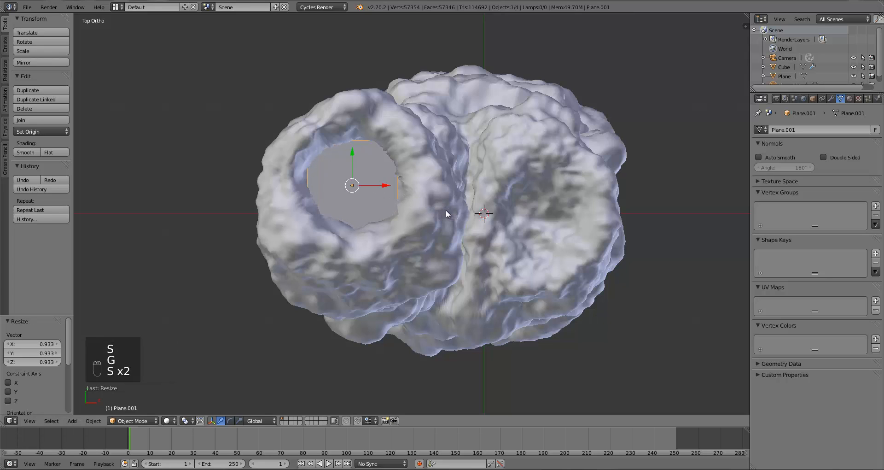
- Fine-tune the plane's position and size in top view so it fits inside the taller chimney's opening, with a last enlargement of about 1.038
{"action": "key", "text": "g"}
{"action": "left_click", "coordinate": [448, 211]}
{"action": "key", "text": "s"}
{"action": "left_click", "coordinate": [442, 210]}
{"action": "key", "text": "g"}
{"action": "left_click", "coordinate": [442, 210]}
{"action": "key", "text": "s"}
{"action": "left_click", "coordinate": [445, 210]}
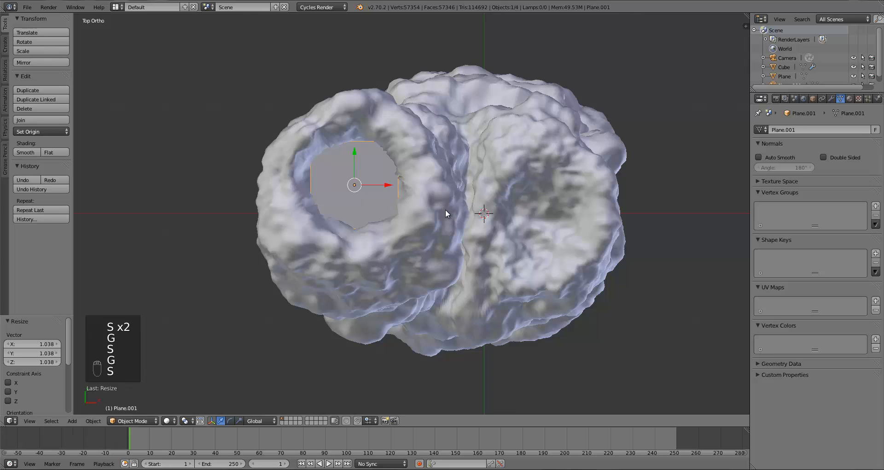
{"action": "key", "text": "KP_1"}
{"action": "middle_click_drag", "start_coordinate": [447, 209], "coordinate": [597, 180]}
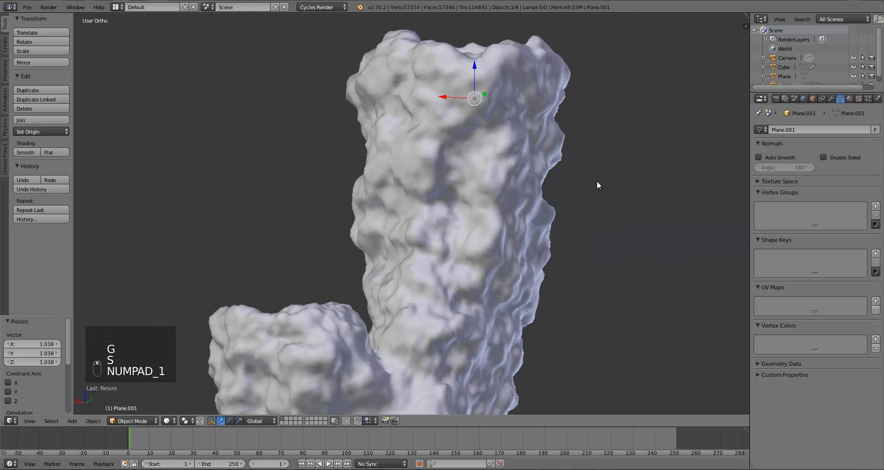
{"action": "middle_click_drag", "start_coordinate": [534, 167], "coordinate": [387, 213]}
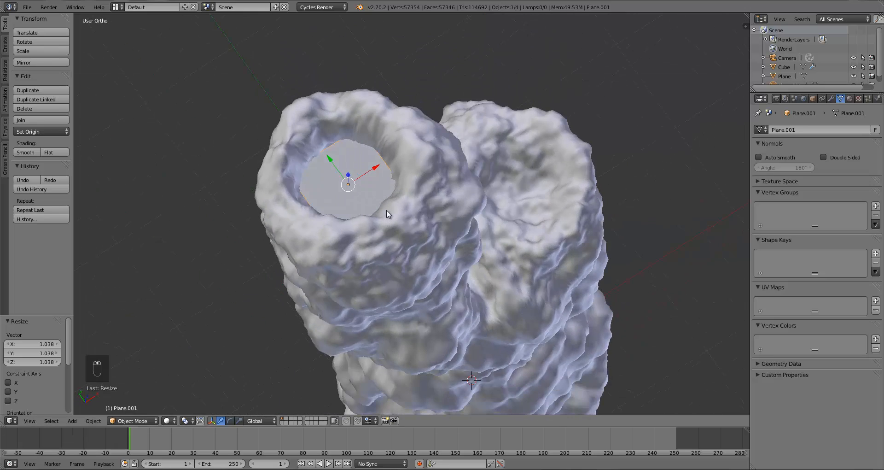
- In top view, scale the plane in the taller chimney's opening by about 0.994
{"action": "key", "text": "KP_7"}
{"action": "scroll", "coordinate": [408, 226], "scroll_direction": "down", "scroll_amount": 3}
{"action": "scroll", "coordinate": [412, 238], "scroll_direction": "up", "scroll_amount": 1}
{"action": "key", "text": "s"}
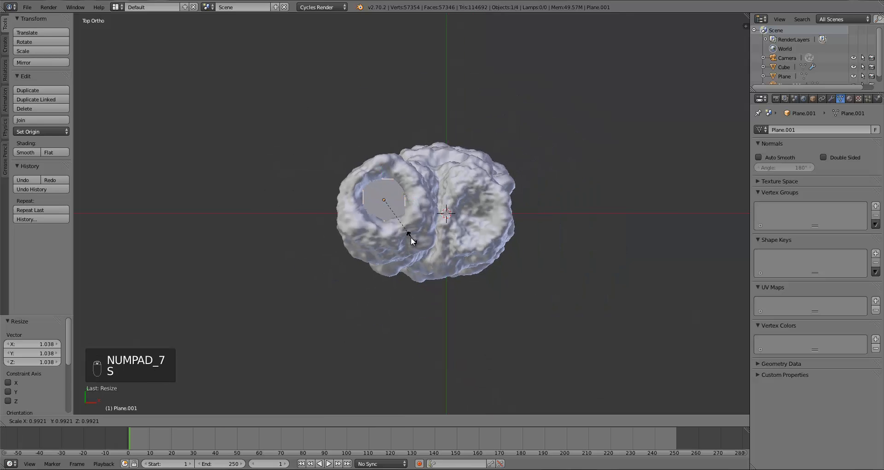
{"action": "left_click", "coordinate": [405, 265]}
{"action": "middle_click_drag", "start_coordinate": [402, 274], "coordinate": [402, 205]}
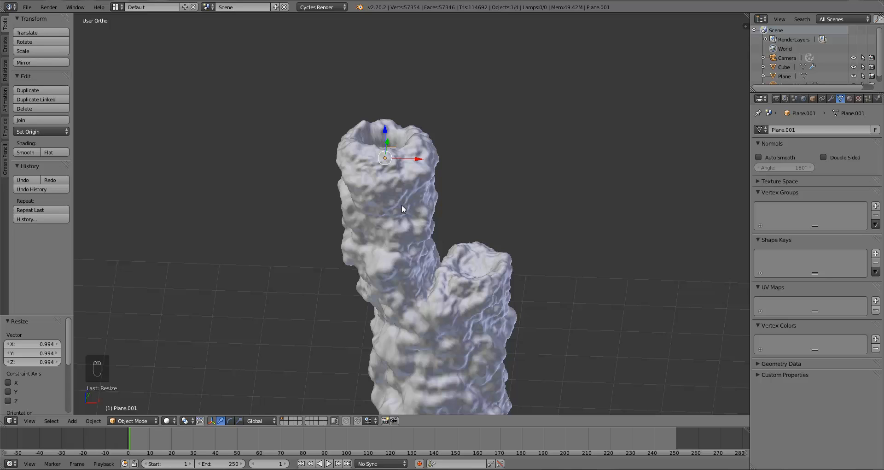
- Rename the plane in the taller chimney's opening to "emitter"
{"action": "key", "text": "KP_1"}
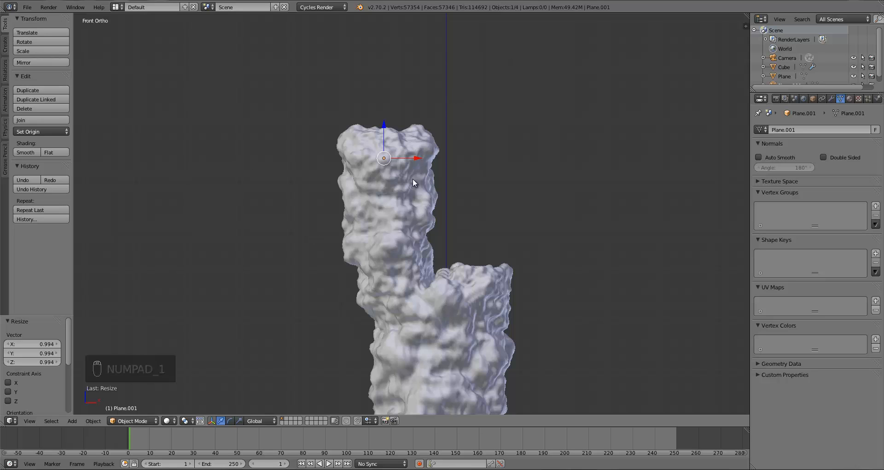
{"action": "middle_click_drag", "start_coordinate": [413, 178], "coordinate": [393, 231]}
{"action": "key", "text": "KP_1"}
{"action": "scroll", "coordinate": [409, 221], "scroll_direction": "down", "scroll_amount": 4}
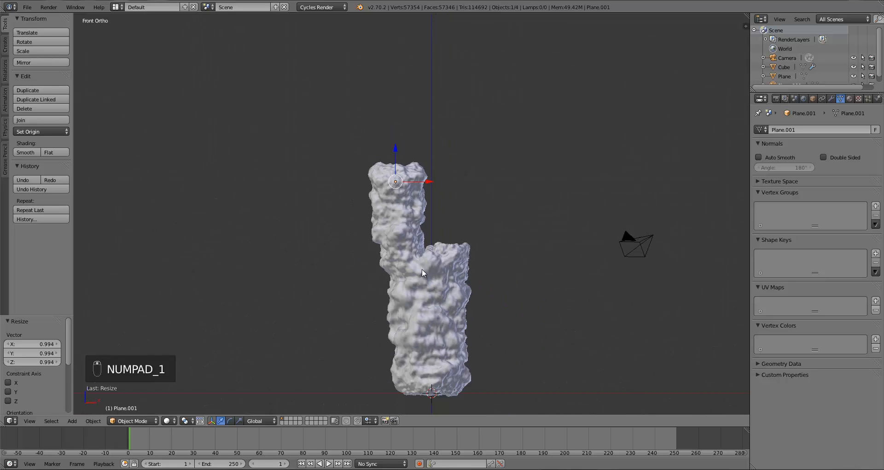
{"action": "key", "text": "n"}
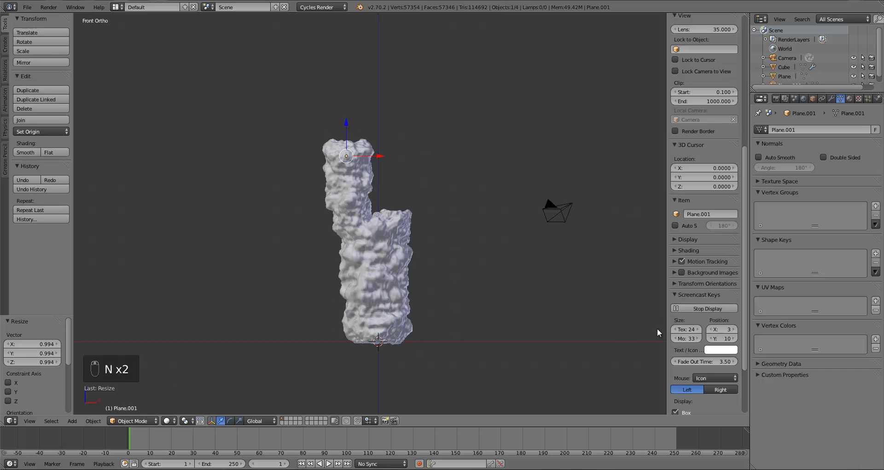
{"action": "scroll", "coordinate": [708, 345], "scroll_direction": "down", "scroll_amount": 4}
{"action": "scroll", "coordinate": [703, 272], "scroll_direction": "up", "scroll_amount": 7}
{"action": "scroll", "coordinate": [709, 255], "scroll_direction": "down", "scroll_amount": 1}
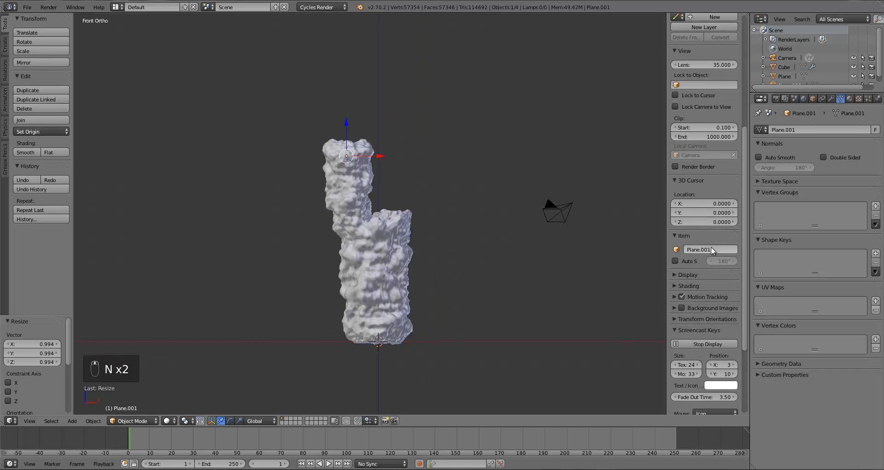
{"action": "type", "text": "emitter"}
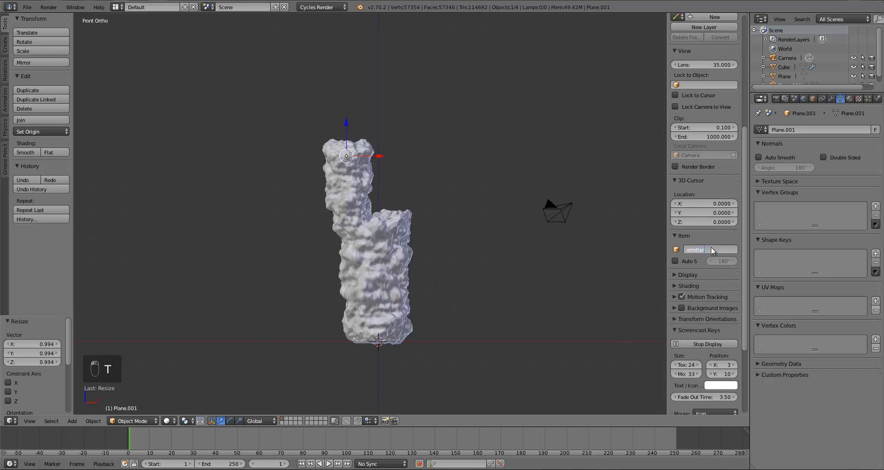
{"action": "key", "text": "Return"}
- Rename the rock column object to "vent" and deselect everything
{"action": "right_click", "coordinate": [375, 263]}
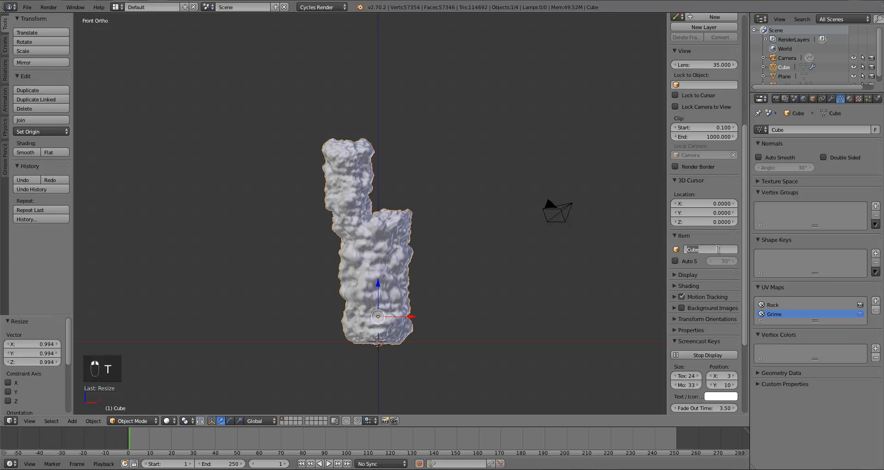
{"action": "type", "text": "vent"}
{"action": "key", "text": "Return"}
{"action": "middle_click_drag", "start_coordinate": [355, 201], "coordinate": [346, 159]}
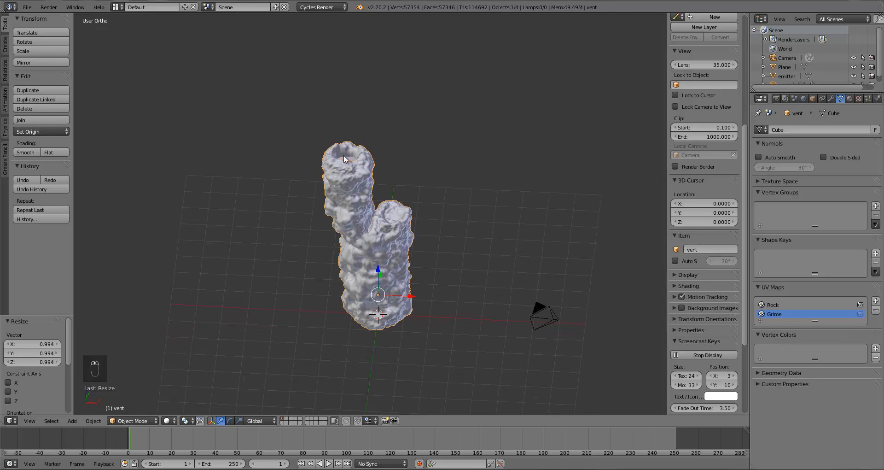
{"action": "key", "text": "a"}
{"action": "key", "text": "n"}
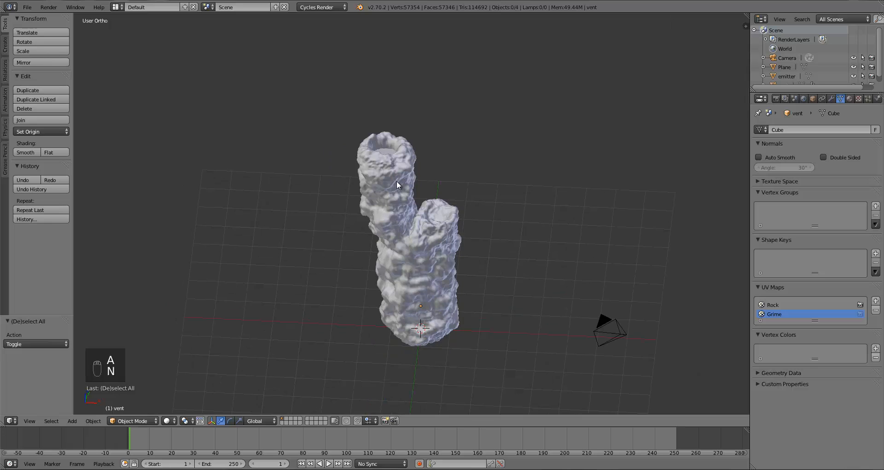
- Add a mesh cube, raise it to about 2.75 in Z in front view, and scale it up by about 4.954
{"action": "key", "text": "shift+a"}
{"action": "mouse_move", "coordinate": [400, 181]}
{"action": "left_click", "coordinate": [422, 189]}
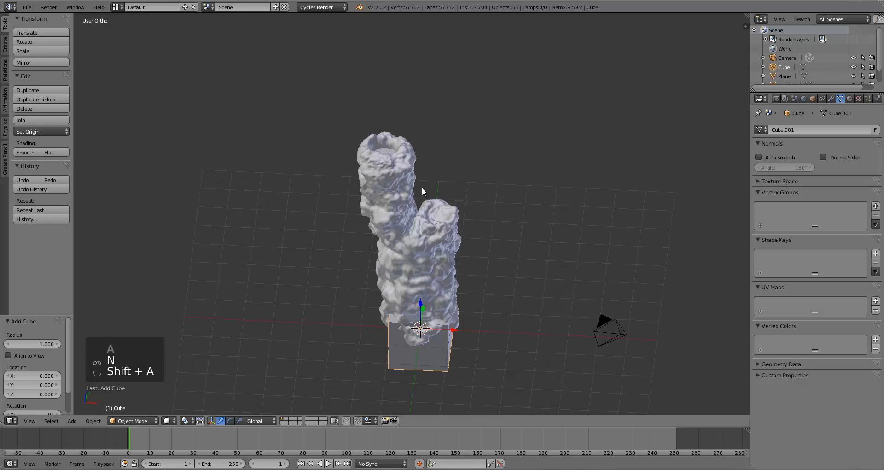
{"action": "key", "text": "KP_1"}
{"action": "key", "text": "g"}
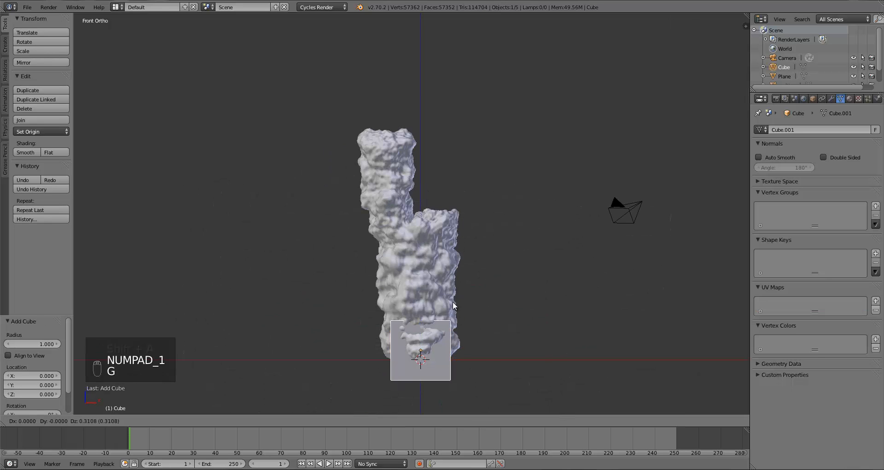
{"action": "left_click", "coordinate": [470, 242]}
{"action": "key", "text": "s"}
{"action": "left_click", "coordinate": [699, 304]}
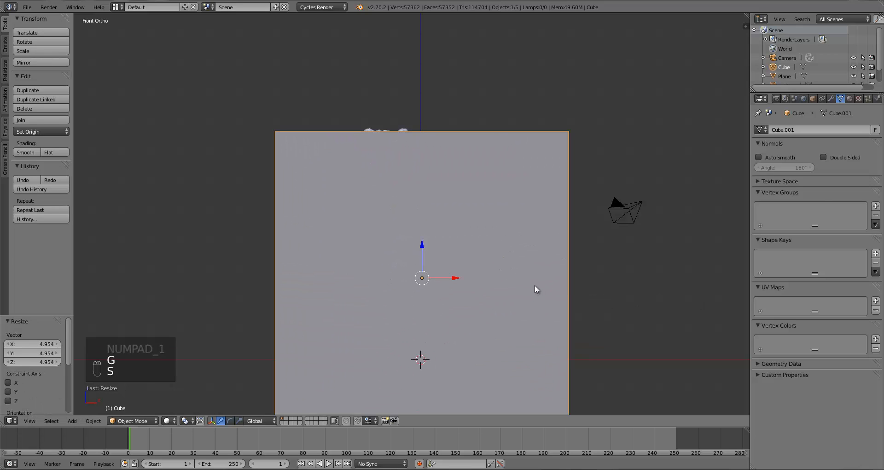
- Move the cube to about X 0.28, Z 4.68 so it encloses the vent, checking the fit in wireframe shading
{"action": "left_click", "coordinate": [813, 98]}
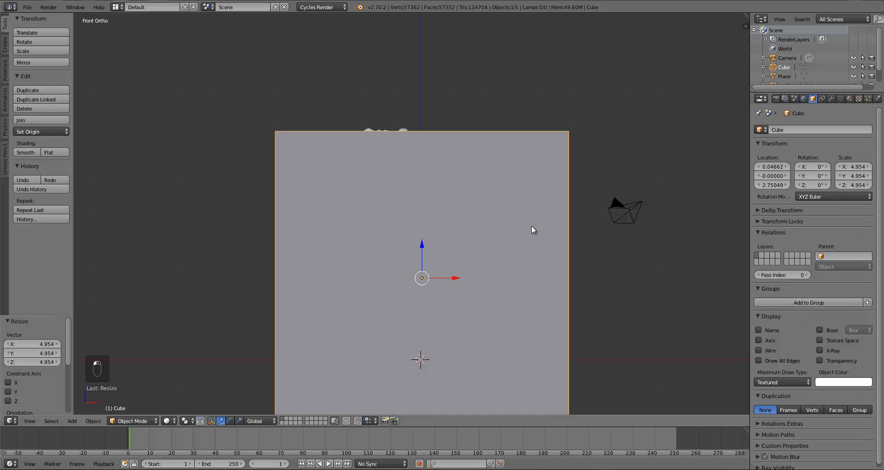
{"action": "key", "text": "g"}
{"action": "left_click", "coordinate": [568, 171]}
{"action": "key", "text": "z"}
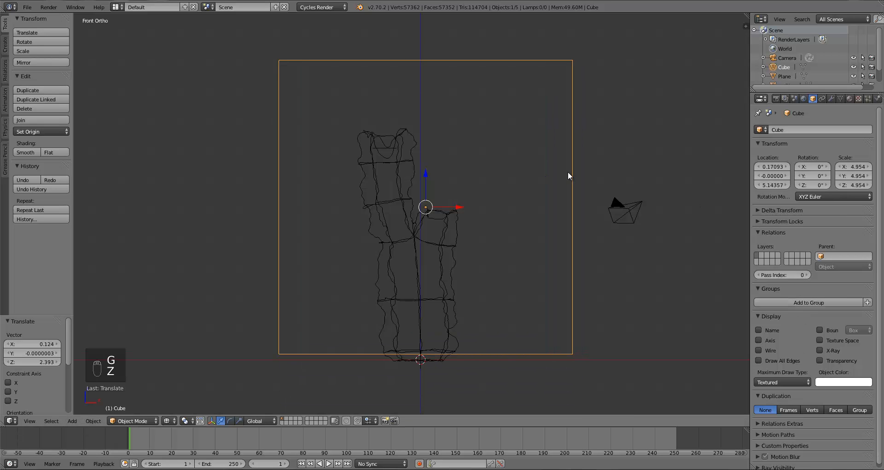
{"action": "key", "text": "g"}
{"action": "left_click", "coordinate": [571, 185]}
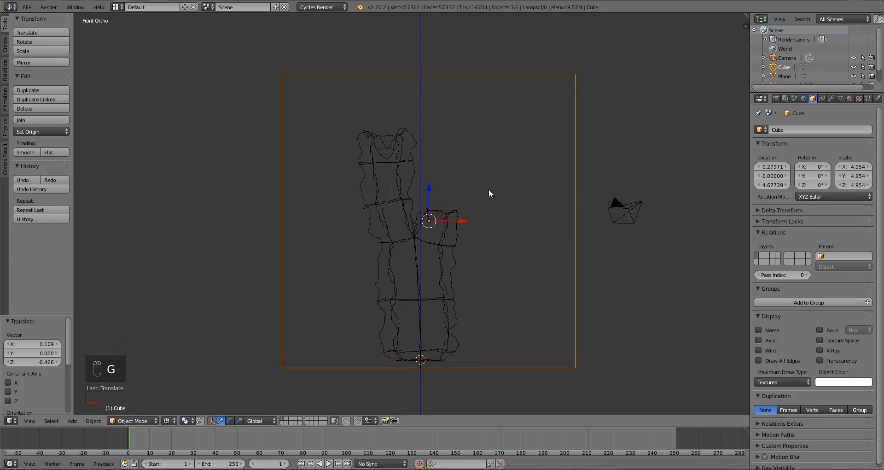
{"action": "key", "text": "z"}
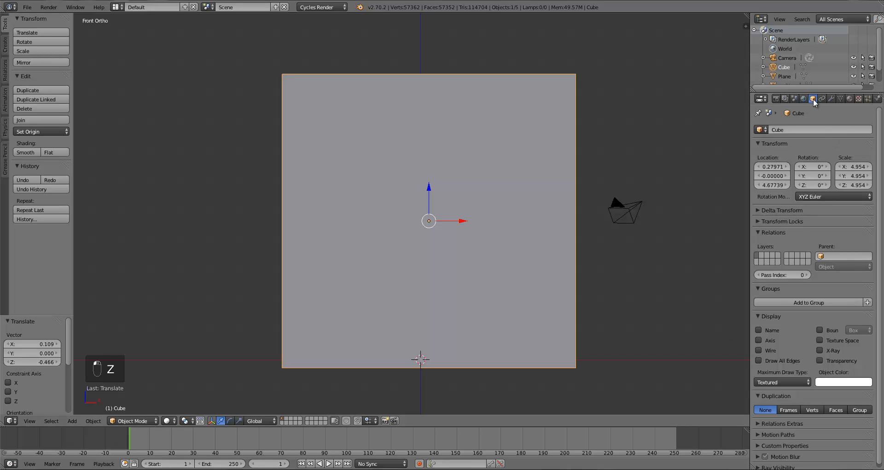
- Set the cube's maximum draw type to Wire so the vent shows through it
{"action": "scroll", "coordinate": [881, 232], "scroll_direction": "down", "scroll_amount": 1}
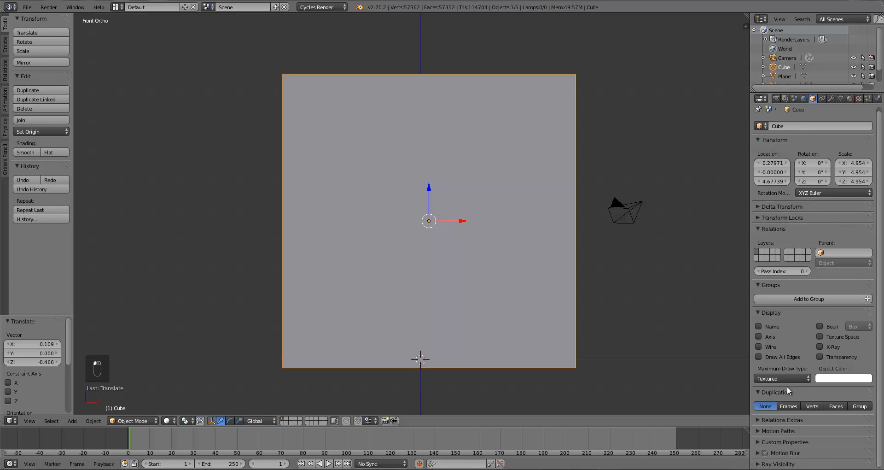
{"action": "left_click", "coordinate": [767, 313]}
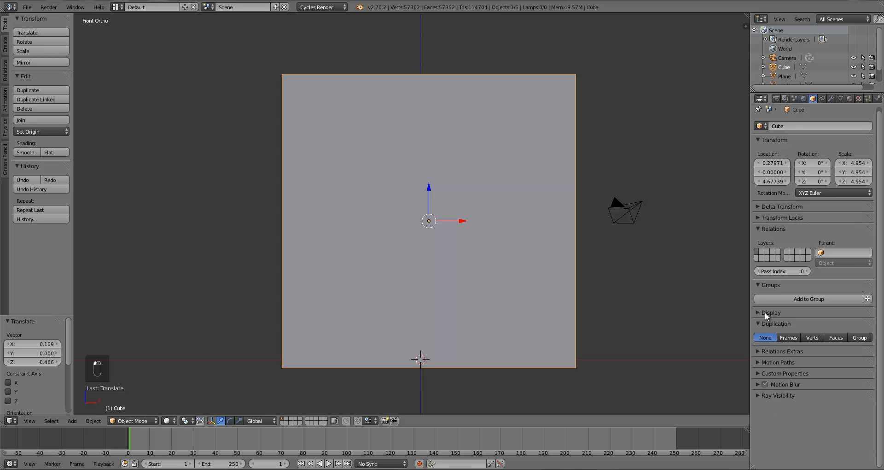
{"action": "left_click", "coordinate": [764, 312]}
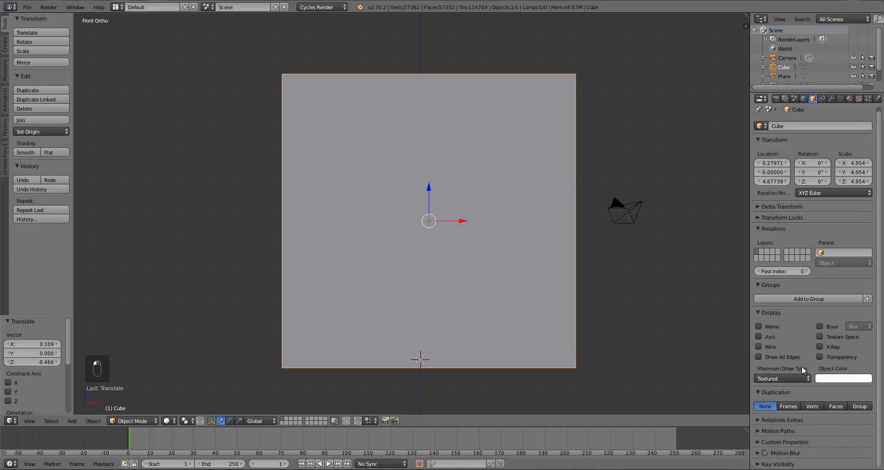
{"action": "left_click", "coordinate": [786, 377]}
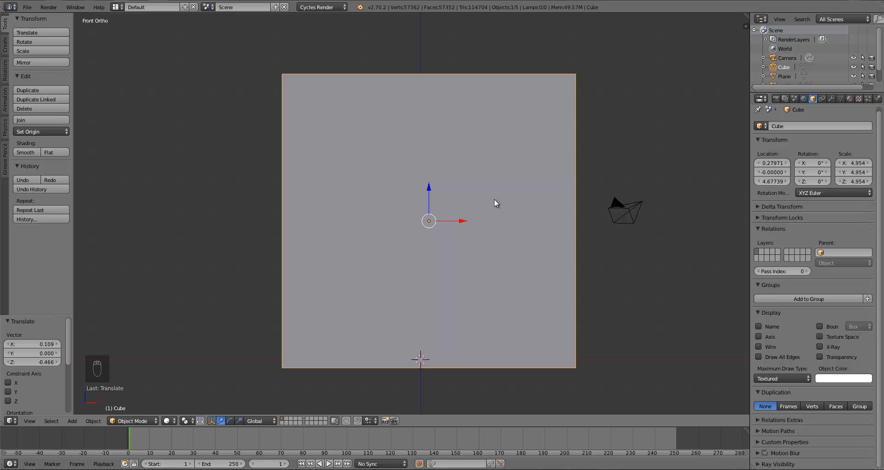
{"action": "left_click", "coordinate": [778, 376]}
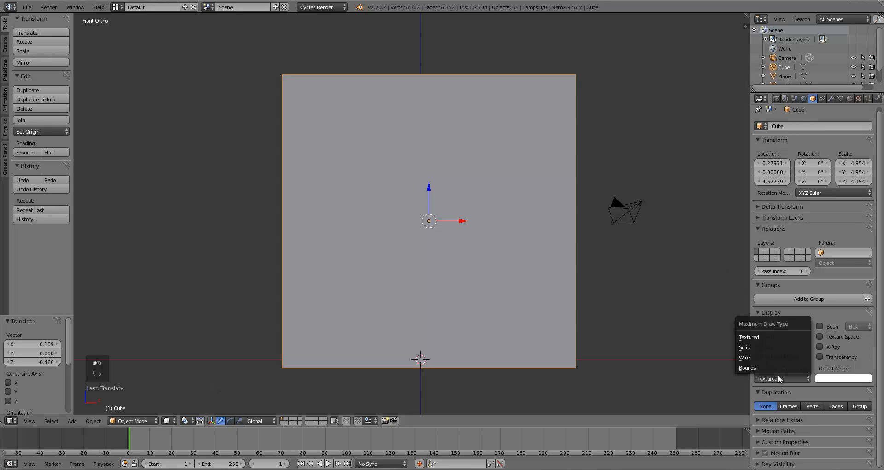
{"action": "left_click", "coordinate": [746, 359]}
{"action": "middle_click_drag", "start_coordinate": [405, 279], "coordinate": [448, 281]}
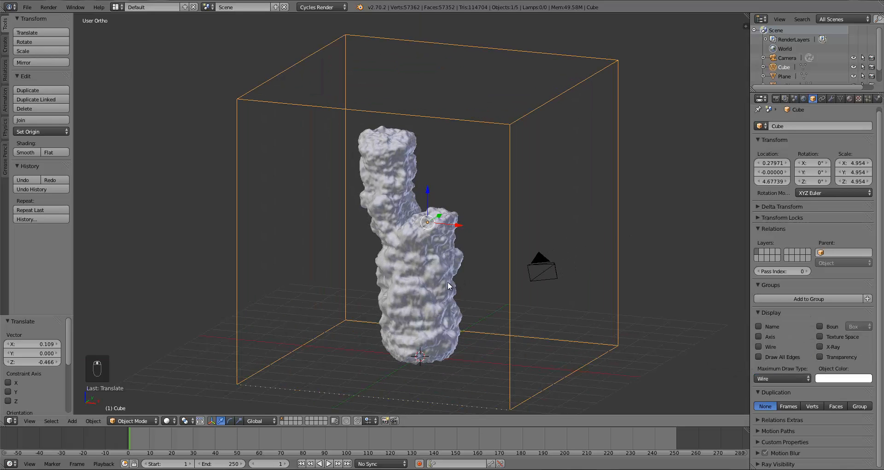
{"action": "key", "text": "KP_1"}
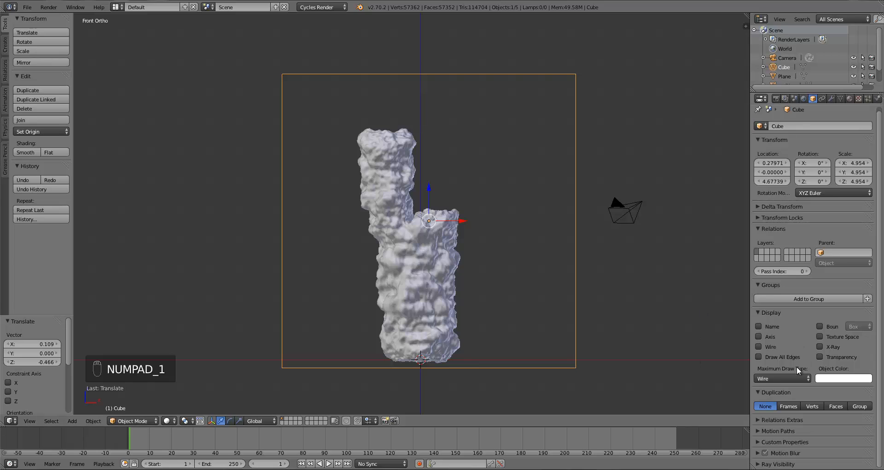
{"action": "left_click", "coordinate": [771, 375]}
{"action": "left_click", "coordinate": [764, 357]}
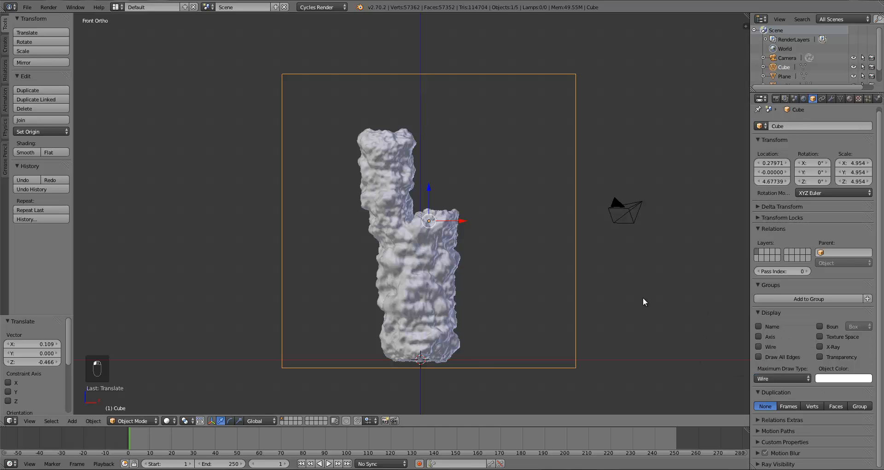
- In front view, move the cube up over the taller chimney to about X -1.04, Z 7.68
{"action": "key", "text": "g"}
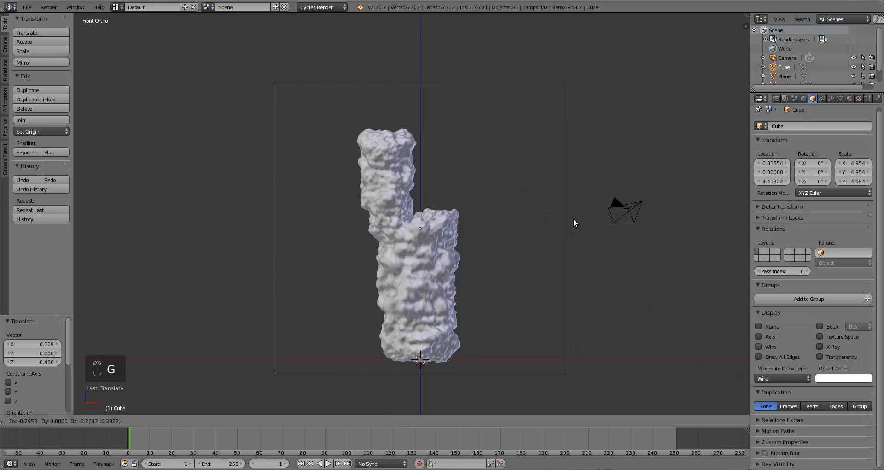
{"action": "left_click", "coordinate": [578, 219]}
{"action": "key", "text": "g"}
{"action": "left_click", "coordinate": [551, 116]}
{"action": "middle_click_drag", "start_coordinate": [486, 201], "coordinate": [497, 307], "text": "shift"}
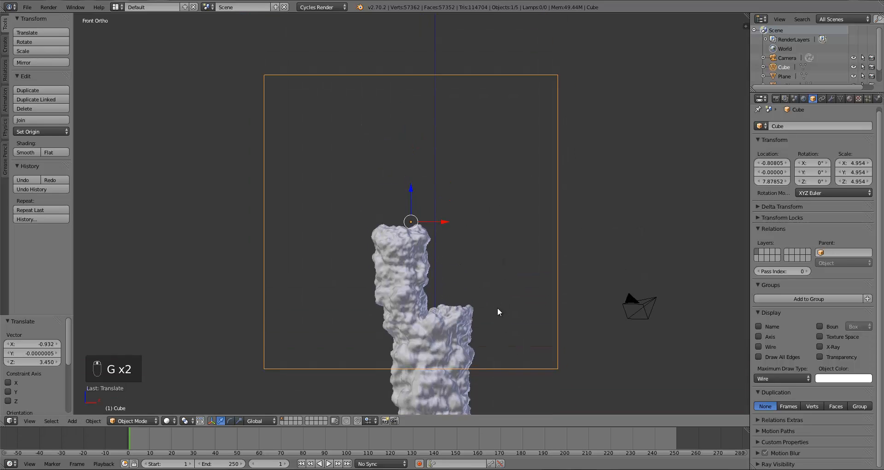
{"action": "key", "text": "g"}
{"action": "left_click", "coordinate": [475, 291]}
- Scale the cube up to about 6.245 and raise it about 4.7 units so its base sits just below the taller chimney's mouth
{"action": "scroll", "coordinate": [479, 297], "scroll_direction": "down", "scroll_amount": 2}
{"action": "key", "text": "s"}
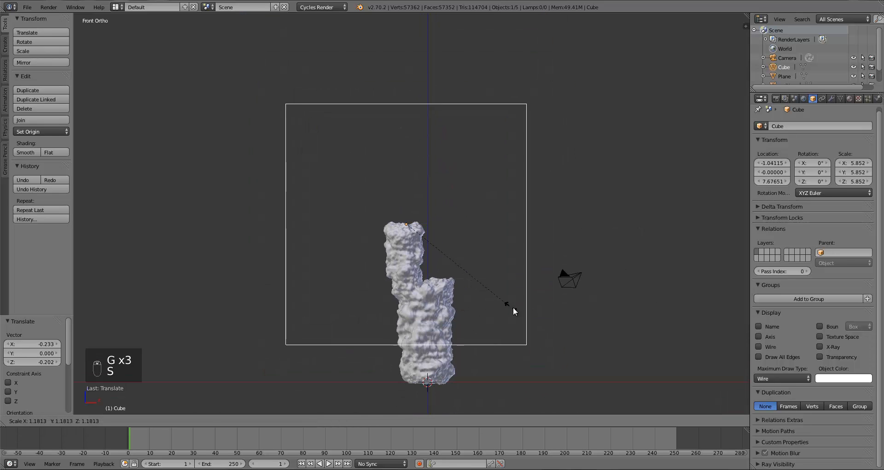
{"action": "left_click", "coordinate": [518, 302]}
{"action": "key", "text": "g"}
{"action": "left_click", "coordinate": [515, 214]}
{"action": "scroll", "coordinate": [520, 270], "scroll_direction": "down", "scroll_amount": 3}
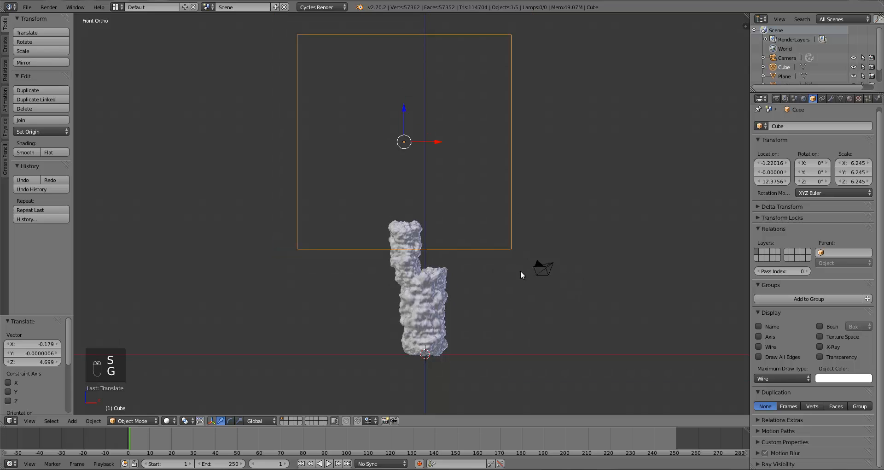
- Enlarge the cube to a scale of about 8.132 and move it to about X -1.45, Z 14.66 above the taller chimney
{"action": "key", "text": "s"}
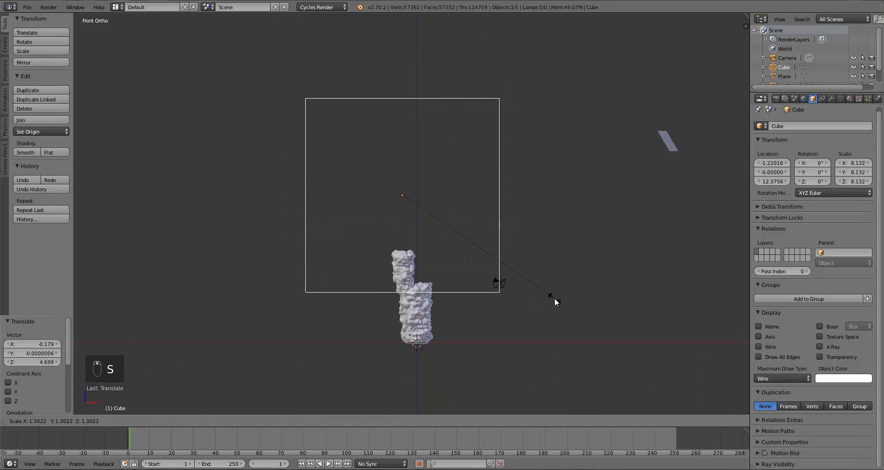
{"action": "left_click", "coordinate": [555, 298]}
{"action": "key", "text": "g"}
{"action": "key", "text": "z"}
{"action": "left_click", "coordinate": [550, 271]}
{"action": "key", "text": "g"}
{"action": "left_click", "coordinate": [547, 270]}
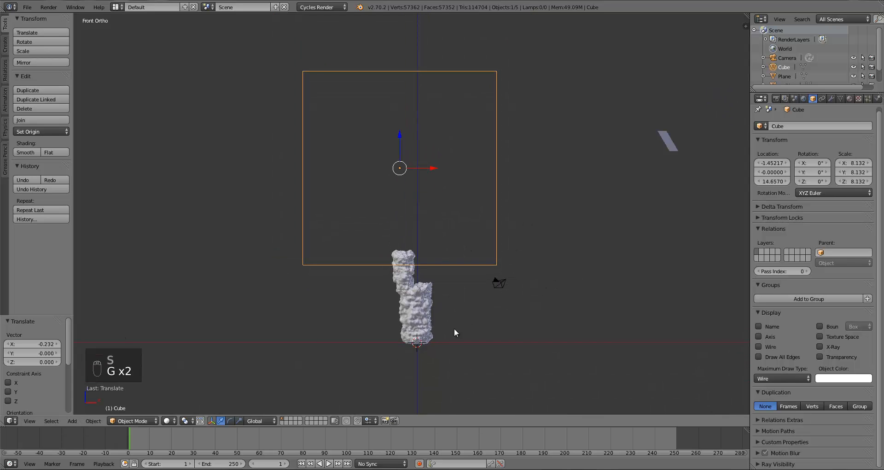
{"action": "middle_click_drag", "start_coordinate": [454, 328], "coordinate": [435, 338]}
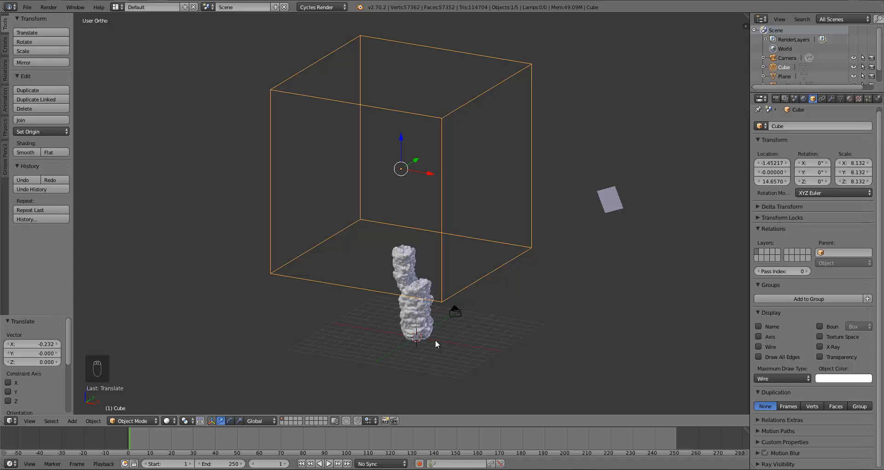
- In front view, scale the domain cube up to about 9.427 and raise it about 1.5 units above the taller chimney
{"action": "key", "text": "KP_1"}
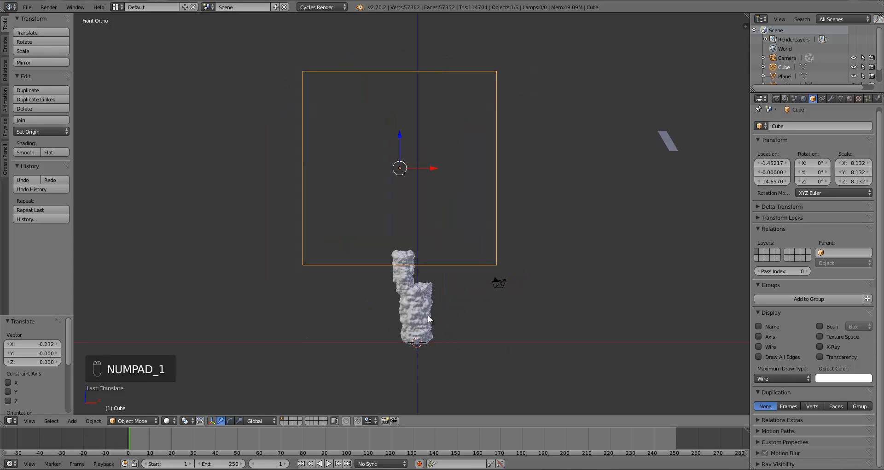
{"action": "key", "text": "s"}
{"action": "left_click", "coordinate": [507, 253]}
{"action": "key", "text": "g"}
{"action": "key", "text": "z"}
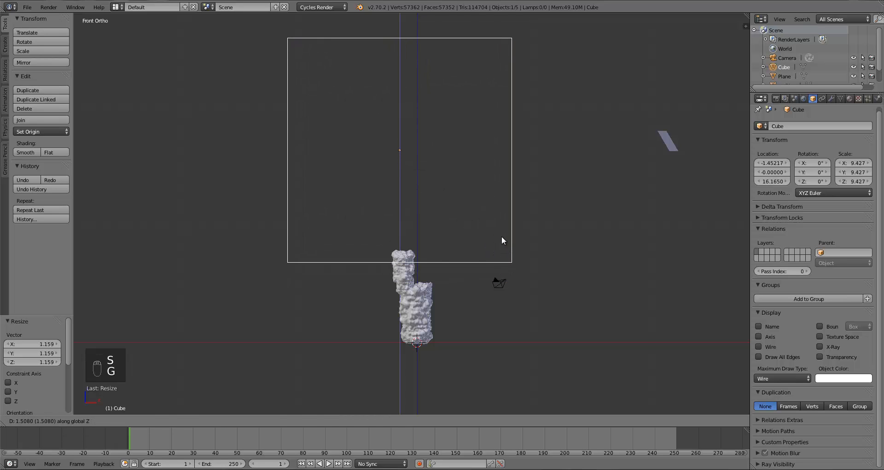
{"action": "left_click", "coordinate": [502, 237]}
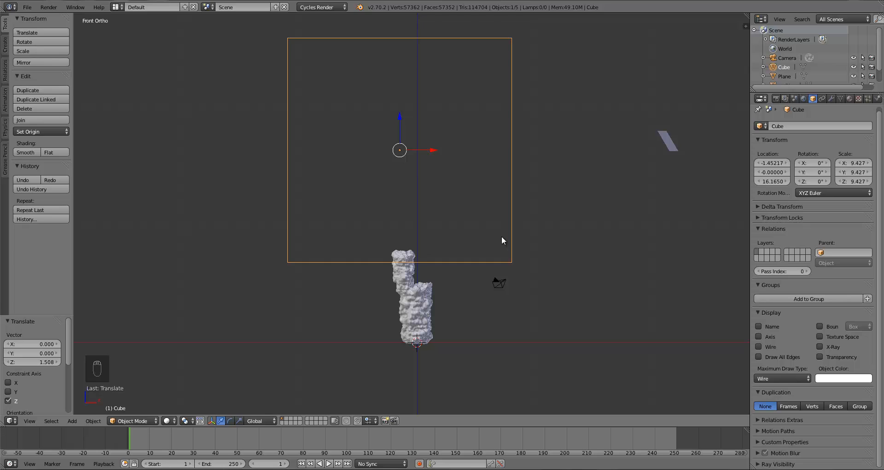
- Enlarge the cube to a scale of about 9.72 and shift it to about X -0.87, Z 15.89 over the taller chimney's mouth
{"action": "key", "text": "g"}
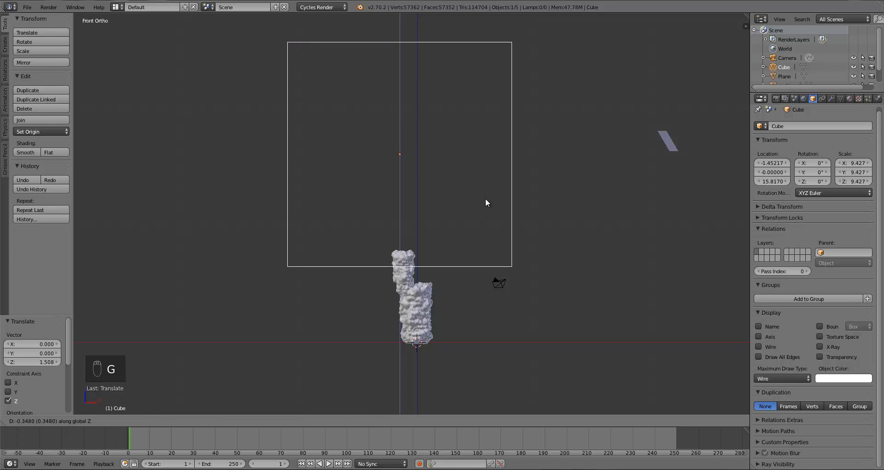
{"action": "right_click", "coordinate": [485, 198]}
{"action": "key", "text": "g"}
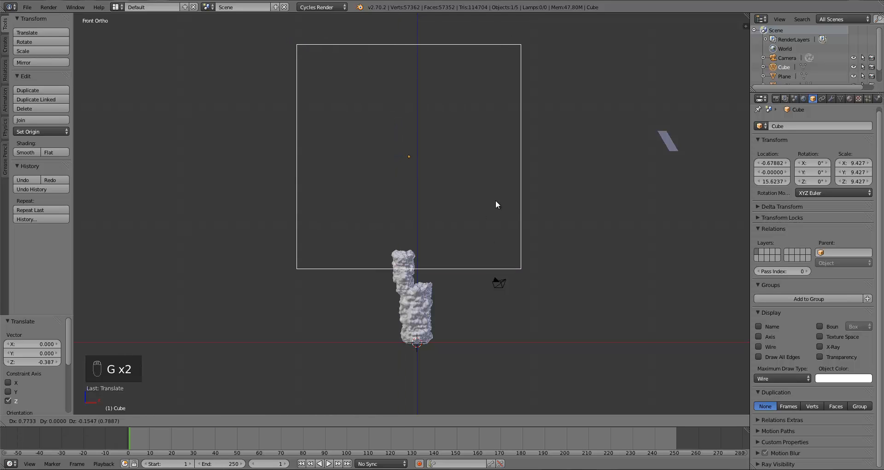
{"action": "left_click", "coordinate": [499, 207]}
{"action": "key", "text": "s"}
{"action": "left_click", "coordinate": [508, 211]}
{"action": "key", "text": "g"}
{"action": "key", "text": "z"}
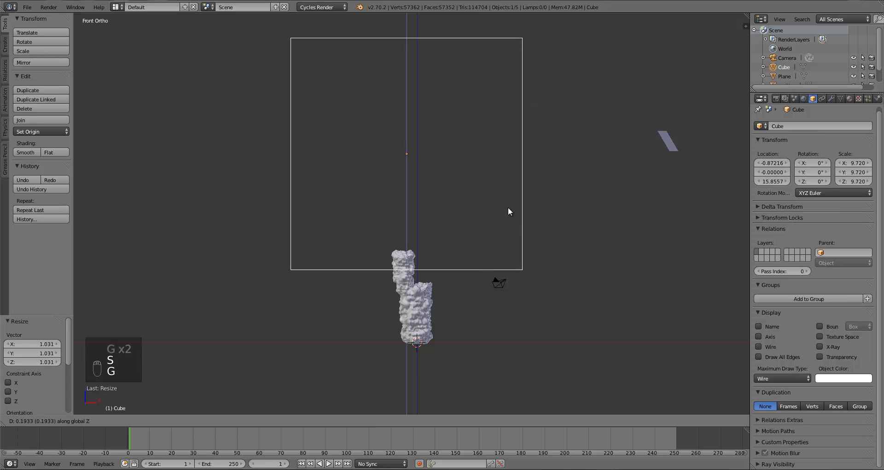
{"action": "left_click", "coordinate": [508, 210]}
{"action": "middle_click_drag", "start_coordinate": [504, 219], "coordinate": [482, 257]}
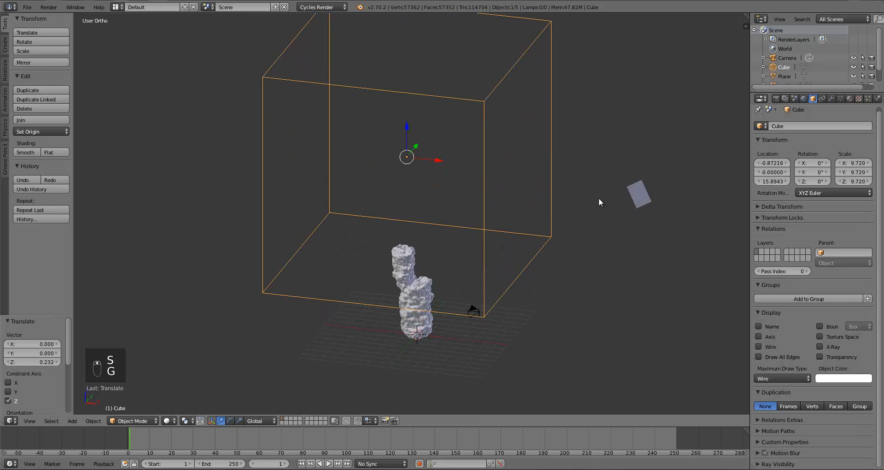
- Enable Smoke physics on the cube and on the emitter plane, and make the emitter a Flow object
{"action": "scroll", "coordinate": [880, 116], "scroll_direction": "up", "scroll_amount": 1}
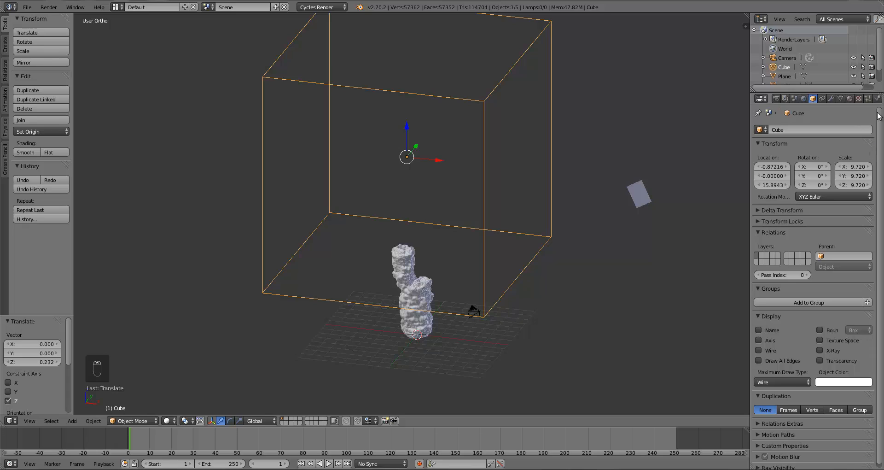
{"action": "left_click", "coordinate": [877, 98]}
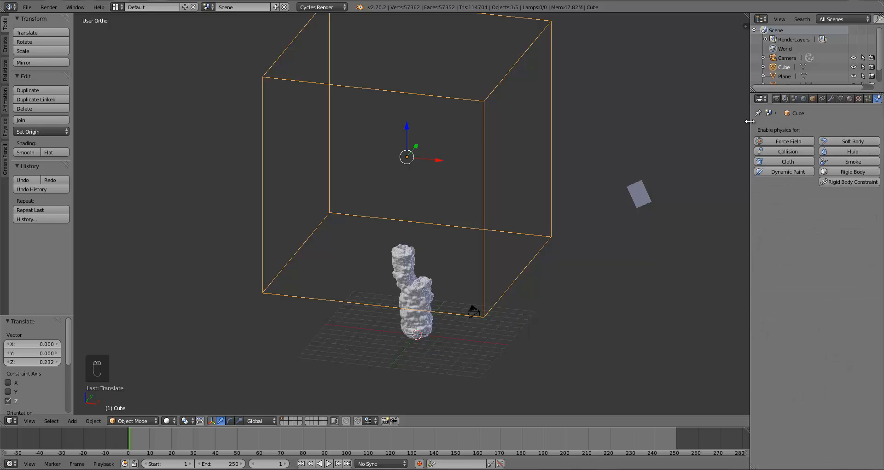
{"action": "mouse_move", "coordinate": [750, 121]}
{"action": "left_mouse_down"}
{"action": "mouse_move", "coordinate": [711, 131]}
{"action": "mouse_move", "coordinate": [749, 134]}
{"action": "left_mouse_up"}
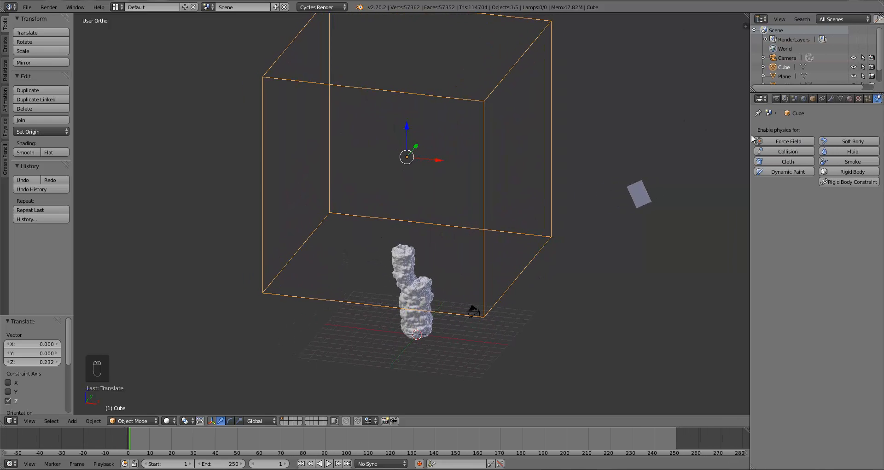
{"action": "left_click", "coordinate": [847, 161]}
{"action": "right_click", "coordinate": [416, 268]}
{"action": "left_click", "coordinate": [832, 209]}
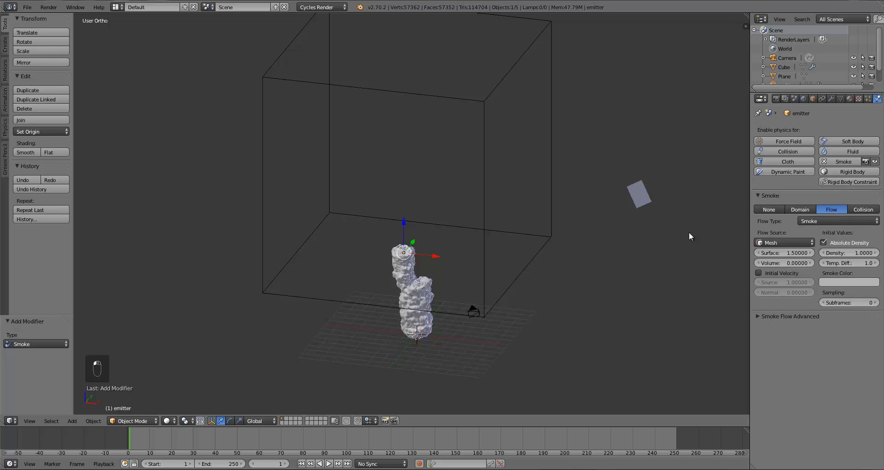
- Set the large wire cube's smoke type to Domain
{"action": "right_click", "coordinate": [484, 240]}
{"action": "left_click", "coordinate": [799, 209]}
{"action": "key", "text": "KP_1"}
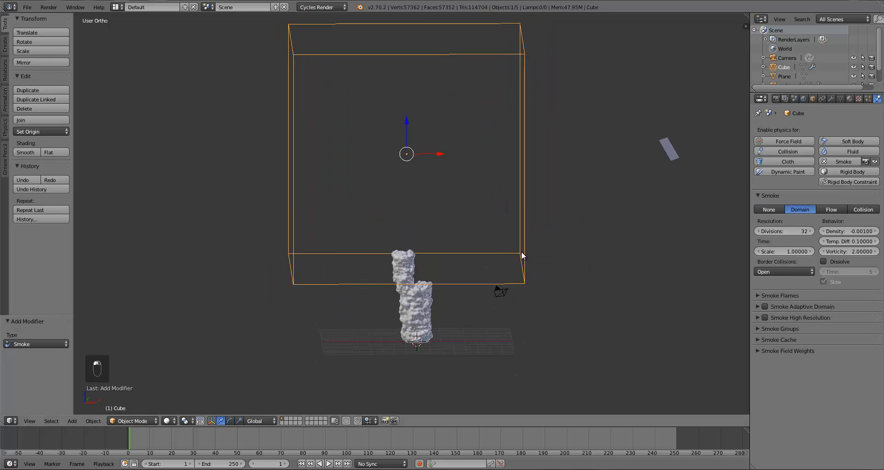
{"action": "middle_click_drag", "start_coordinate": [501, 215], "coordinate": [441, 311]}
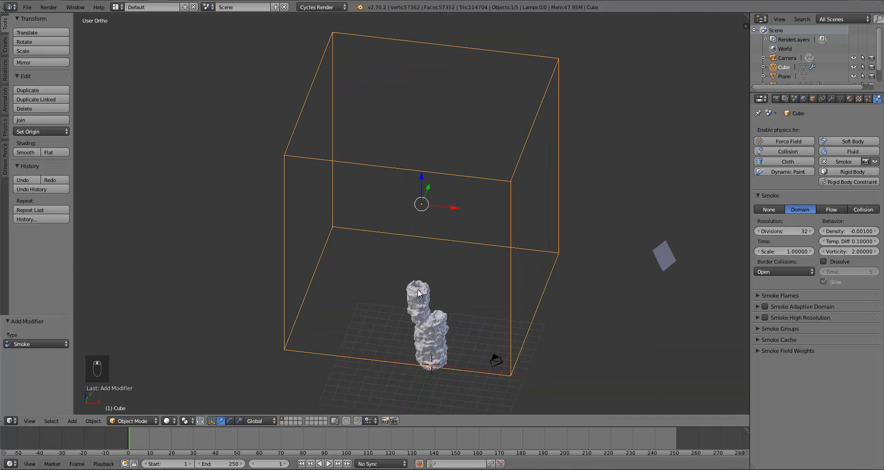
- Enable Initial Velocity in the emitter's smoke flow settings
{"action": "right_click", "coordinate": [419, 288]}
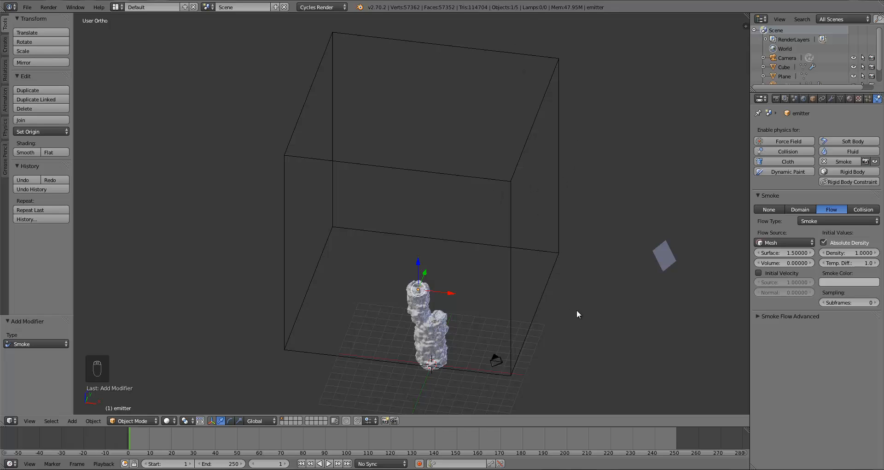
{"action": "middle_click_drag", "start_coordinate": [548, 272], "coordinate": [548, 251]}
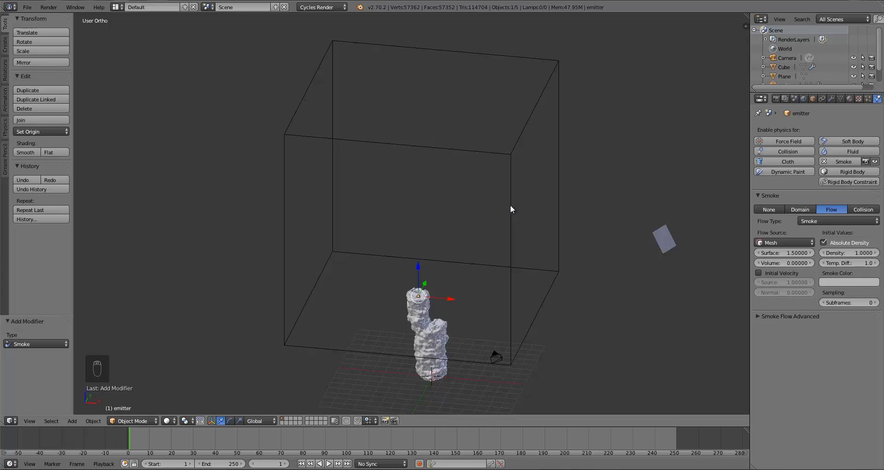
{"action": "left_click", "coordinate": [762, 275]}
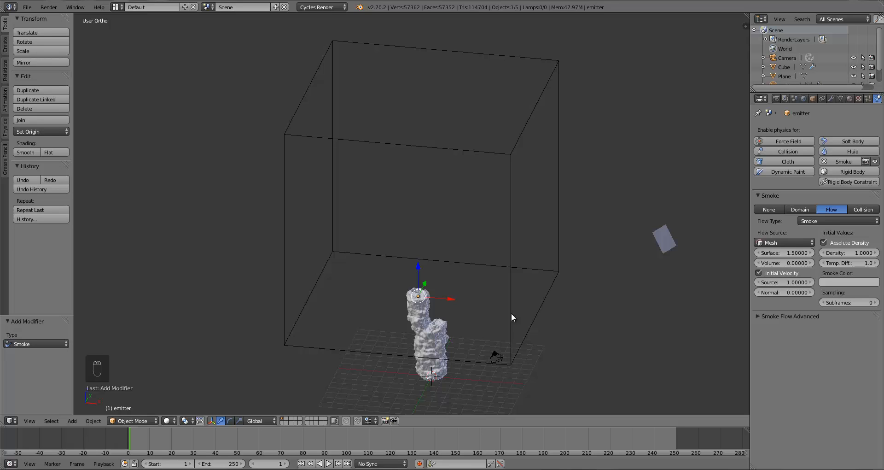
- Set the smoke domain's resolution divisions to 64
{"action": "key", "text": "KP_1"}
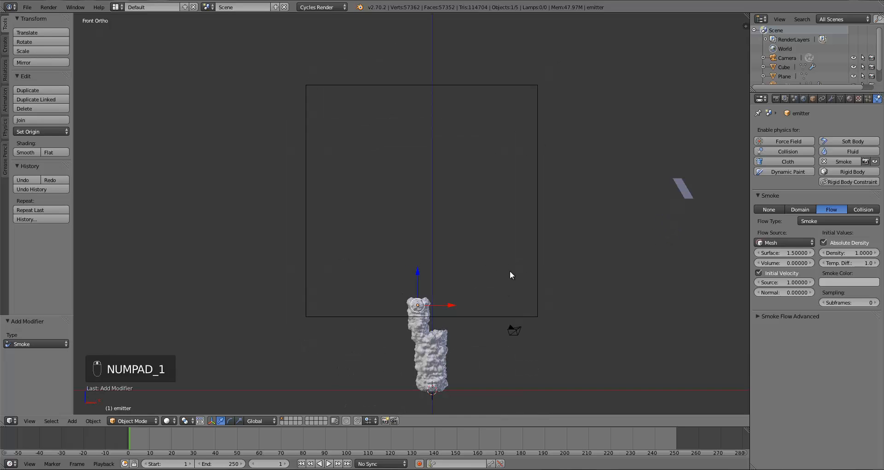
{"action": "middle_click_drag", "start_coordinate": [538, 274], "coordinate": [540, 285], "text": "shift"}
{"action": "right_click", "coordinate": [540, 286]}
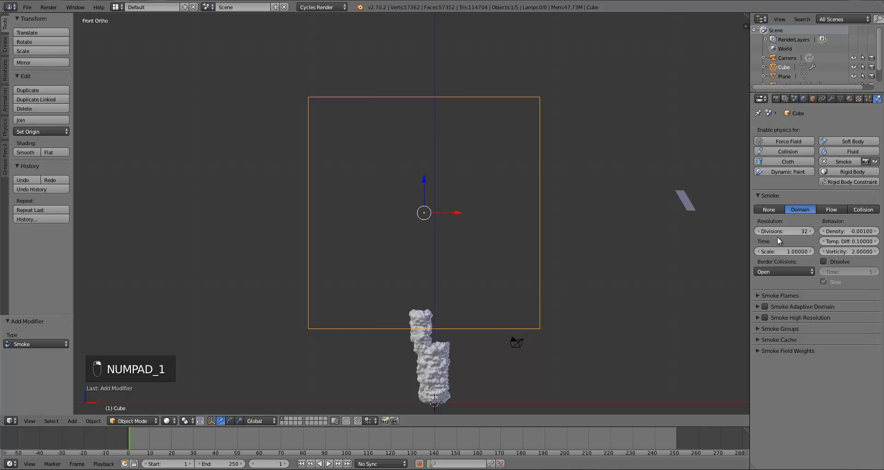
{"action": "left_click", "coordinate": [795, 229]}
{"action": "type", "text": "64"}
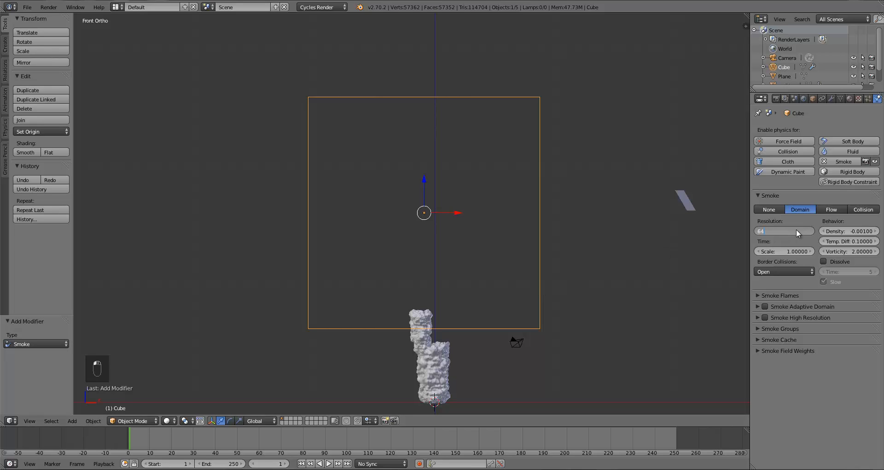
{"action": "key", "text": "Return"}
- Toggle Smoke Adaptive Domain on and back off, and preview the smoke rising from the taller chimney
{"action": "left_click", "coordinate": [767, 305]}
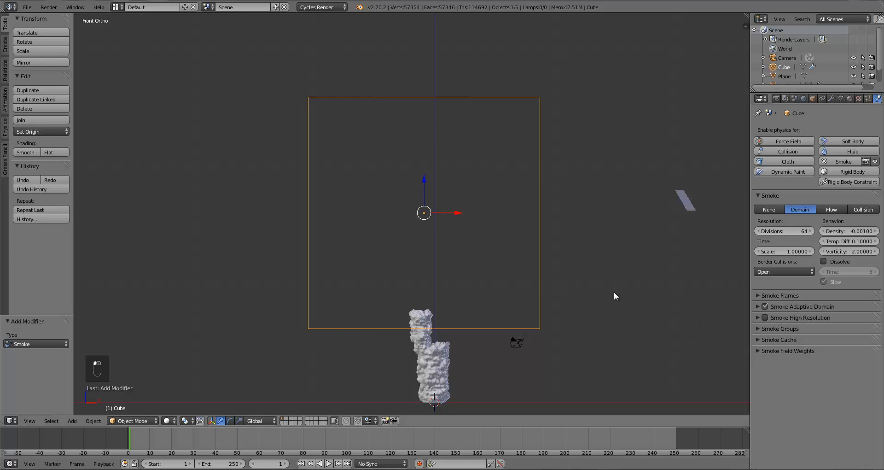
{"action": "left_click", "coordinate": [767, 305]}
{"action": "key", "text": "alt+a"}
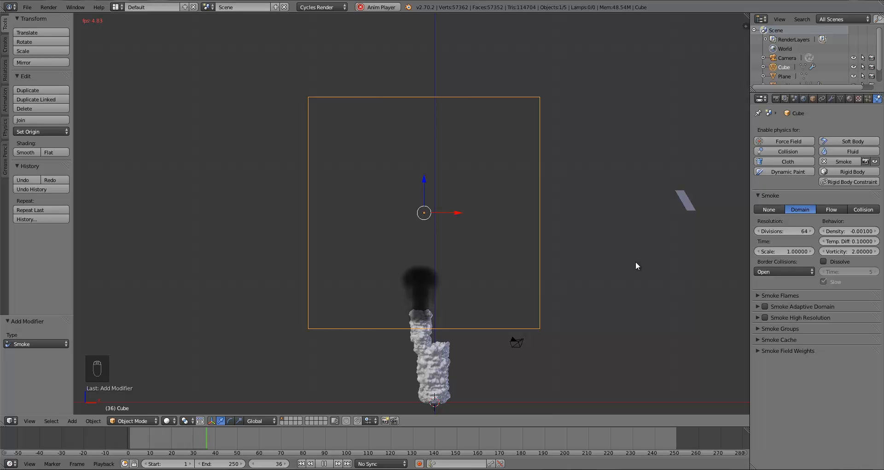
{"action": "key", "text": "Escape"}
- Add a Point lamp and, in front view, move it about 13.8 units along X and 21.6 units up
{"action": "key", "text": "shift+a"}
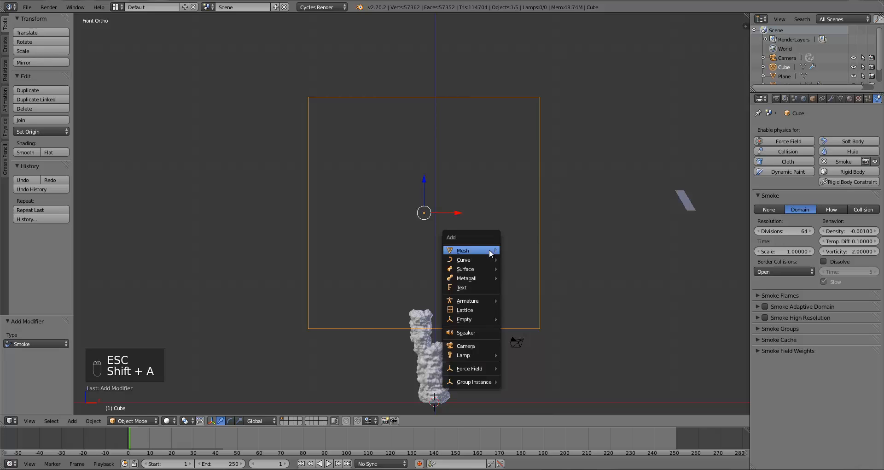
{"action": "mouse_move", "coordinate": [483, 355]}
{"action": "left_click", "coordinate": [515, 355]}
{"action": "key", "text": "g"}
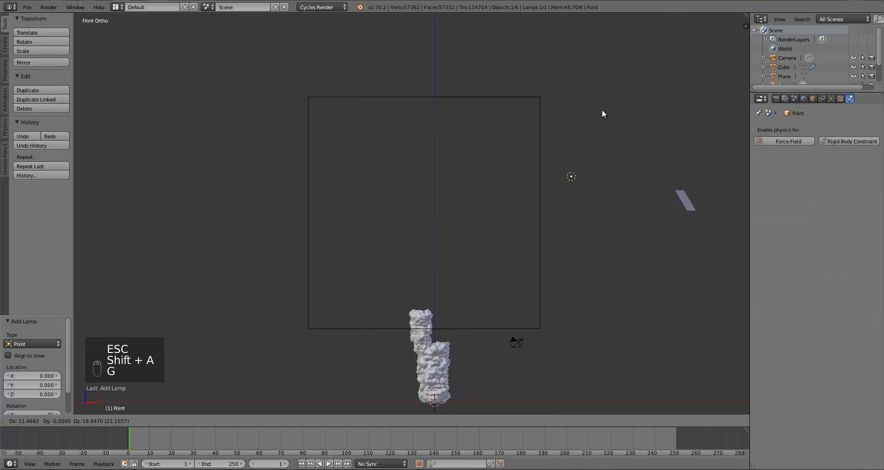
{"action": "left_click", "coordinate": [631, 83]}
- Shift the lamp slightly along X and toward negative Y in top view, and raise it about 0.89 units in front view
{"action": "key", "text": "KP_7"}
{"action": "key", "text": "g"}
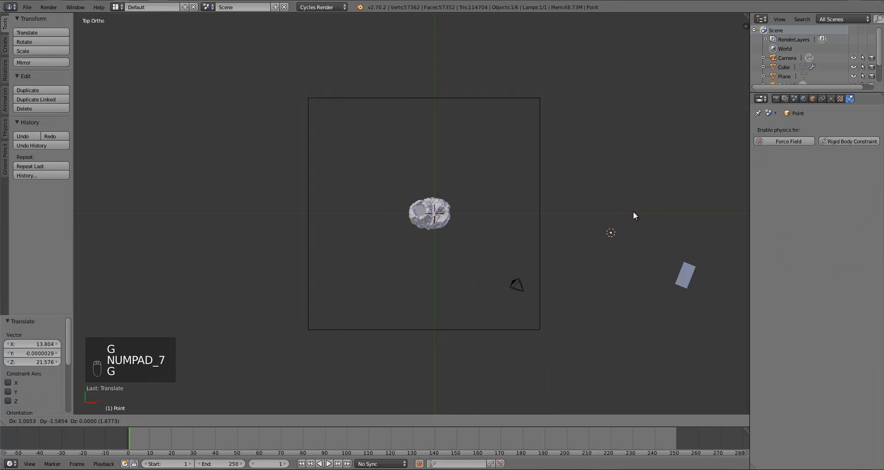
{"action": "left_click", "coordinate": [634, 212]}
{"action": "key", "text": "KP_1"}
{"action": "key", "text": "g"}
{"action": "key", "text": "z"}
{"action": "left_click", "coordinate": [630, 202]}
- Select the domain cube and play the animation to check the smoke lit by the point lamp
{"action": "right_click", "coordinate": [360, 325]}
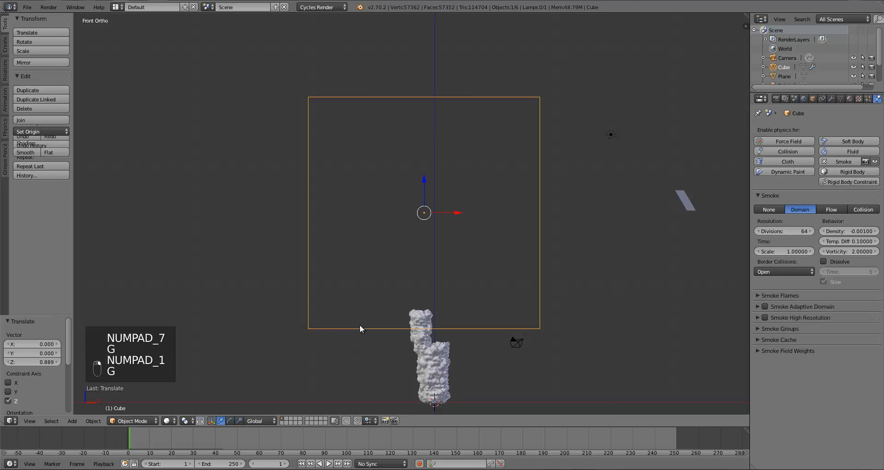
{"action": "key", "text": "alt+a"}
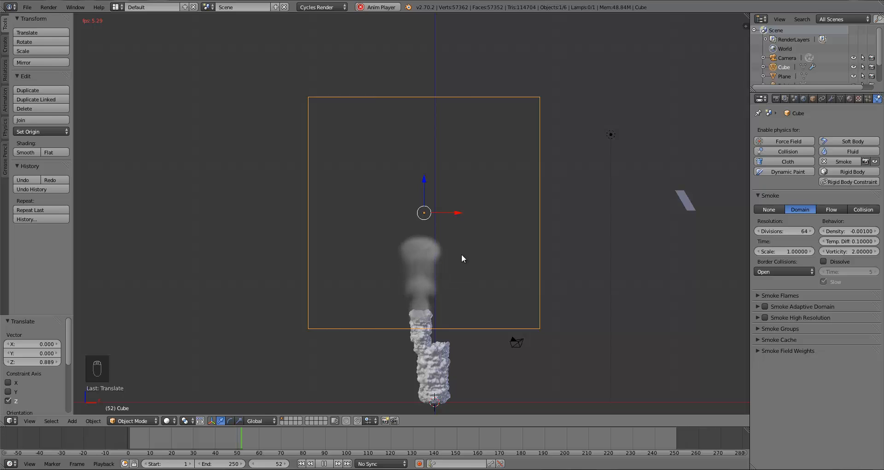
{"action": "key", "text": "Escape"}
{"action": "key", "text": "alt+a"}
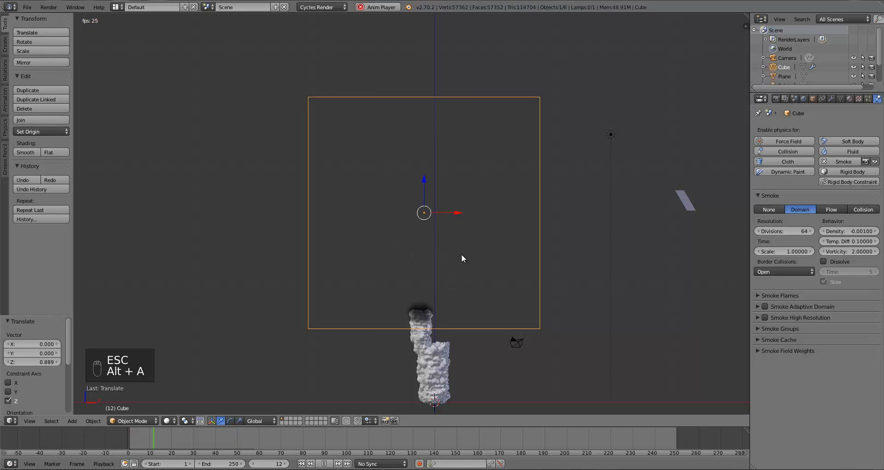
{"action": "key", "text": "Escape"}
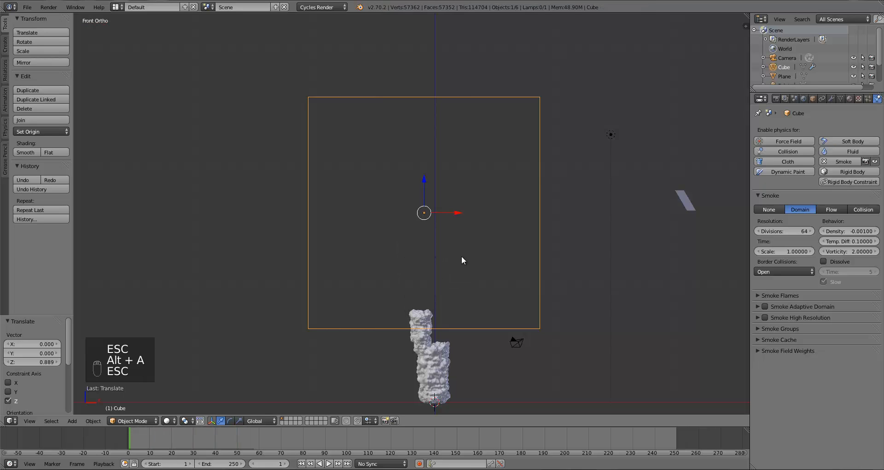
{"action": "key", "text": "Escape"}
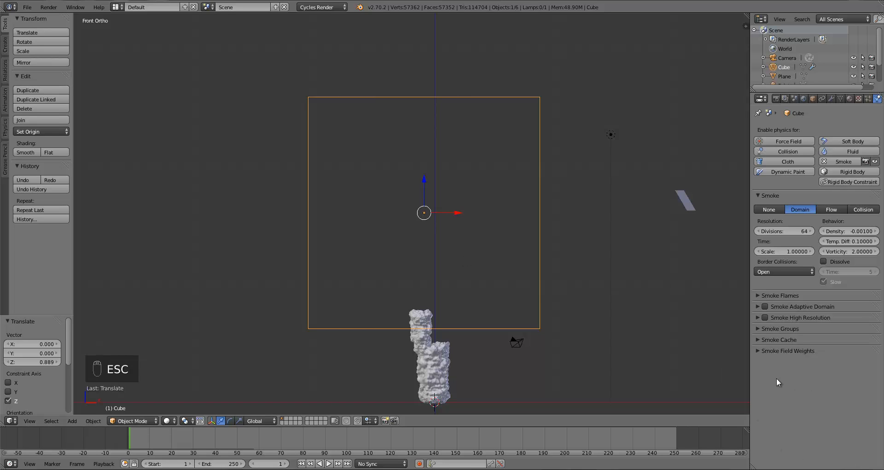
- Enable Smoke Adaptive Domain on the cube and play the simulation to preview how the domain follows the smoke
{"action": "left_click", "coordinate": [772, 305]}
{"action": "left_click", "coordinate": [765, 306]}
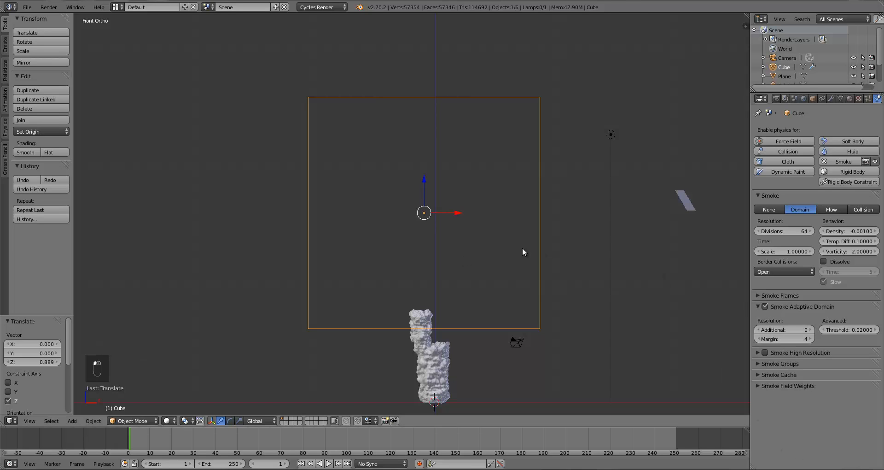
{"action": "key", "text": "alt+a"}
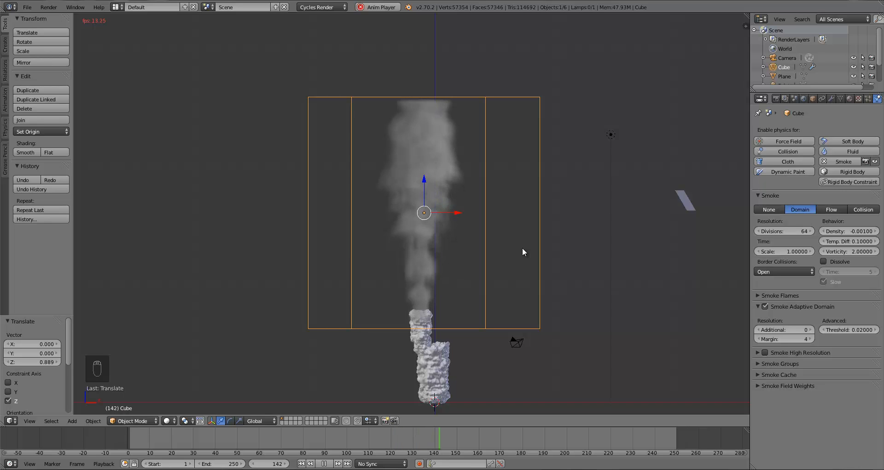
{"action": "middle_click_drag", "start_coordinate": [502, 252], "coordinate": [475, 280]}
{"action": "key", "text": "KP_1"}
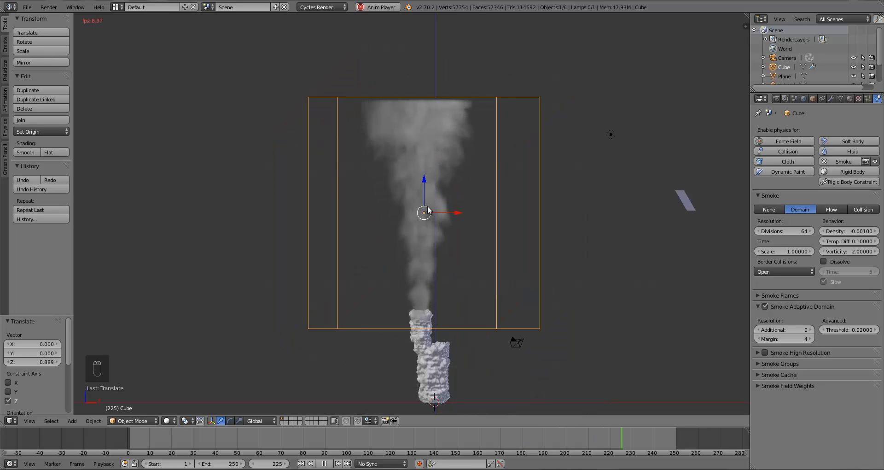
{"action": "key", "text": "Escape"}
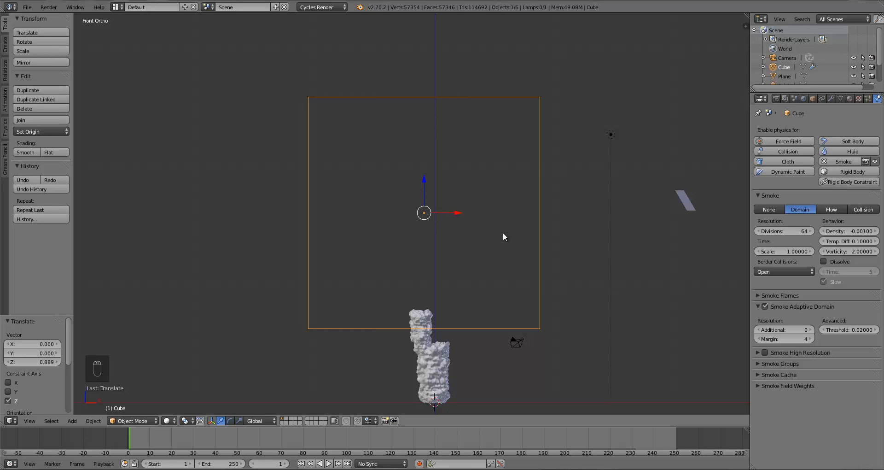
{"action": "key", "text": "alt+a"}
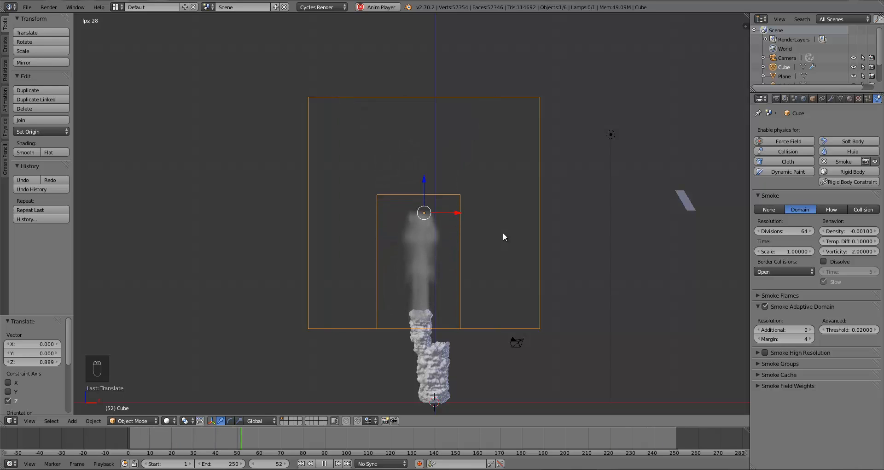
{"action": "key", "text": "Escape"}
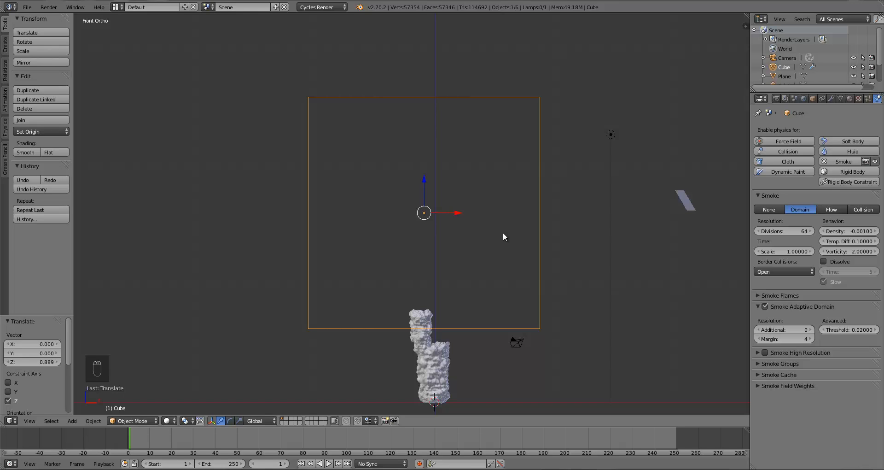
- Set the smoke domain's Vorticity to 3 and play the simulation to preview the swirling
{"action": "left_click", "coordinate": [851, 251]}
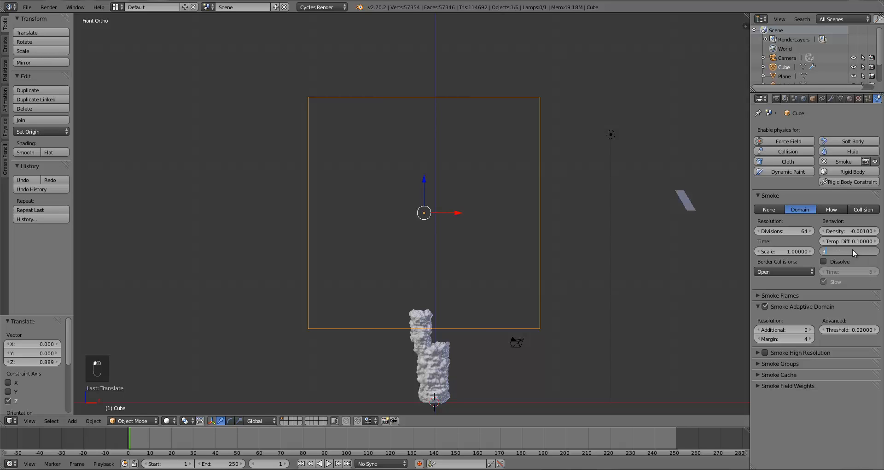
{"action": "key", "text": "Return"}
{"action": "key", "text": "alt+a"}
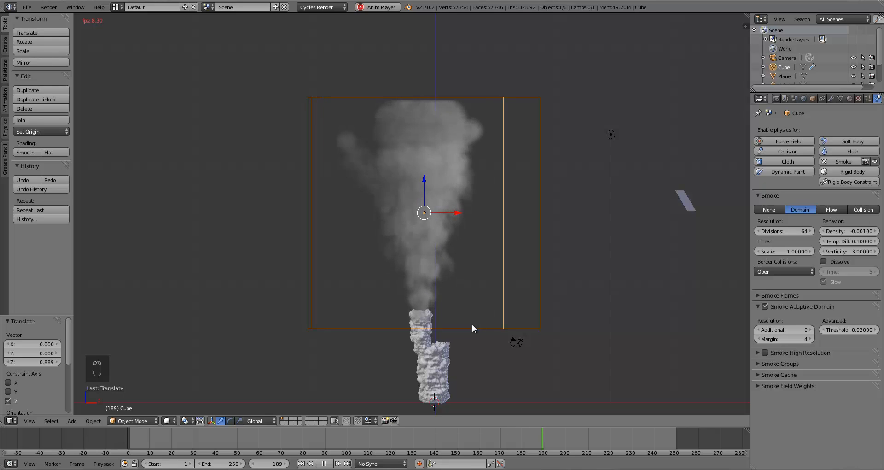
{"action": "key", "text": "Escape"}
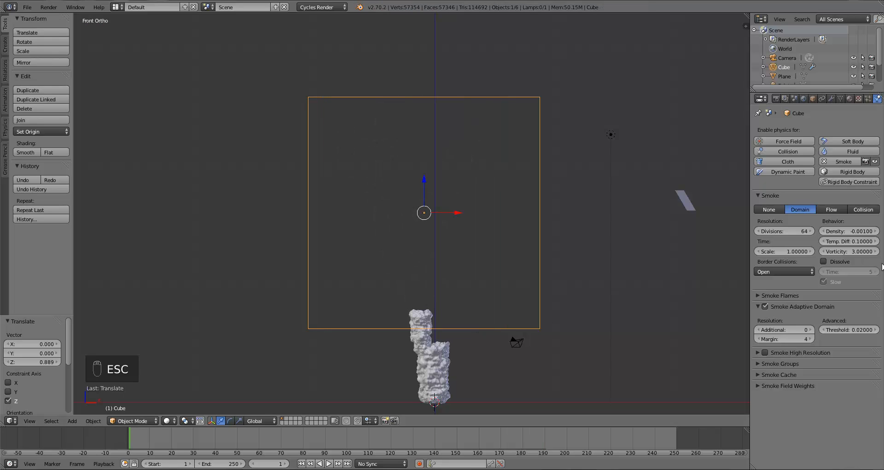
- Try a temperature difference of 0.25 on the smoke domain and play the simulation to preview the rising smoke
{"action": "left_click", "coordinate": [855, 242]}
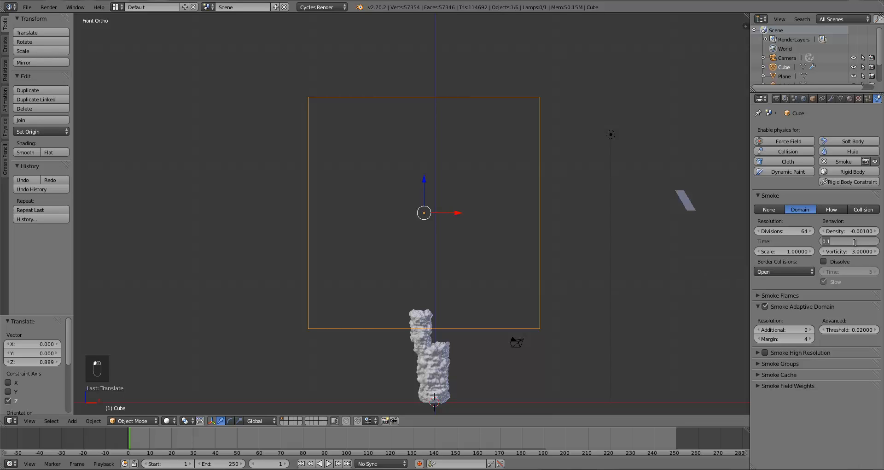
{"action": "key", "text": "Return"}
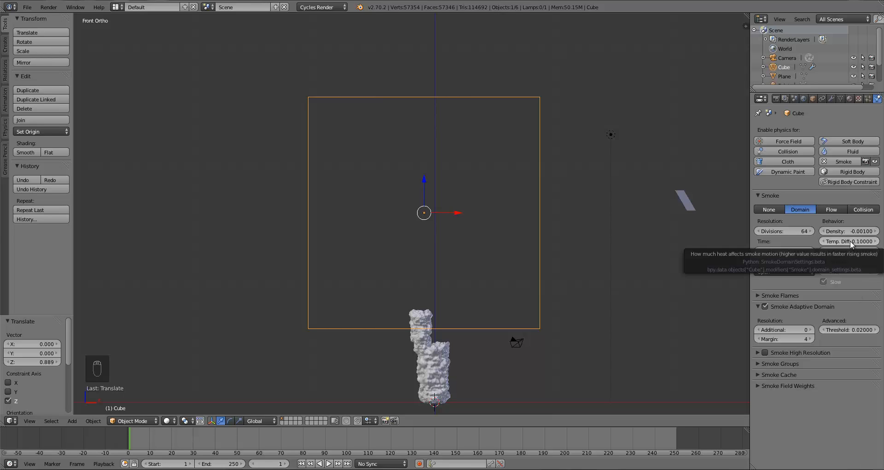
{"action": "left_click", "coordinate": [850, 240]}
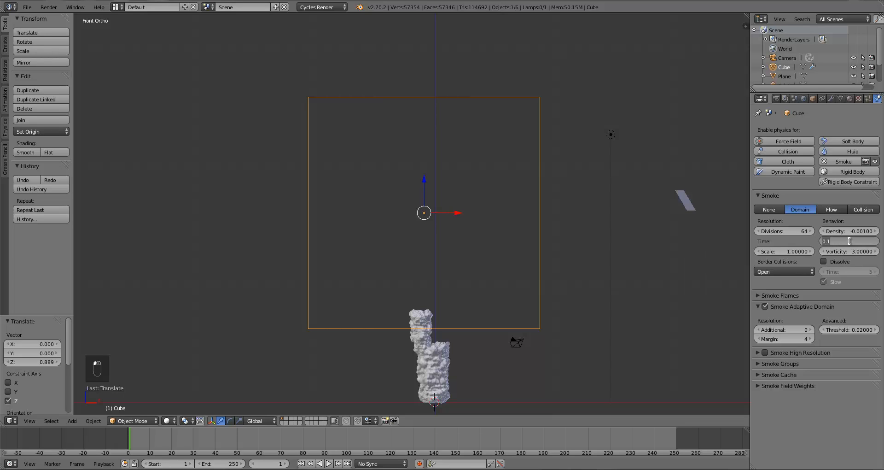
{"action": "key", "text": "BackSpace"}
{"action": "key", "text": "alt+a"}
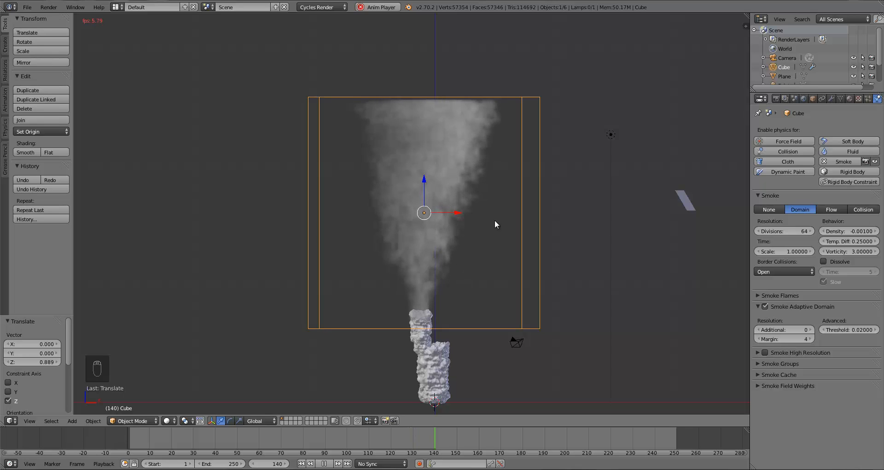
{"action": "key", "text": "Escape"}
- Set the smoke domain's temperature difference to 0.3 and play the simulation to check the smoke's motion
{"action": "left_click", "coordinate": [852, 241]}
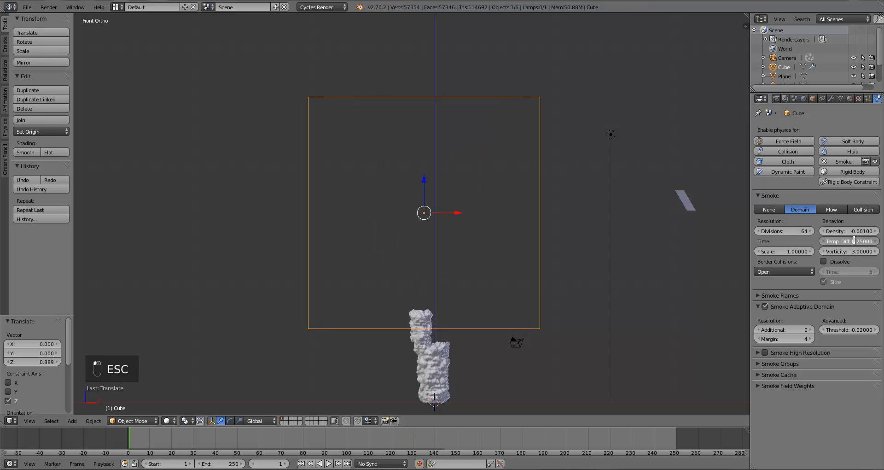
{"action": "type", "text": "0.3"}
{"action": "key", "text": "Return"}
{"action": "key", "text": "alt+a"}
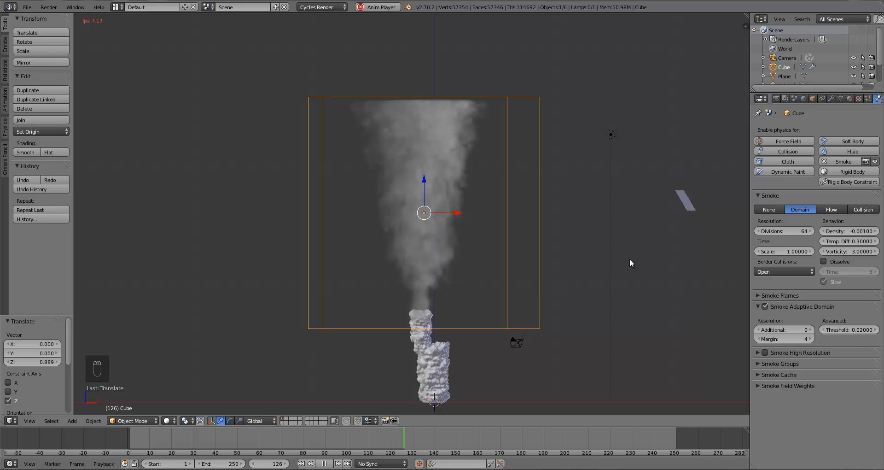
{"action": "key", "text": "Escape"}
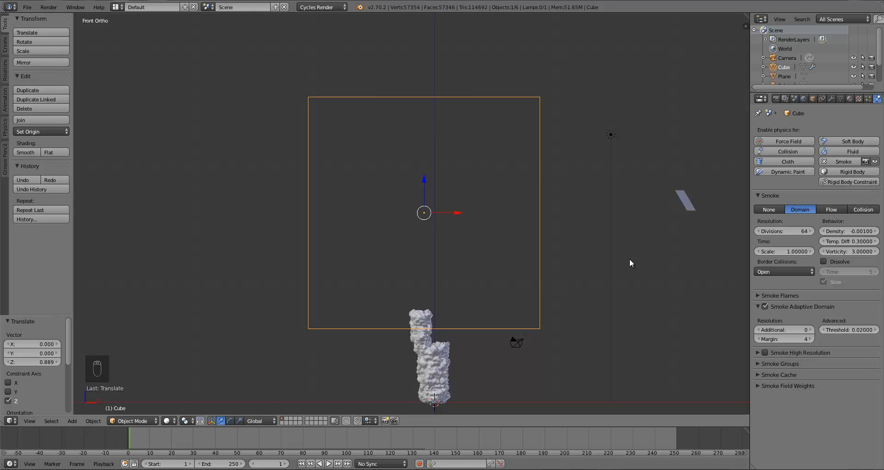
- Delete the point lamp beside the domain cube and return to the front view
{"action": "key", "text": "a"}
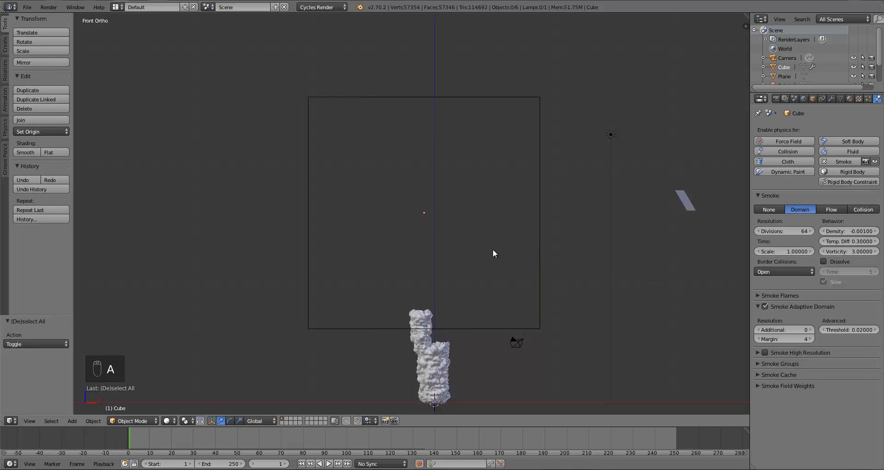
{"action": "middle_click_drag", "start_coordinate": [493, 250], "coordinate": [542, 257]}
{"action": "right_click", "coordinate": [583, 295]}
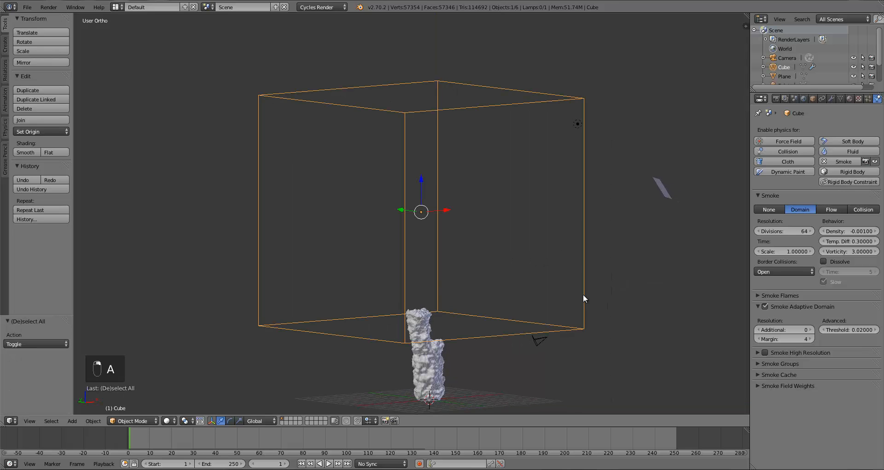
{"action": "key", "text": "x"}
{"action": "left_click", "coordinate": [568, 125]}
{"action": "key", "text": "KP_1"}
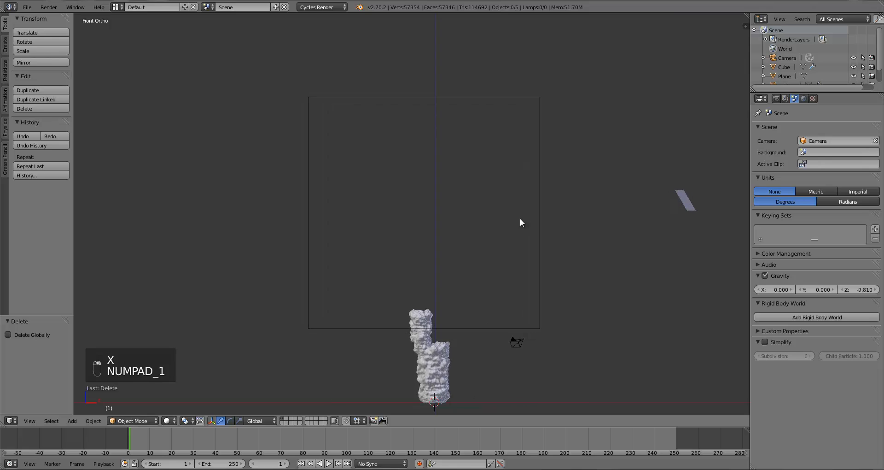
- Select the domain cube and set its smoke resolution to 196 divisions
{"action": "right_click", "coordinate": [535, 278]}
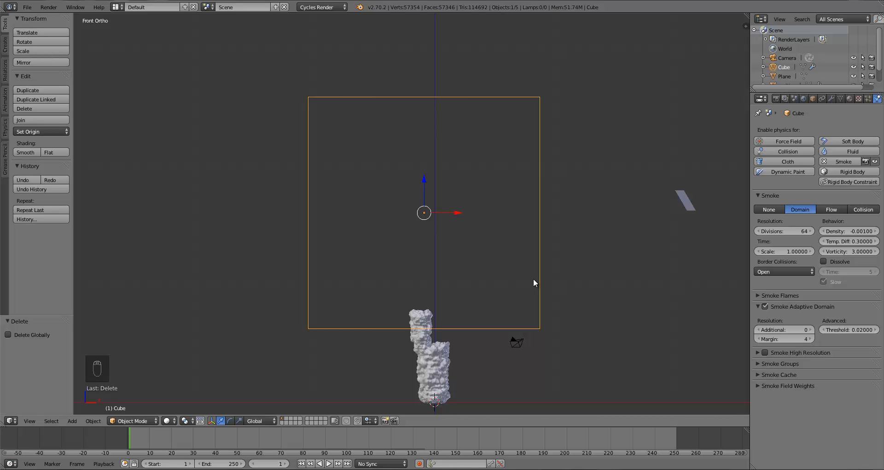
{"action": "left_click", "coordinate": [788, 232]}
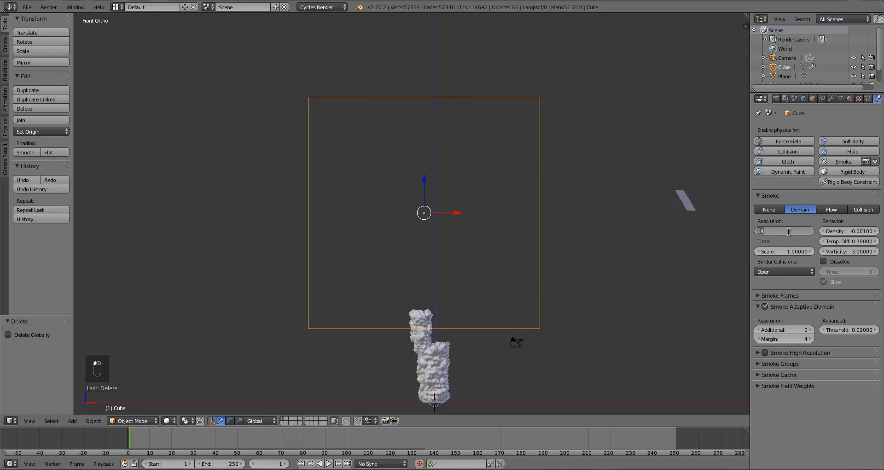
{"action": "type", "text": "196"}
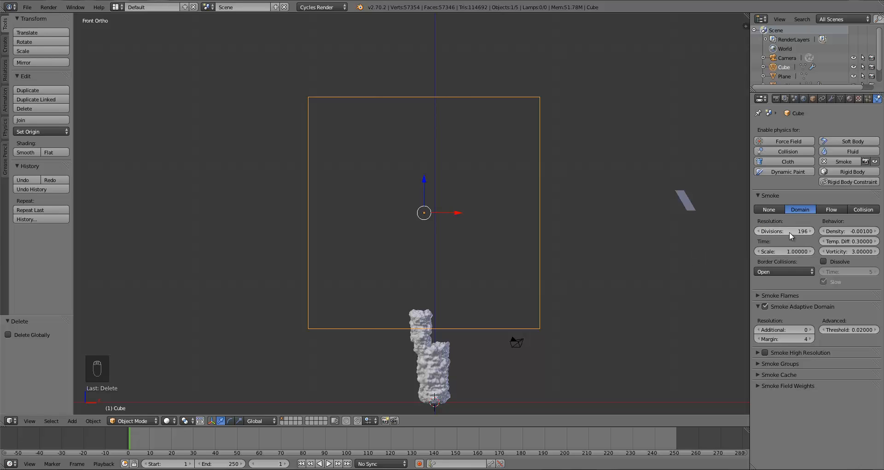
{"action": "key", "text": "Return"}
- Enable Smoke High Resolution on the domain with 2 divisions and the FFT noise method
{"action": "left_click", "coordinate": [764, 352]}
{"action": "left_click", "coordinate": [756, 352]}
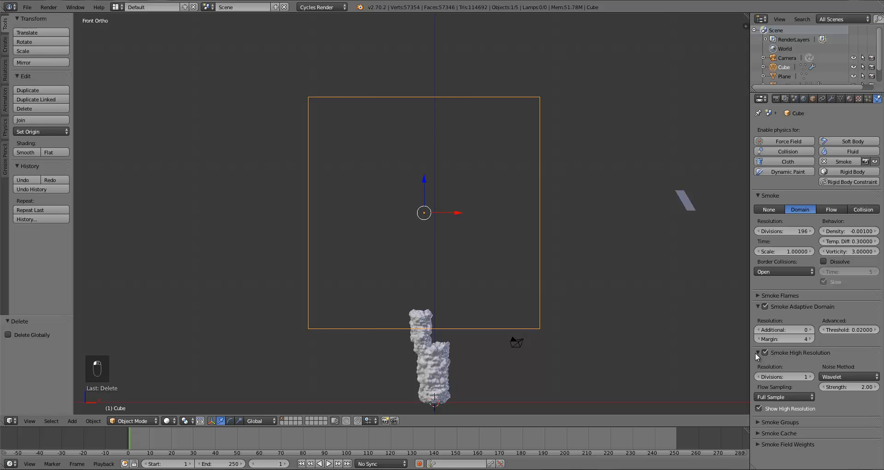
{"action": "left_click", "coordinate": [811, 377]}
{"action": "left_click", "coordinate": [833, 377]}
{"action": "left_click", "coordinate": [835, 356]}
- Expand the Smoke Cache settings and review the compression, frame range and bake options
{"action": "left_click", "coordinate": [771, 431]}
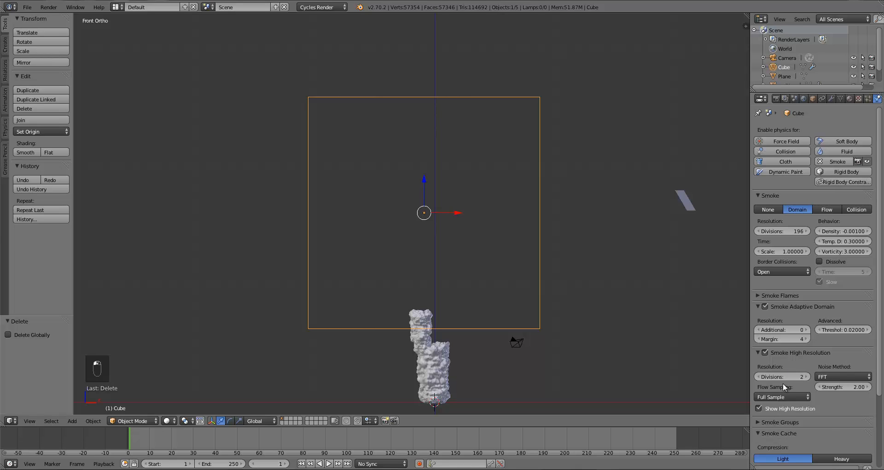
{"action": "scroll", "coordinate": [792, 397], "scroll_direction": "down", "scroll_amount": 5}
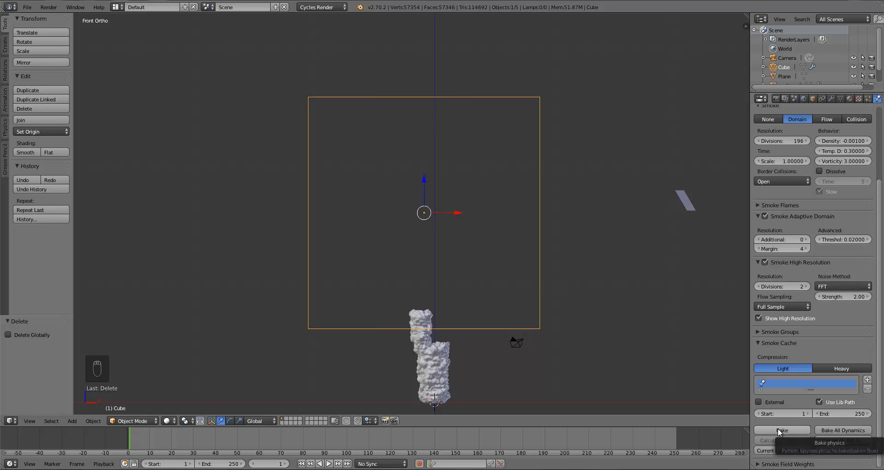
{"action": "scroll", "coordinate": [829, 322], "scroll_direction": "up", "scroll_amount": 5}
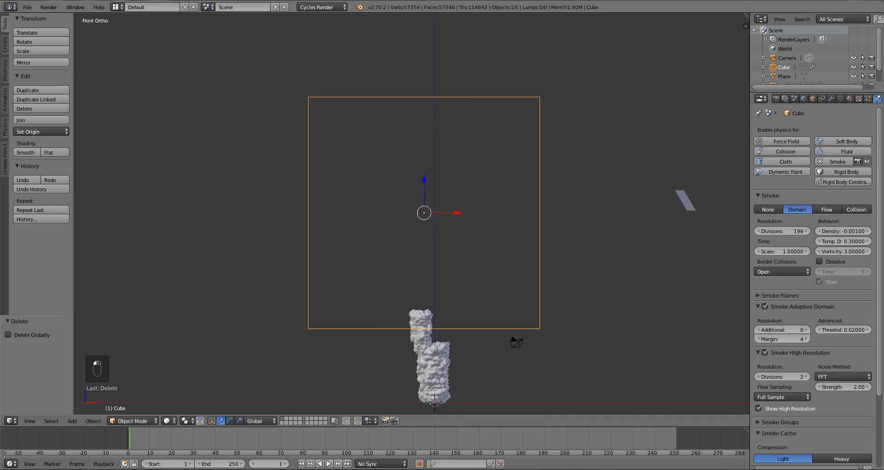